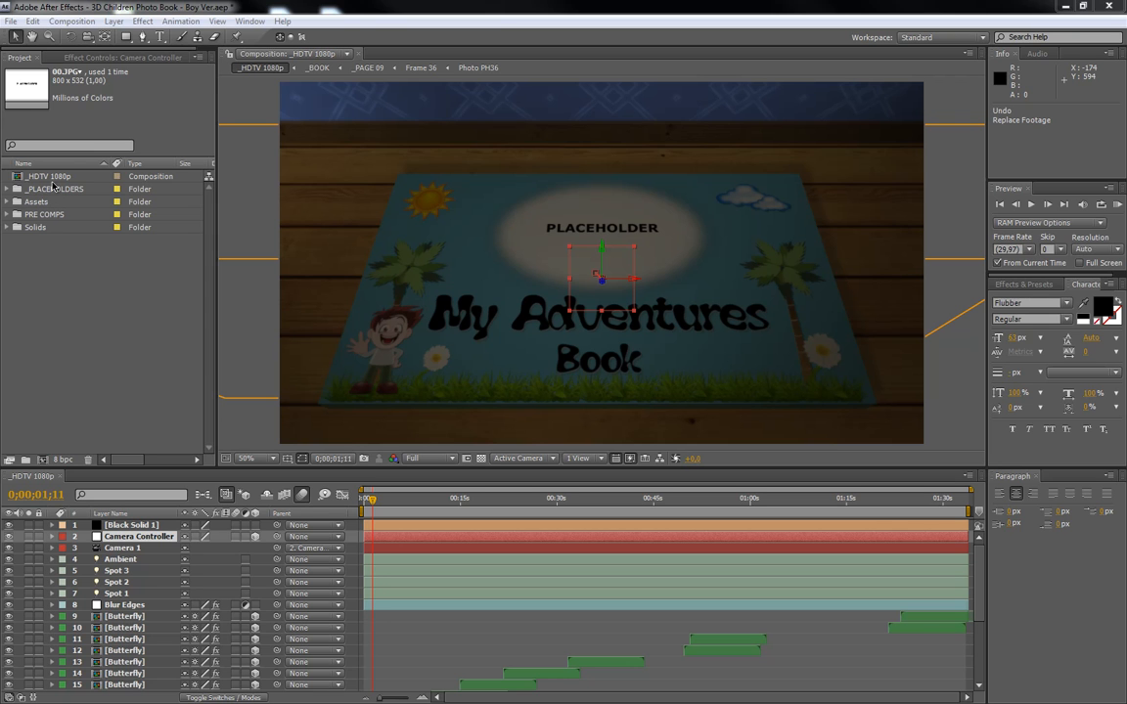
Inspect the _HDTV 1080p composition and look through the image files in the Assets folder
left_click(55, 177)
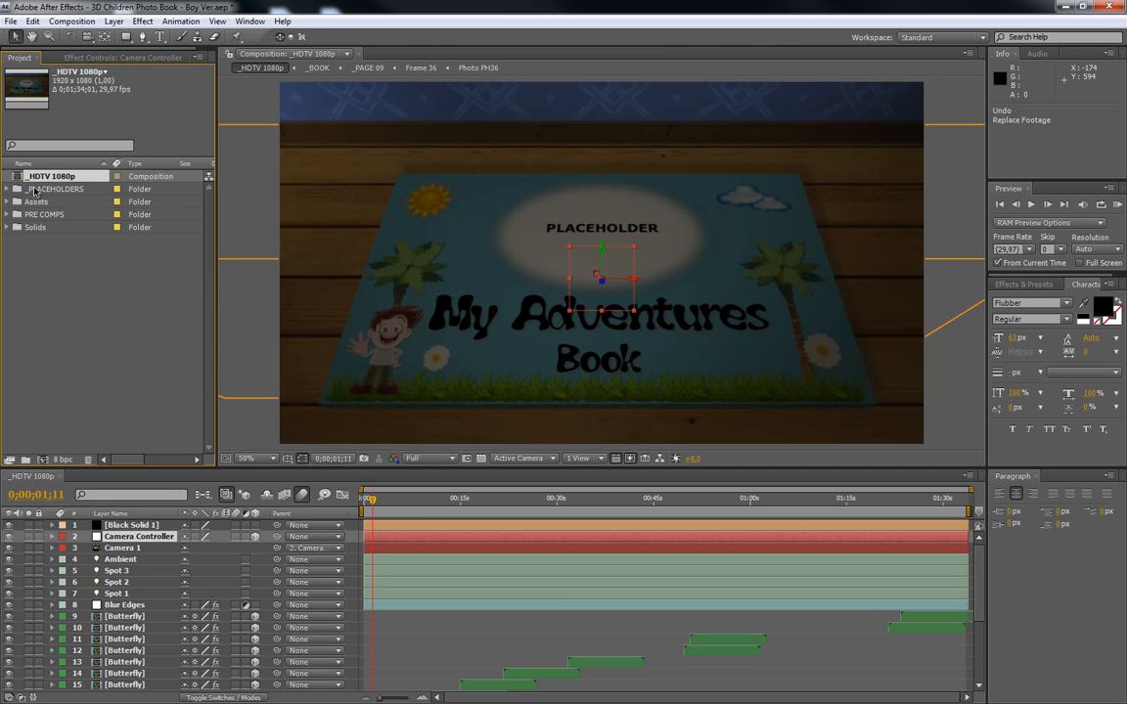
left_click(32, 189)
double_click(36, 203)
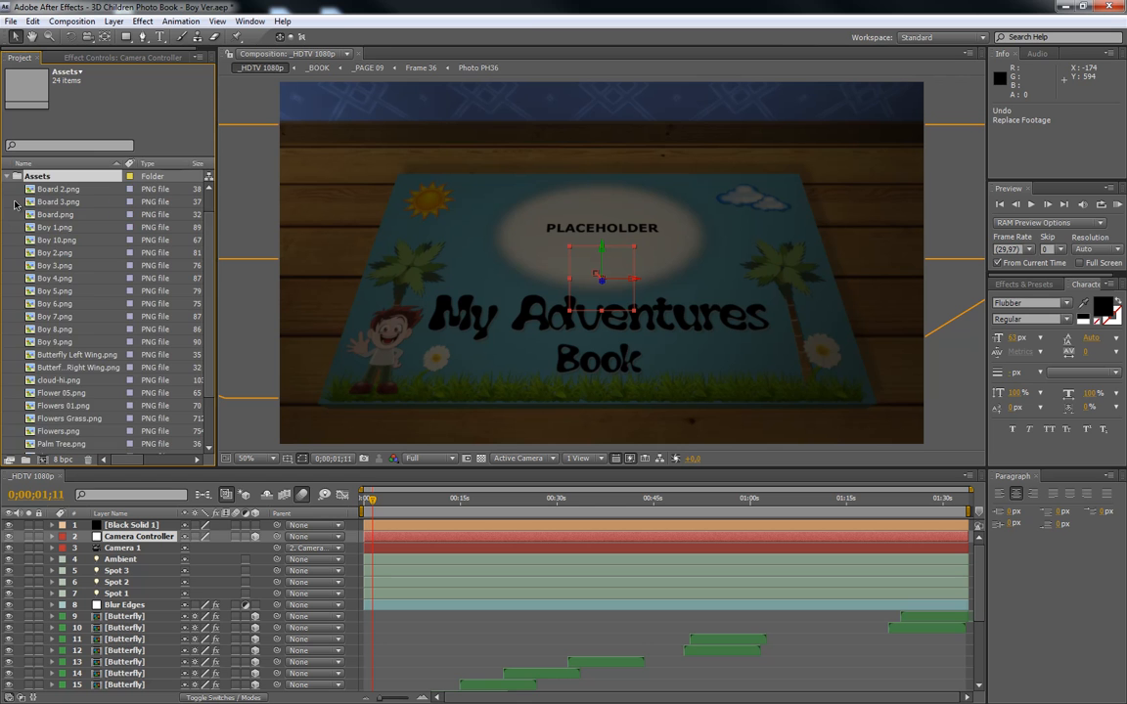
scroll(71, 273, "up", 2)
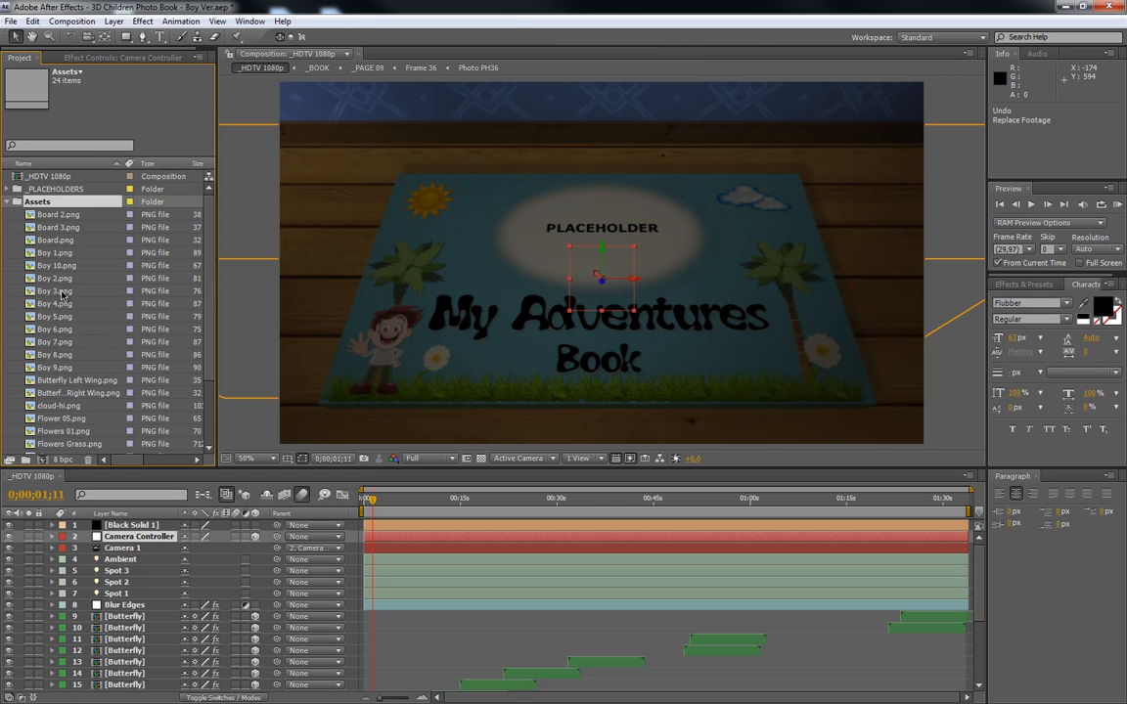
left_click(7, 202)
left_click(7, 202)
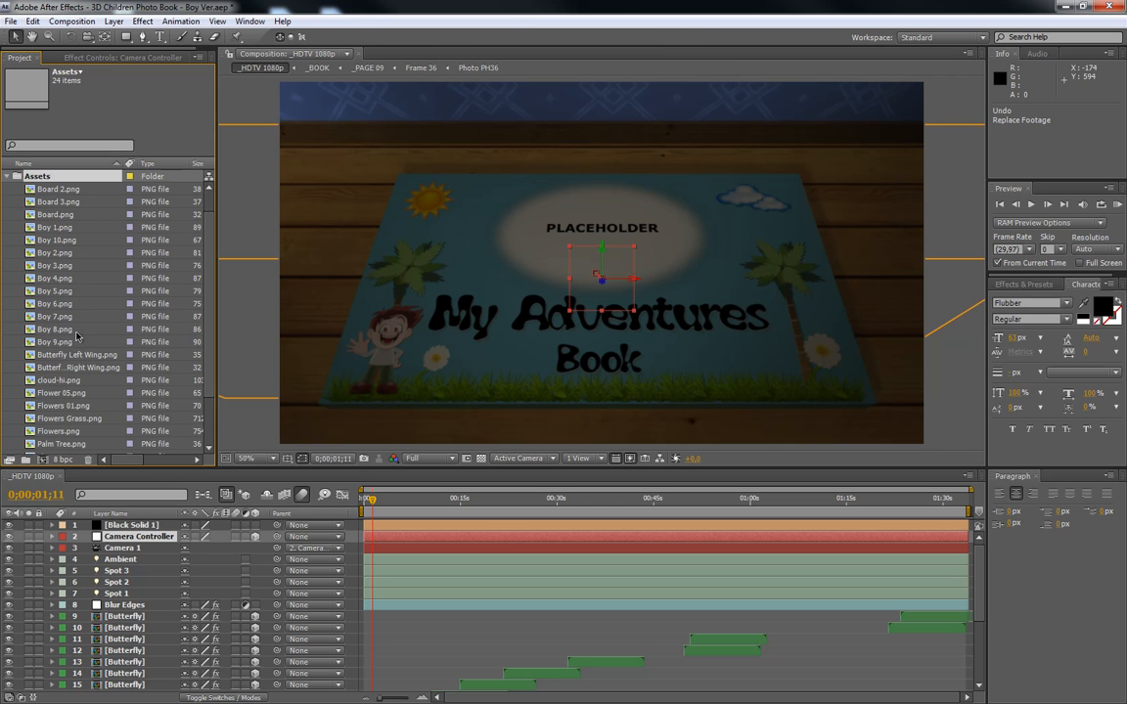
scroll(53, 271, "up", 1)
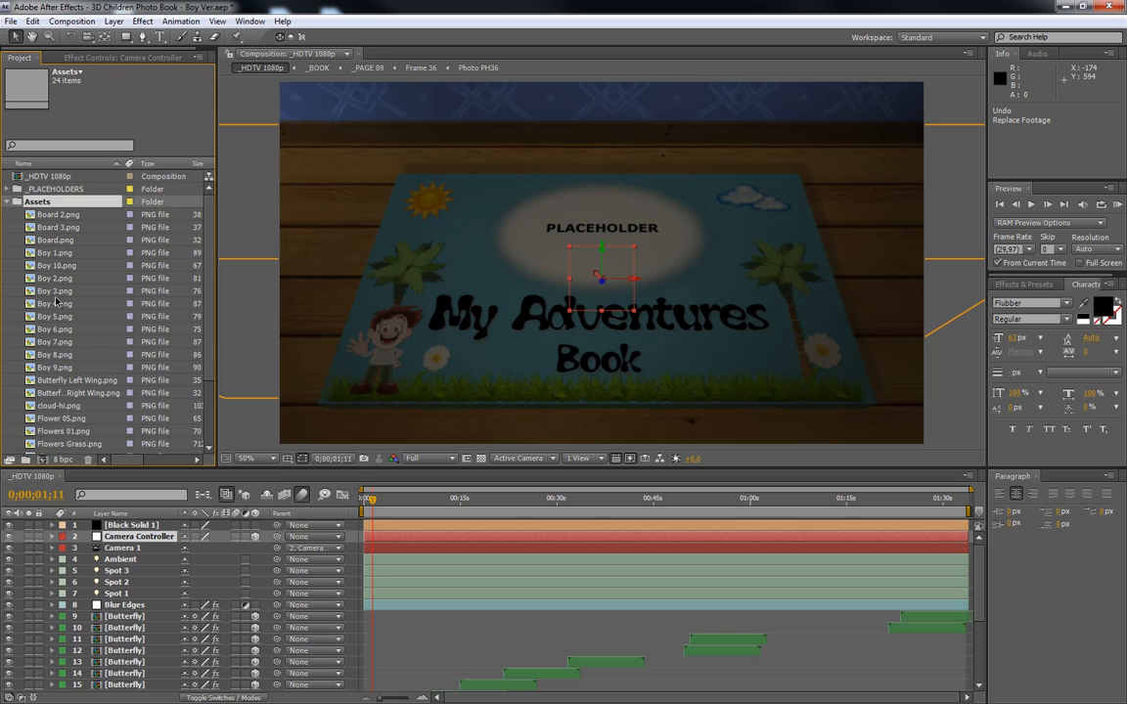
left_click(7, 201)
Inspect the PRE COMPS folder, including the Butterfly composition, and check the Solids folder
left_click(34, 215)
left_click(8, 215)
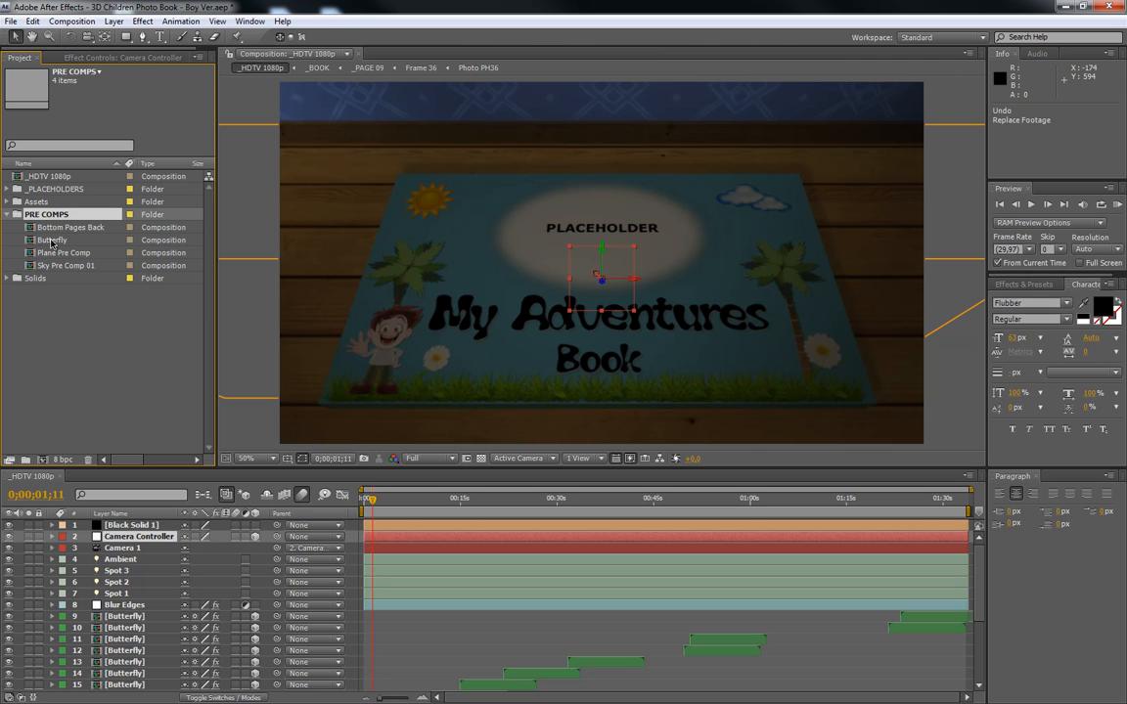
left_click(52, 241)
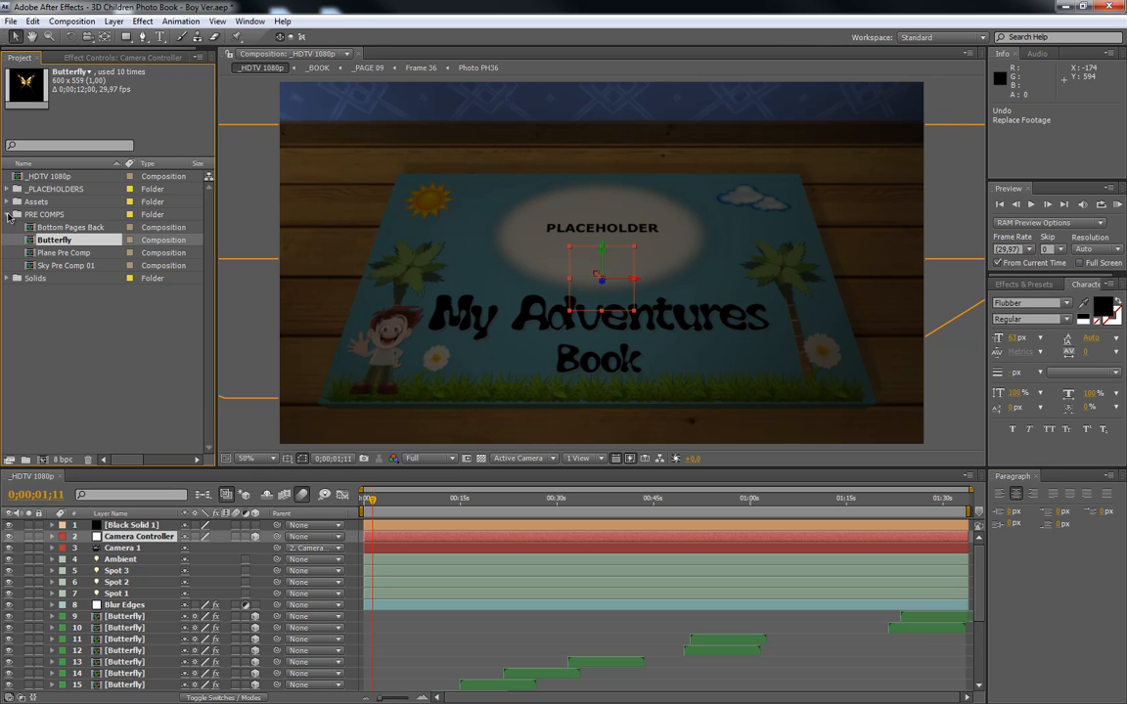
left_click(8, 215)
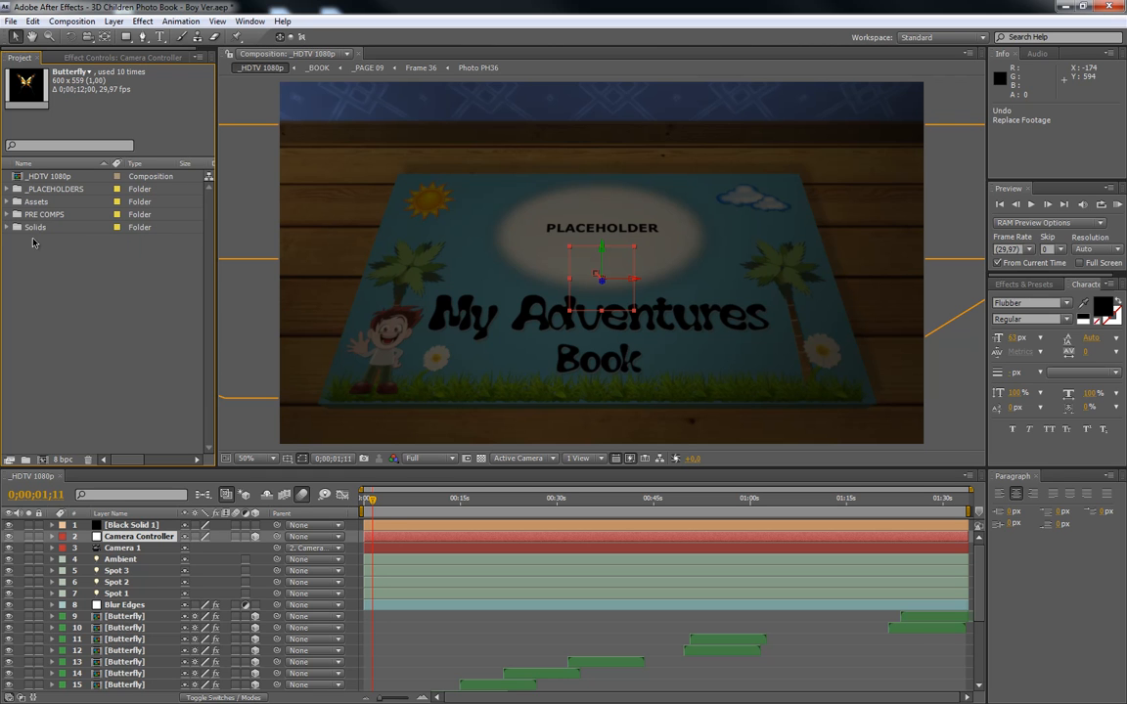
left_click(34, 228)
left_click(8, 228)
left_click(7, 227)
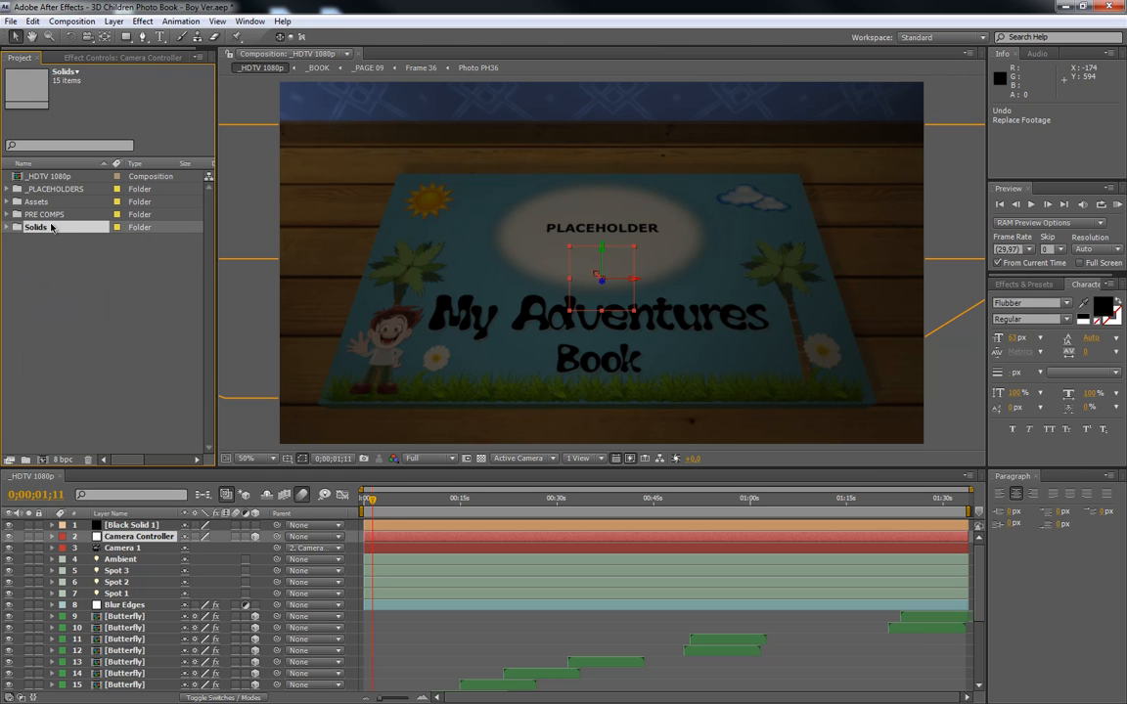
Expand the _PLACEHOLDERS folder, look over its subfolders from Book to Photos, and expand the Photos folder
left_click(36, 214)
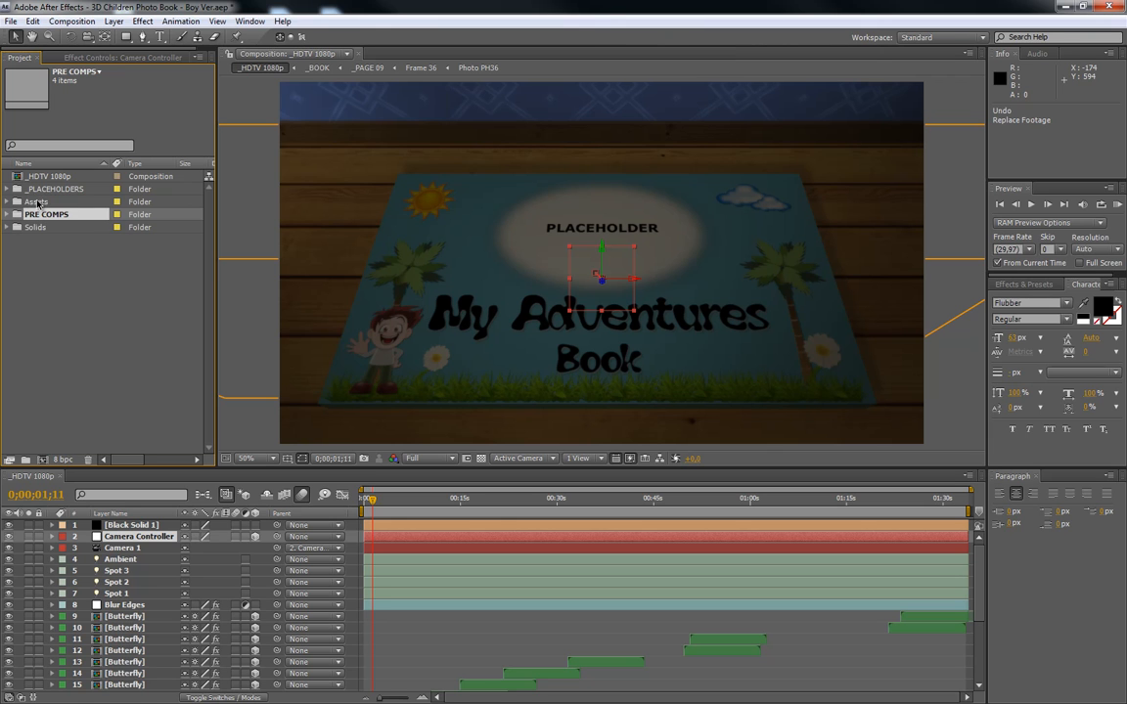
left_click(37, 192)
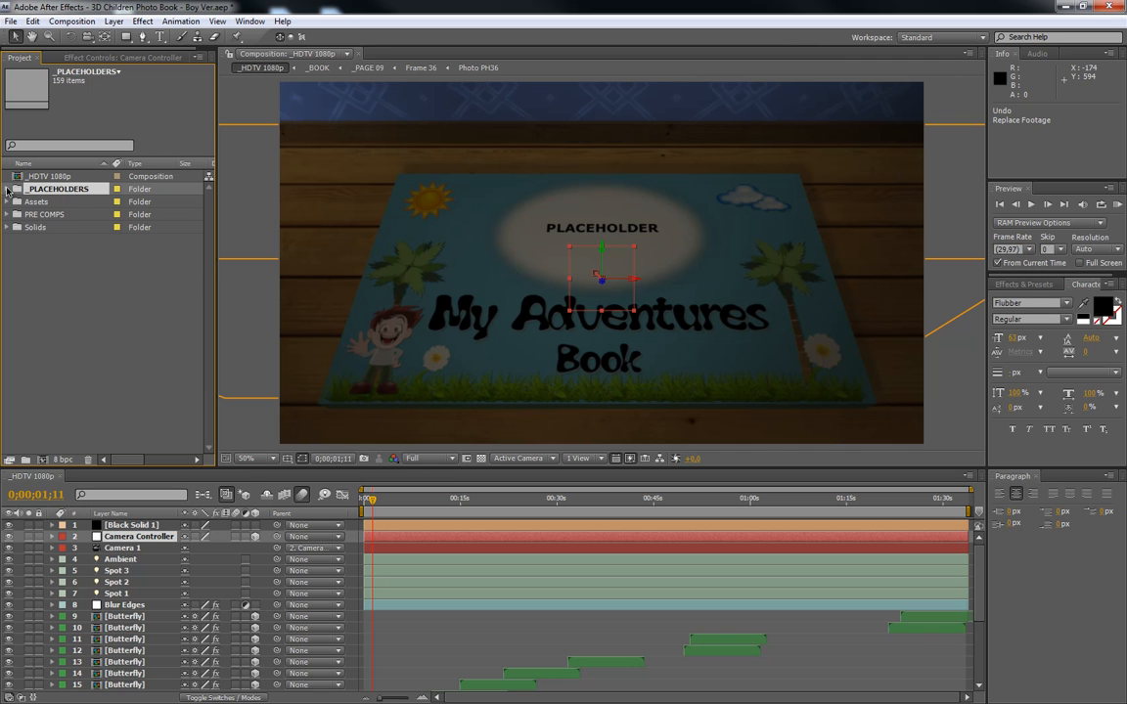
left_click(7, 190)
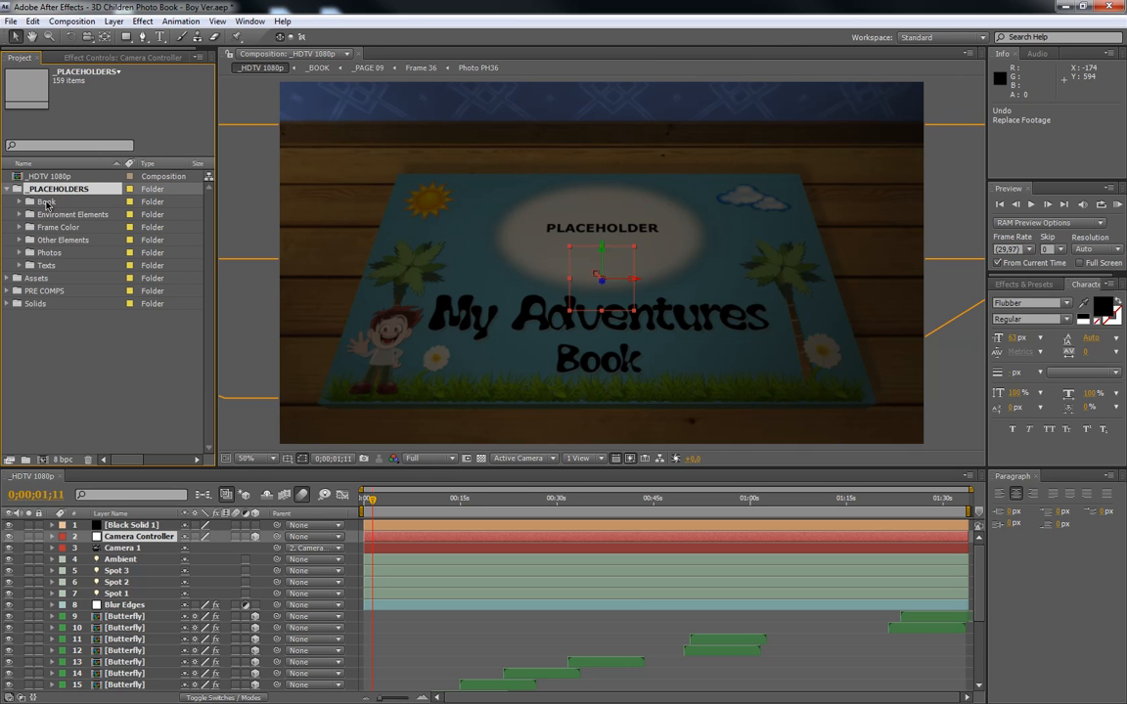
left_click(46, 202)
left_click(47, 214)
left_click(47, 227)
left_click(49, 240)
left_click(47, 252)
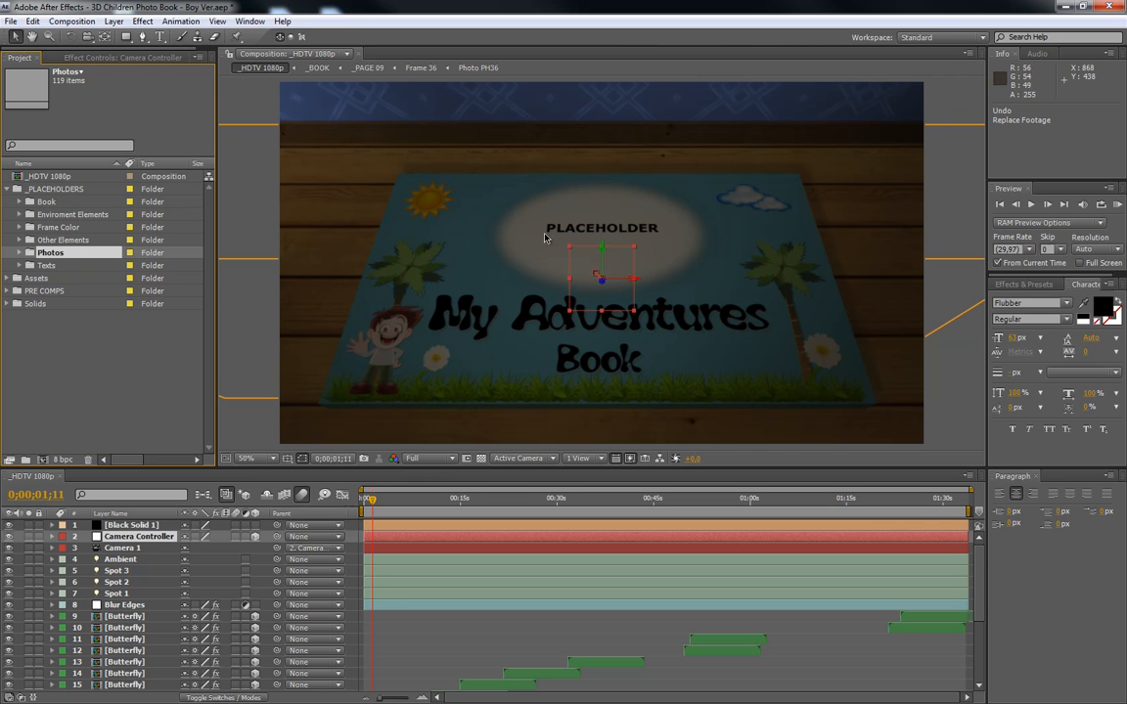
left_click(21, 254)
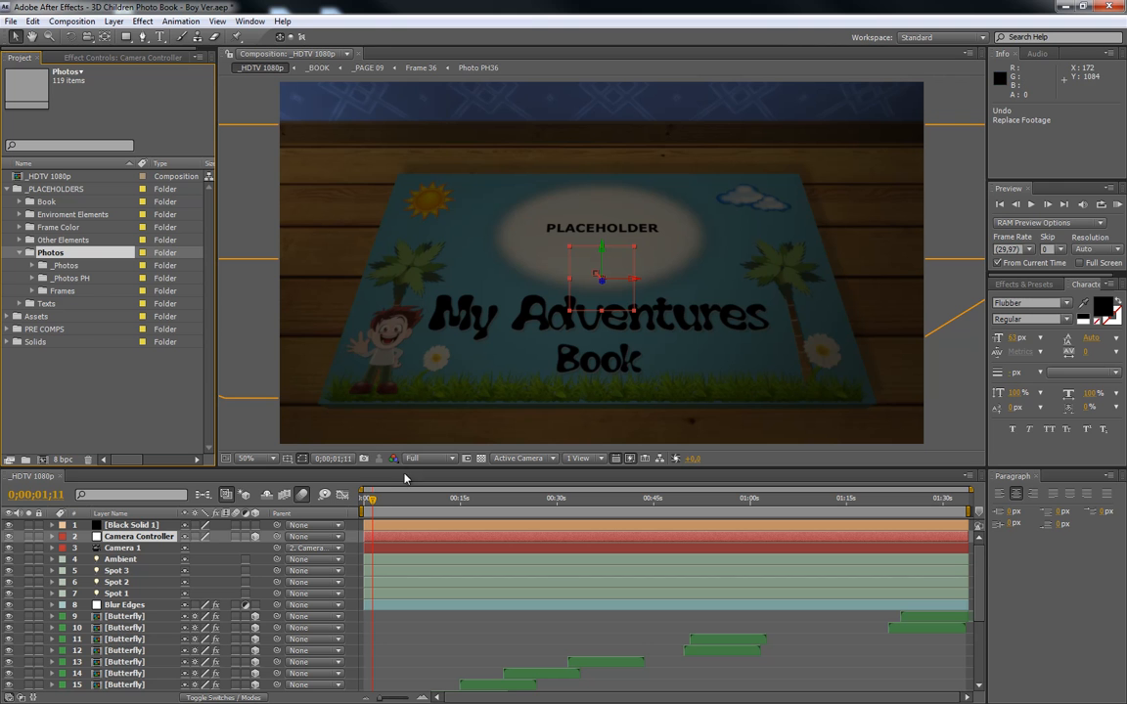
Preview the photo placeholders at about 0;00;12;03 and return the current time to the book cover at 0;00;03;16
left_click_drag(372, 498, 441, 501)
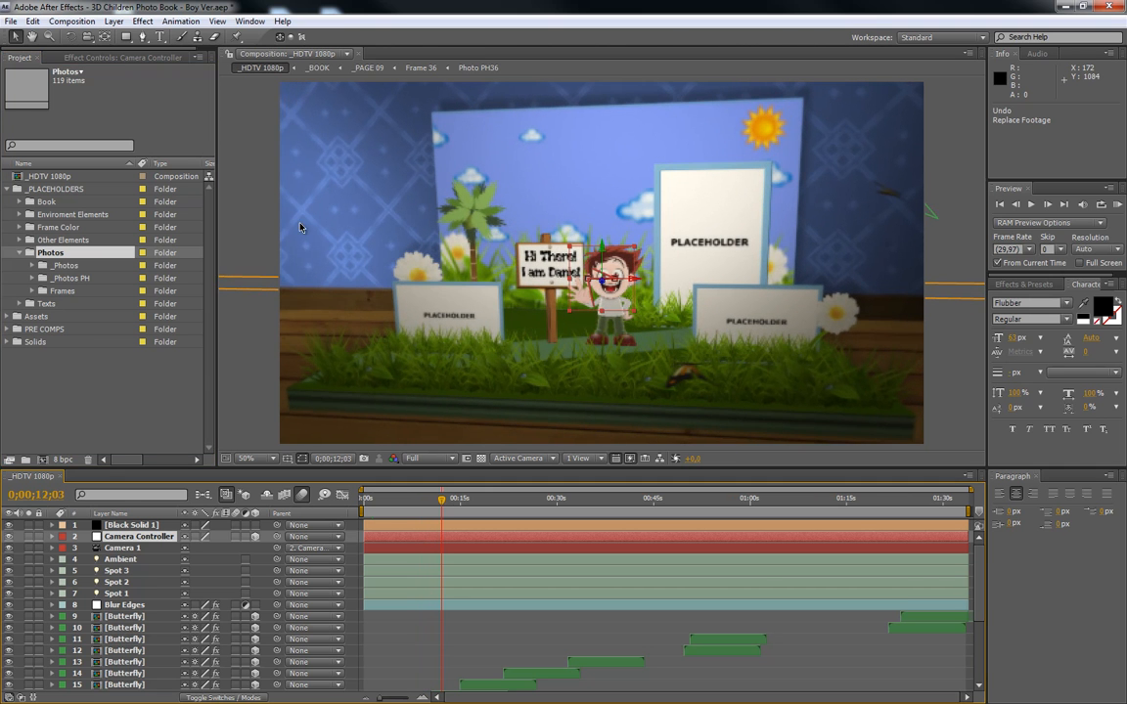
left_click_drag(442, 502, 387, 501)
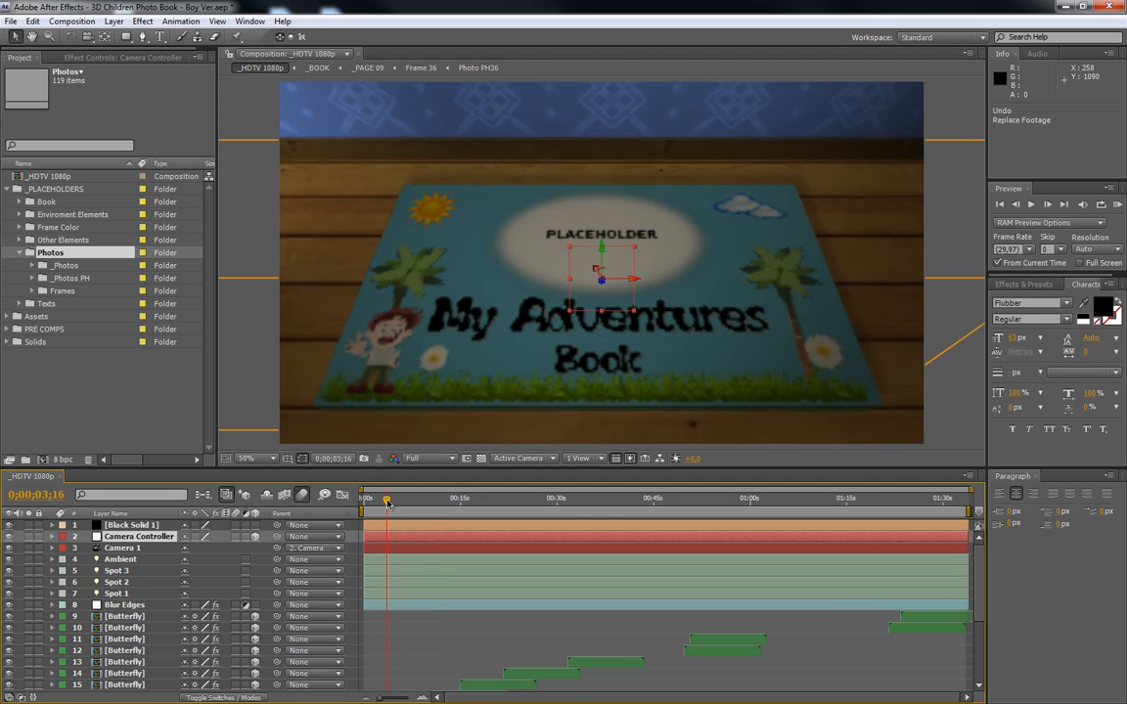
Check the _Photos, _Photos PH and Frames subfolders and expand _Photos to list its placeholder images
left_click(65, 265)
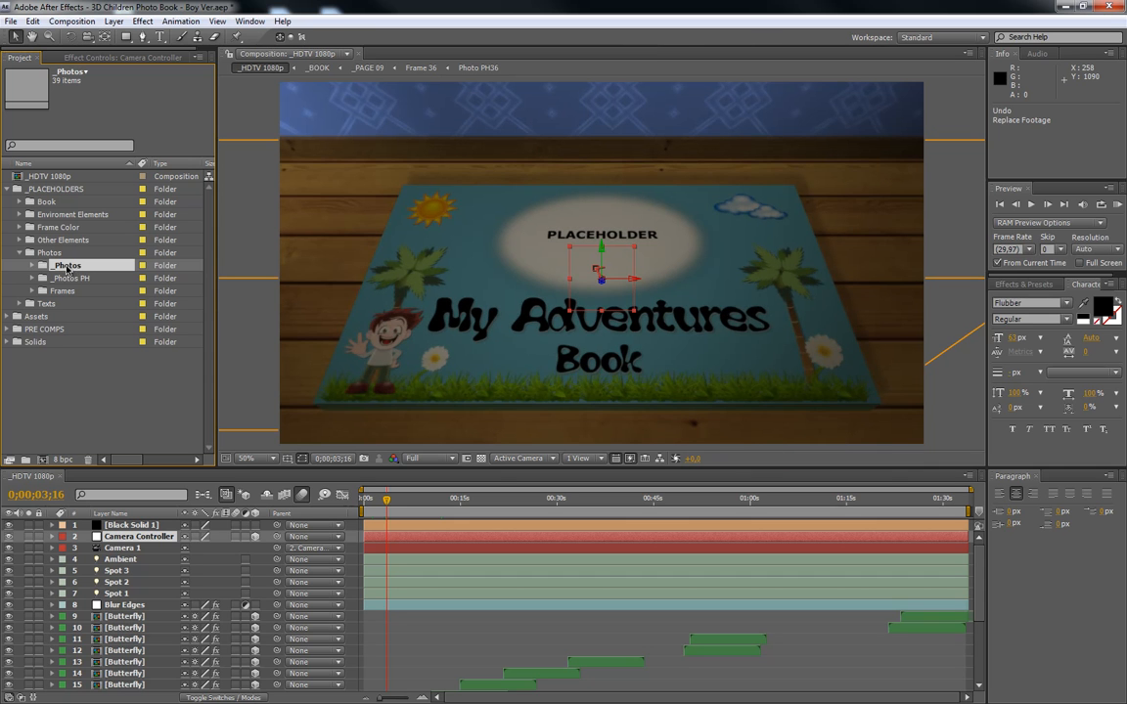
left_click(69, 279)
left_click(67, 292)
left_click(67, 266)
left_click(34, 266)
Replace the 00.JPG placeholder footage with photo file 00 from the Boy Version folder
left_click(80, 191)
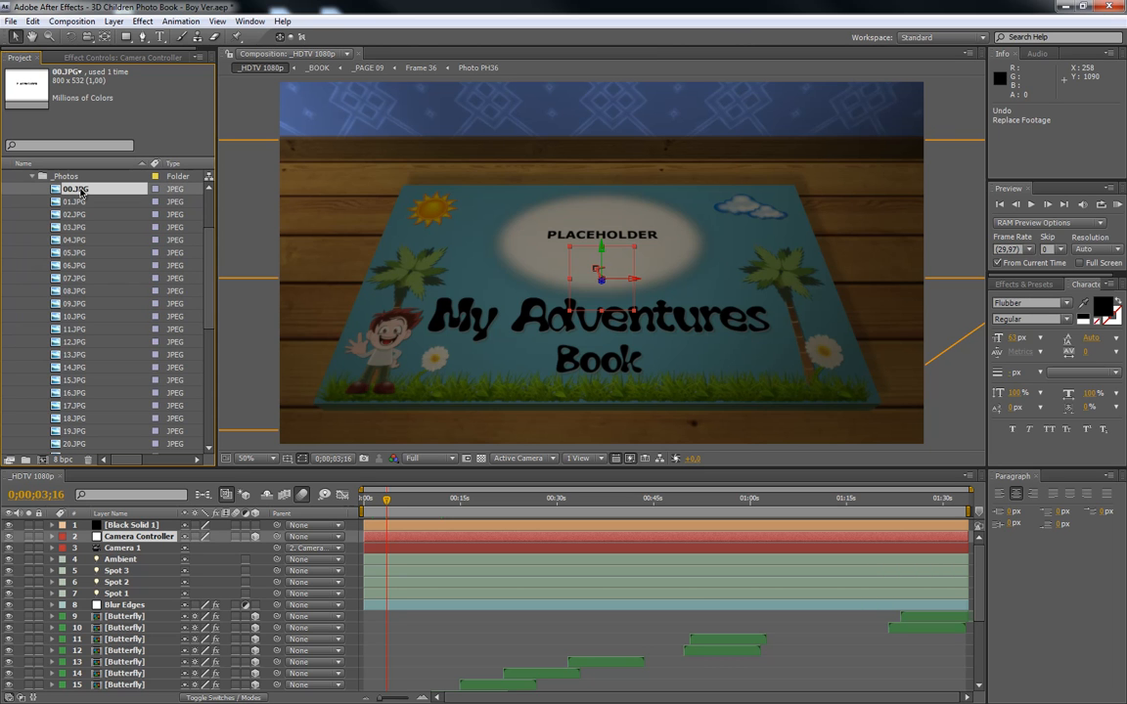
right_click(80, 191)
mouse_move(144, 257)
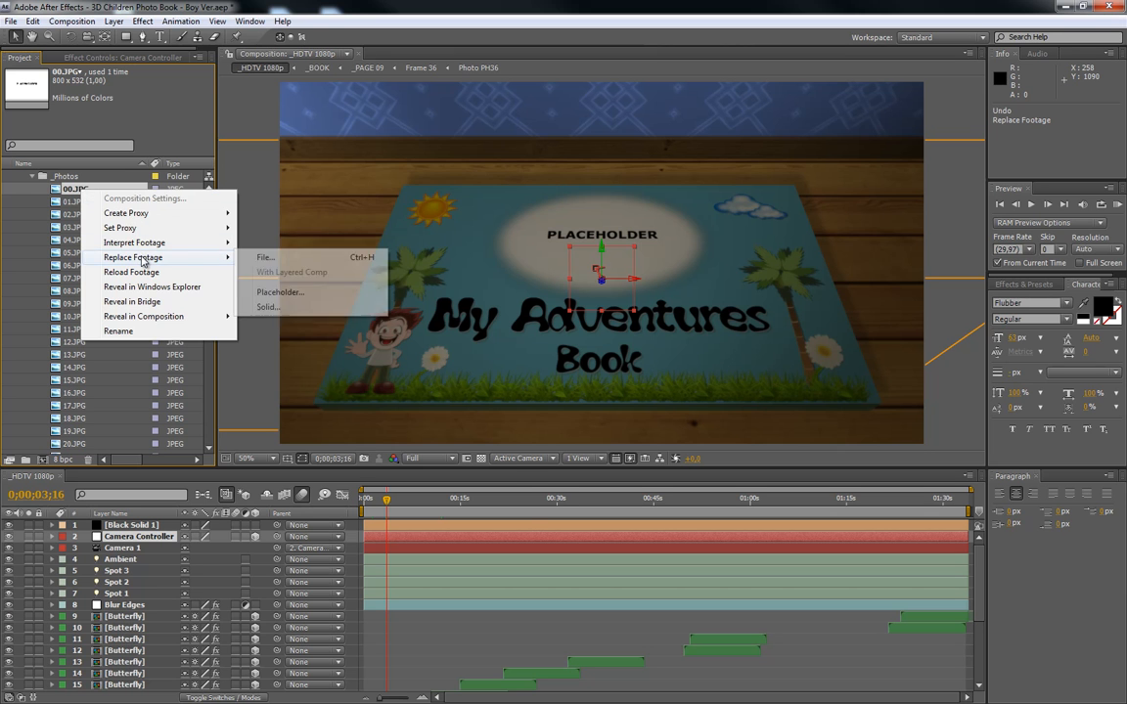
left_click(264, 257)
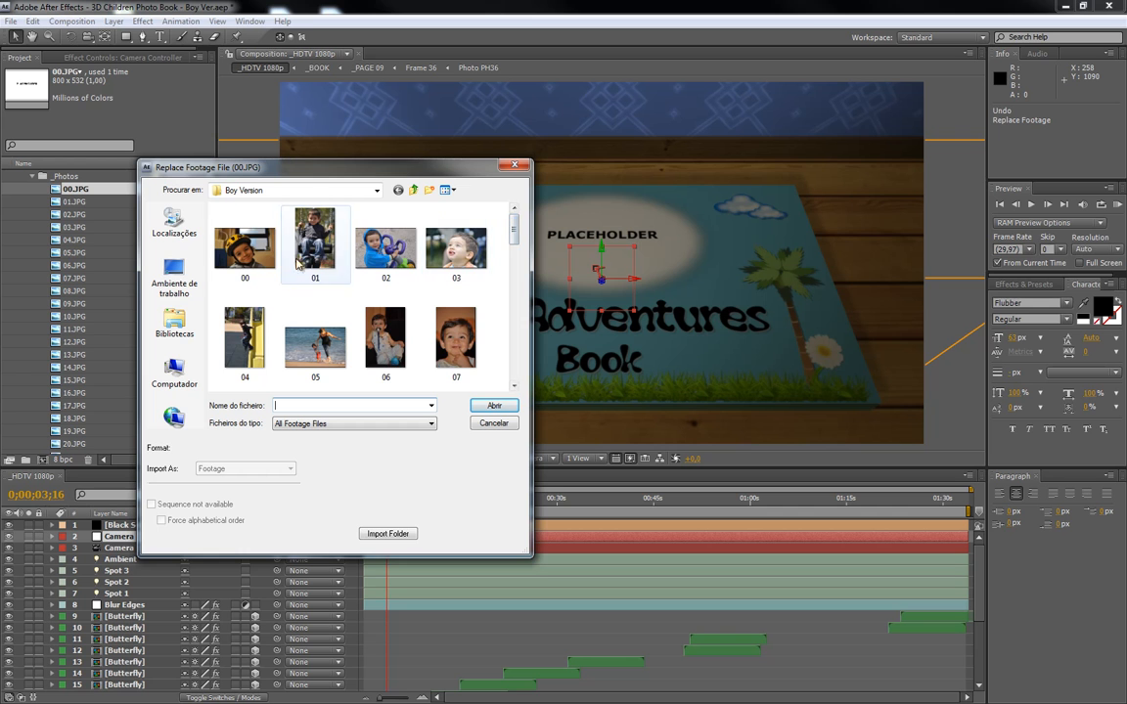
mouse_move(513, 227)
left_mouse_down()
mouse_move(516, 259)
mouse_move(517, 228)
left_mouse_up()
left_click(259, 256)
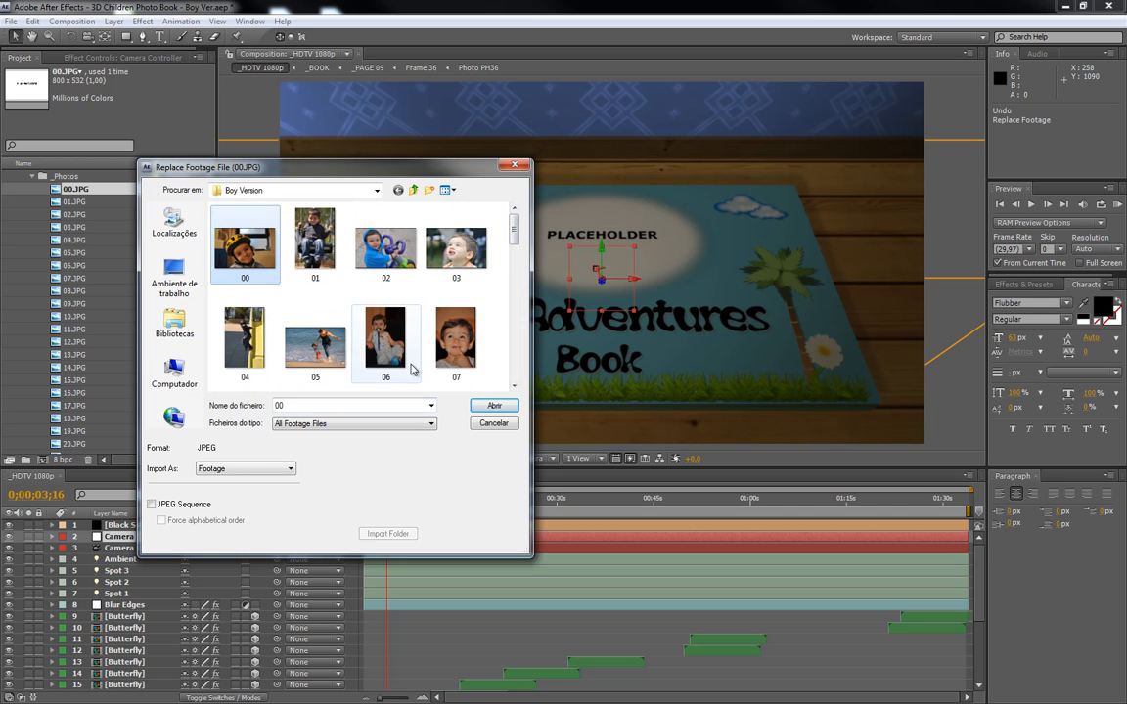
left_click(494, 405)
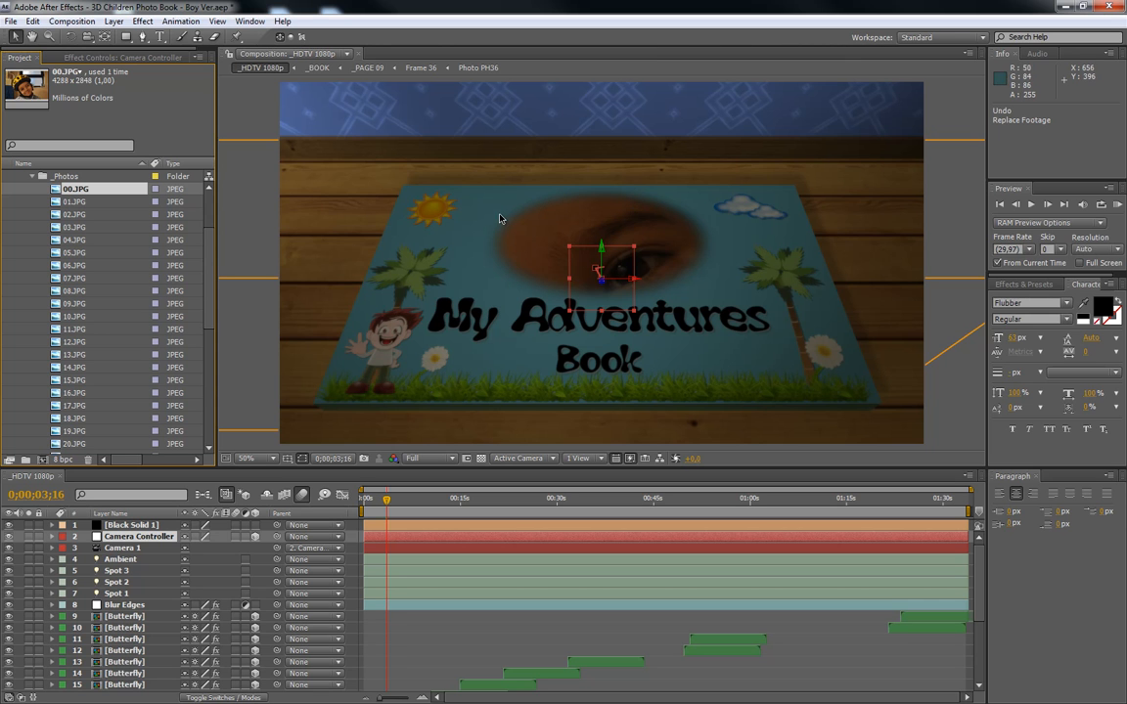
Replace the 01.JPG placeholder footage with photo file 01 from the Boy Version folder
left_click(77, 204)
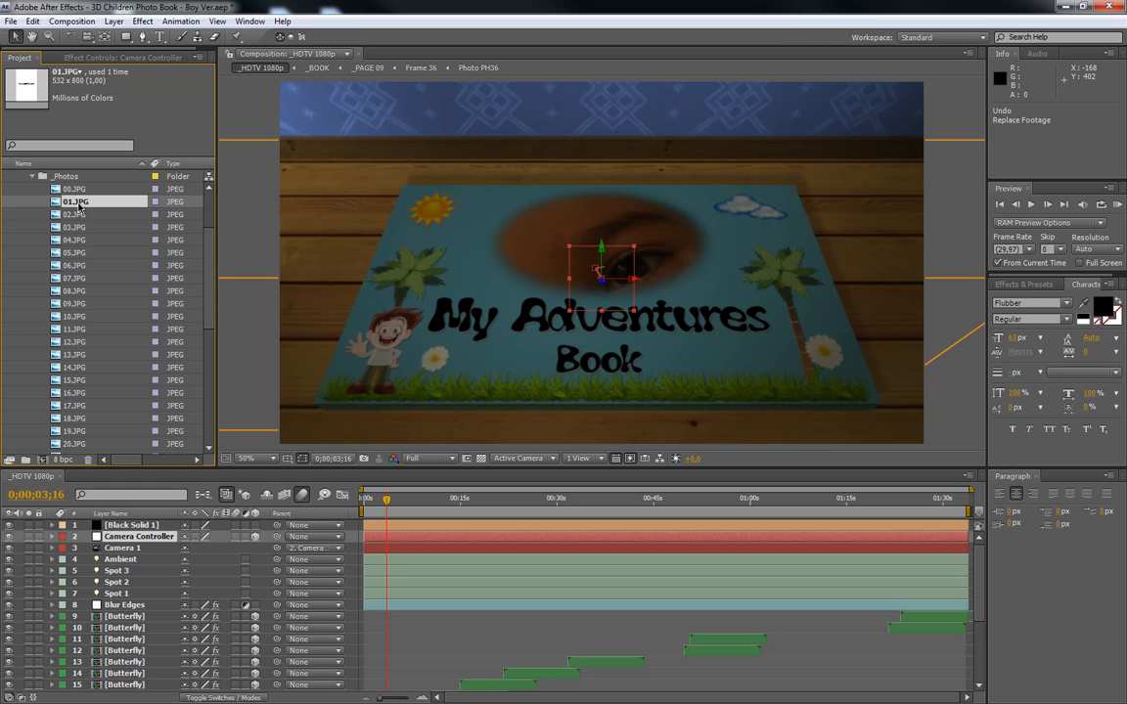
right_click(81, 204)
mouse_move(183, 272)
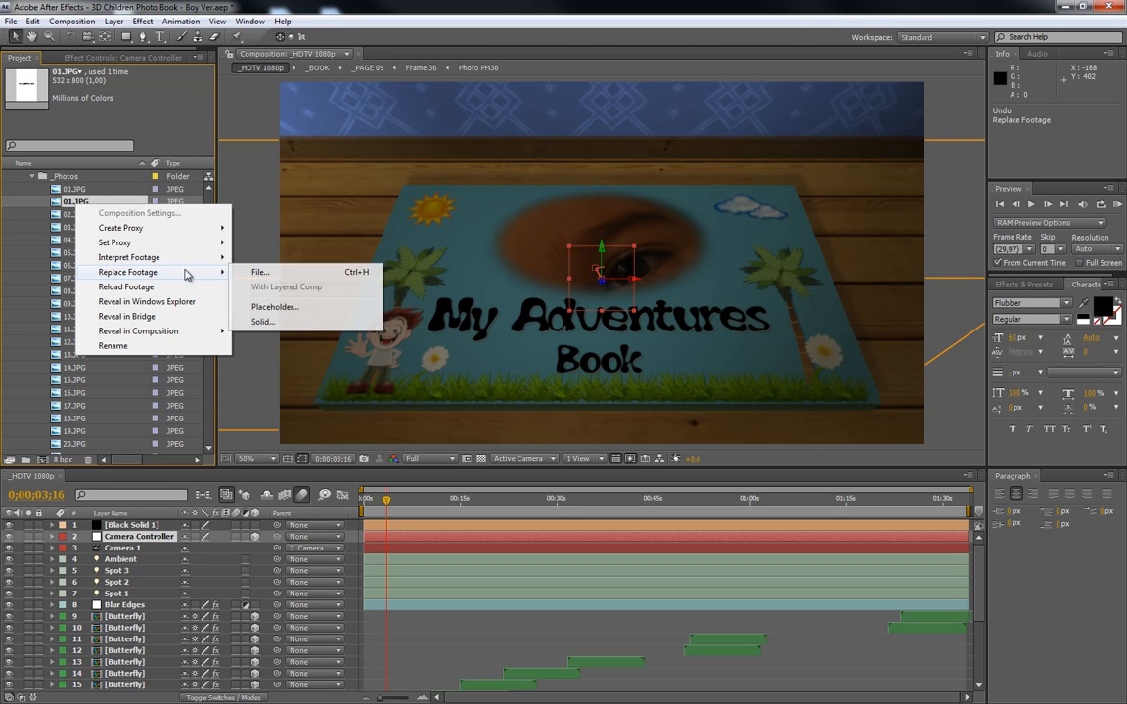
left_click(305, 273)
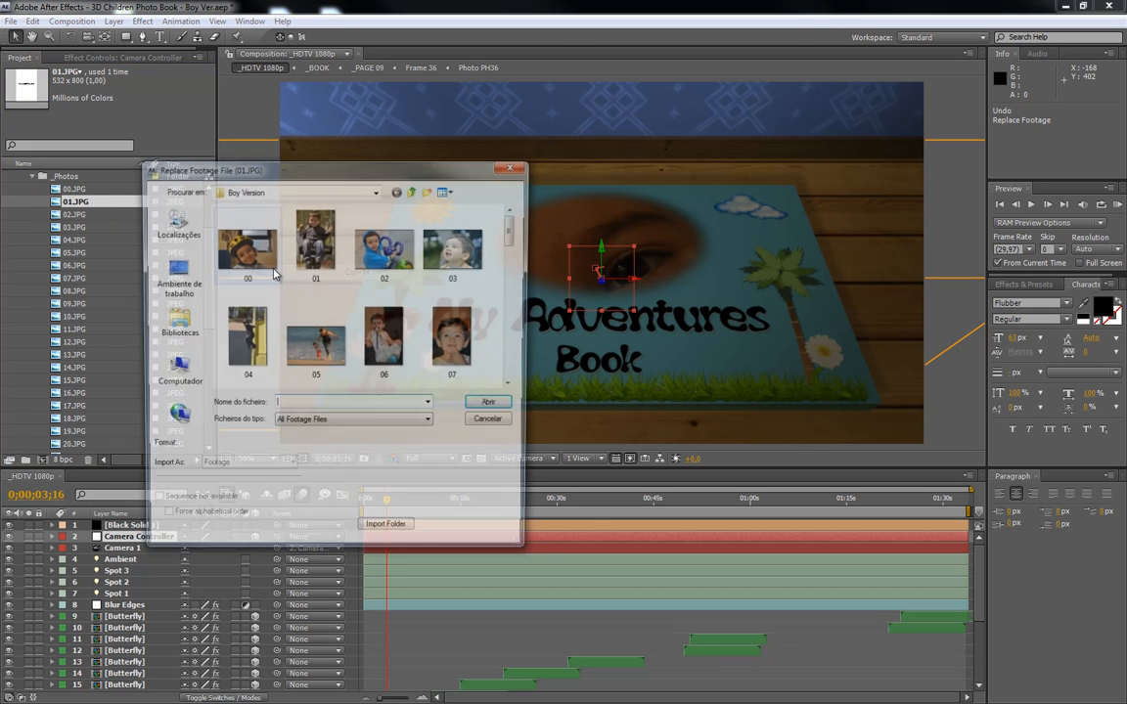
double_click(311, 250)
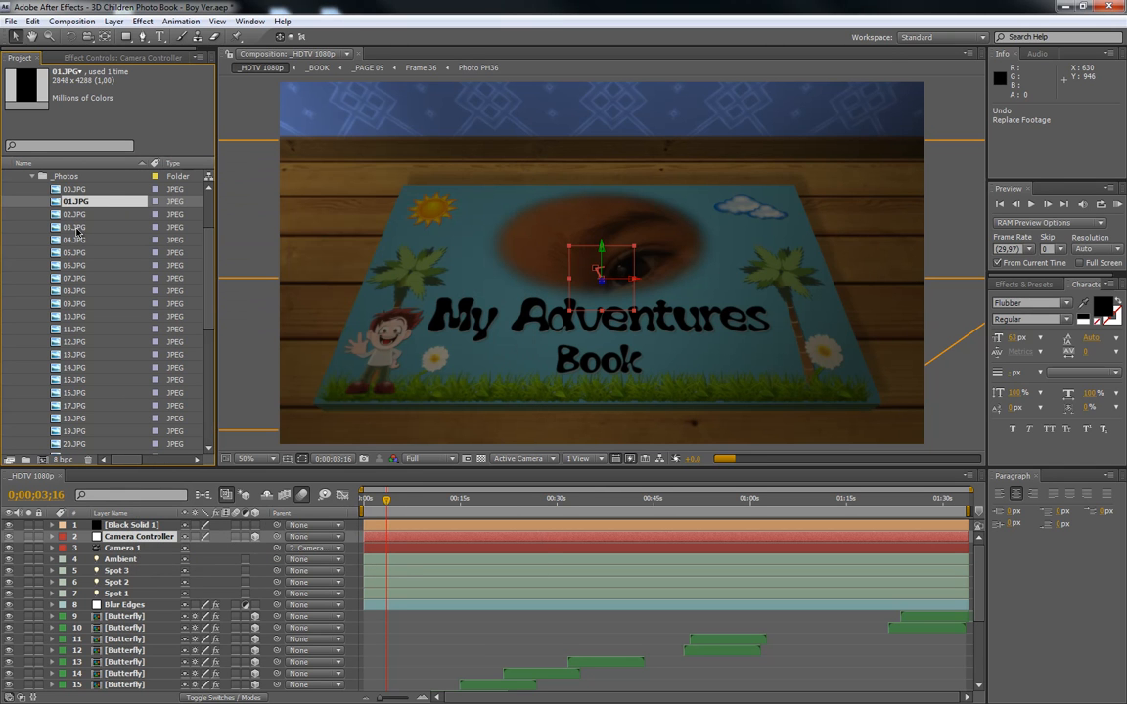
Replace the 02.JPG placeholder footage with photo file 02 from the Boy Version folder
left_click(74, 216)
right_click(86, 216)
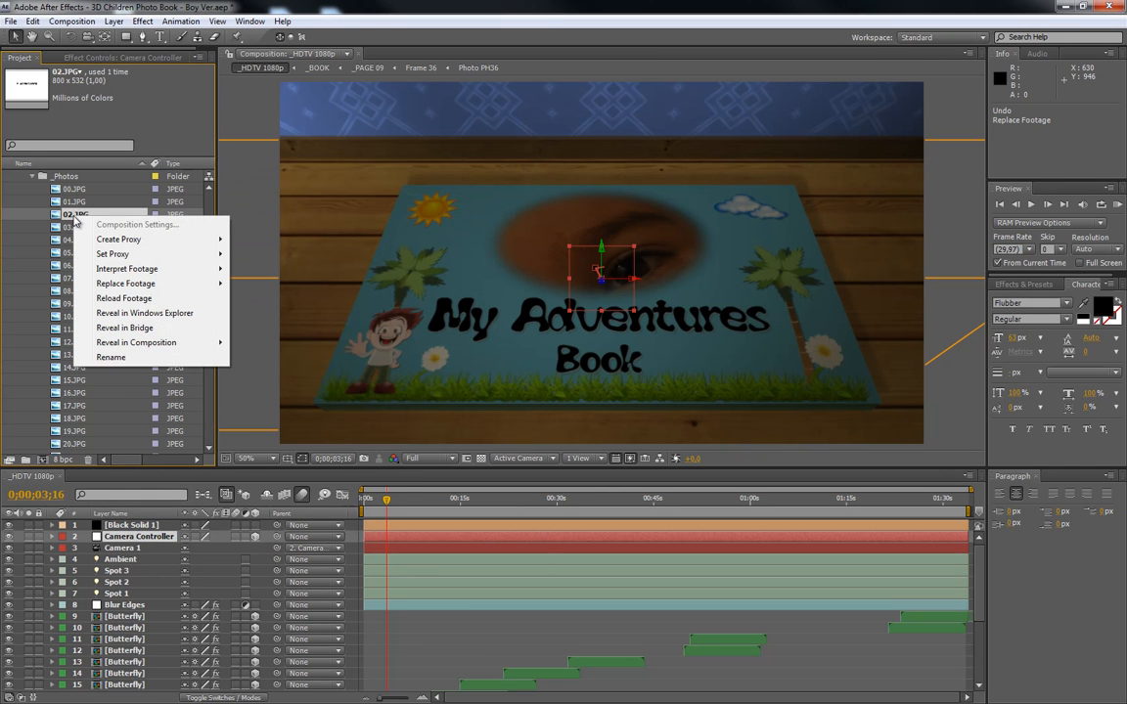
mouse_move(137, 283)
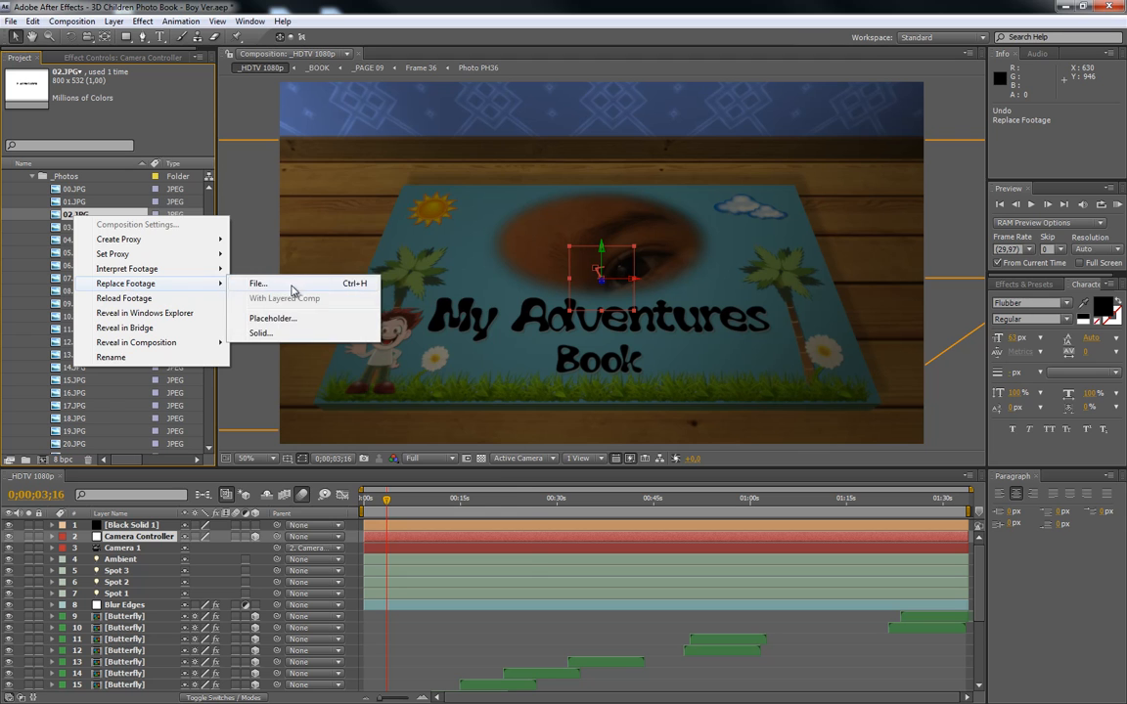
left_click(263, 281)
left_click(385, 244)
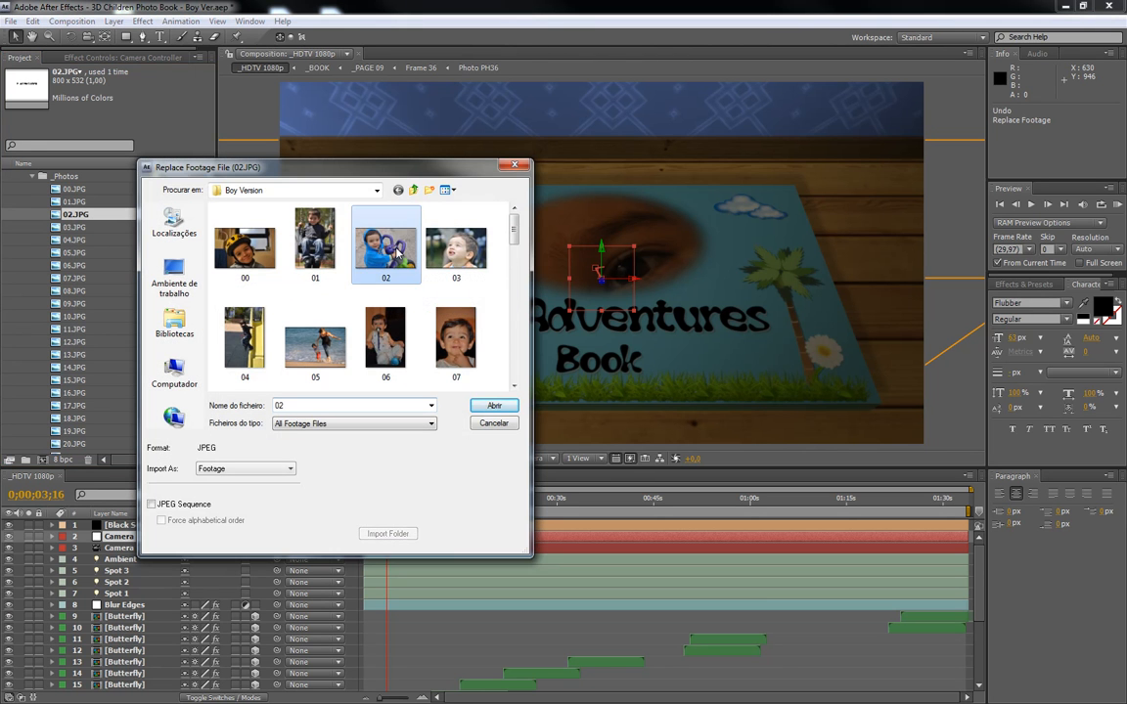
left_click(486, 406)
Replace the 03.JPG placeholder footage with photo file 03 from the Boy Version folder
left_click(76, 227)
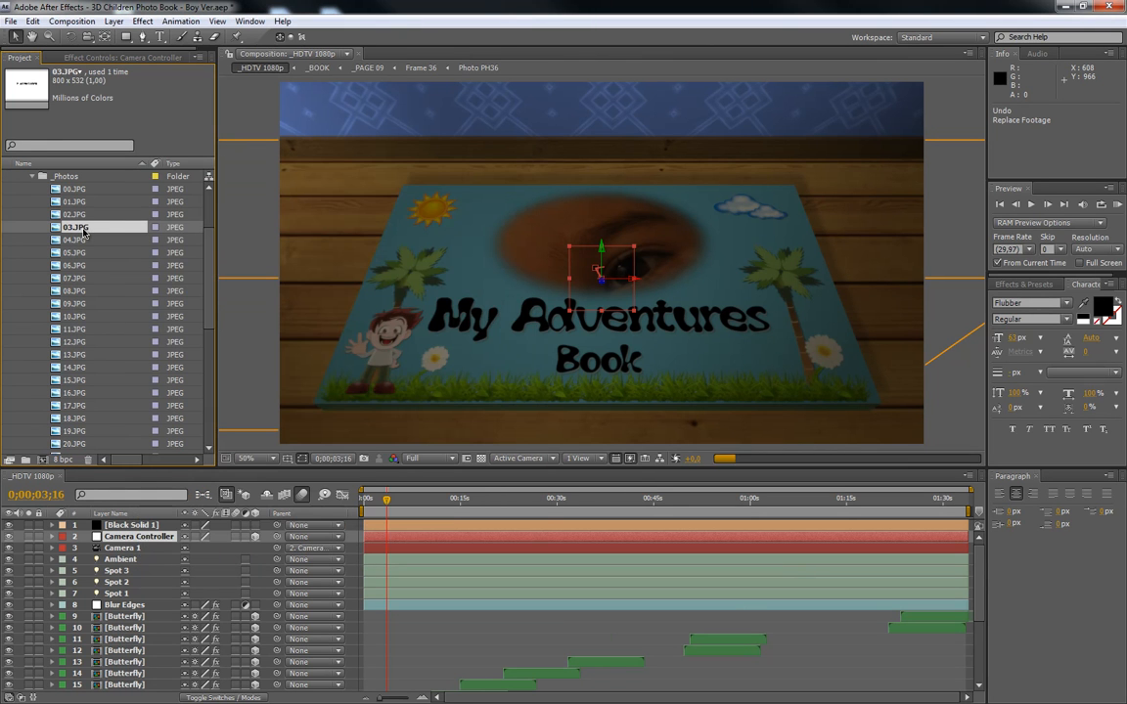
right_click(97, 229)
mouse_move(137, 297)
left_click(252, 299)
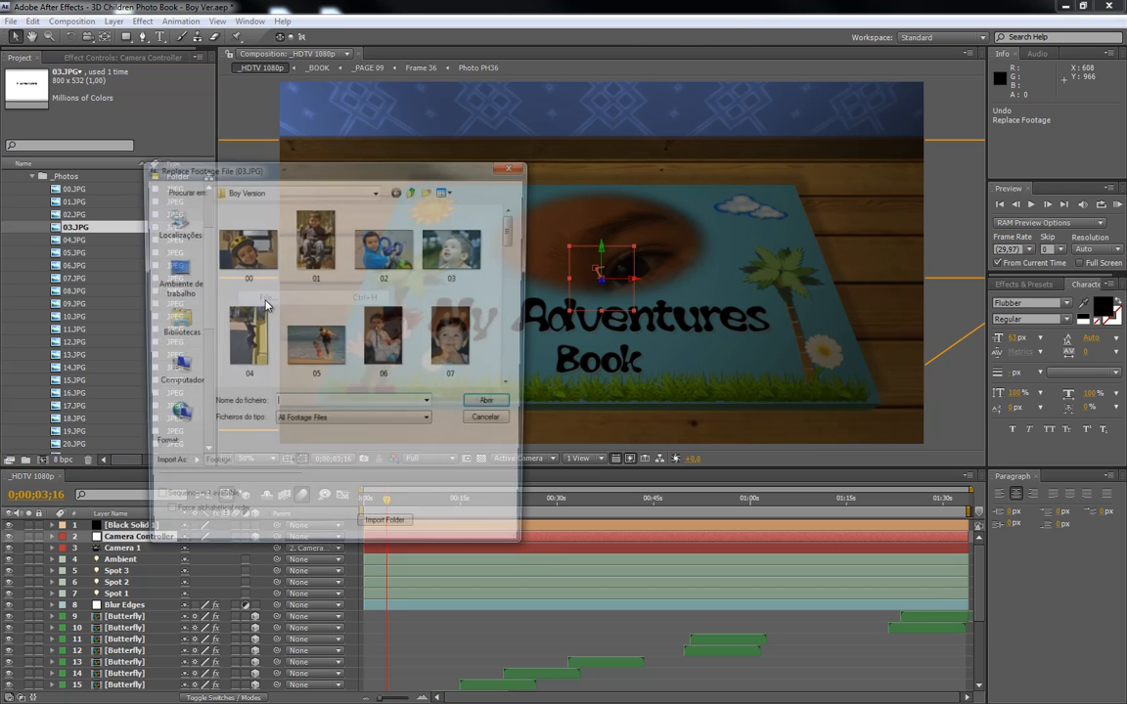
left_click(453, 278)
left_click(494, 405)
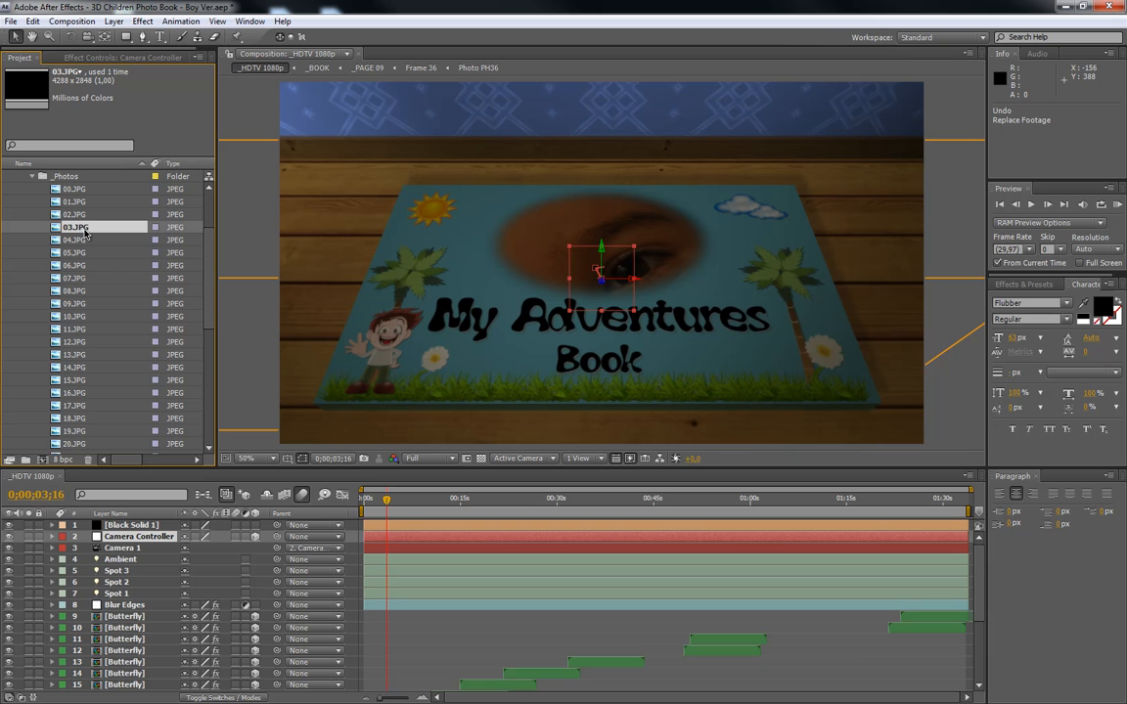
Switch to the Windows Explorer window of the 3D Children Photo Book project and open the Boy Version folder inside Photos
key("alt+Tab")
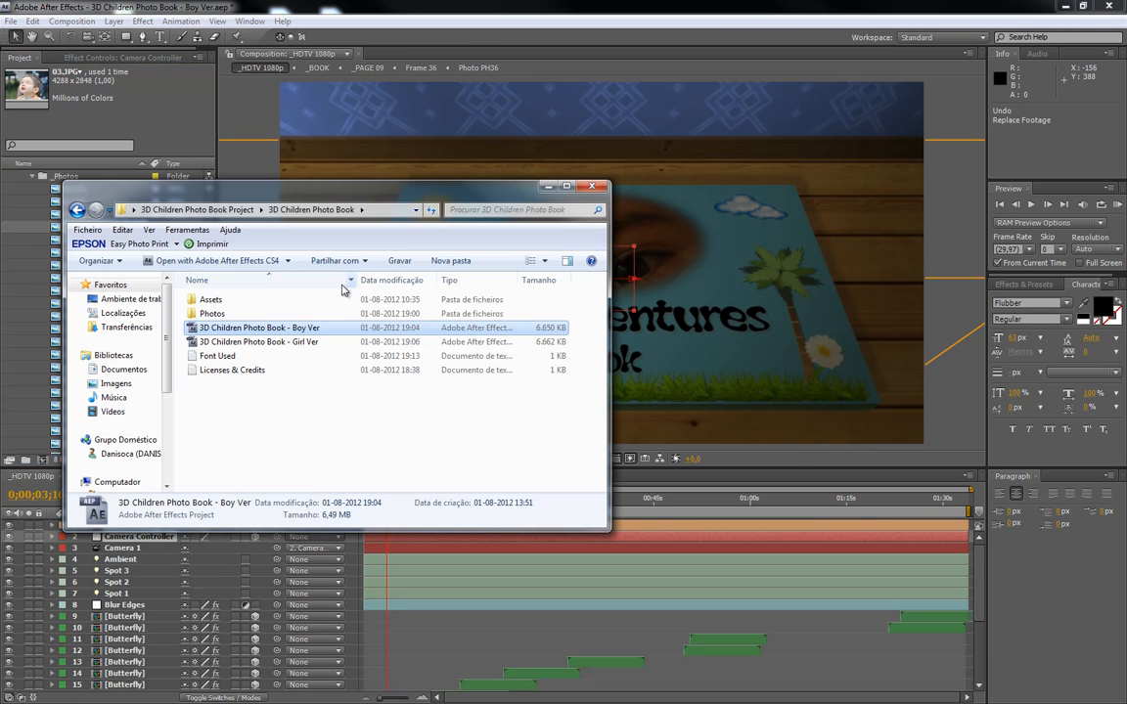
double_click(212, 313)
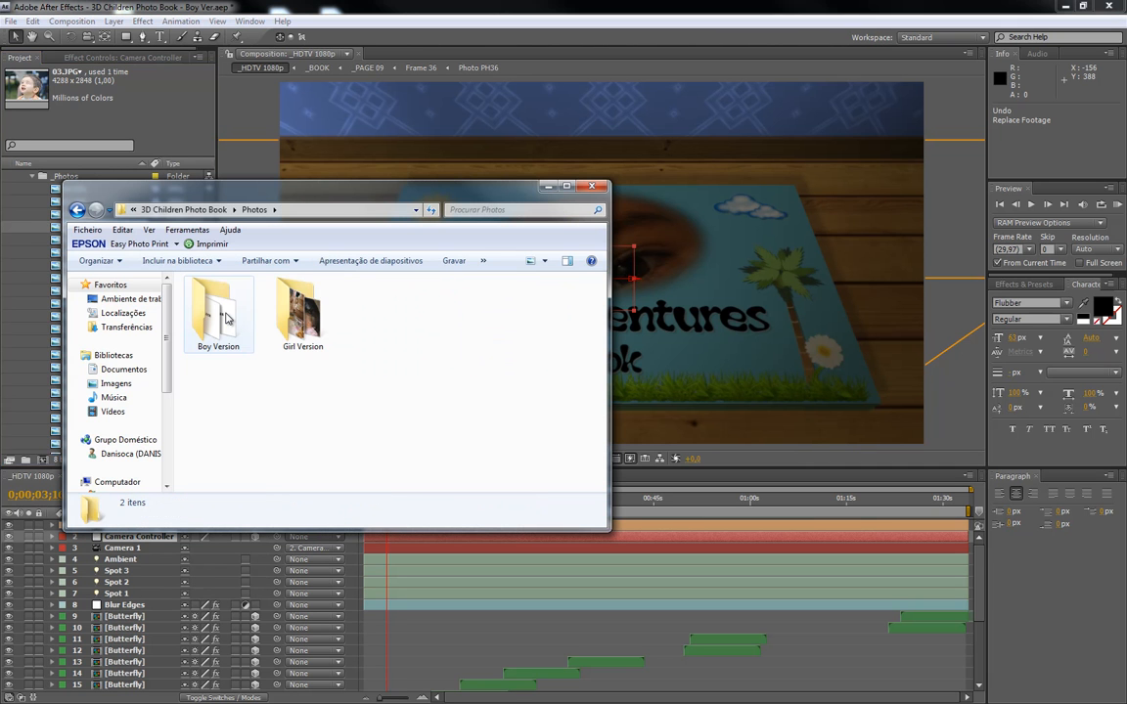
double_click(226, 316)
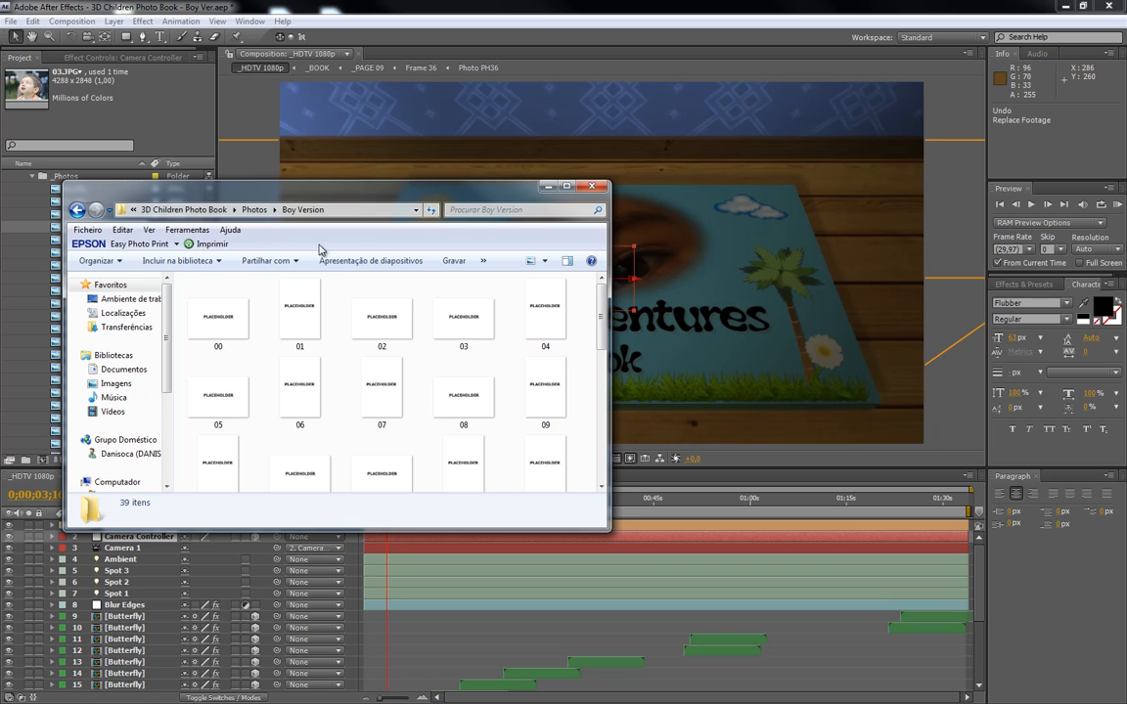
Minimize the Explorer window and replace the 04.JPG placeholder footage with photo file 04 from the Boy Version folder
left_click(548, 188)
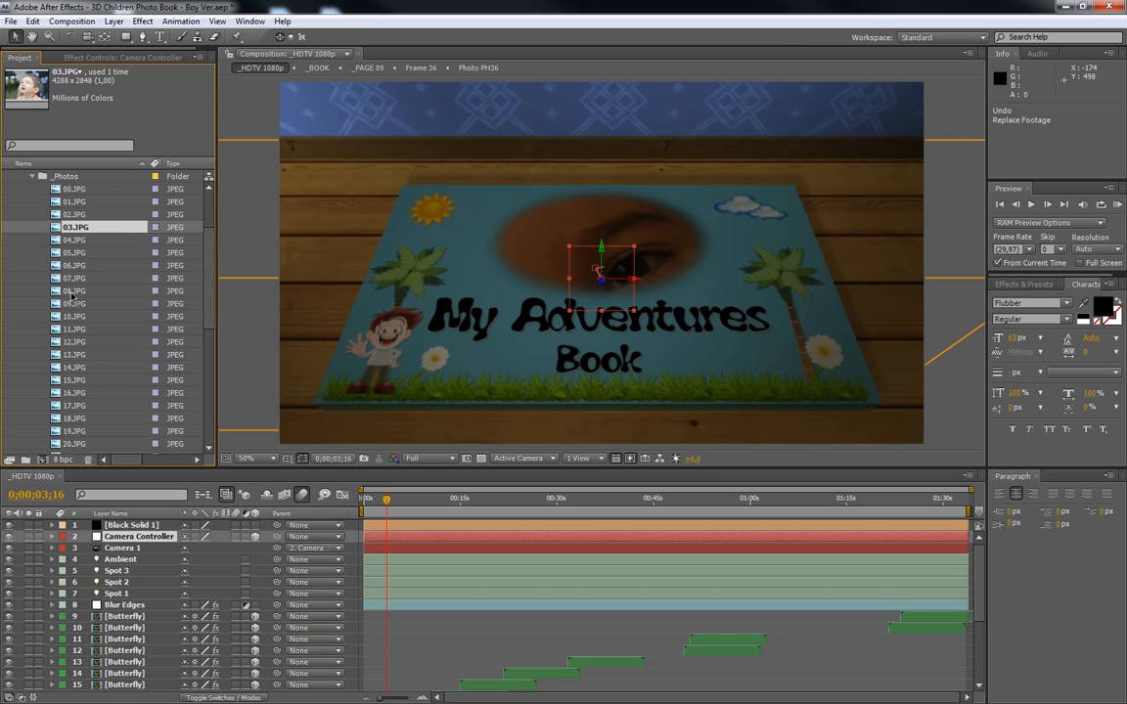
left_click(78, 241)
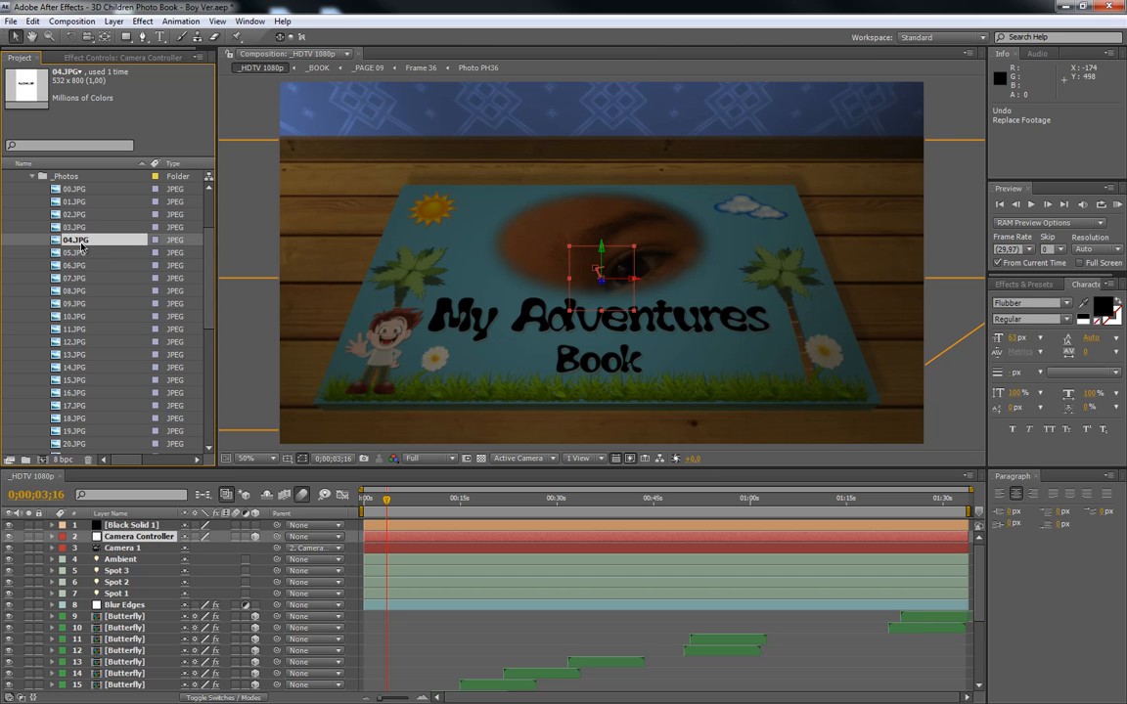
right_click(81, 247)
mouse_move(132, 311)
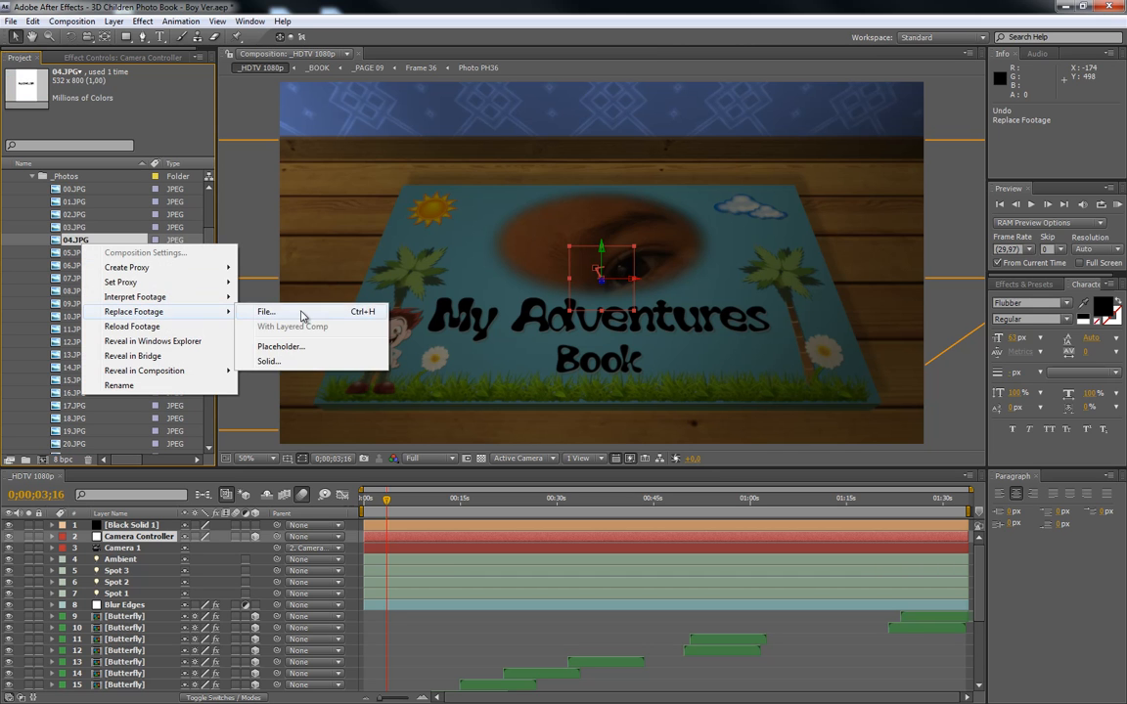
left_click(302, 314)
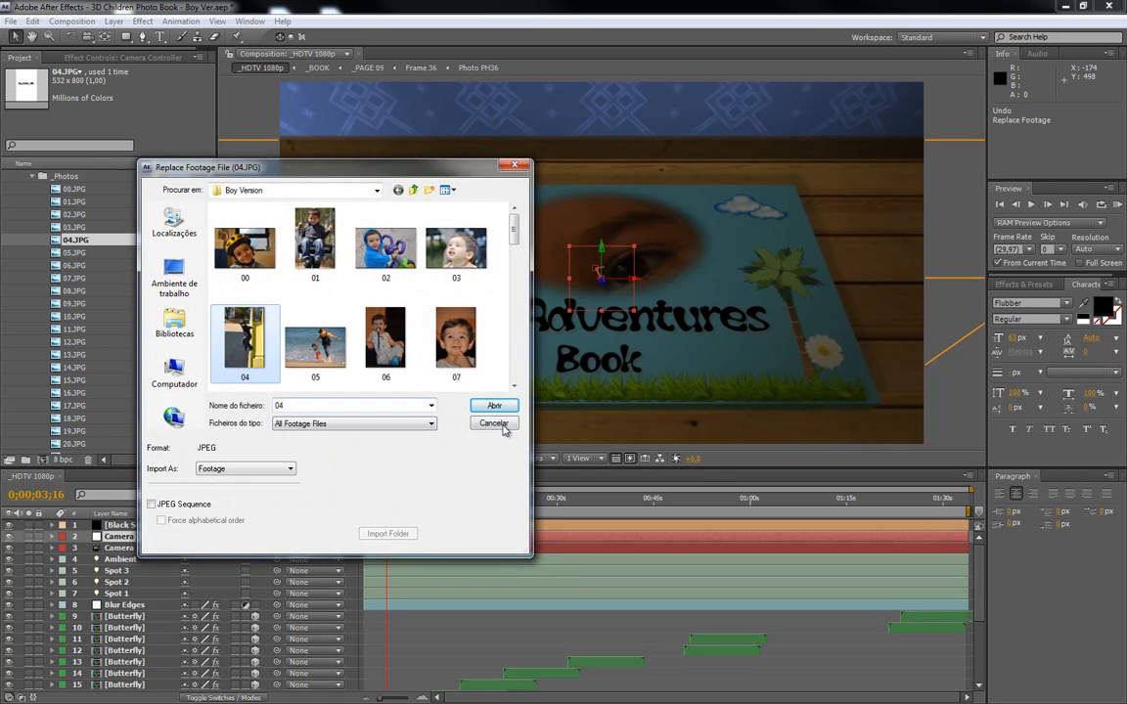
left_click(494, 405)
Replace the 05.JPG placeholder footage with photo file 05 from the Boy Version folder
left_click(76, 253)
right_click(97, 256)
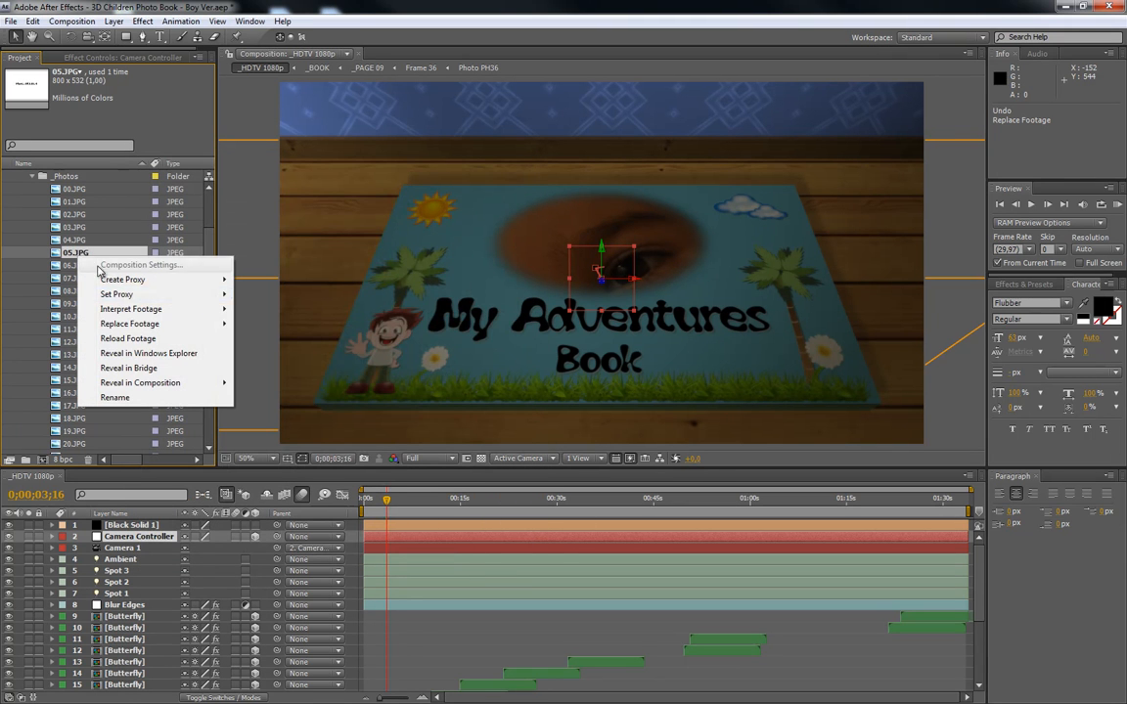
mouse_move(132, 324)
left_click(266, 324)
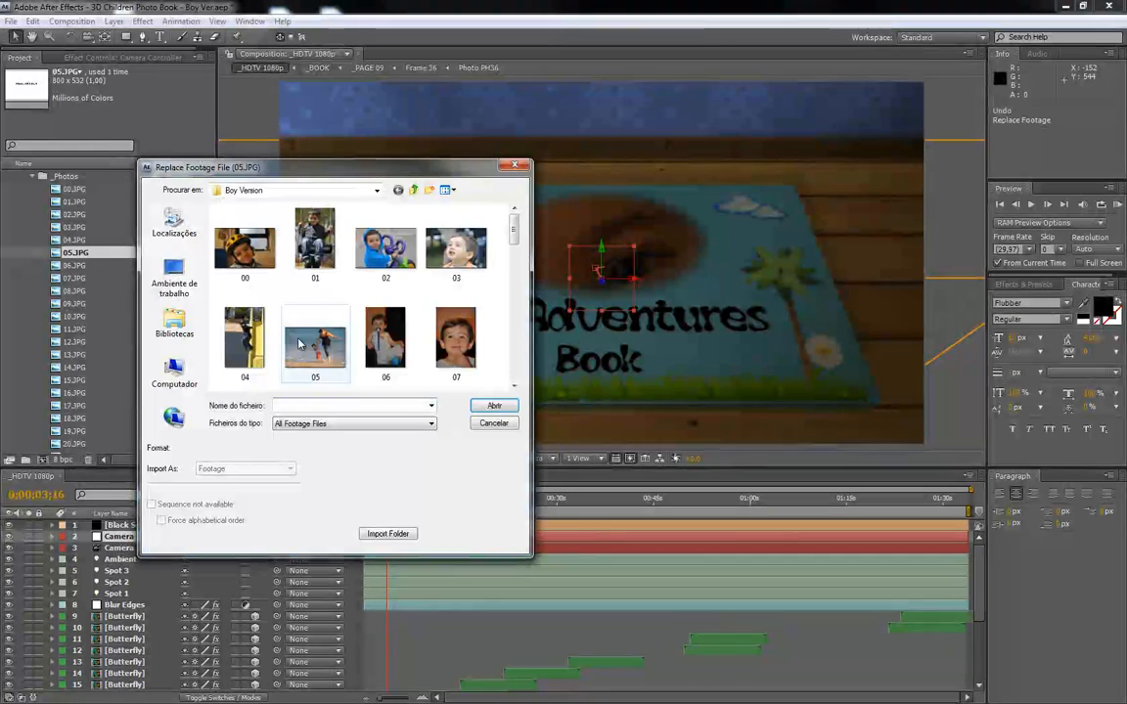
left_click(300, 342)
left_click(495, 405)
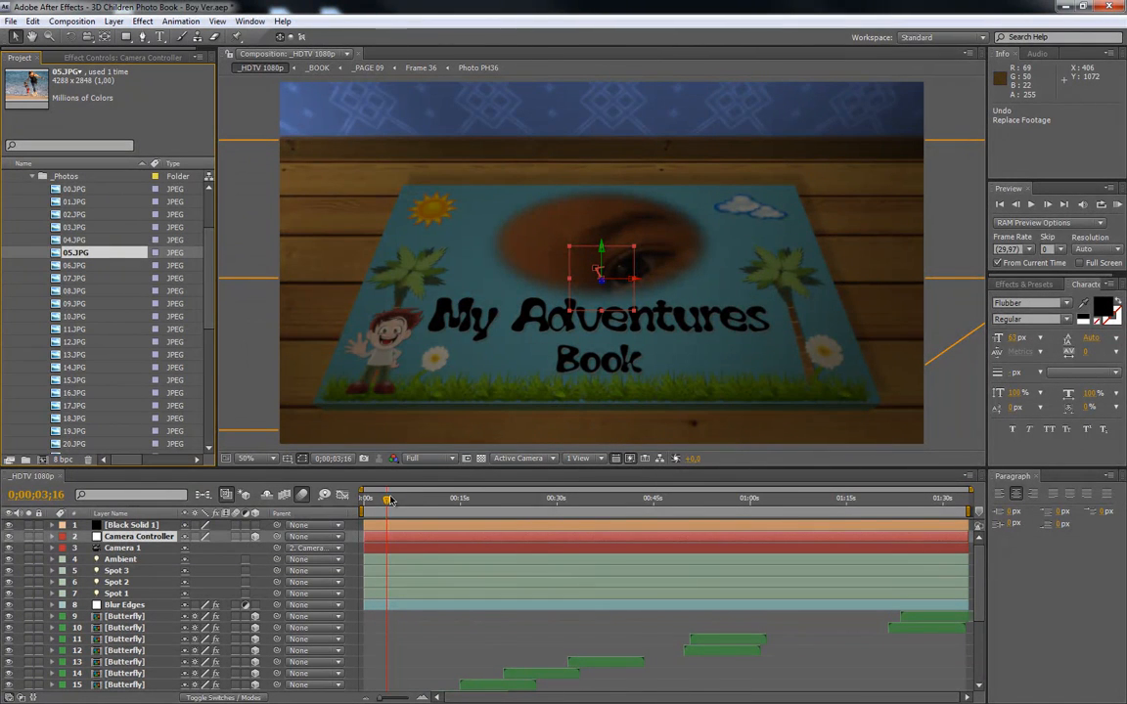
Move the current time to 0;00;18;26 and replace the 06.JPG placeholder footage with photo file 06 from the Boy Version folder
left_click_drag(388, 500, 488, 502)
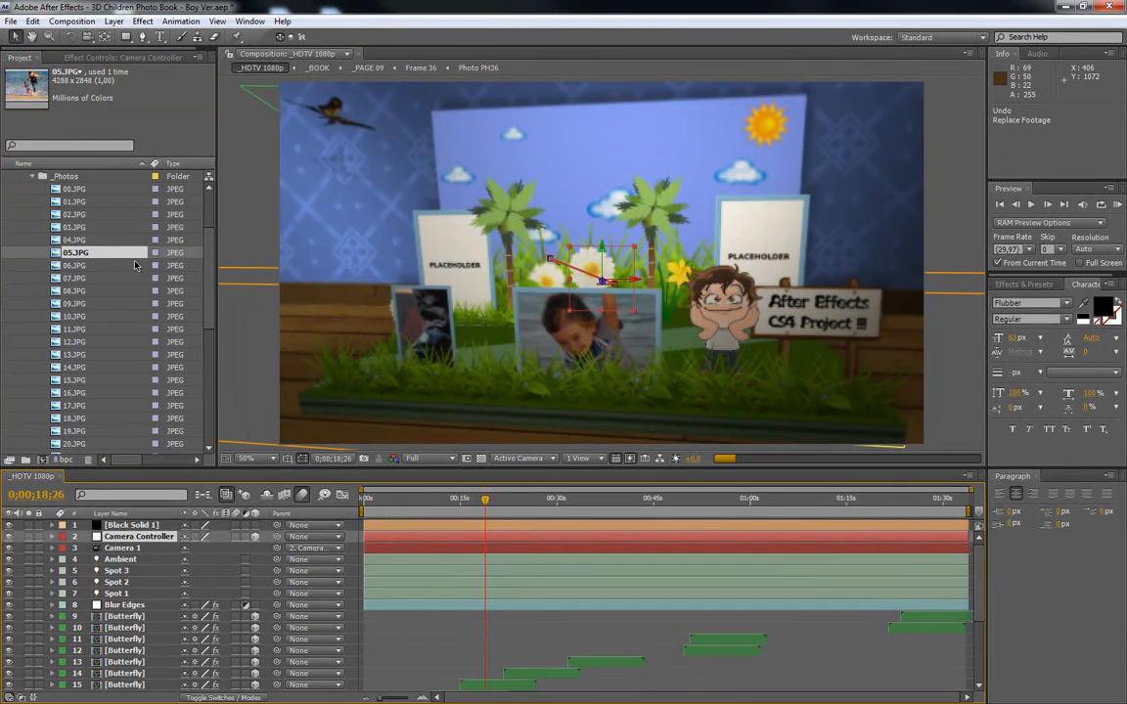
left_click(98, 265)
right_click(101, 266)
mouse_move(148, 332)
left_click(311, 334)
left_click(385, 337)
left_click(495, 405)
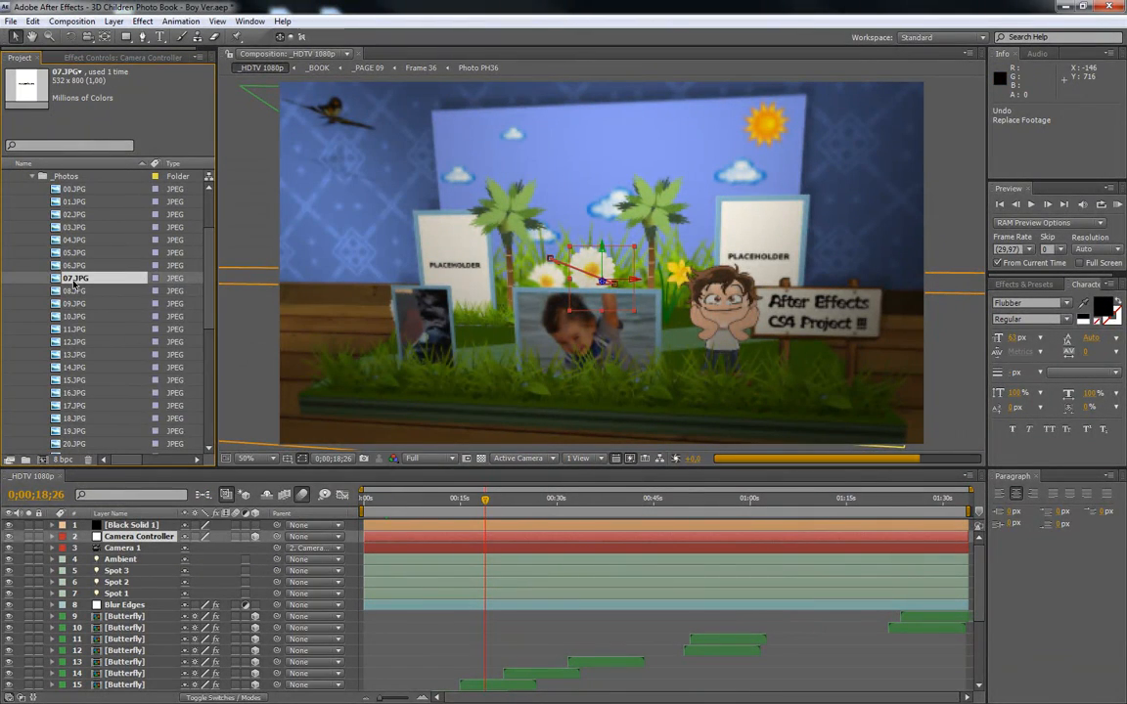
Replace the 07.JPG placeholder footage with photo file 07 from the Boy Version folder
right_click(90, 280)
mouse_move(140, 352)
left_click(291, 352)
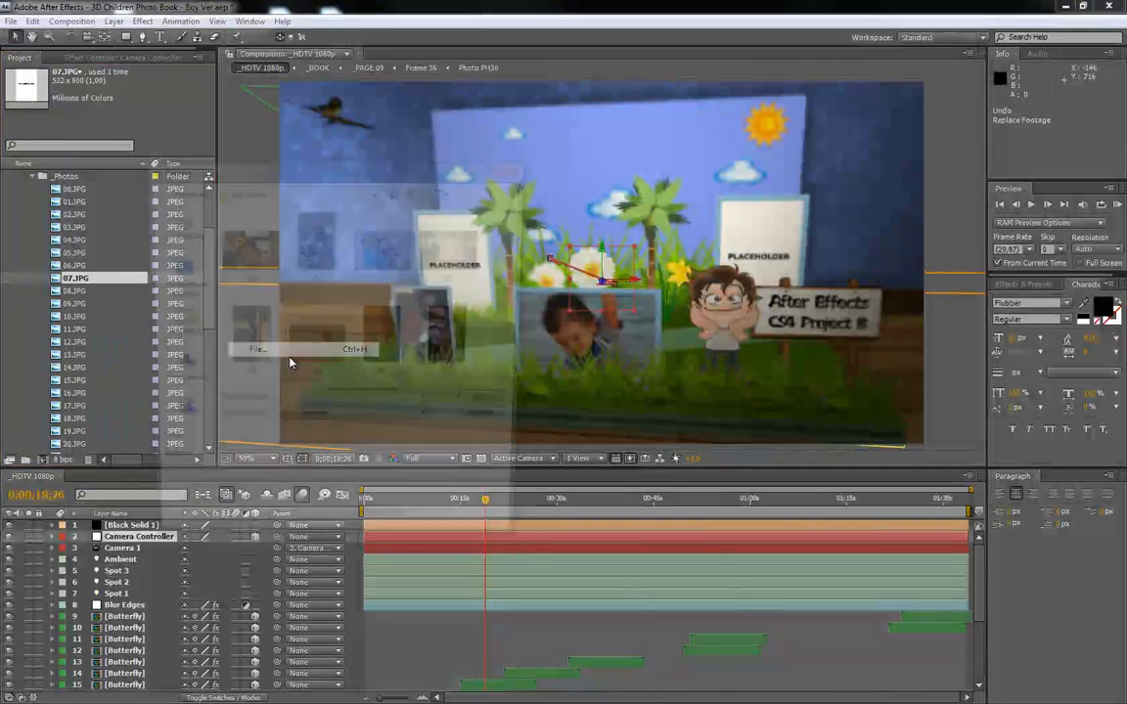
left_click(456, 338)
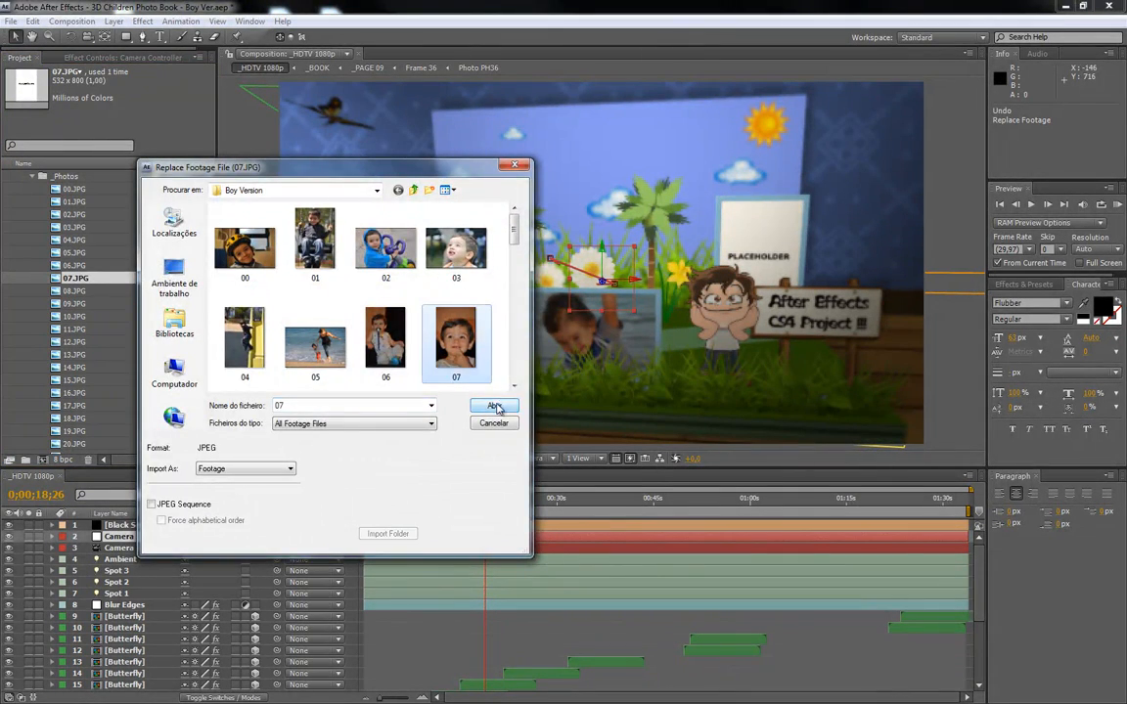
left_click(495, 404)
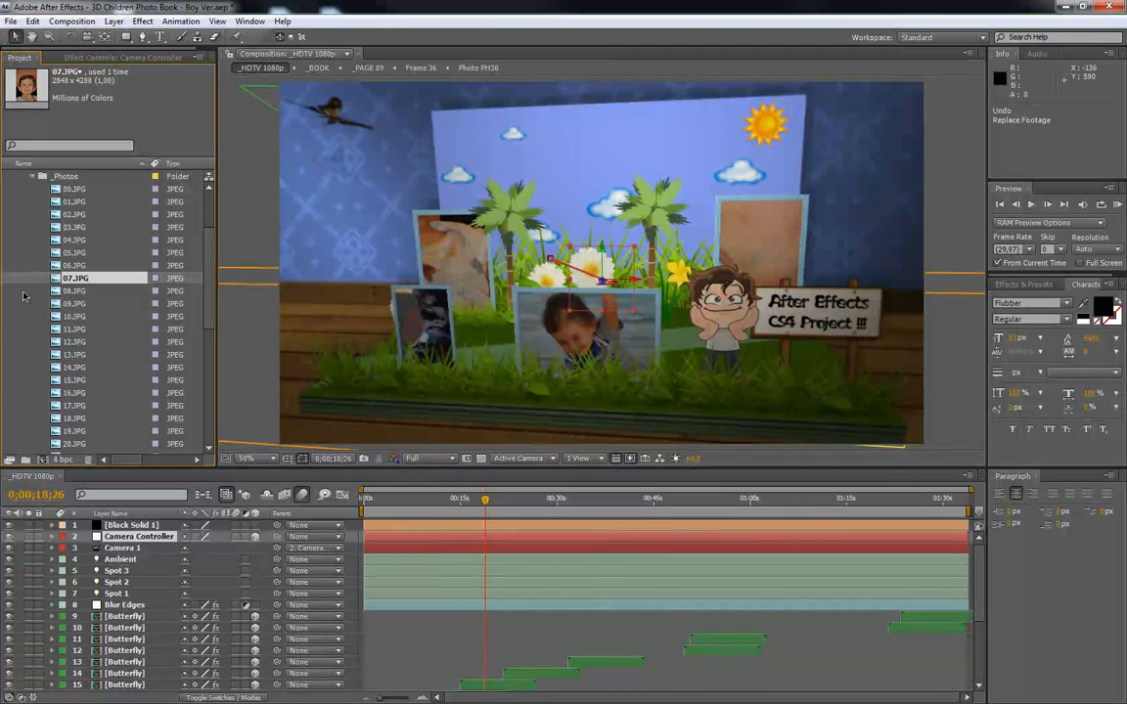
Collapse the _Photos folder and open the compositions _Photo PH 0 through Photo PH7 from the _Photos PH folder
scroll(66, 281, "up", 3)
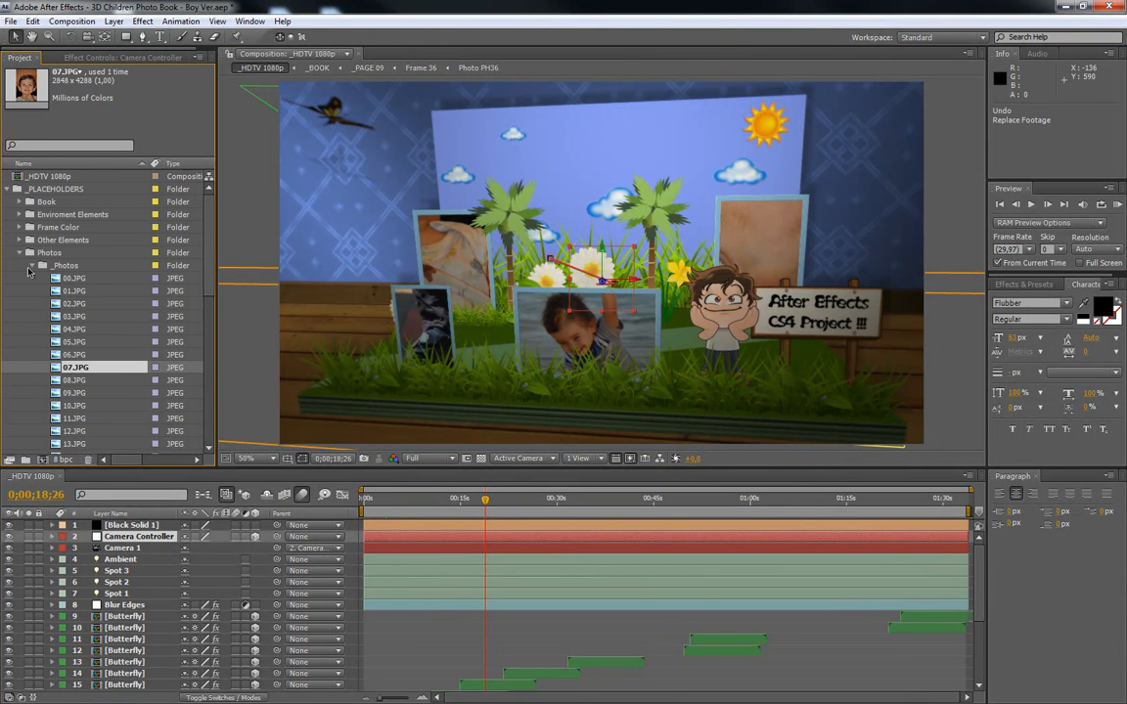
left_click(33, 266)
left_click(74, 278)
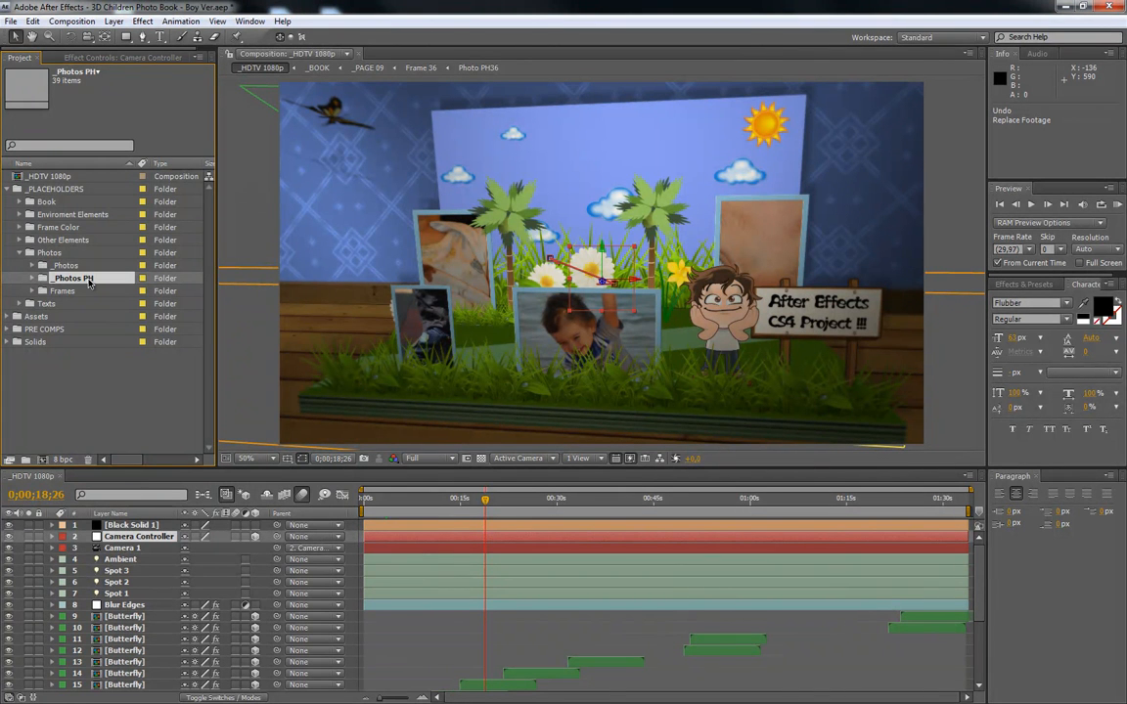
left_click(34, 279)
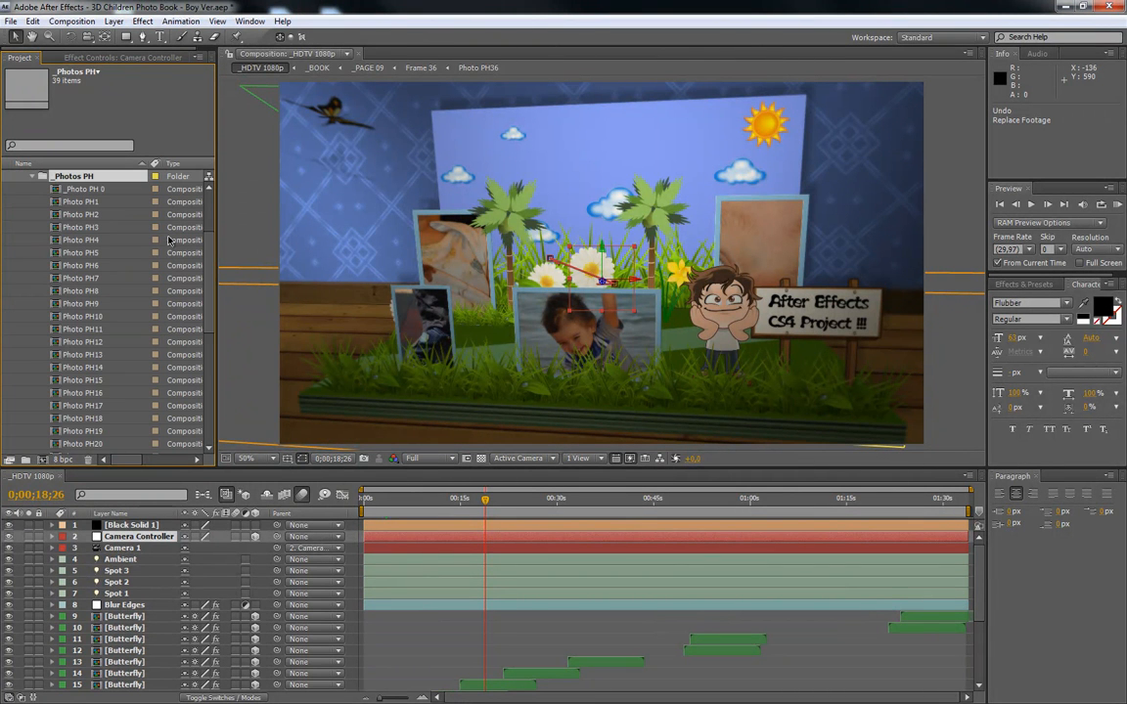
left_click(86, 190)
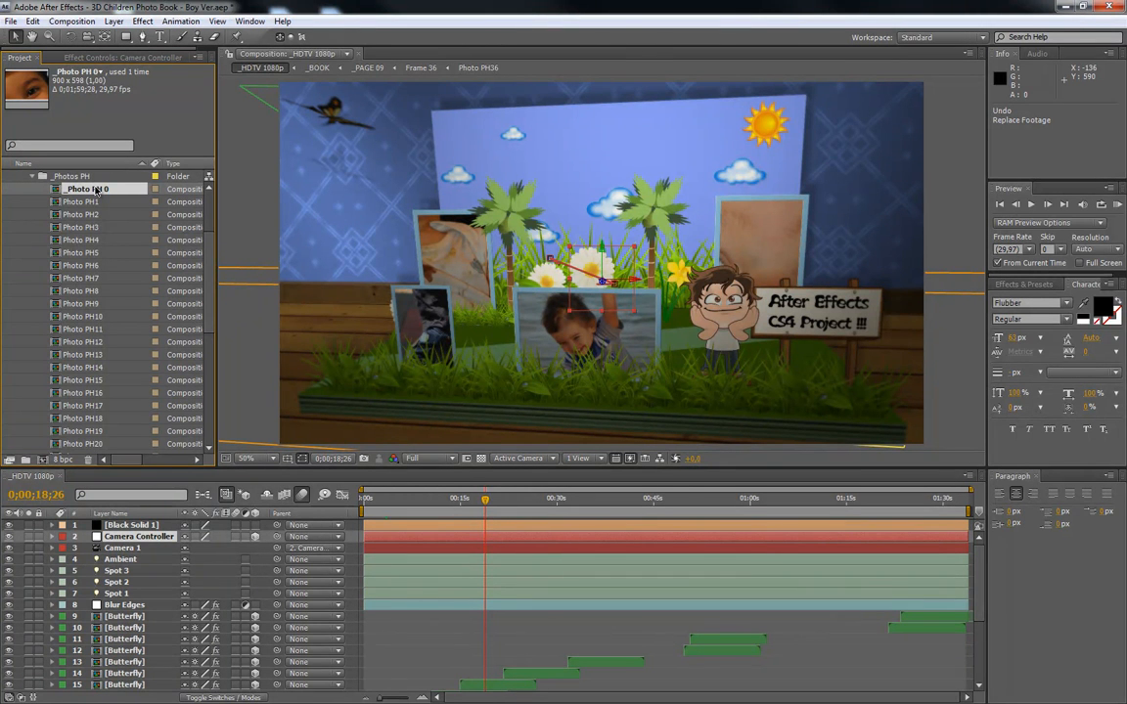
left_click(82, 278, "shift")
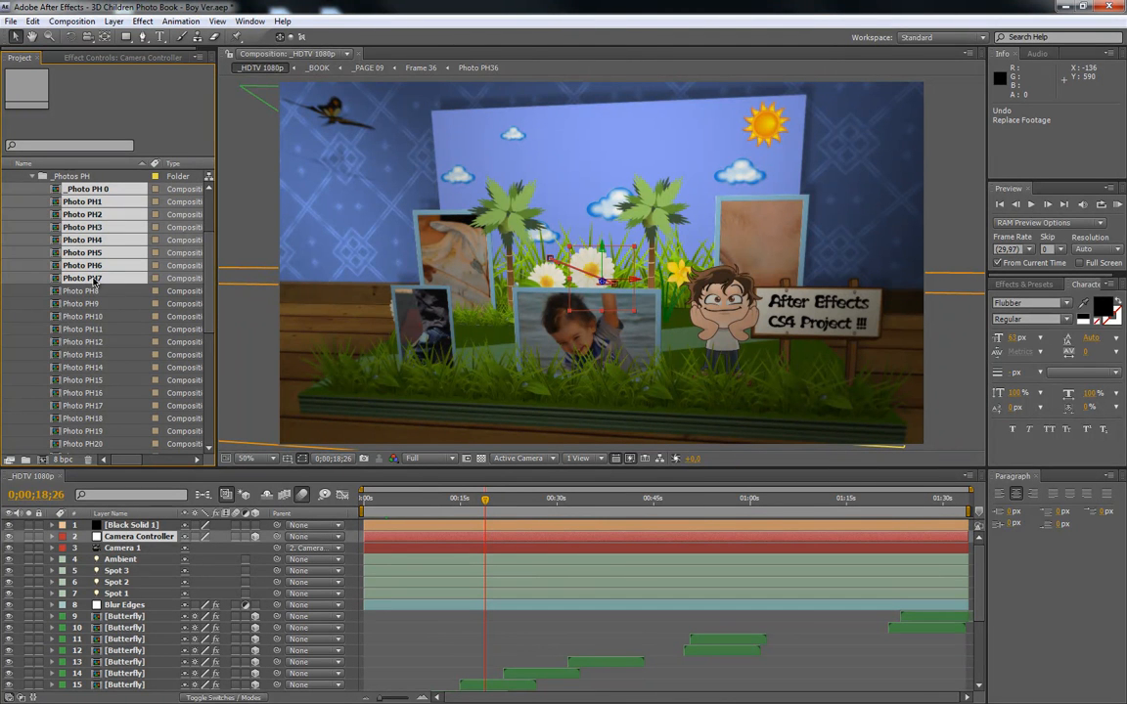
double_click(95, 282)
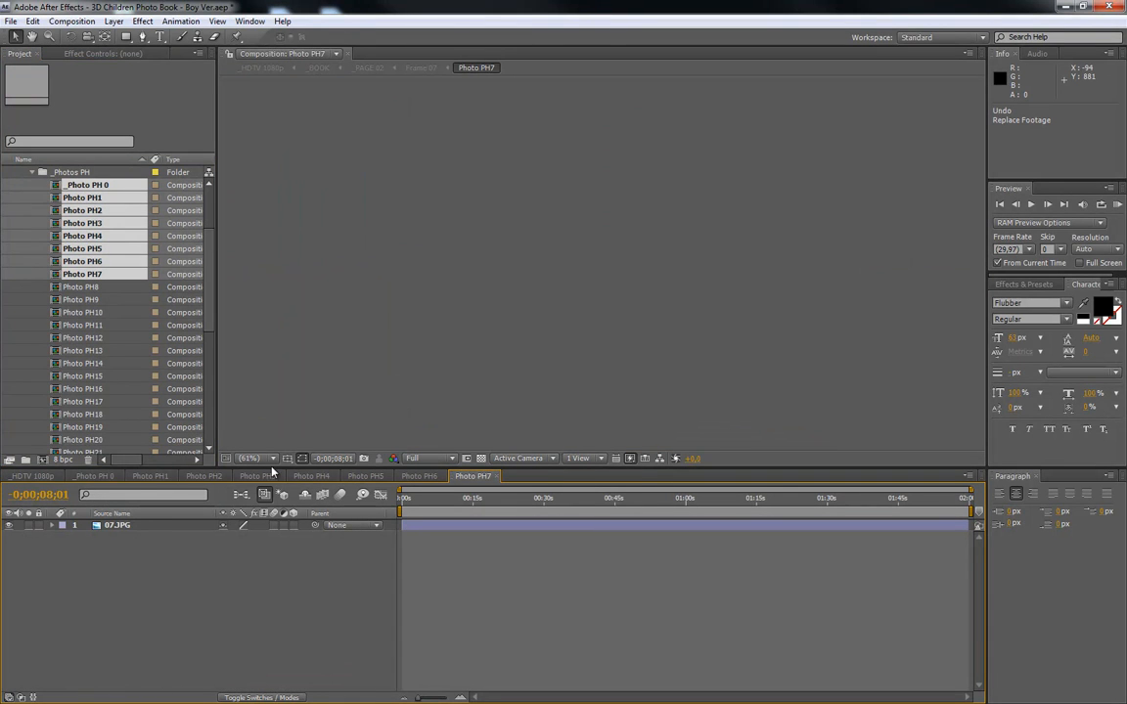
Scale the 00.JPG layer in the _Photo PH 0 composition down to 23.5%
left_click(86, 475)
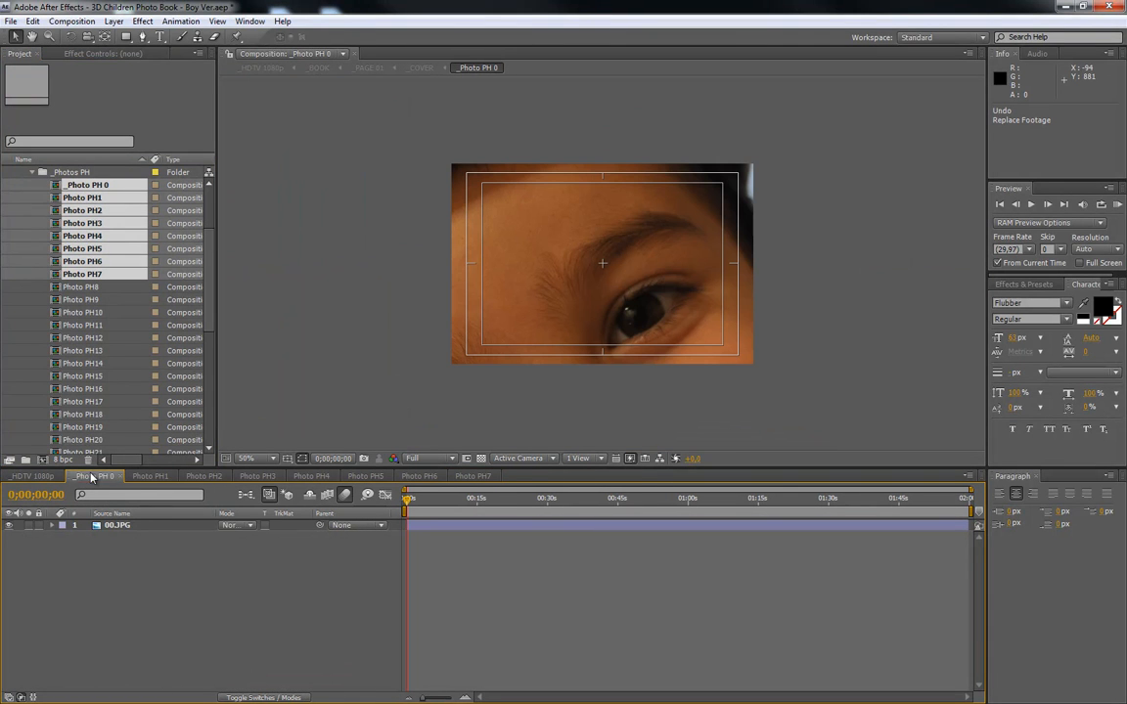
left_click(135, 527)
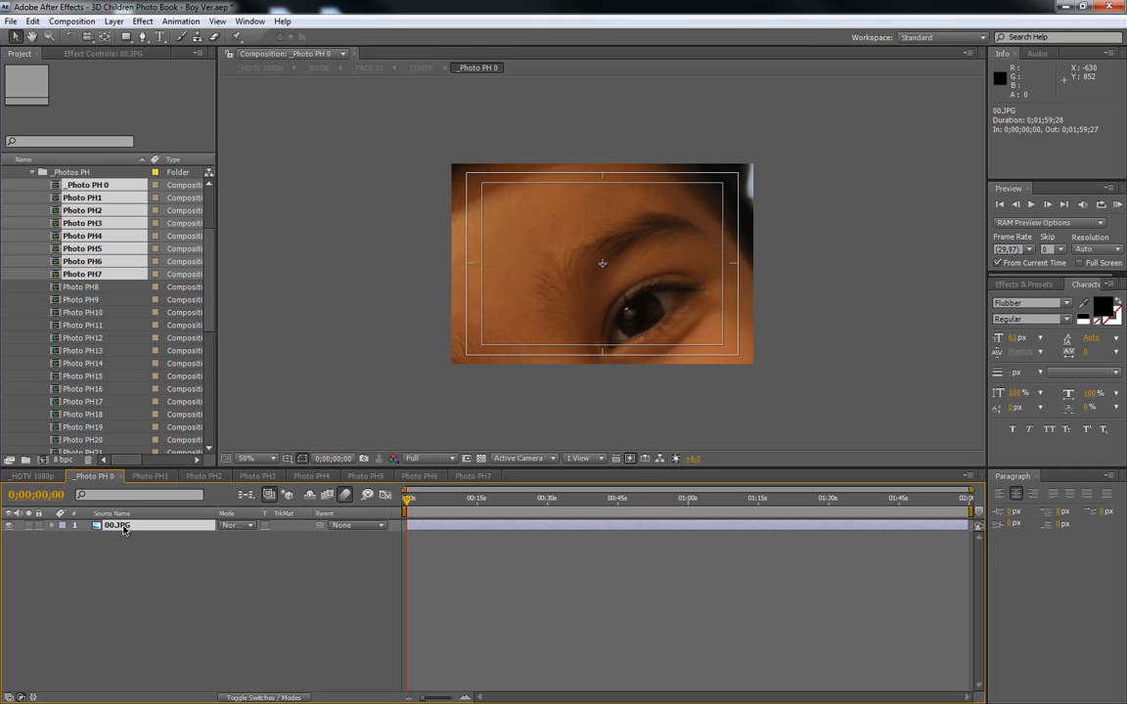
key("s")
left_click_drag(237, 536, 179, 536)
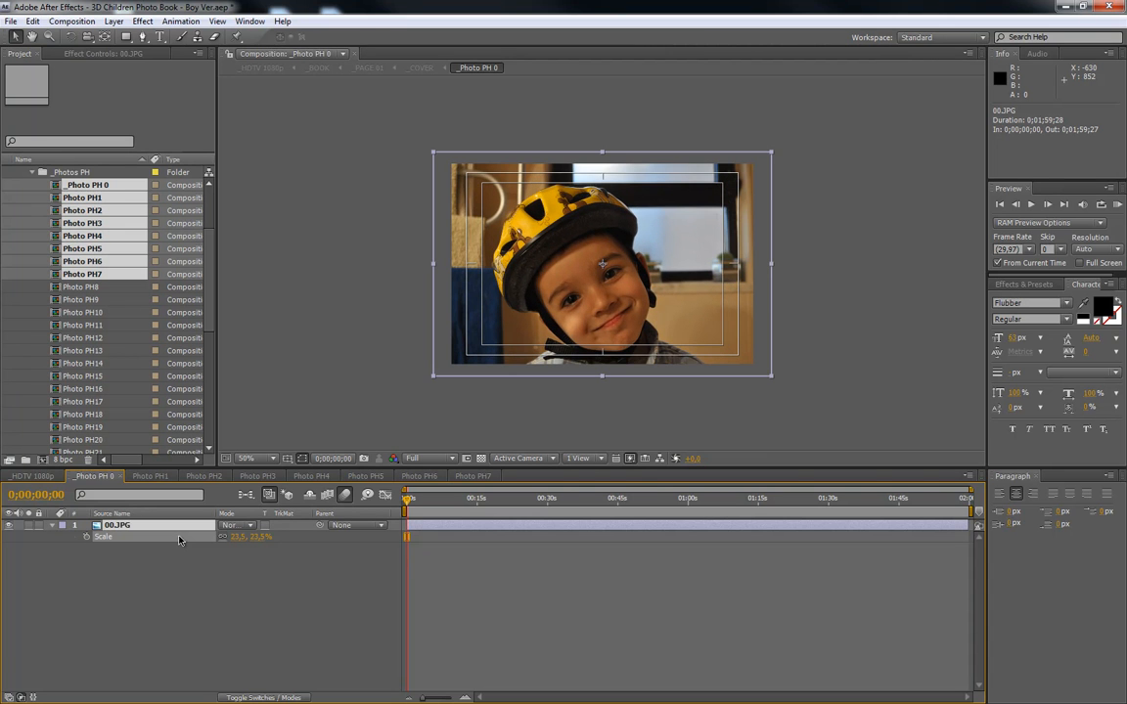
Check the cover photo in the _HDTV 1080p composition at 0;00;01;26
left_click(37, 476)
left_click(386, 498)
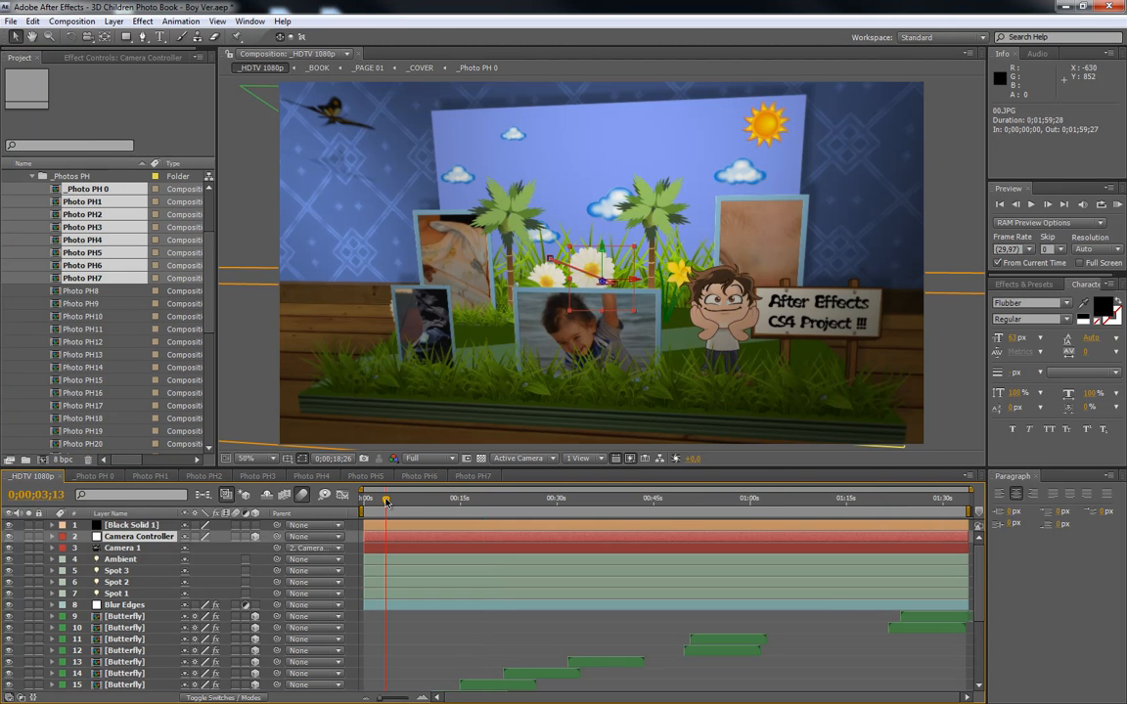
left_click_drag(386, 501, 375, 499)
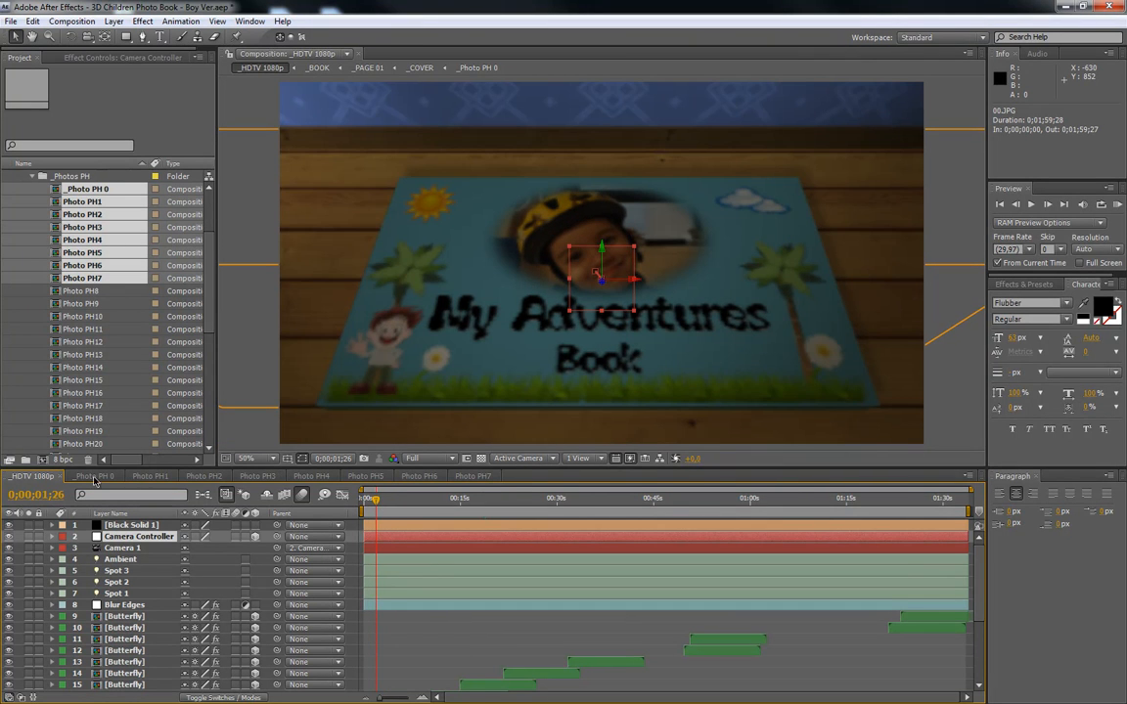
Refine the 00.JPG layer in _Photo PH 0 to 24.5% scale at position 464, 299, checking the fit on the book cover
left_click(95, 476)
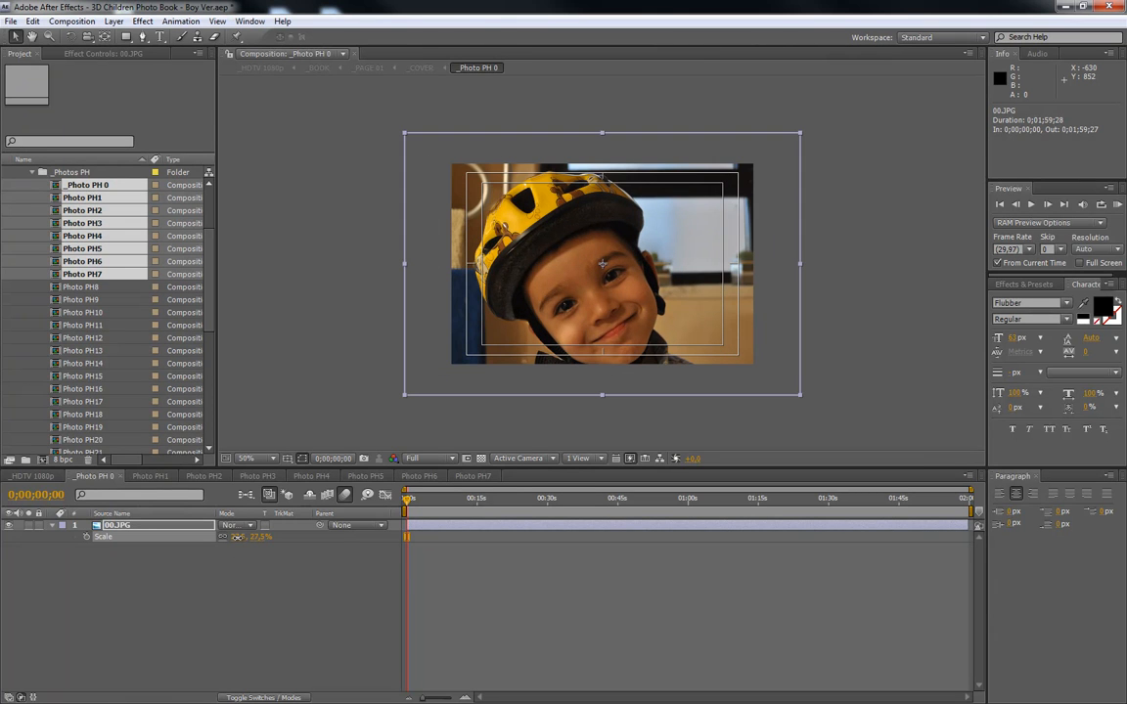
left_click(48, 477)
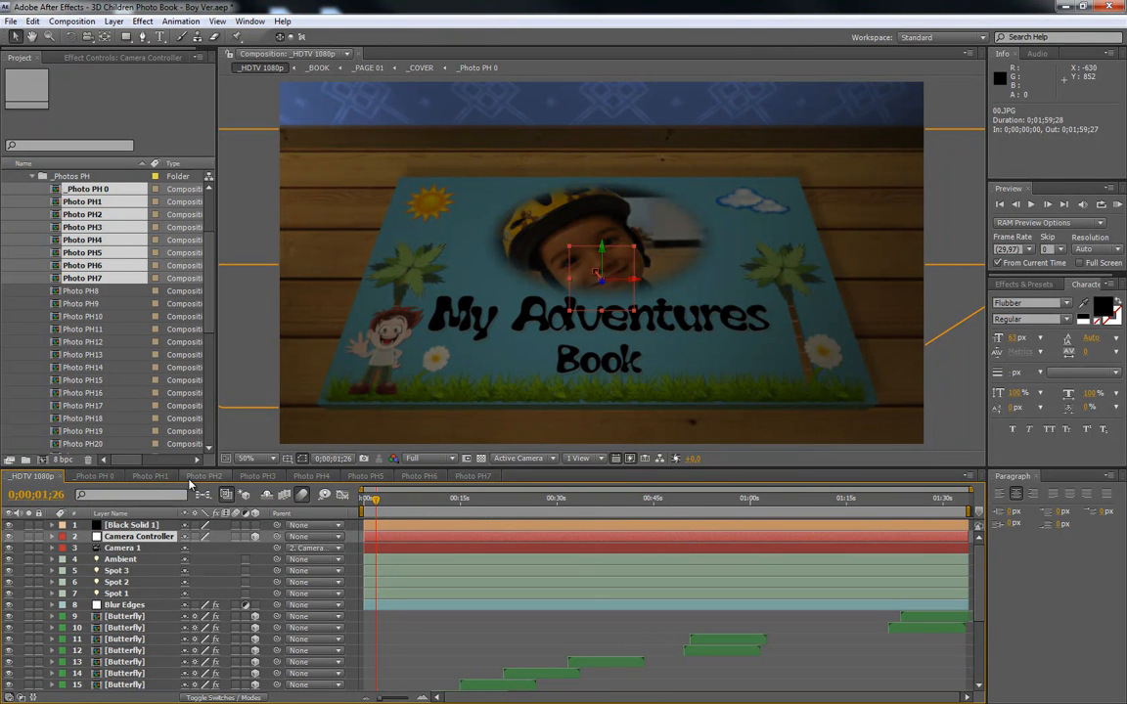
left_click(105, 477)
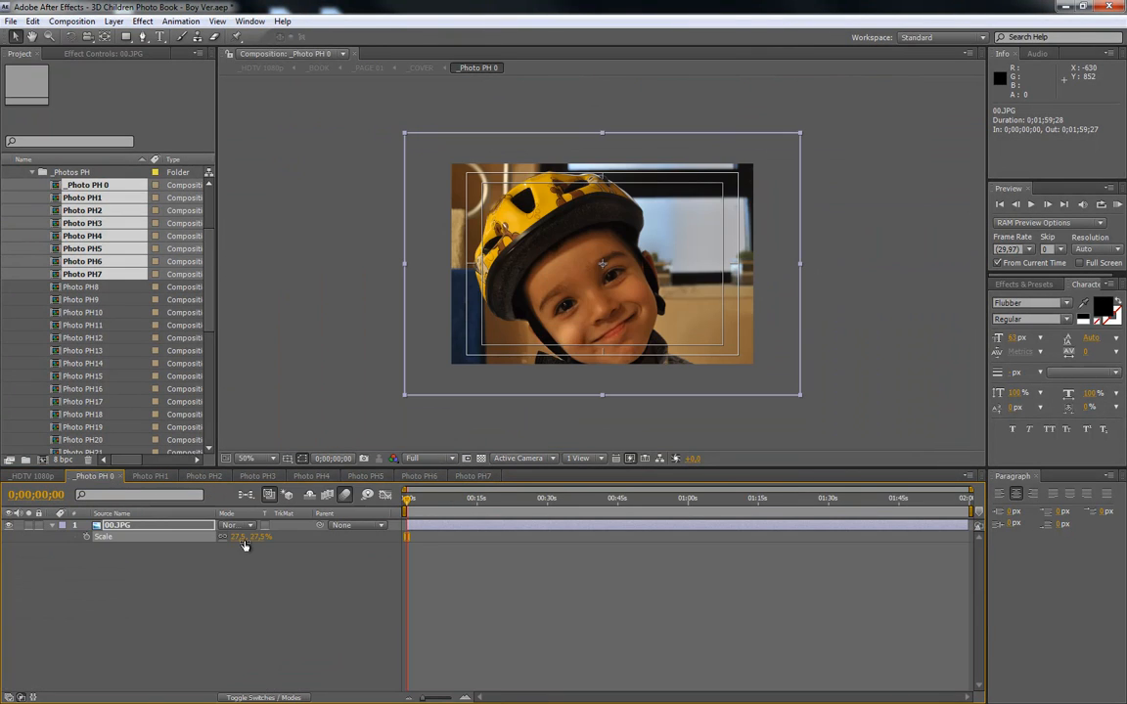
left_click_drag(508, 285, 514, 286)
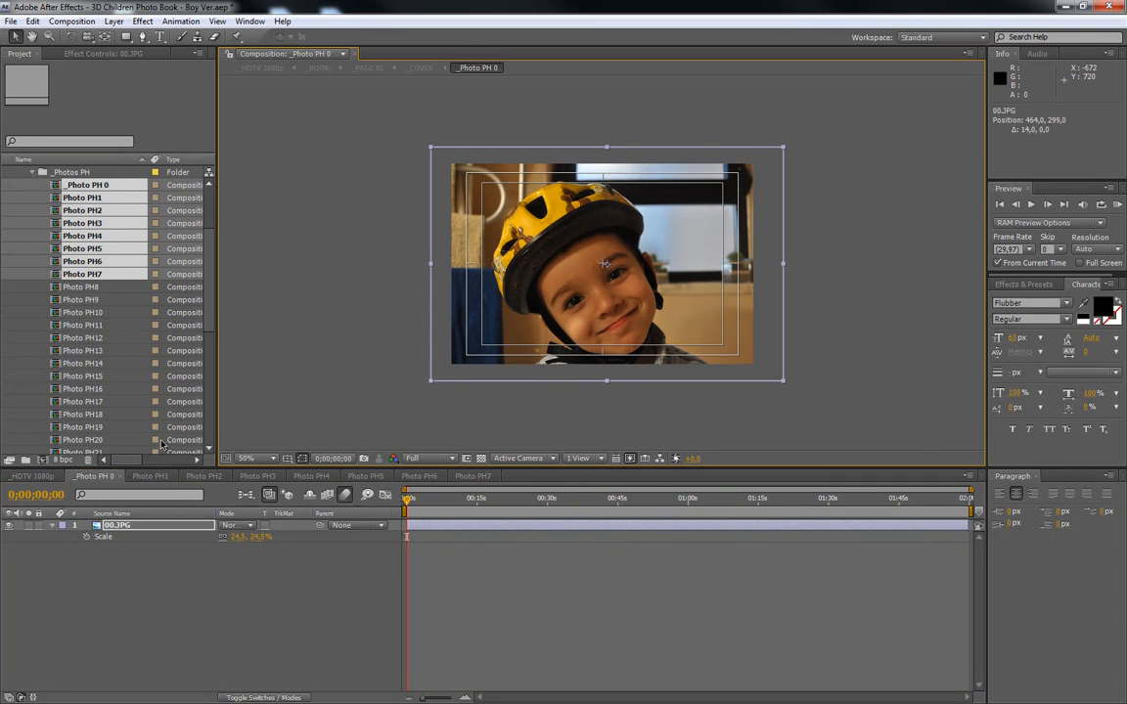
left_click(49, 477)
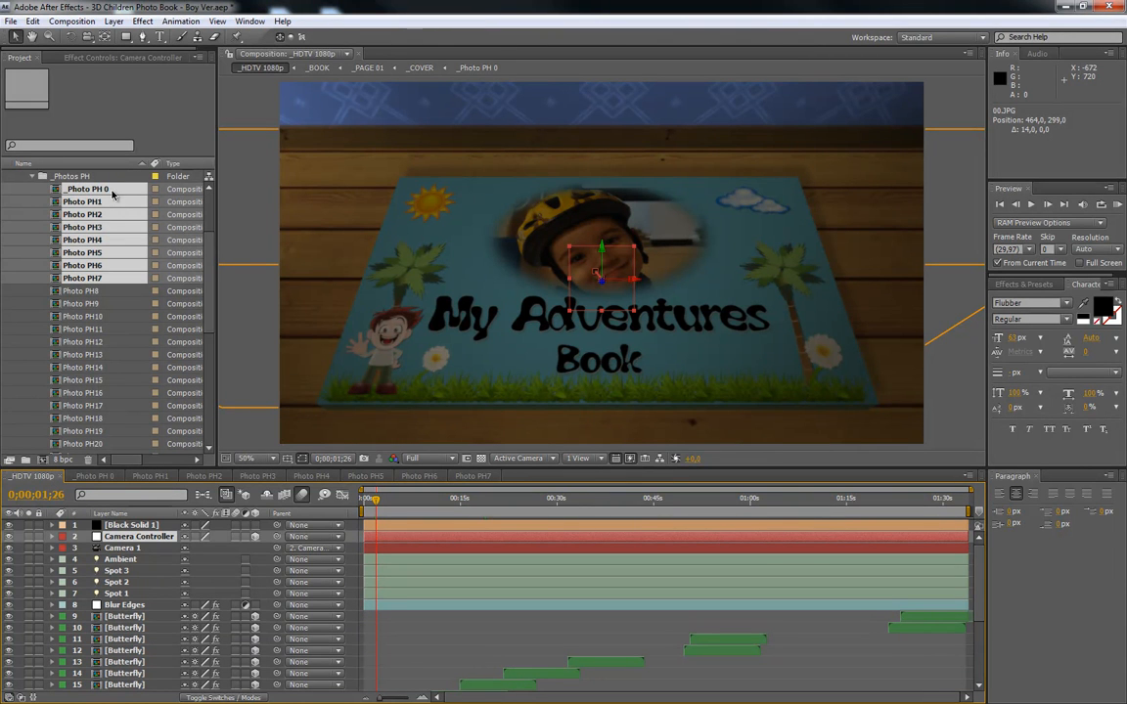
Scale the 01.JPG layer in the Photo PH1 composition down to about 21% to fit the frame
left_click(132, 476)
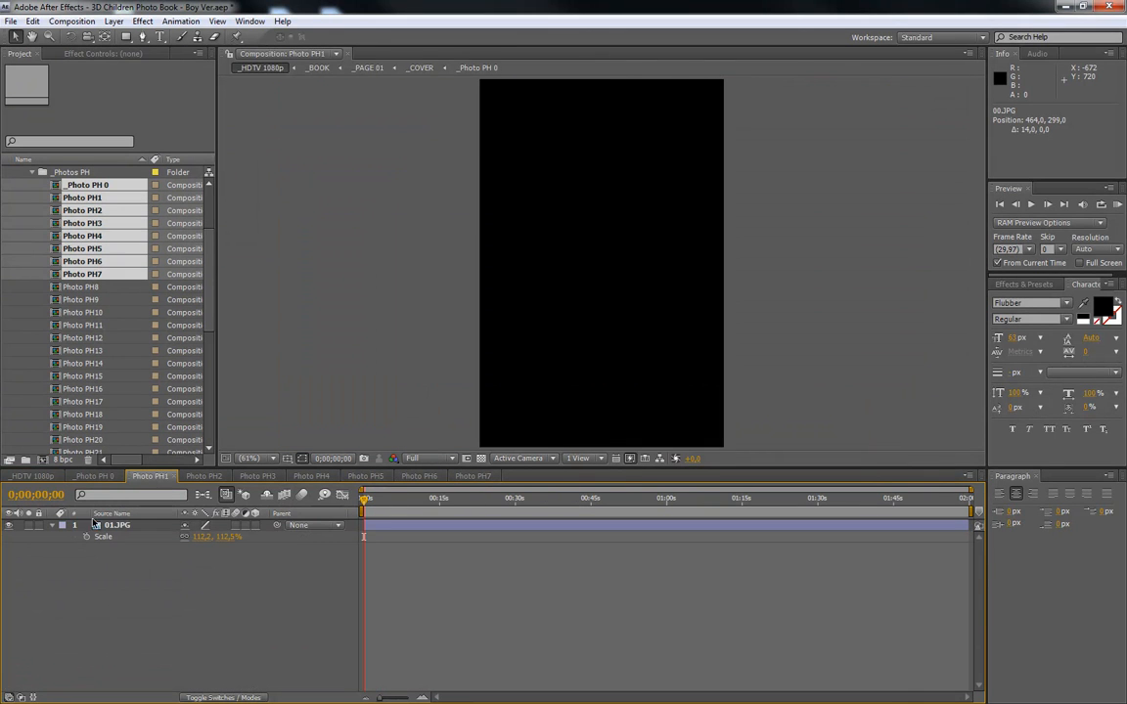
left_click(117, 528)
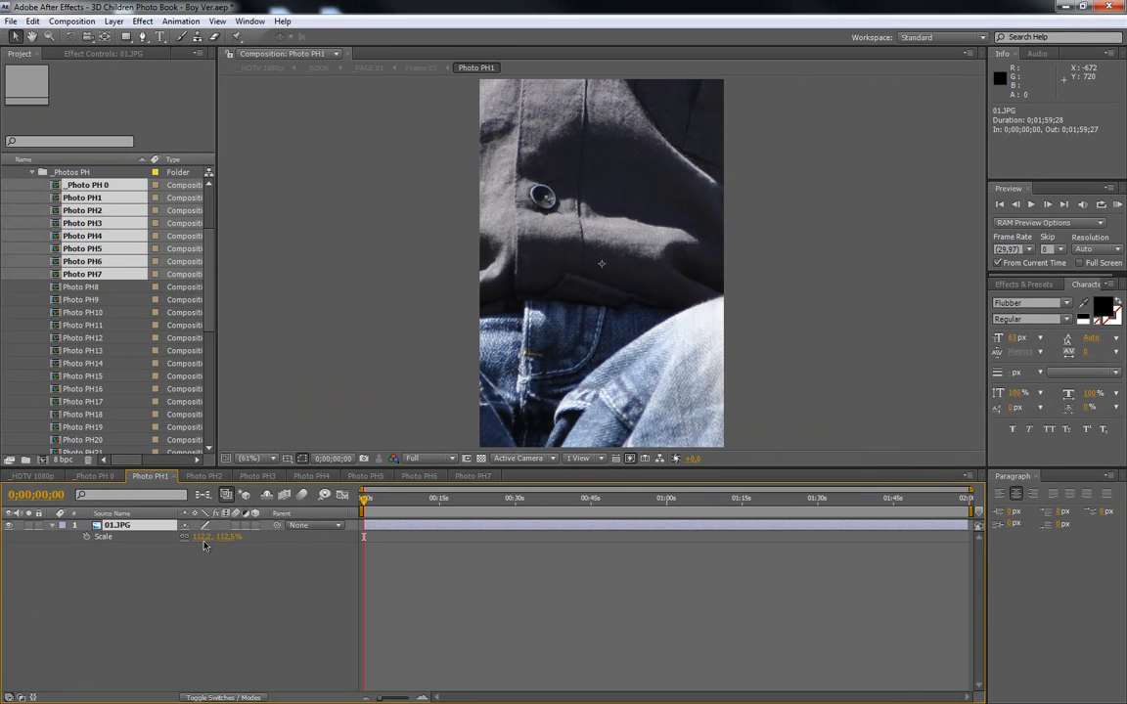
left_click_drag(201, 540, 134, 531)
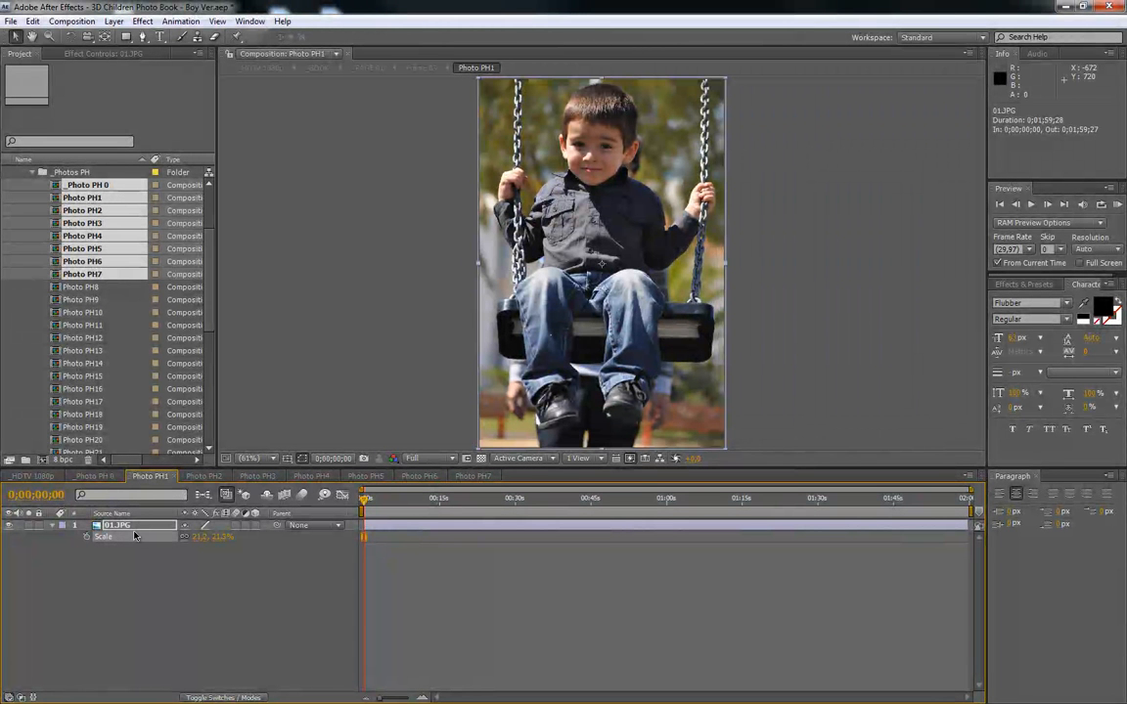
Scale the 02.JPG layer in the Photo PH2 composition down to about 21% to fit the frame
left_click(207, 477)
left_click_drag(207, 545, 143, 539)
Try shifting the 02.JPG layer to position 403.2, 298.5 and enlarging it to about 24%, and undo both changes
left_click_drag(570, 339, 529, 341)
left_click_drag(200, 536, 201, 537)
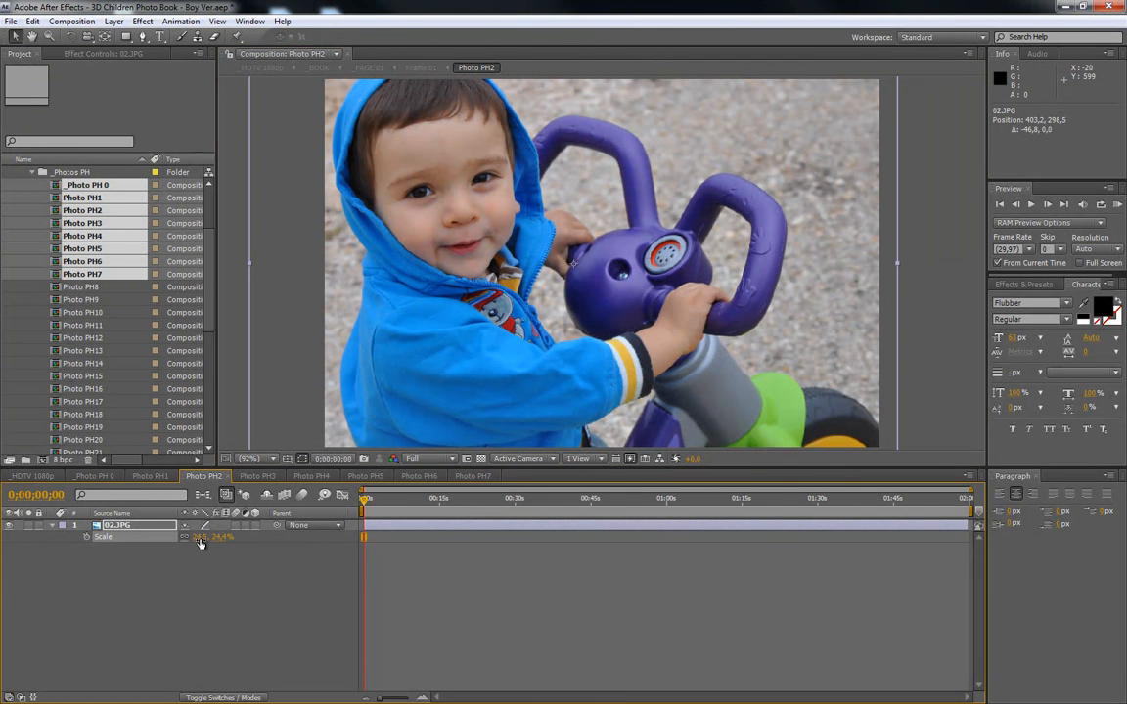
key("ctrl+z")
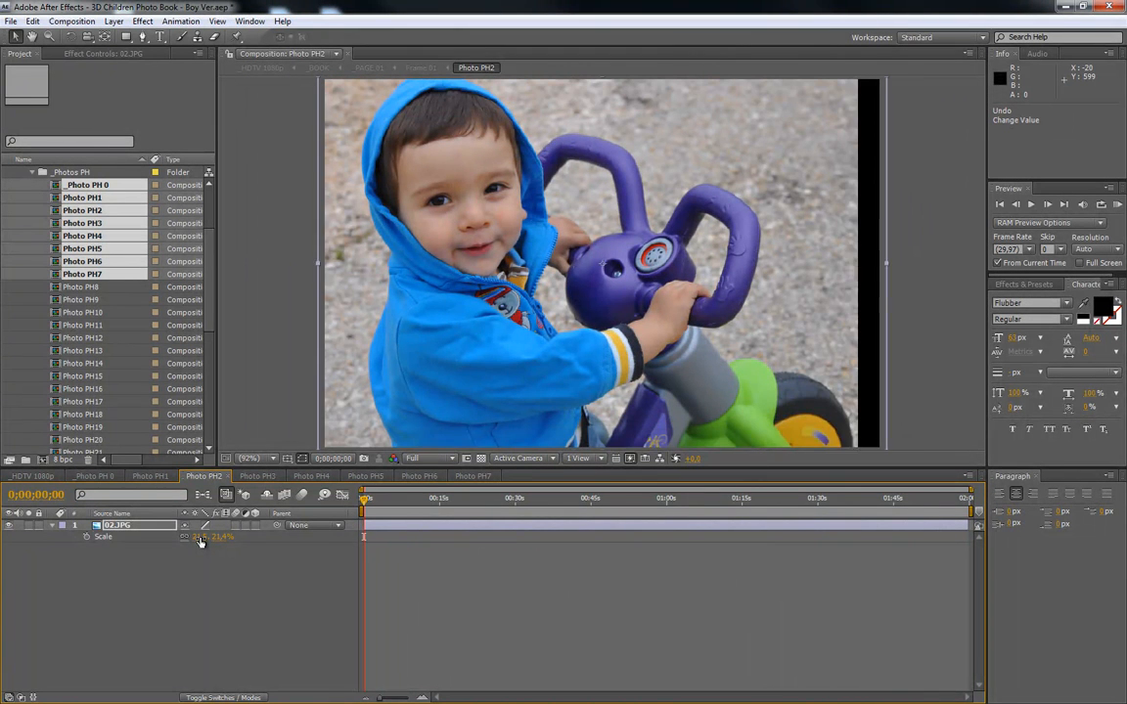
key("ctrl+z")
Shrink the 03.JPG layer in the Photo PH3 composition and fit it to the composition width
left_click(257, 475)
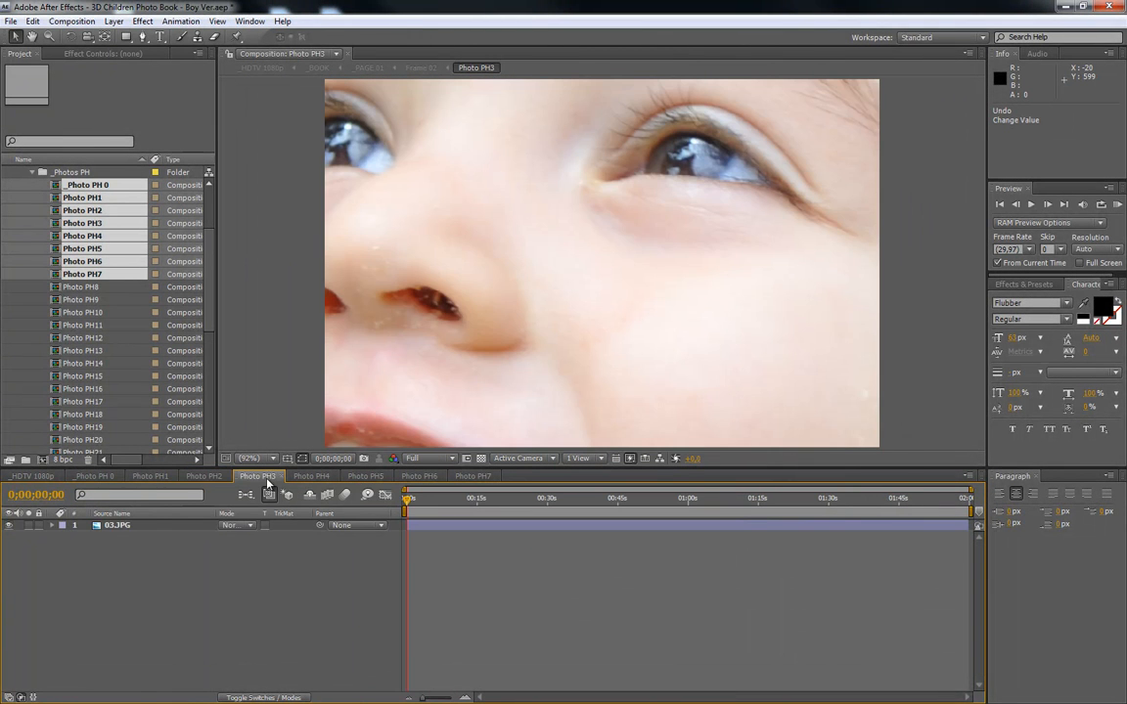
left_click(147, 528)
key("s")
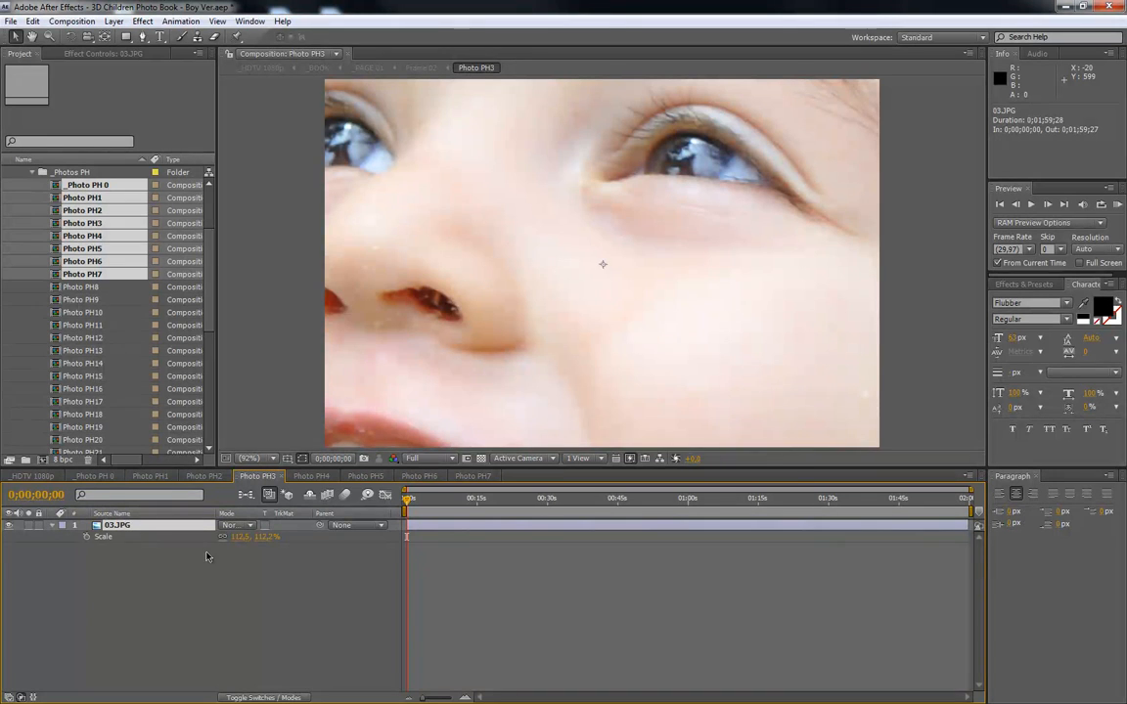
left_click_drag(244, 537, 183, 539)
right_click(165, 525)
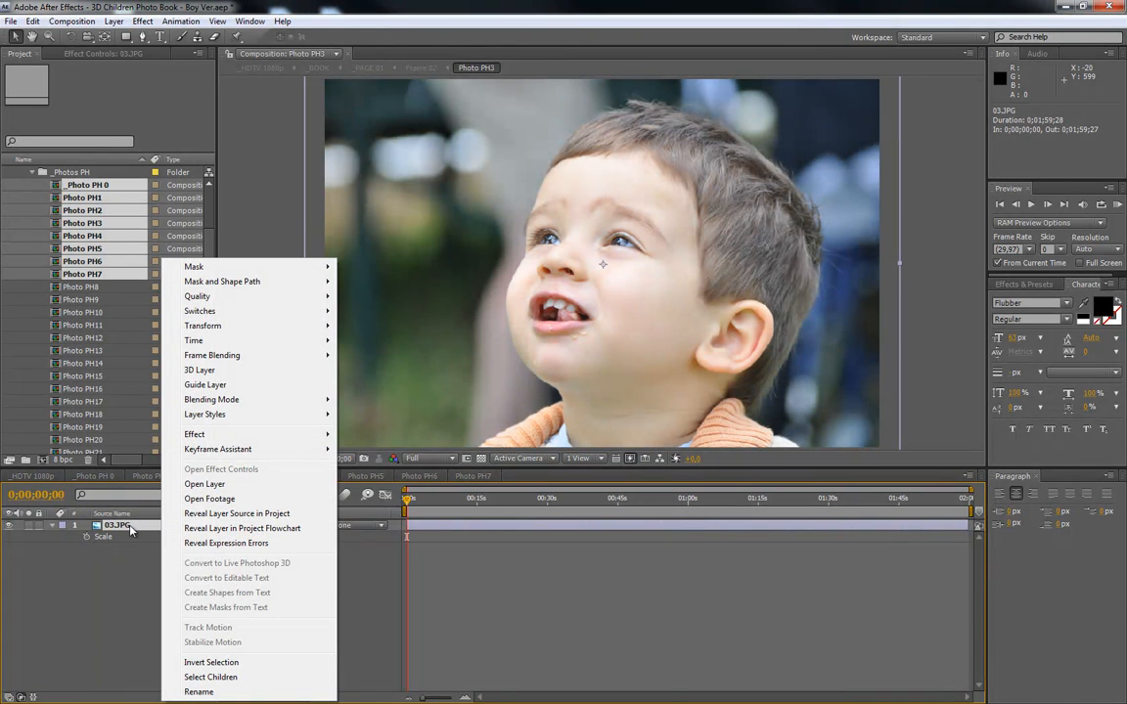
mouse_move(213, 326)
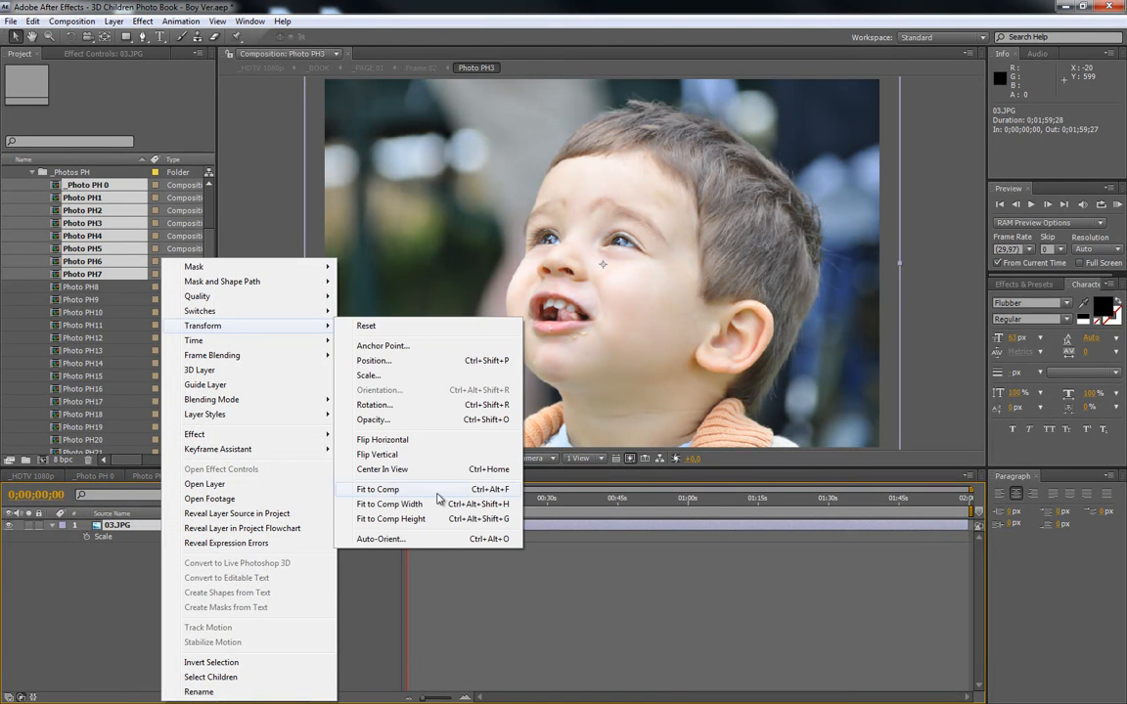
left_click(405, 506)
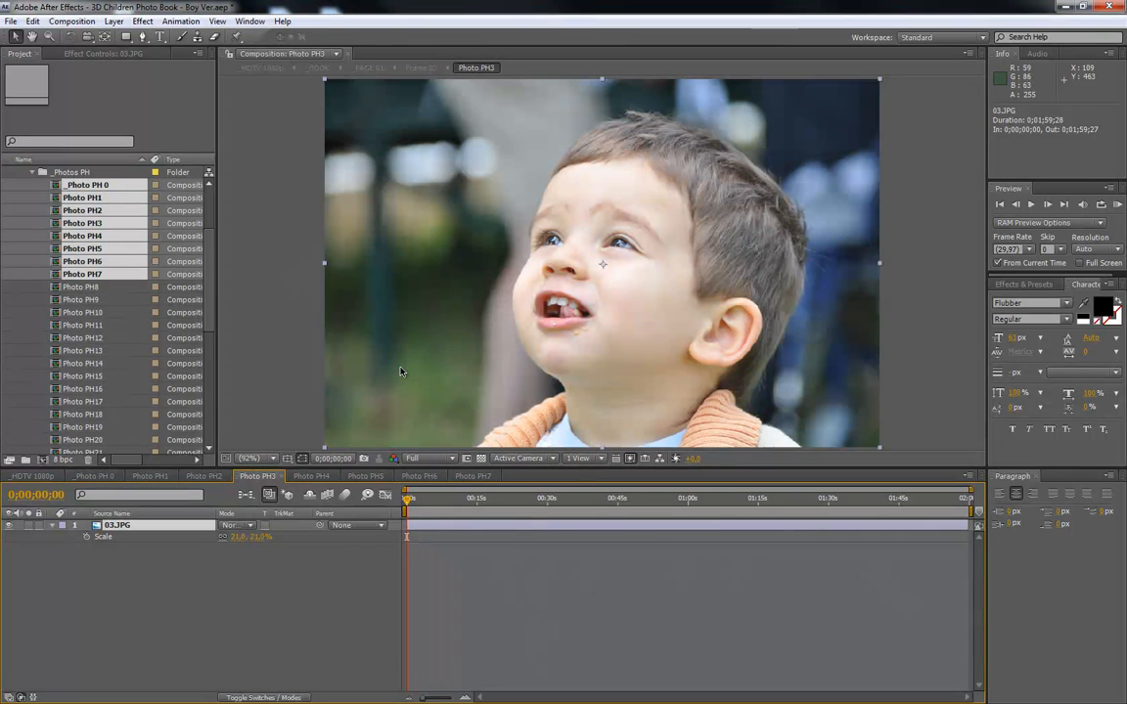
right_click(139, 536)
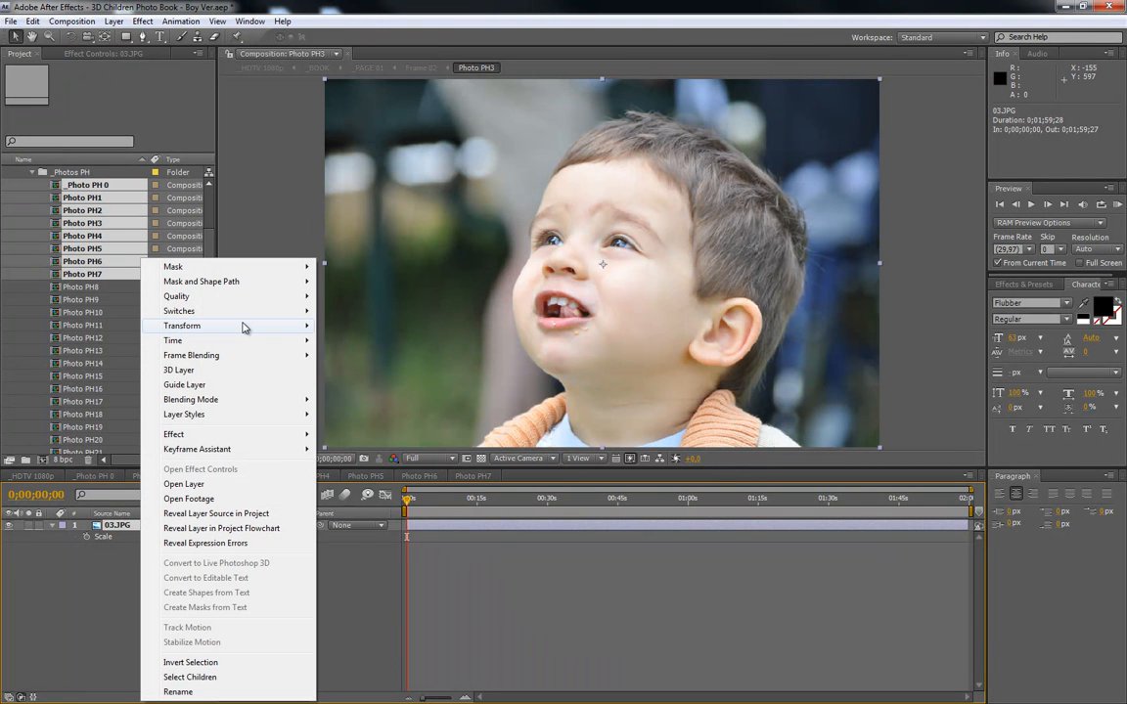
mouse_move(266, 334)
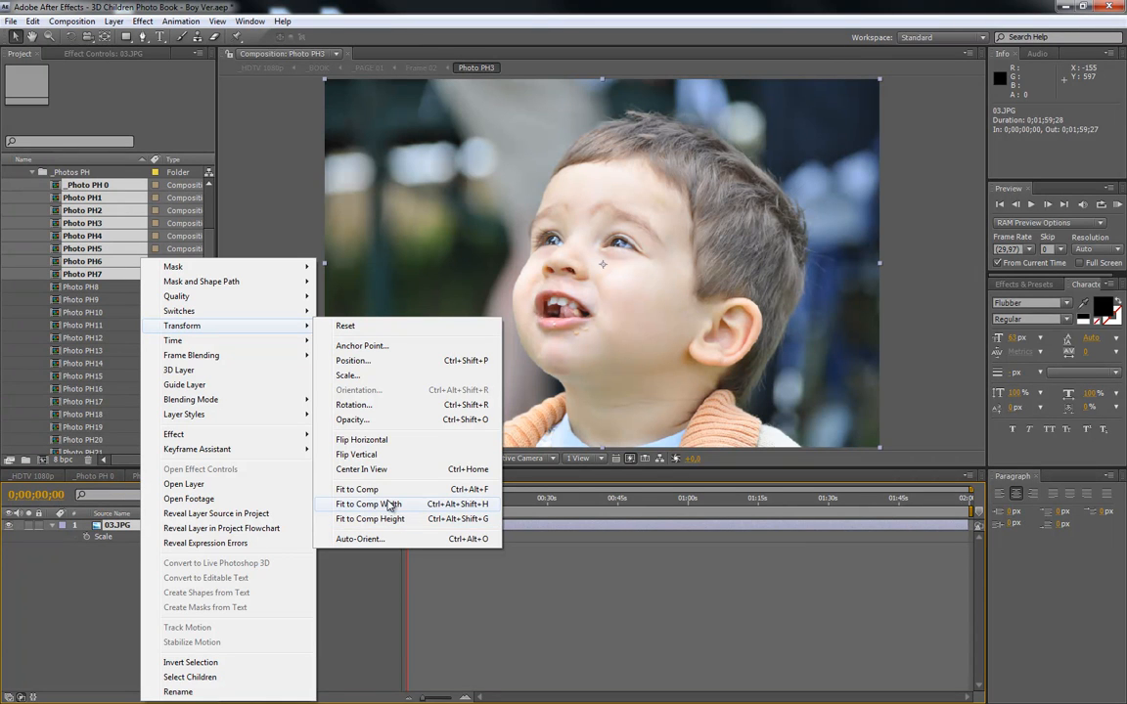
left_click(121, 561)
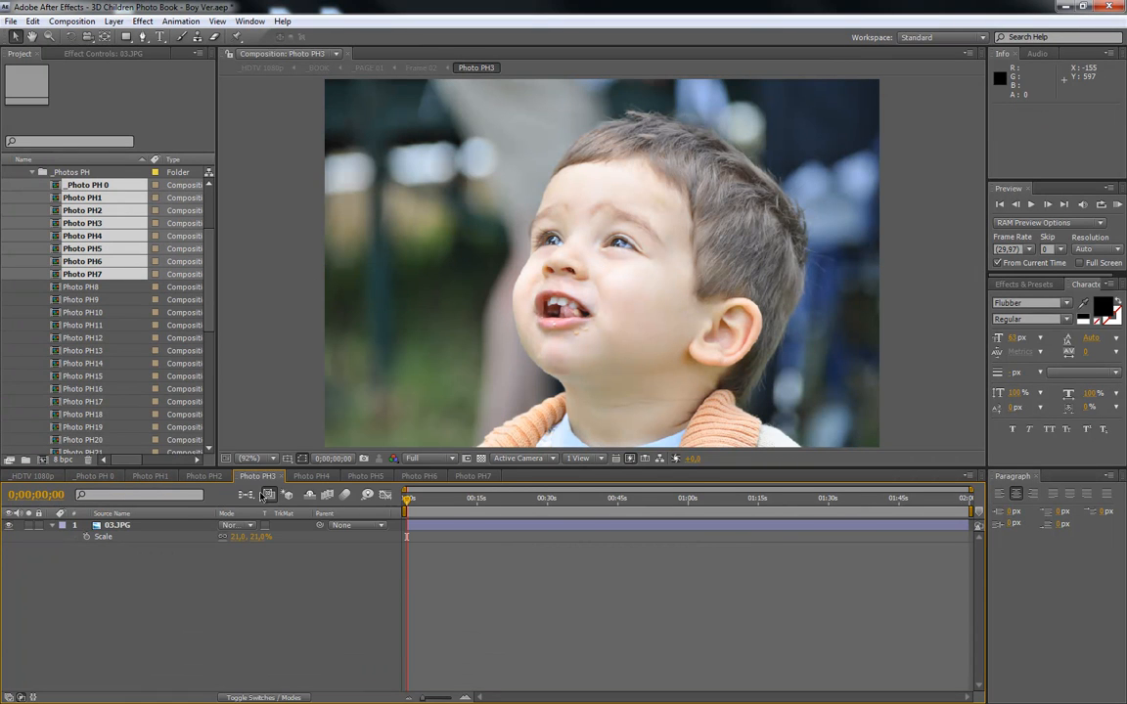
Scale down the 04.JPG layer in the Photo PH4 composition and move it down to about position 298.5, 500.8
left_click(311, 478)
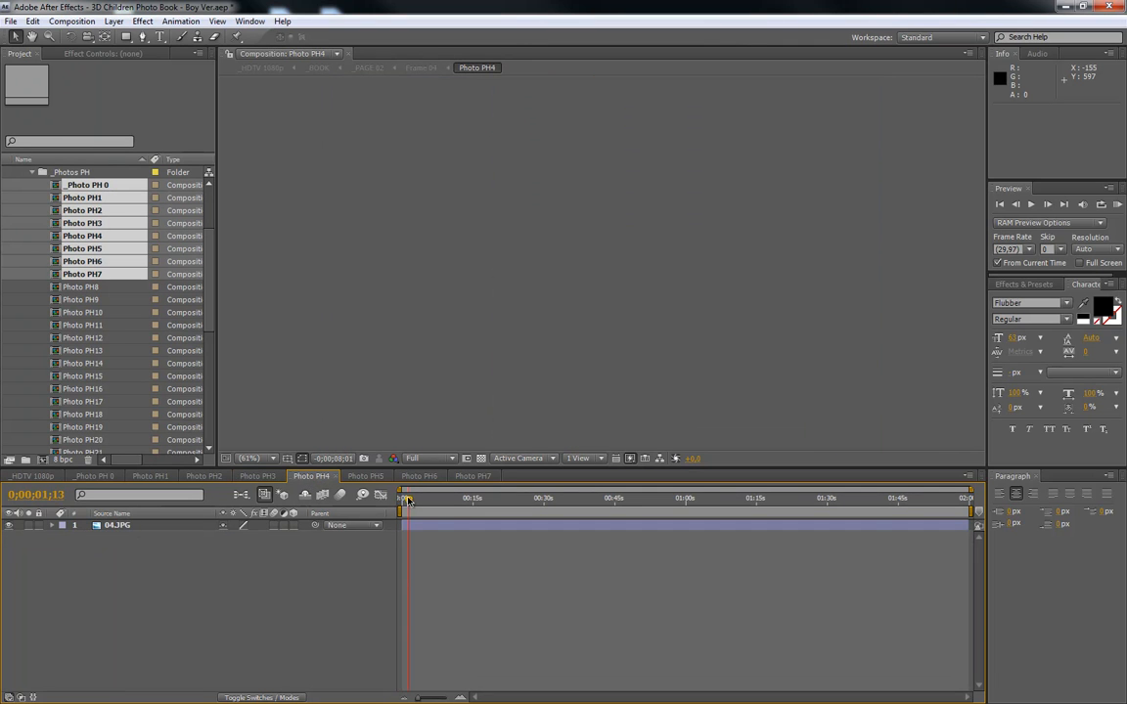
left_click(400, 499)
left_click(159, 527)
key("s")
left_click_drag(271, 538, 210, 540)
left_click_drag(574, 233, 574, 260)
Scale the 05.JPG layer in the Photo PH5 composition down to fit the frame, viewing it at the start of the timeline
left_click(368, 475)
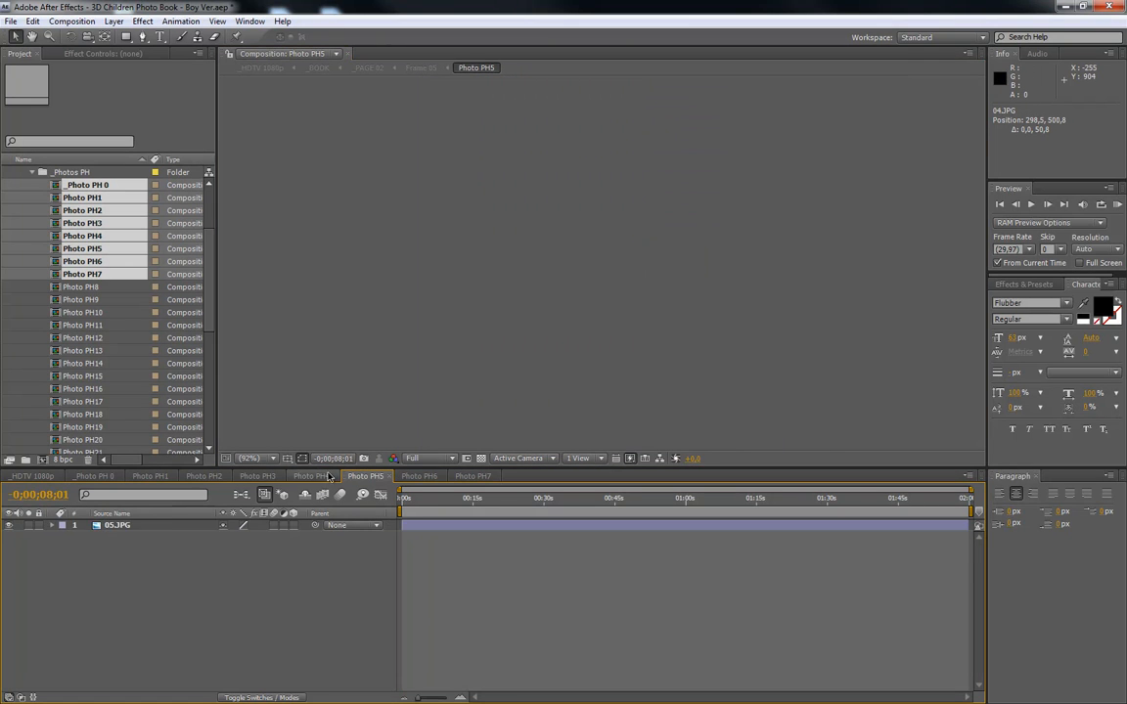
left_click_drag(410, 499, 389, 499)
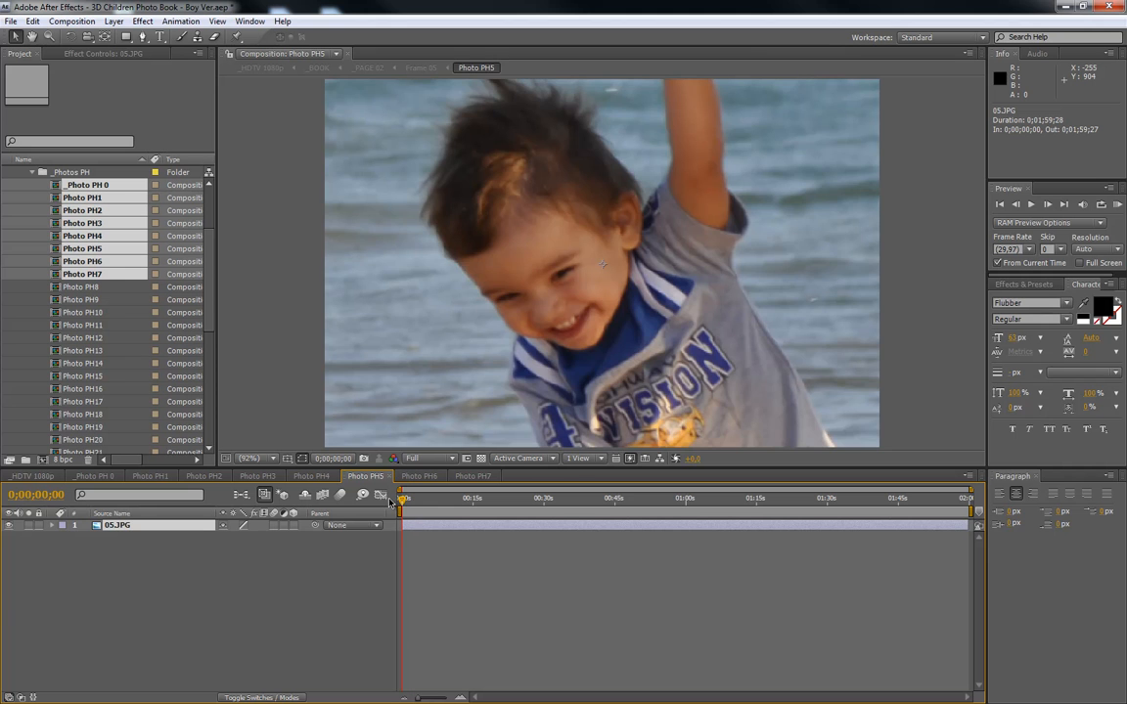
key("s")
left_click_drag(235, 545, 182, 536)
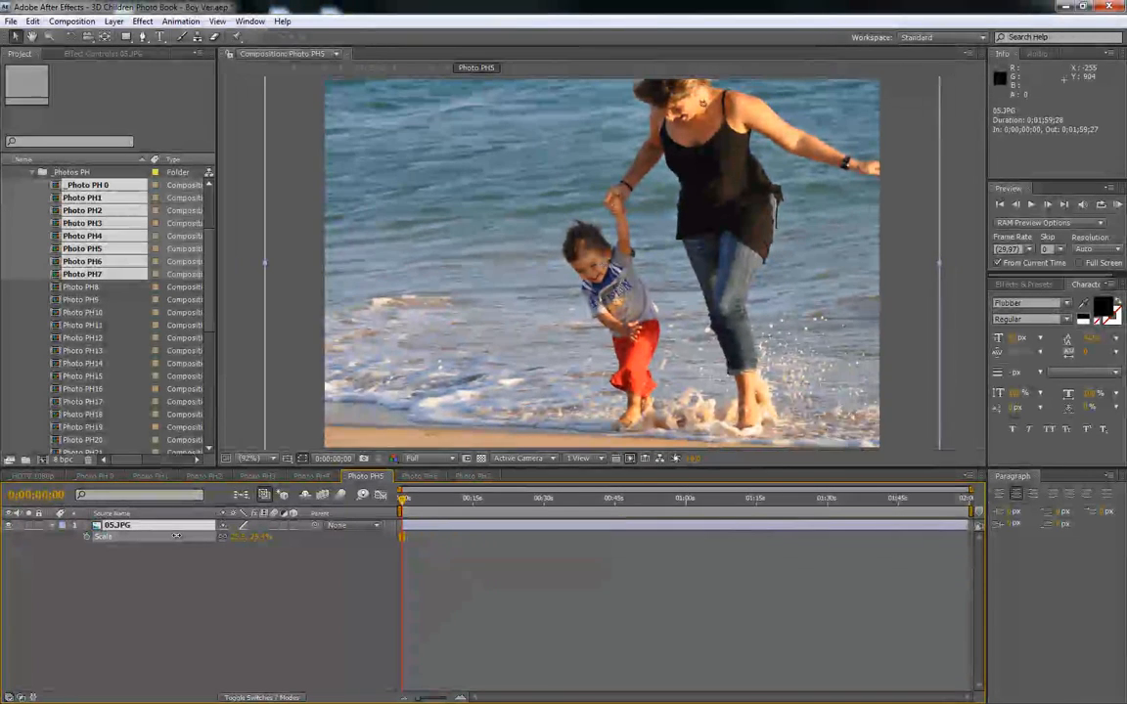
left_click_drag(176, 536, 174, 537)
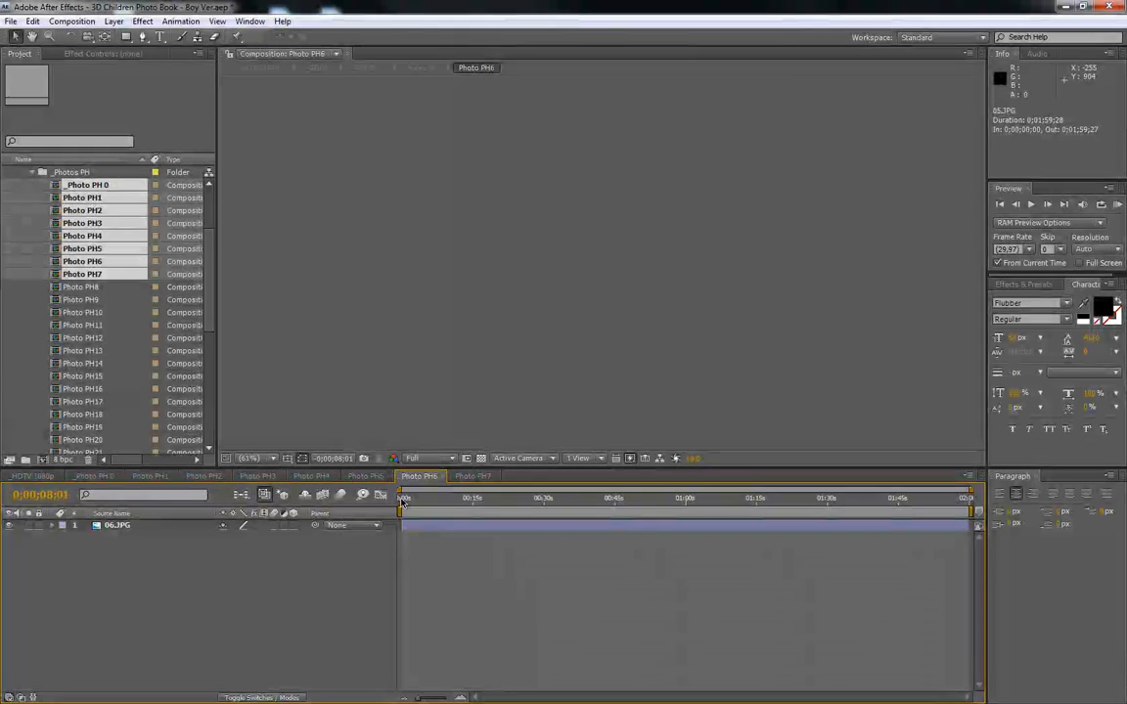
Scale the 06.JPG layer in the Photo PH6 composition down to fit the portrait frame
left_click(143, 529)
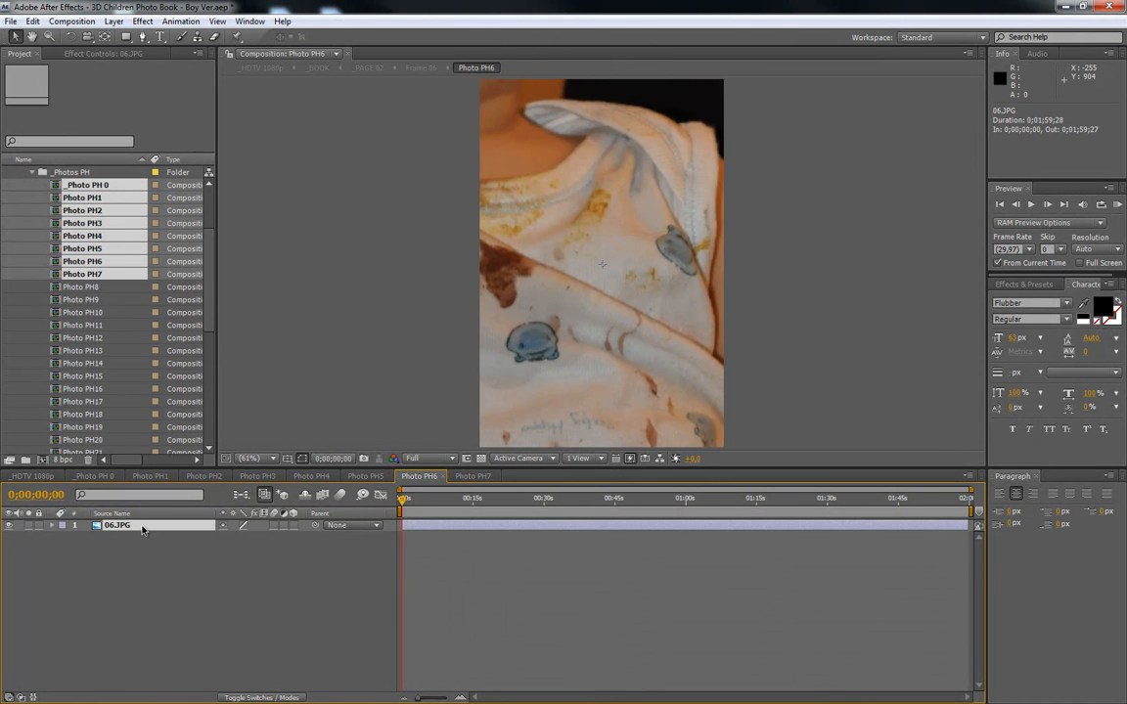
key("s")
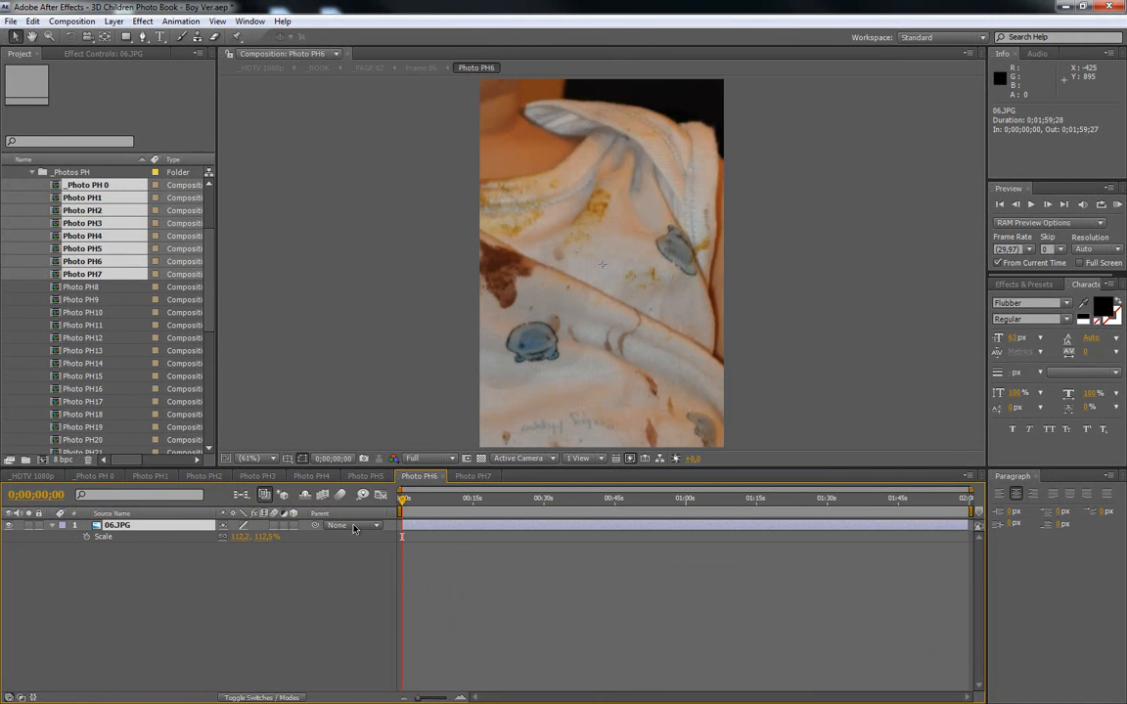
left_click_drag(244, 545, 184, 544)
Scale the 07.JPG layer in the Photo PH7 composition down to about 22% to fit the portrait frame
left_click(462, 476)
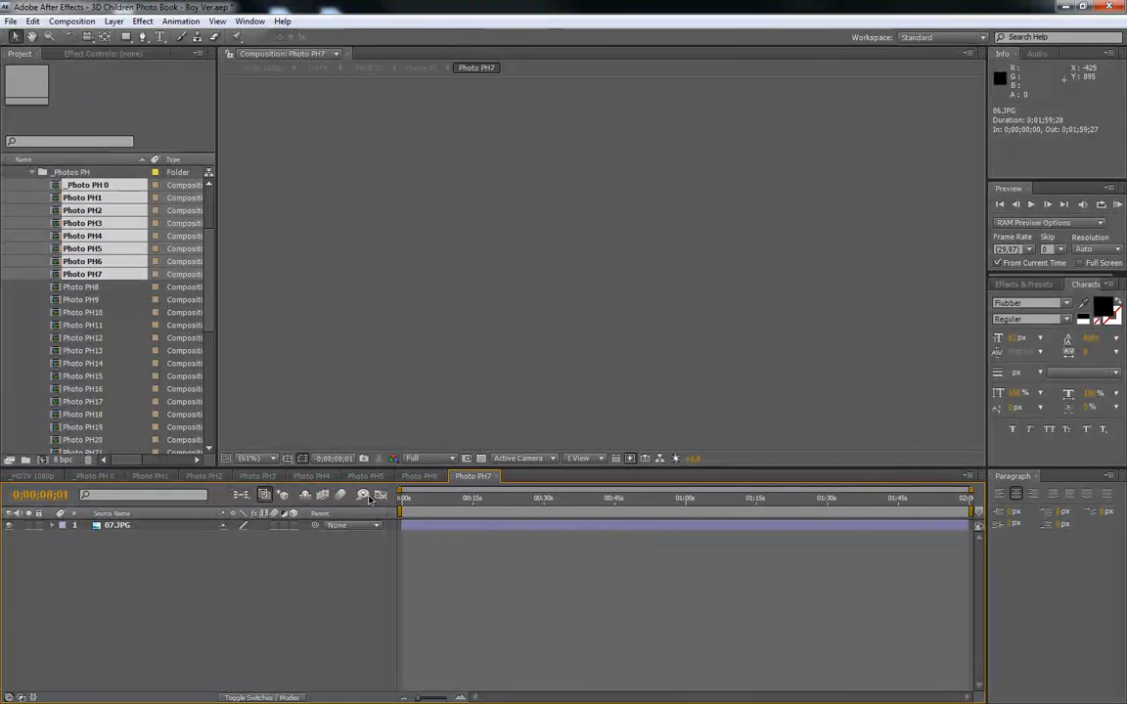
left_click(401, 498)
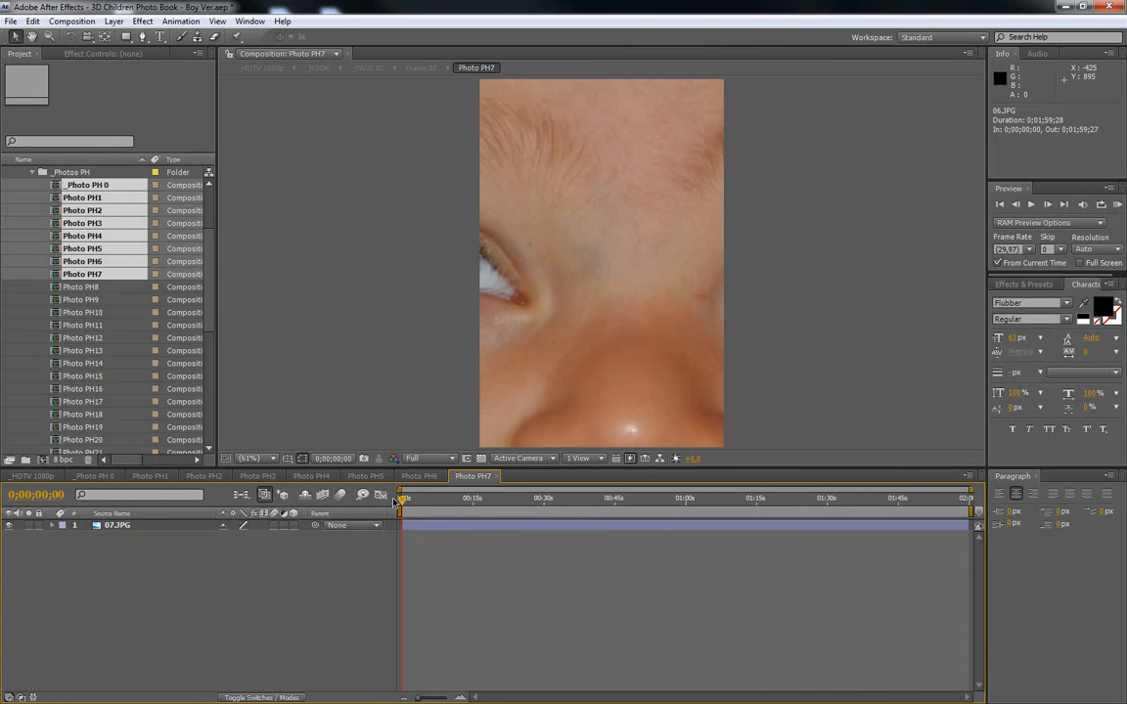
left_click(168, 529)
key("s")
left_click_drag(238, 536, 182, 537)
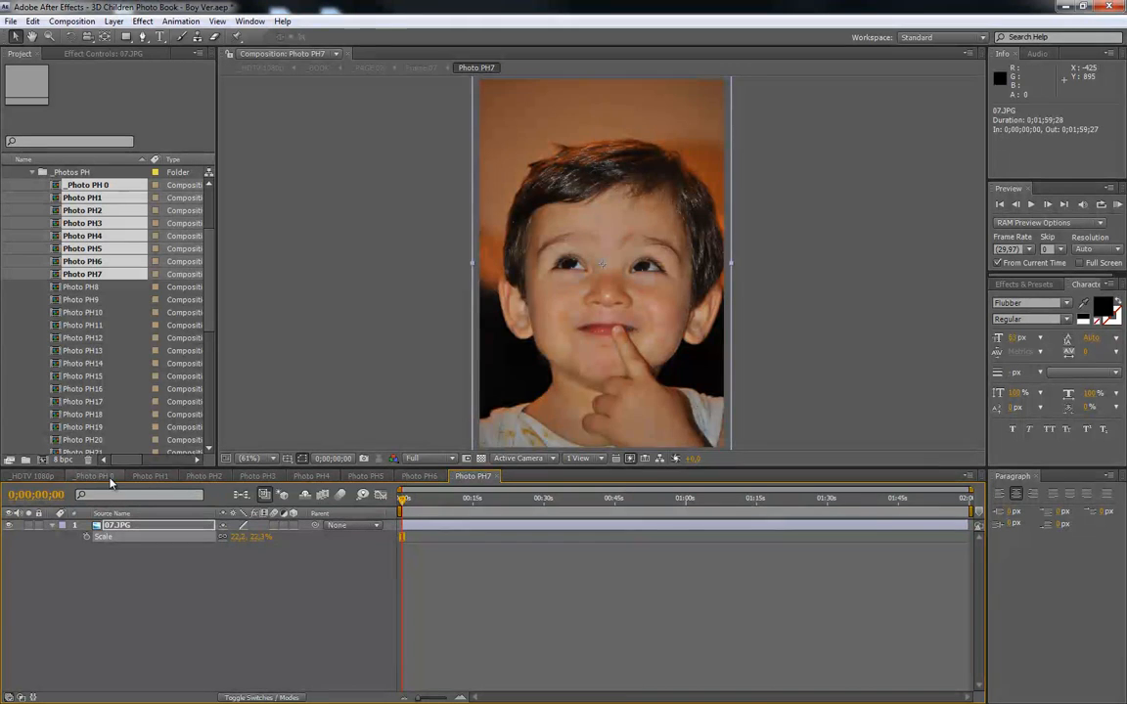
Close all the open photo placeholder compositions, _Photo PH 0 through Photo PH7, and return to the _HDTV 1080p composition
left_click(114, 476)
left_click(120, 477)
left_click(149, 478)
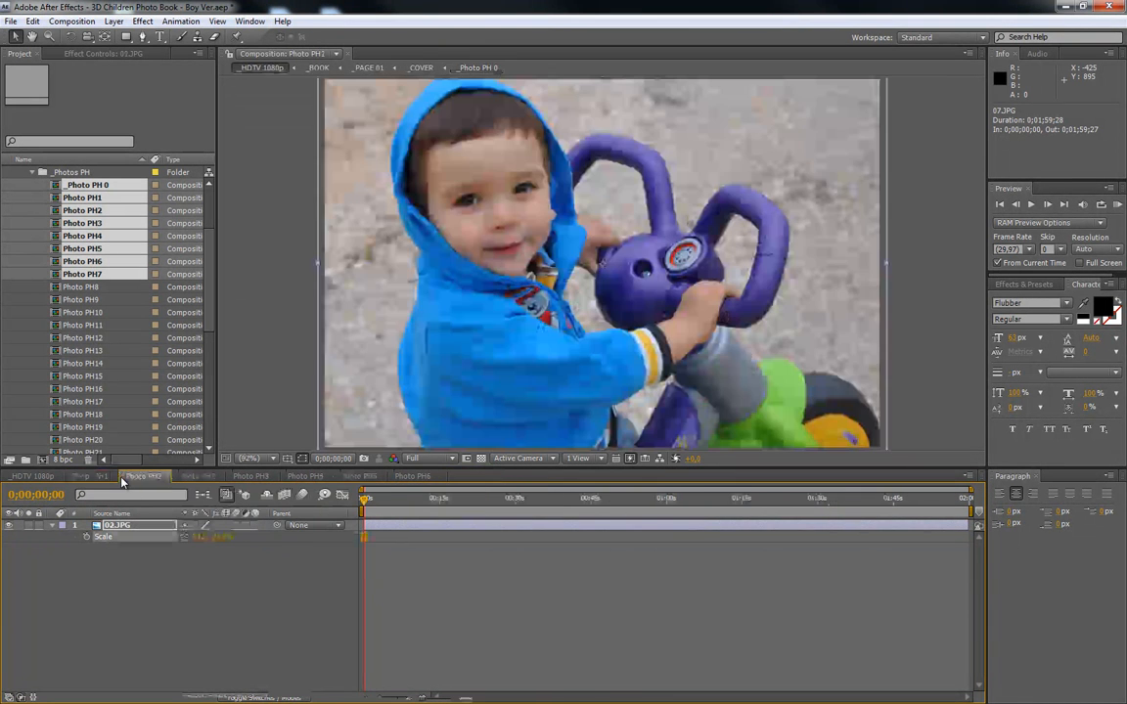
left_click(104, 476)
left_click(114, 476)
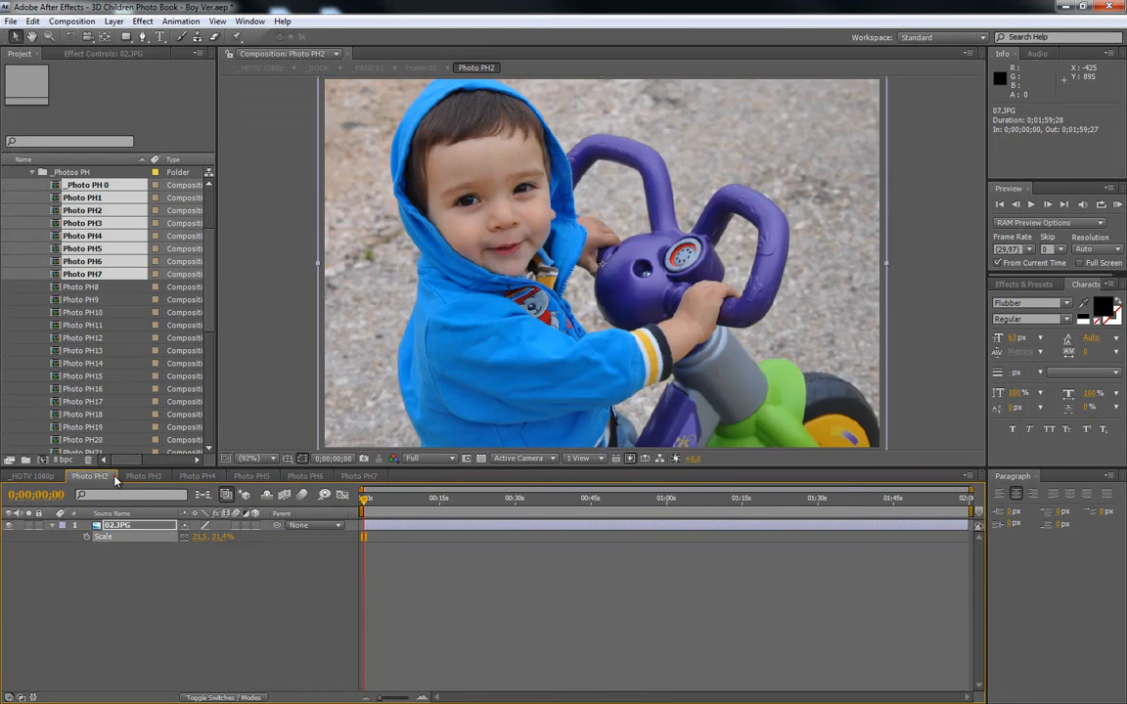
left_click(115, 476)
left_click(115, 477)
left_click(115, 476)
left_click(114, 476)
left_click(114, 477)
left_click(114, 476)
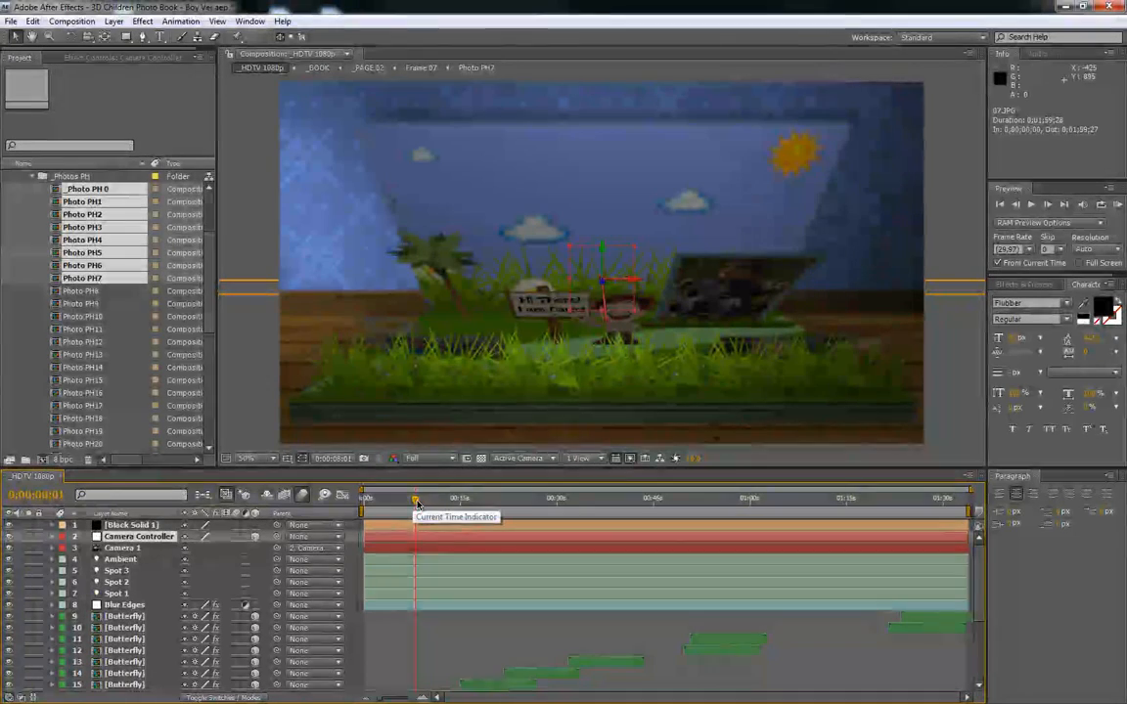
Check the inserted photos on the book pages in _HDTV 1080p at 0;00;10;19 and 0;00;18;26
left_click_drag(415, 502, 433, 502)
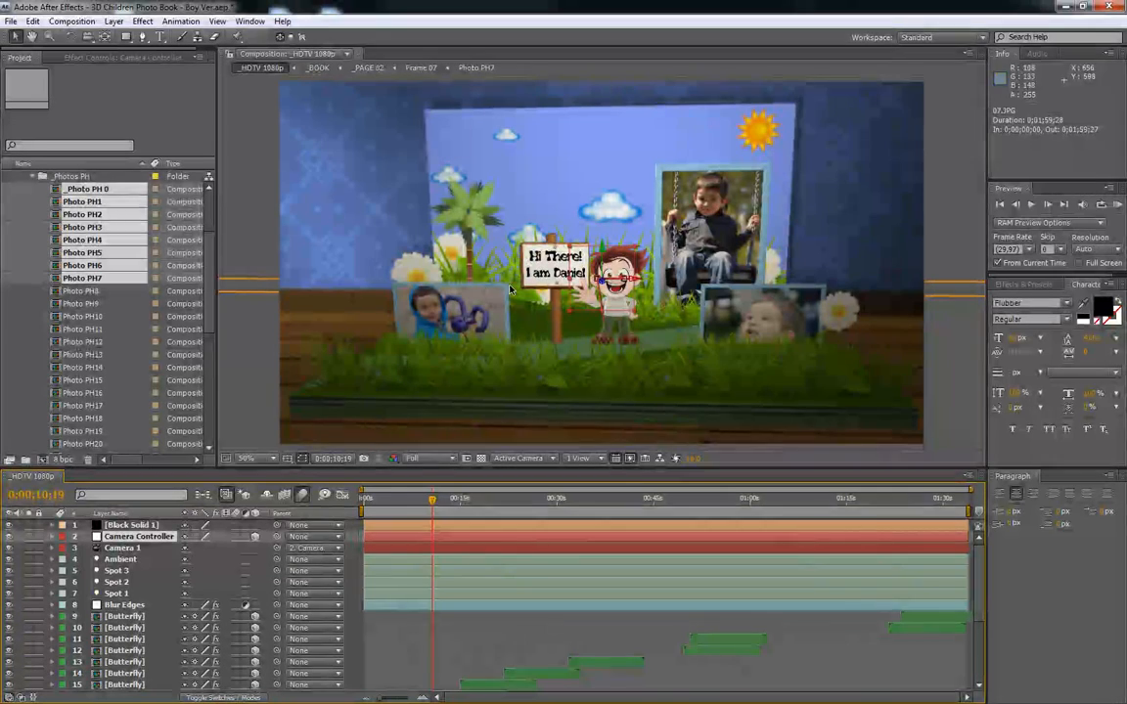
scroll(88, 241, "up", 2)
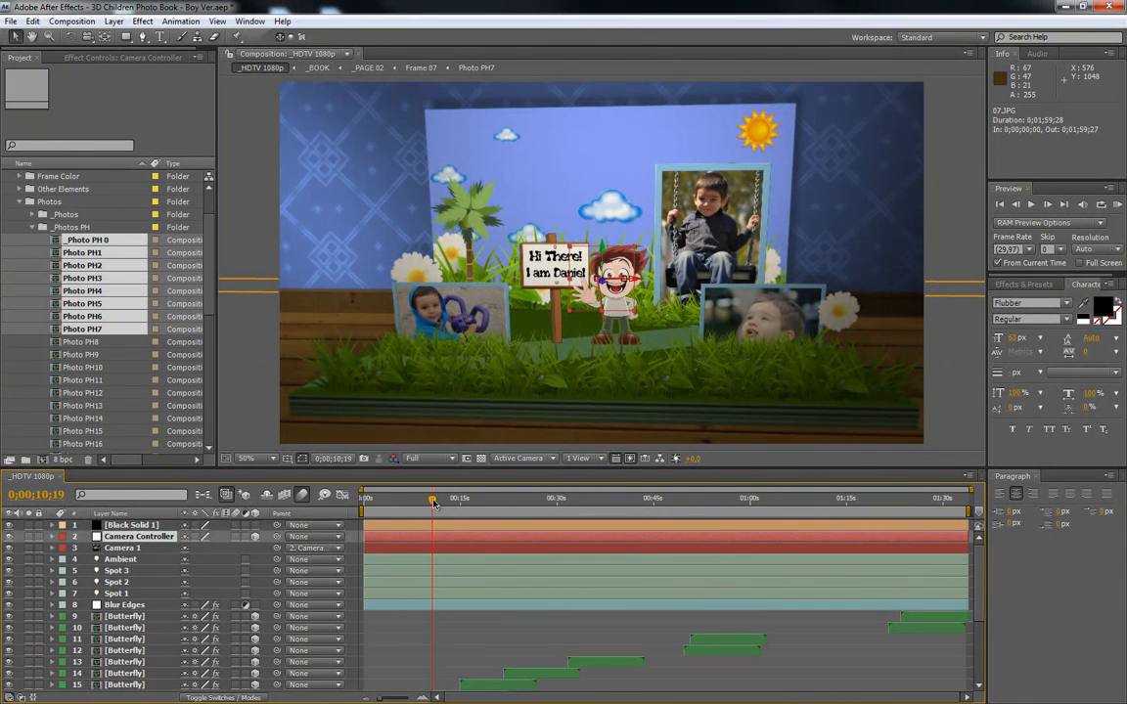
left_click_drag(438, 501, 486, 506)
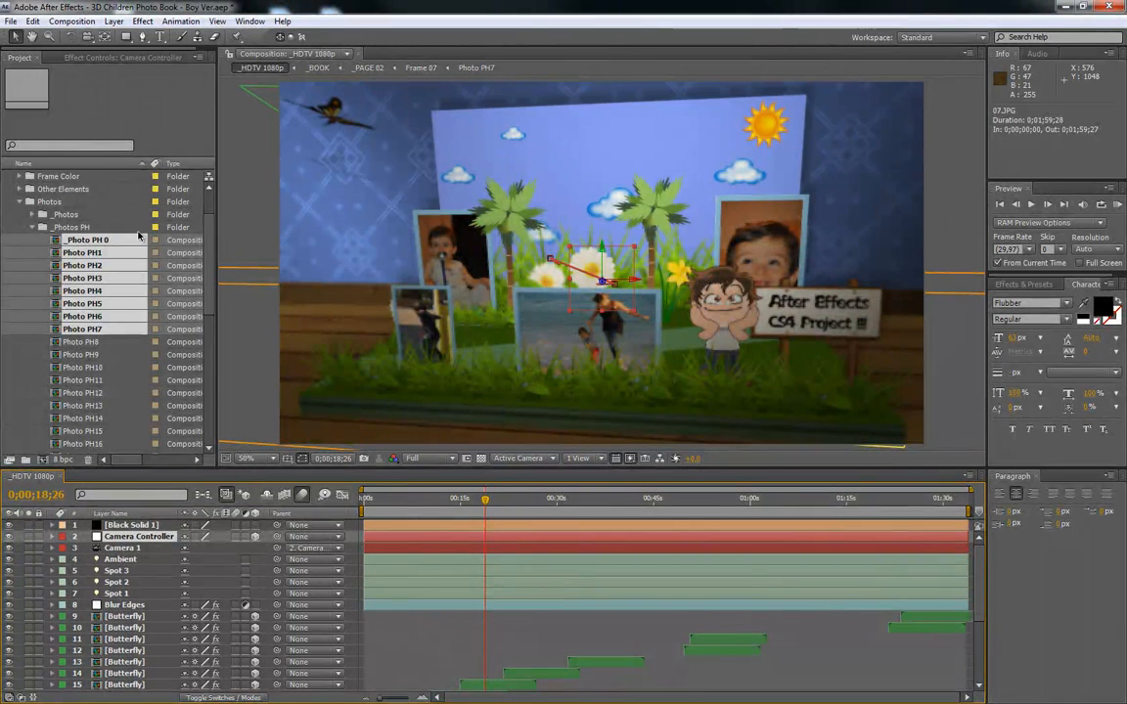
Open the Frame 01 composition from the Frames folder and inspect its Photo PH2 and Frame Color layers
left_click(35, 227)
left_click(65, 292)
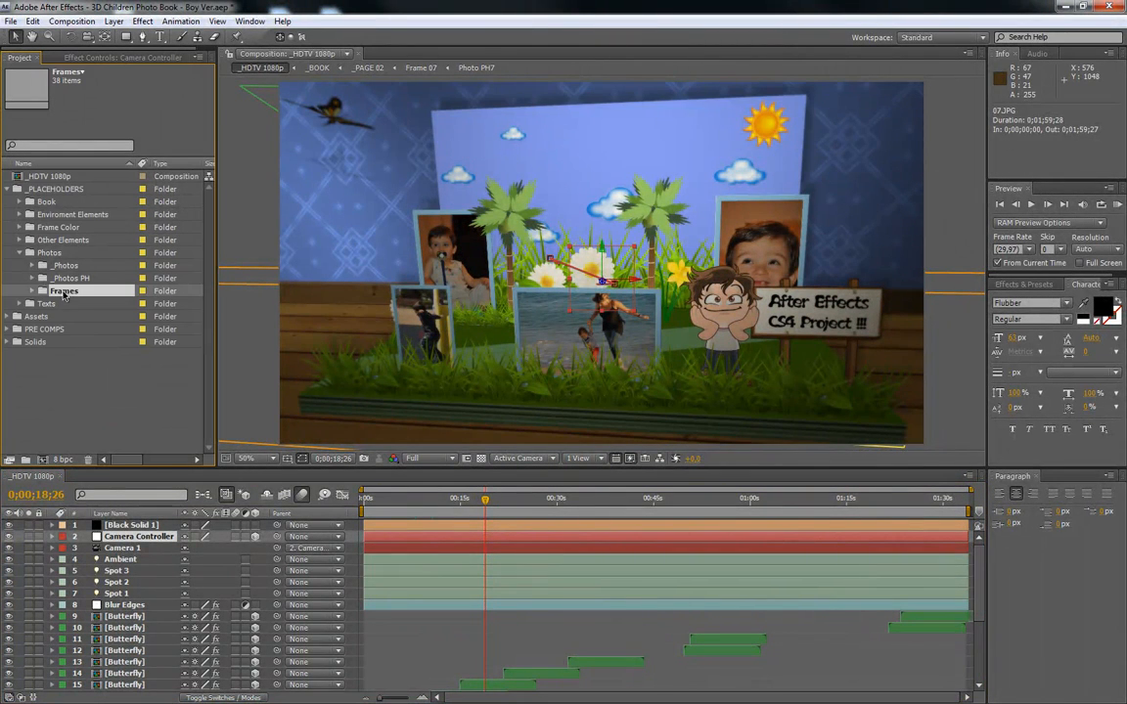
left_click(33, 294)
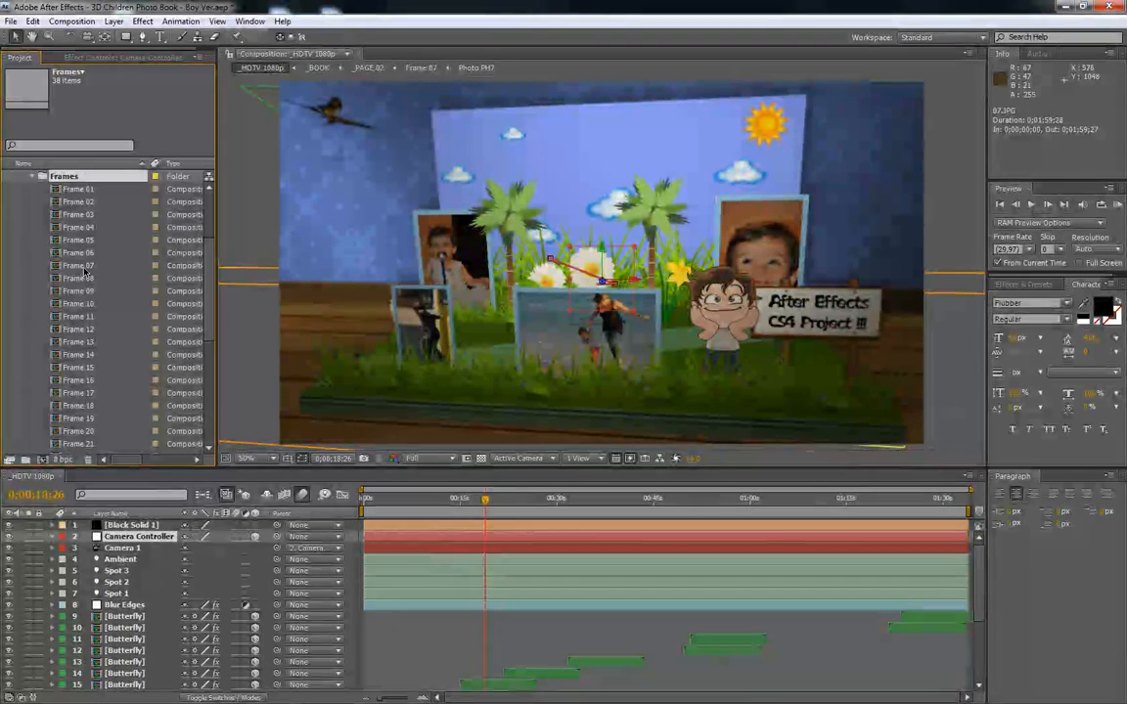
double_click(80, 189)
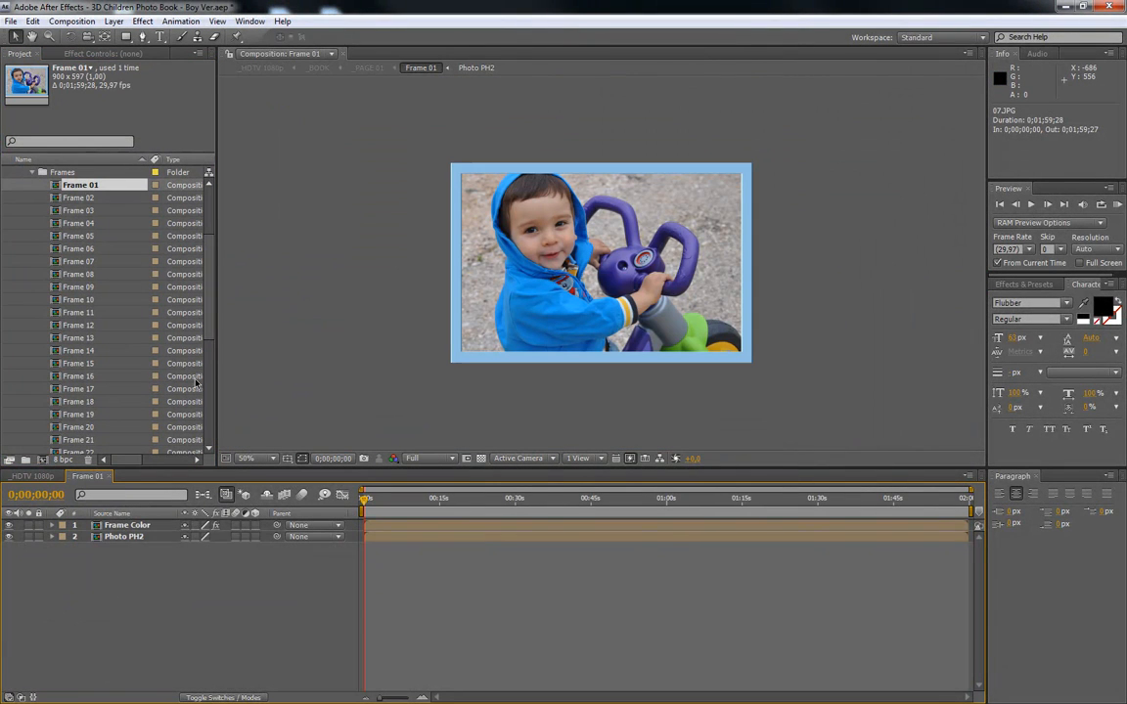
left_click(125, 538)
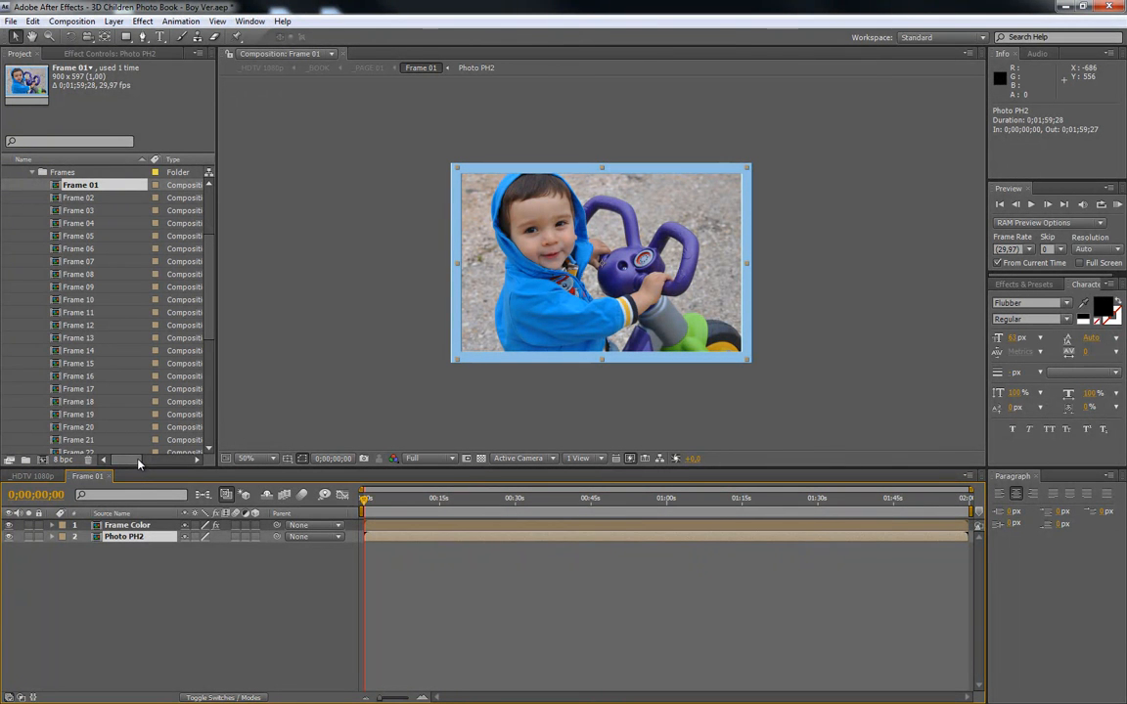
left_click(127, 526)
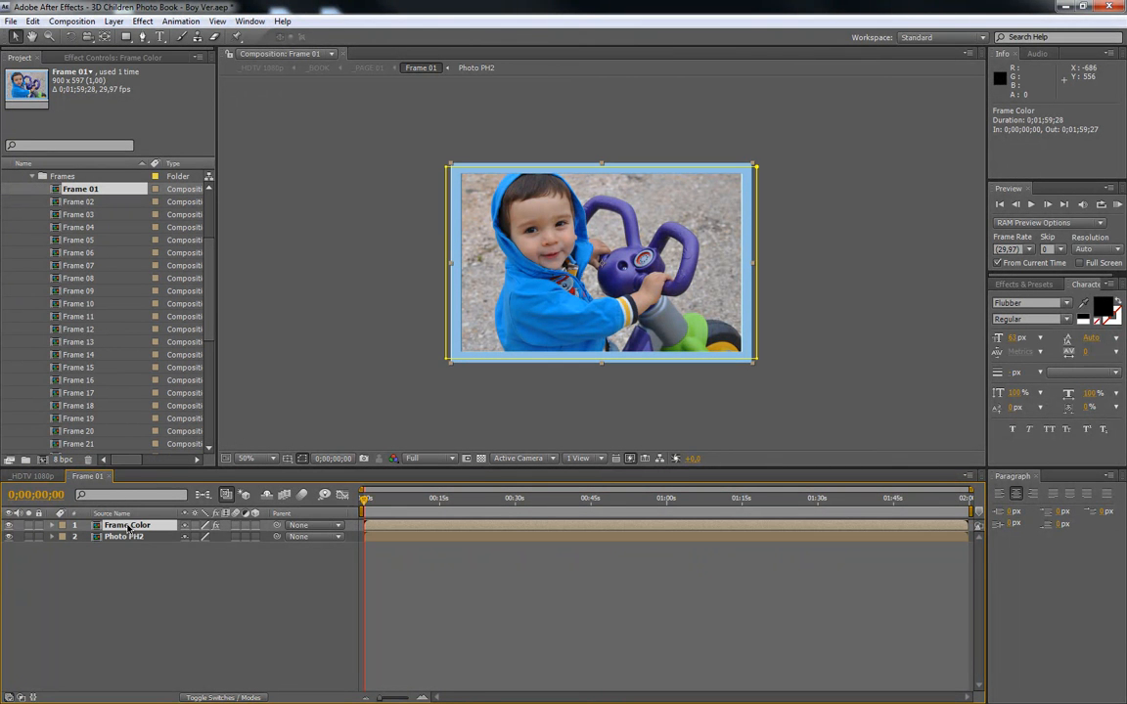
Open the Frame 02 and Frame 03 compositions, and toggle the Frame Color layer's visibility in Frame 03 to examine the border
double_click(86, 202)
double_click(86, 211)
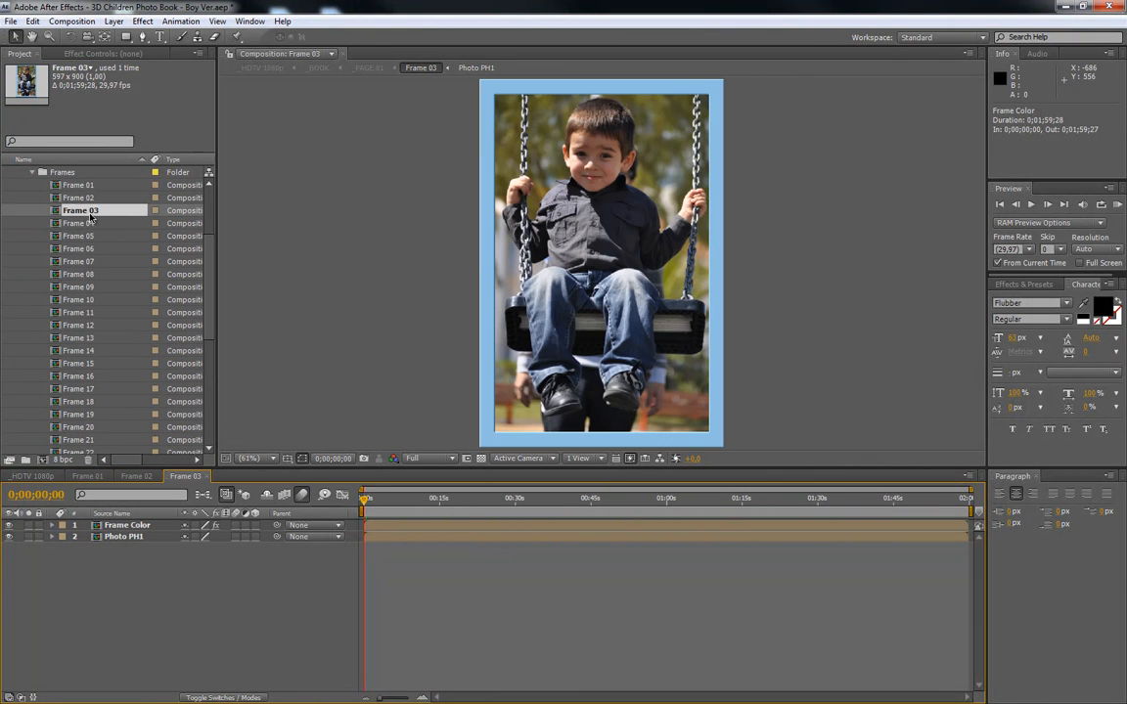
left_click(114, 528)
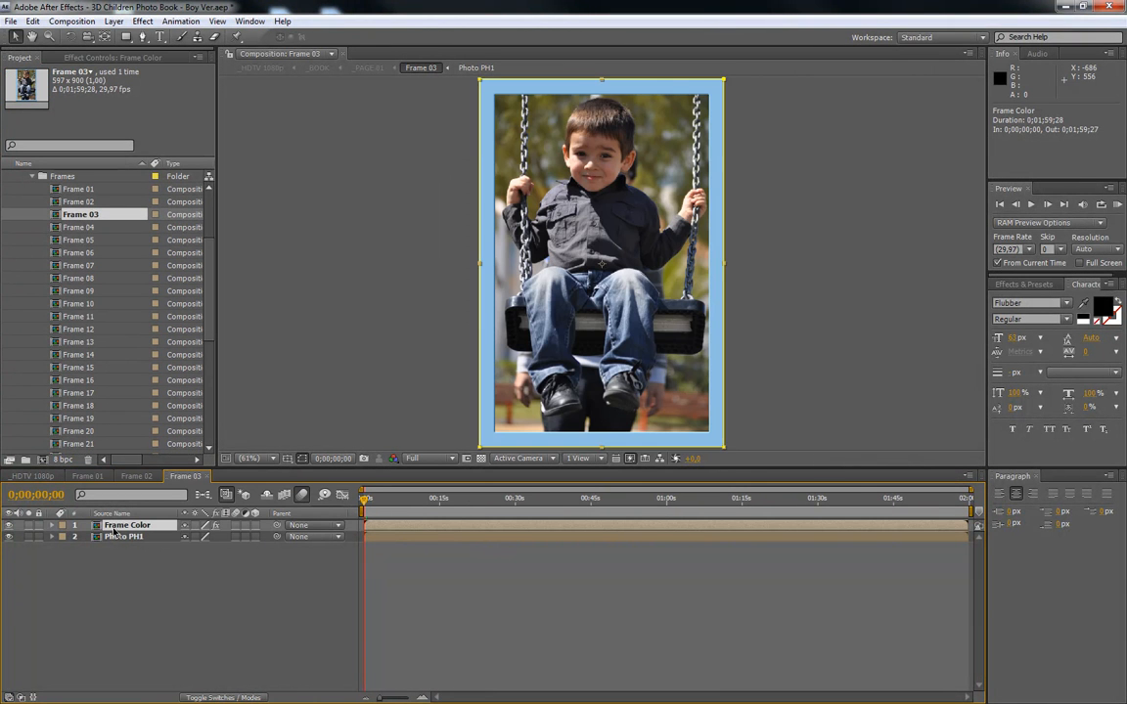
left_click(9, 527)
left_click(8, 526)
left_click(9, 527)
left_click(9, 526)
Close the Frame 01, Frame 02 and Frame 03 compositions to return to _HDTV 1080p
left_click(88, 477)
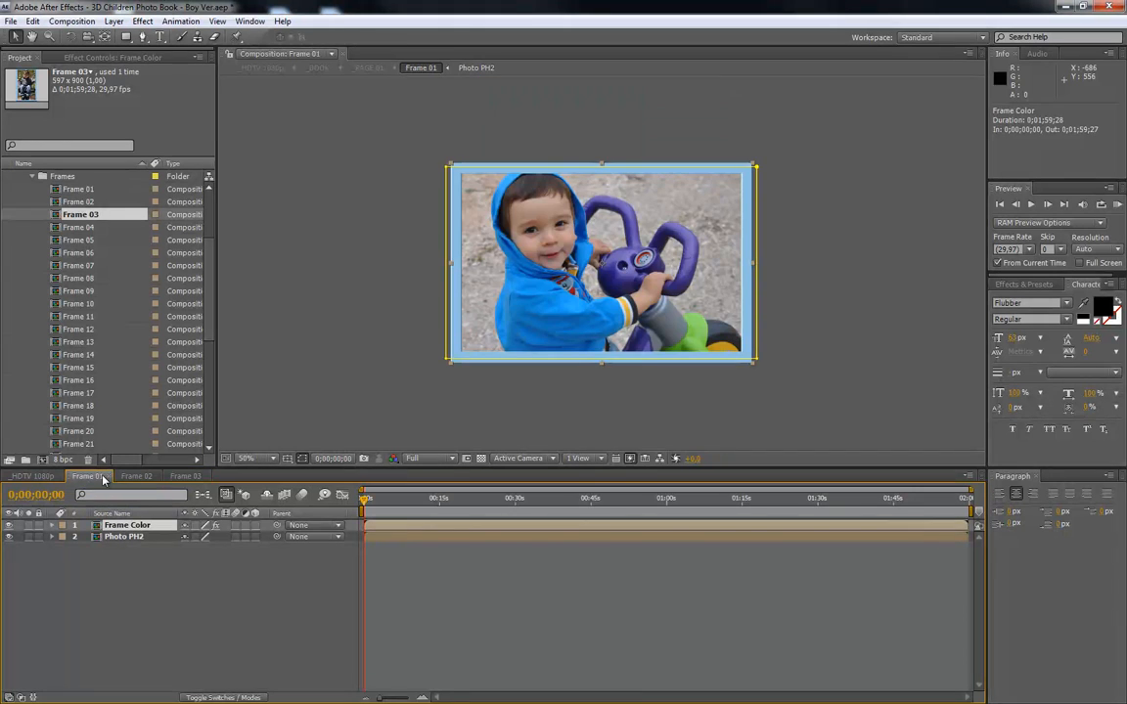
left_click(109, 476)
left_click(108, 477)
left_click(108, 477)
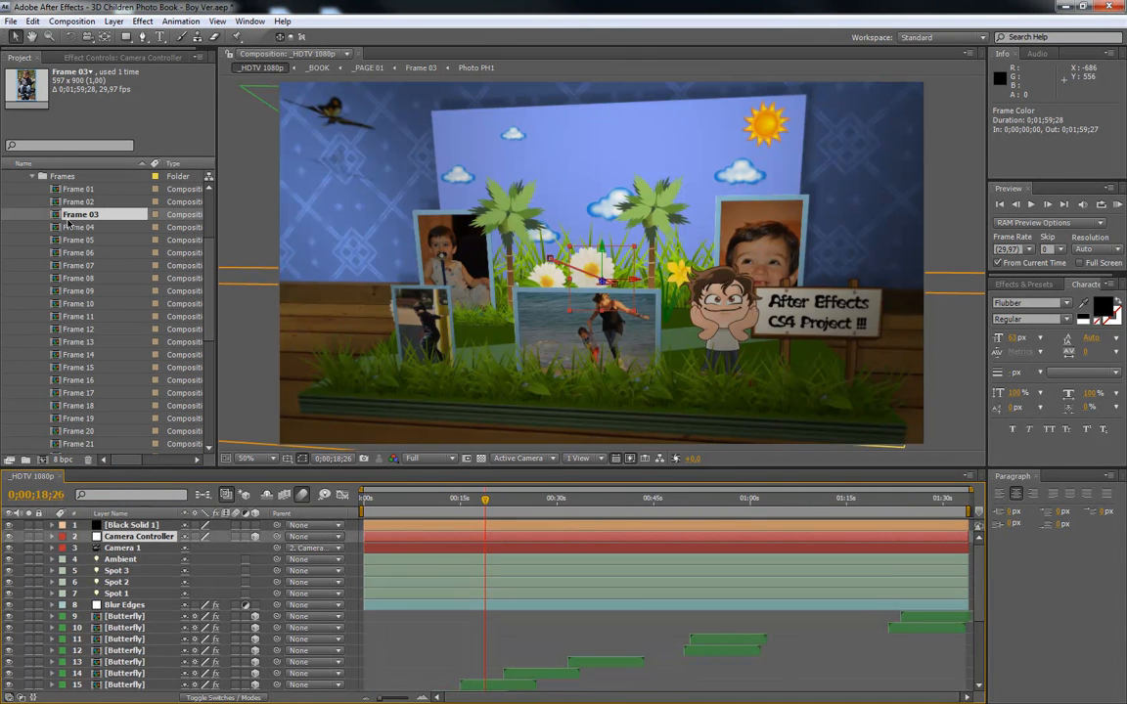
Collapse the Frames folder and select the PRE COMPS folder in the project
scroll(63, 229, "up", 2)
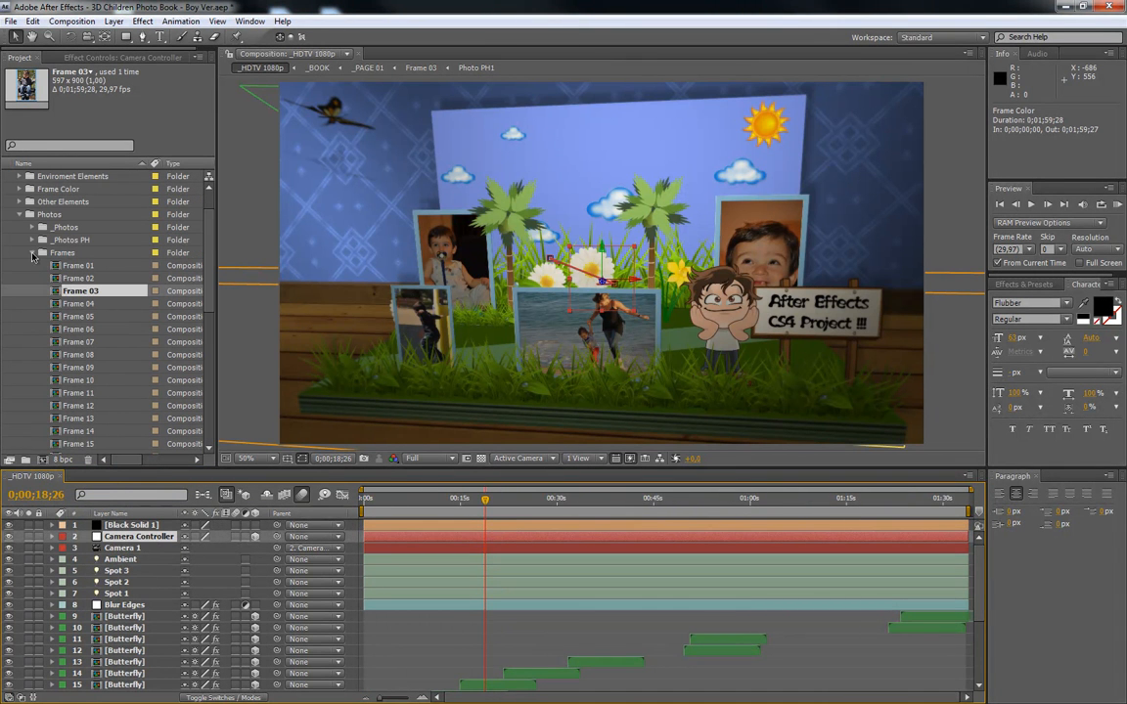
left_click(32, 255)
left_click(44, 330)
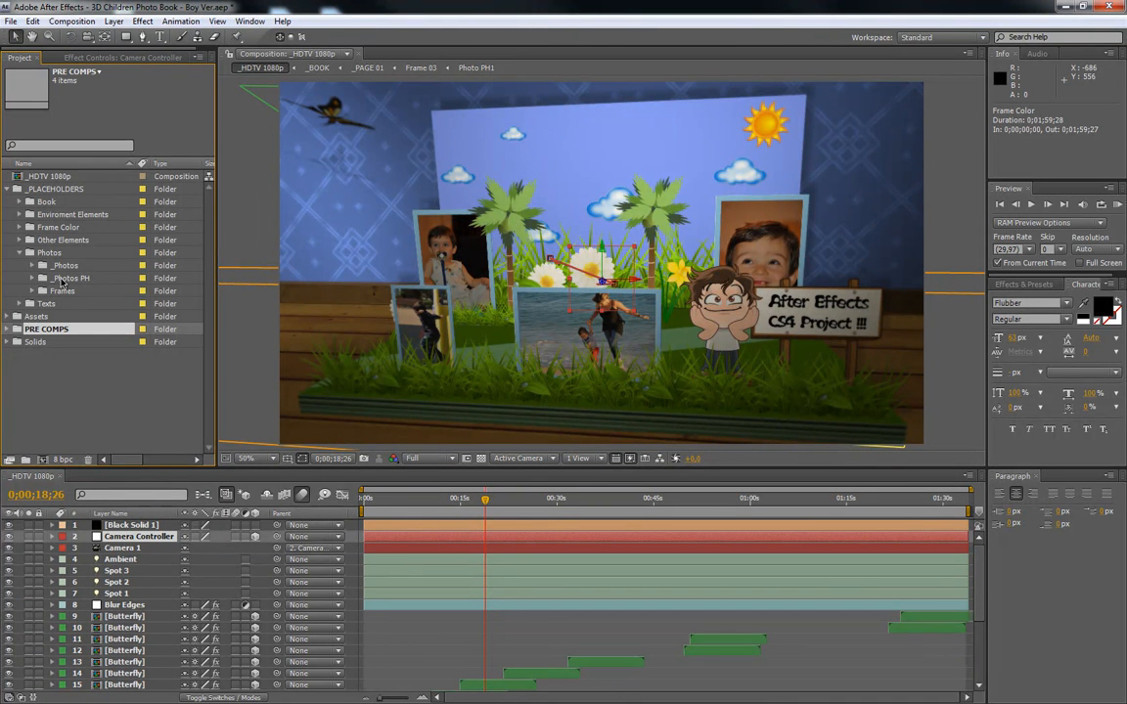
Expand the Frames folder under Photos and open the Frame 03 composition
left_click(49, 254)
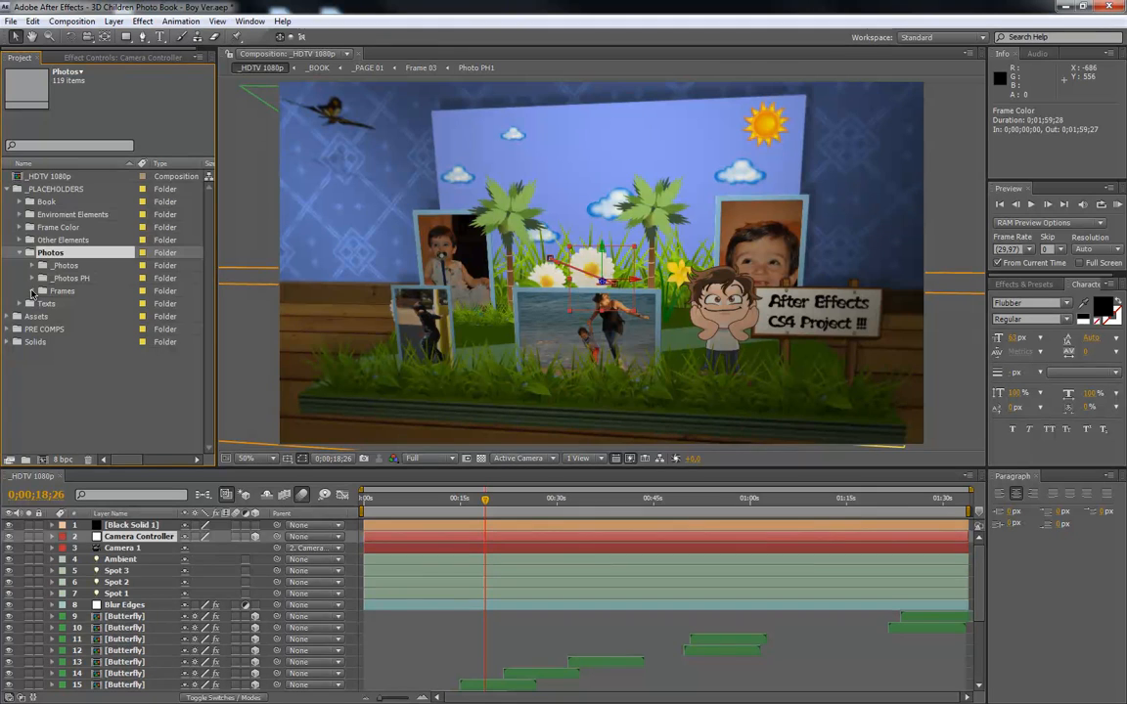
left_click(31, 290)
double_click(69, 215)
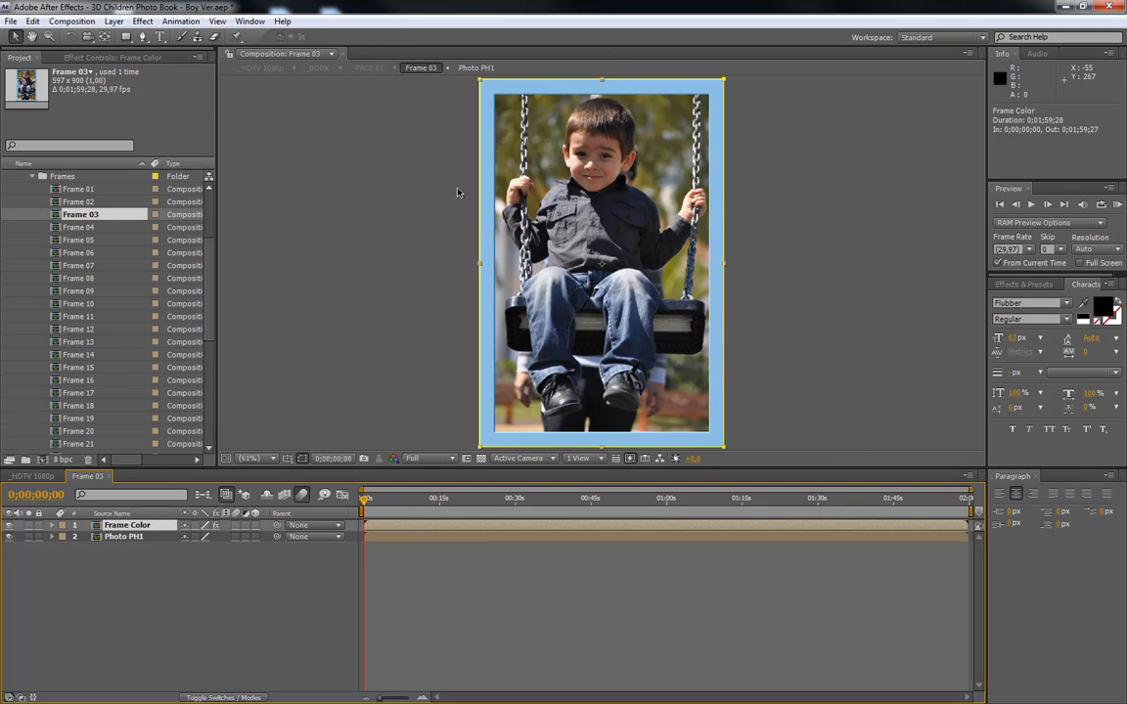
Try to enlarge Frame 03 to 802 px wide in its composition settings with the aspect ratio locked
right_click(101, 216)
left_click(151, 221)
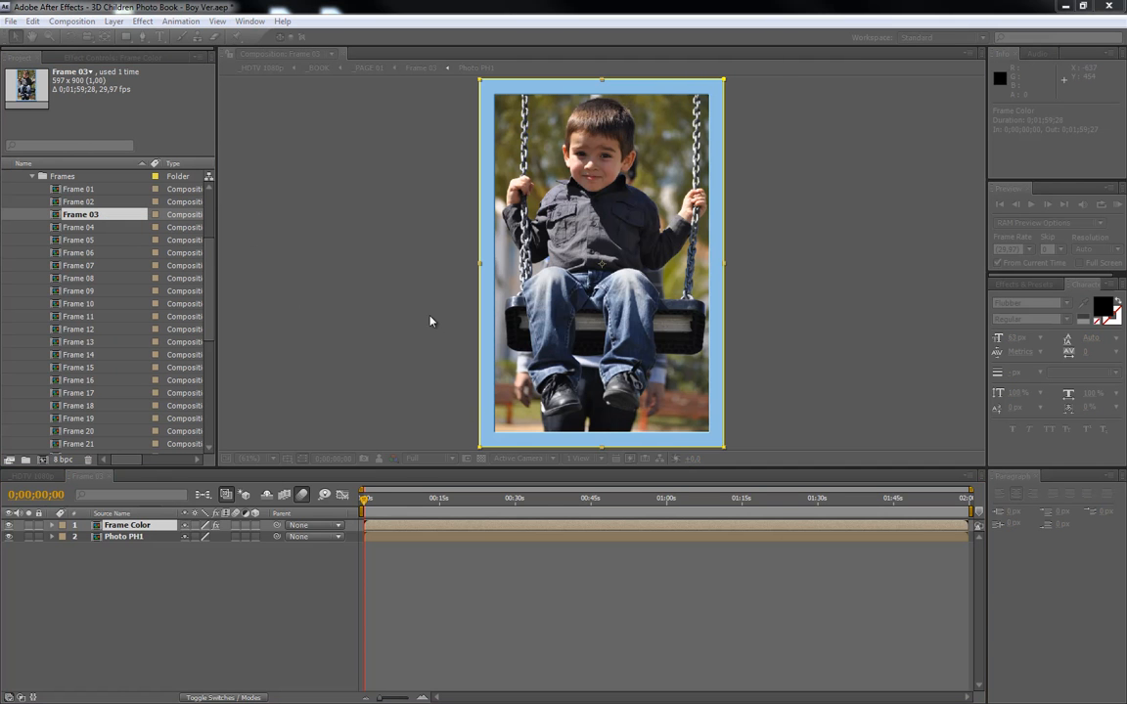
left_click_drag(635, 221, 291, 267)
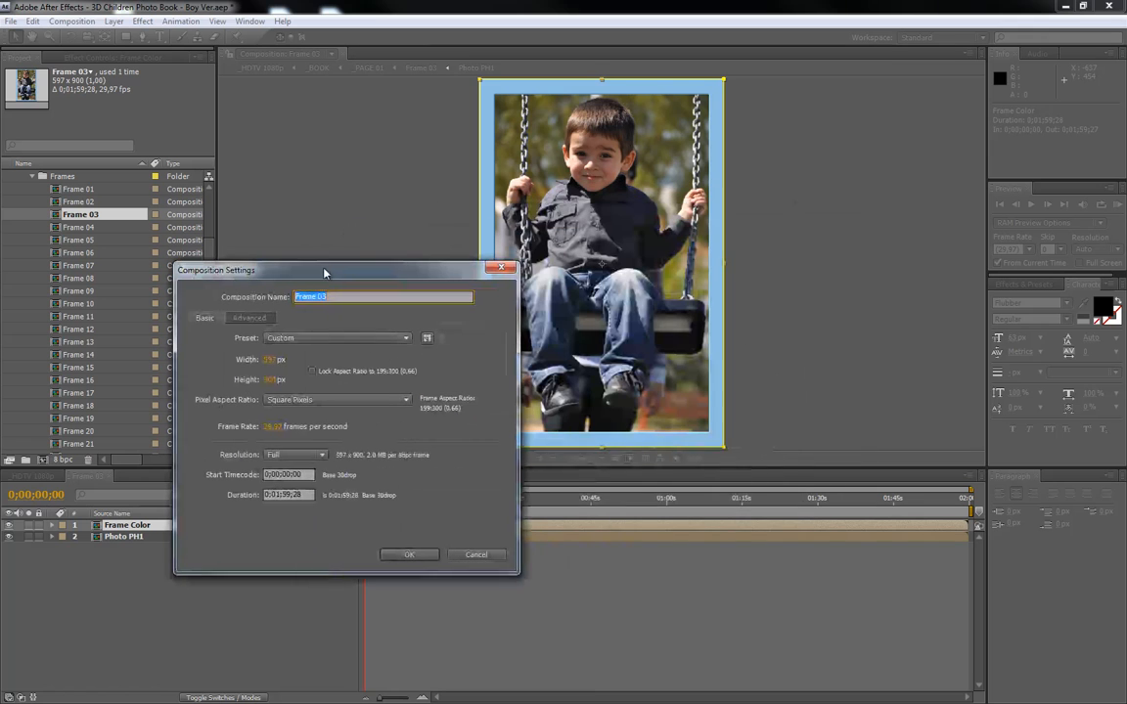
left_click(311, 372)
left_click_drag(271, 365, 377, 364)
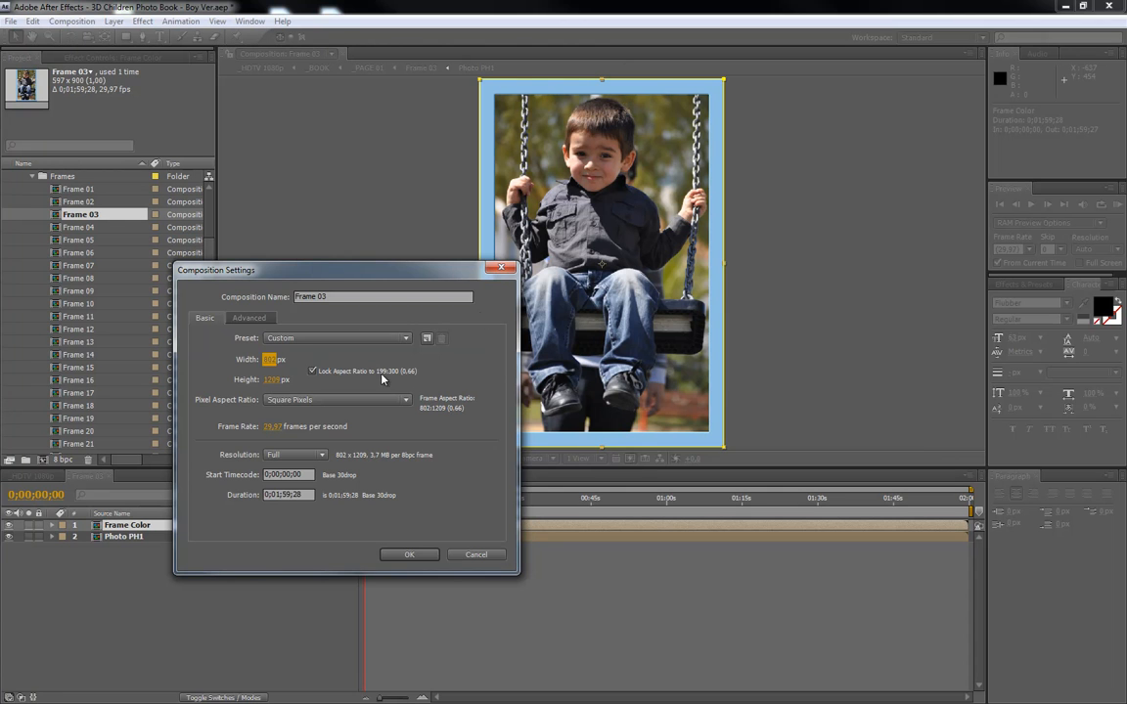
left_click(475, 554)
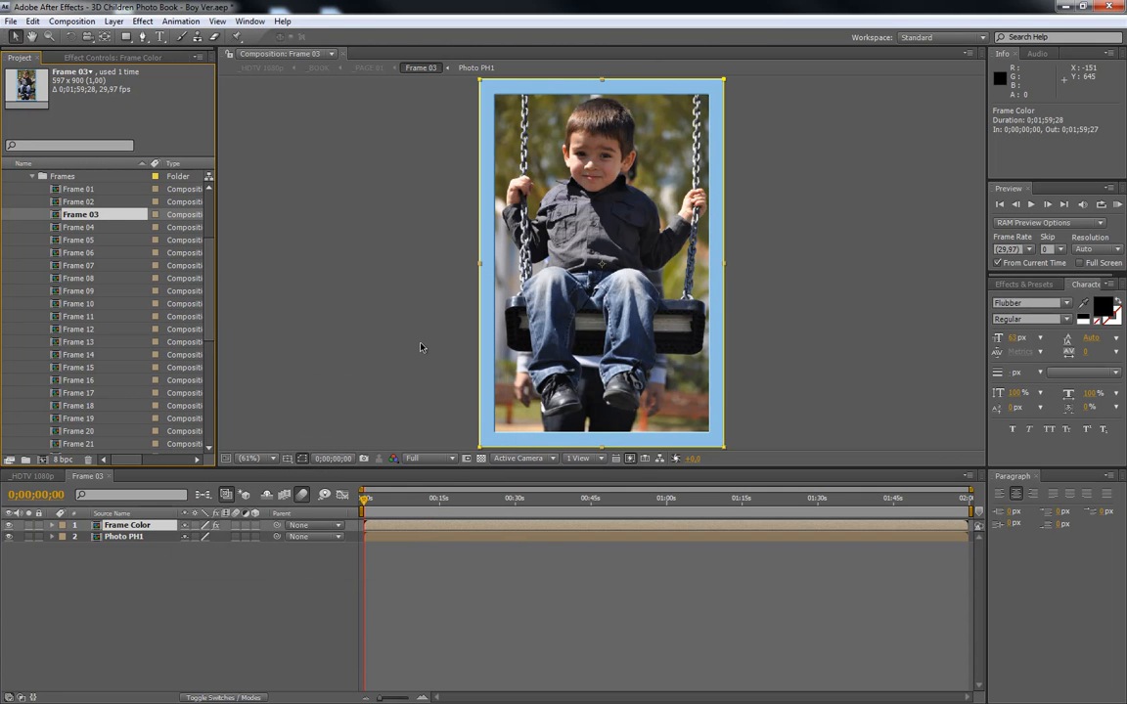
Close the Frame 03 composition and collapse the Frames and Photos folders in the project
left_click(109, 477)
scroll(110, 304, "up", 3)
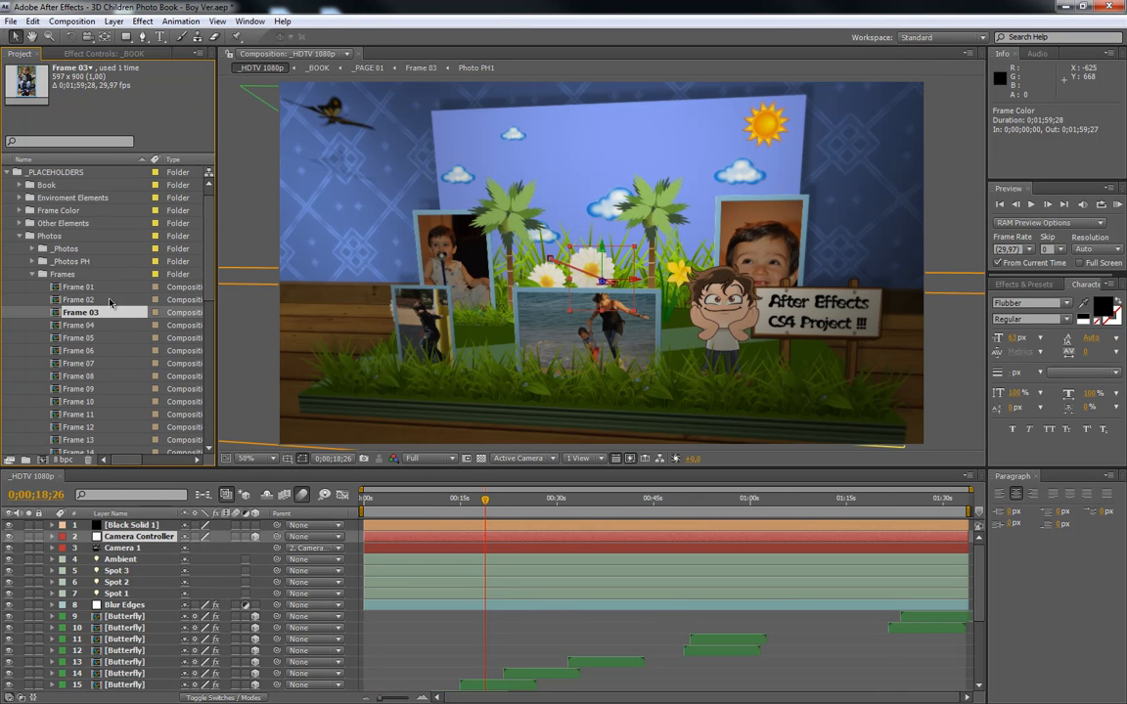
left_click(37, 275)
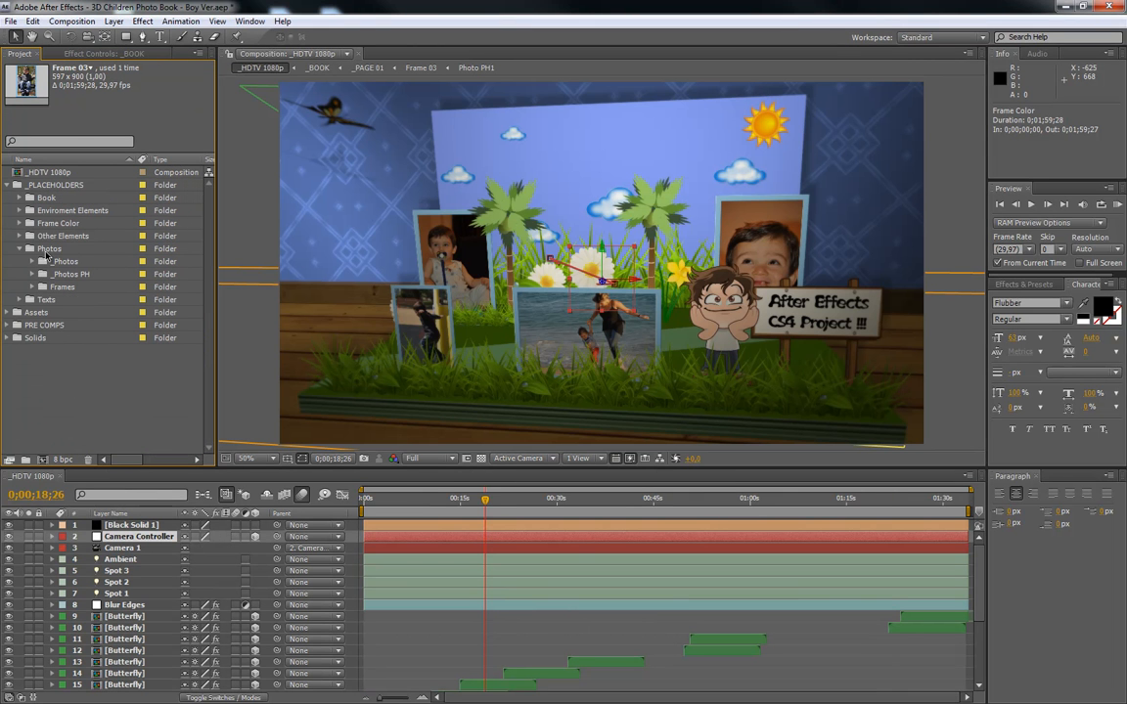
left_click(46, 251)
left_click(19, 250)
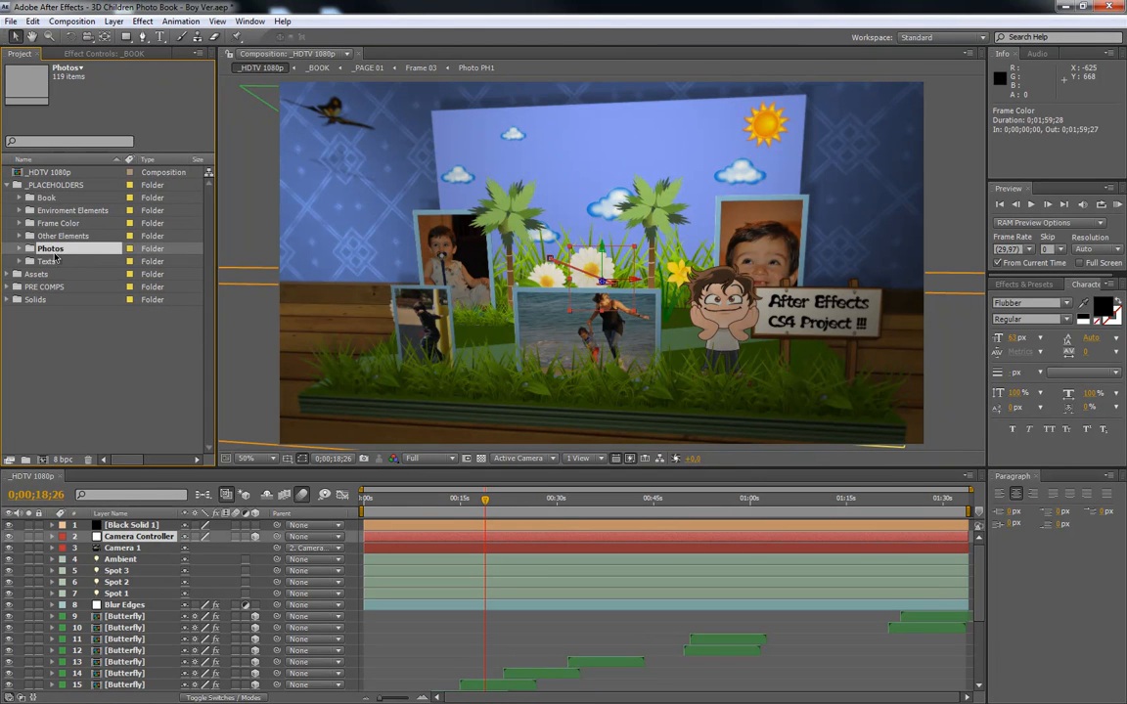
Expand the Texts folder and open the _Title Cover composition
left_click(47, 261)
left_click(20, 262)
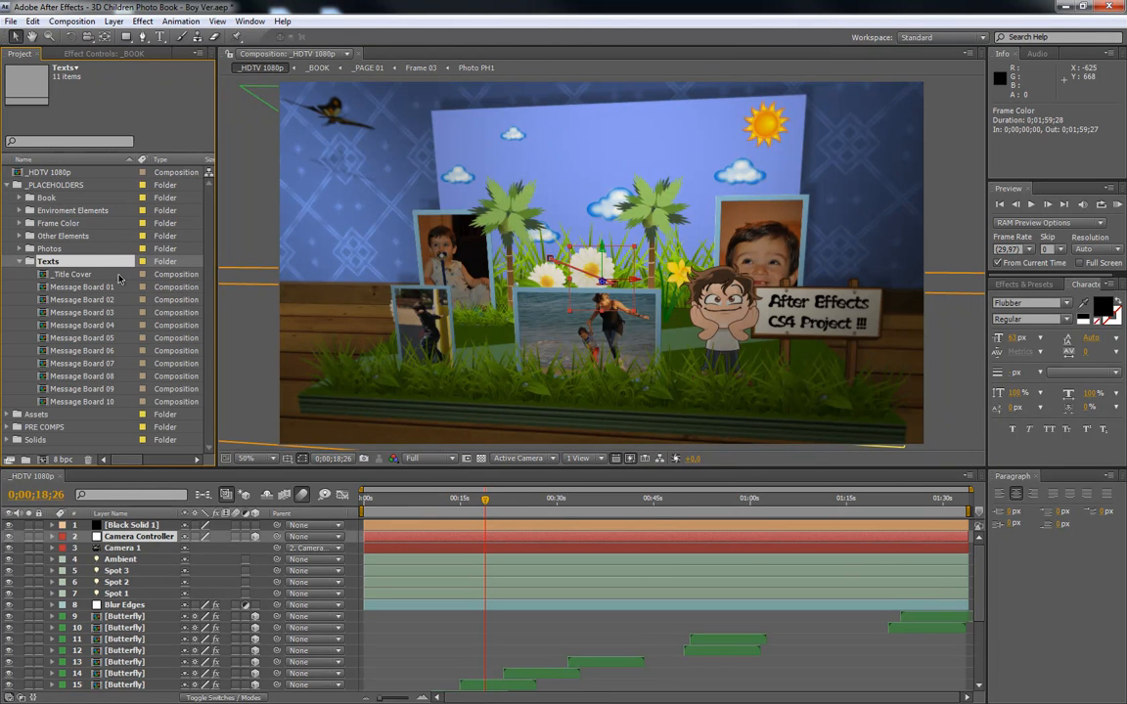
left_click(65, 276)
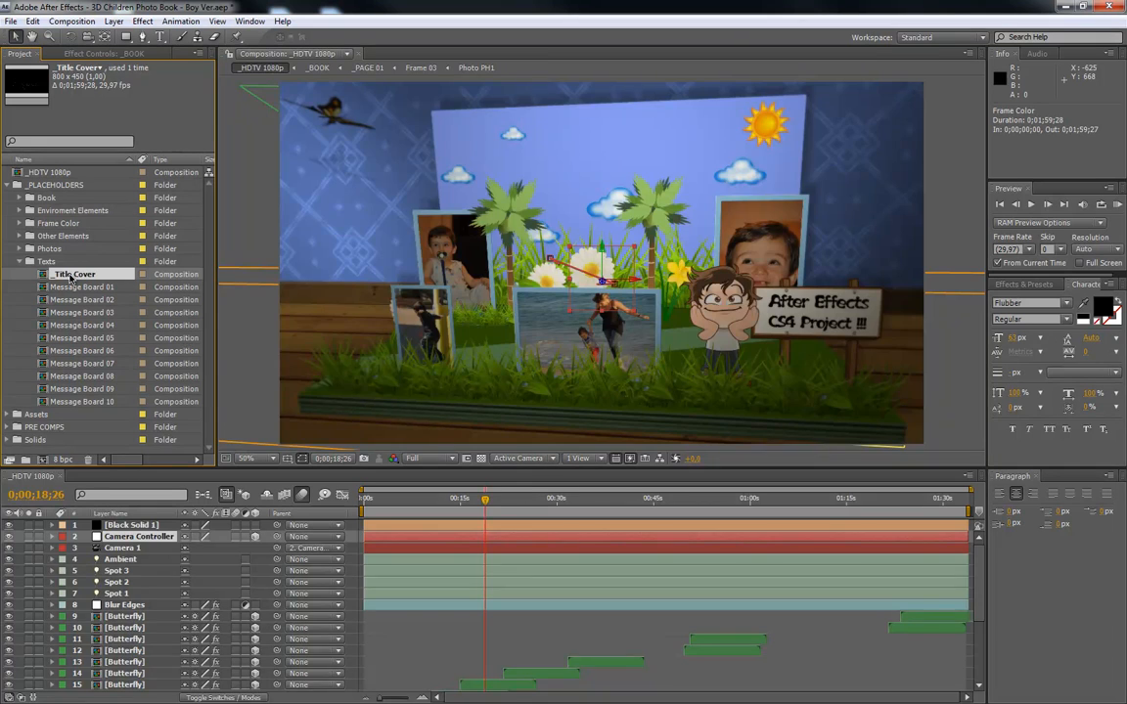
double_click(69, 278)
View the book cover title in _HDTV 1080p at 0;00;02;03, and return to the _Title Cover composition
left_click(36, 476)
left_click(375, 499)
left_click_drag(377, 501, 378, 502)
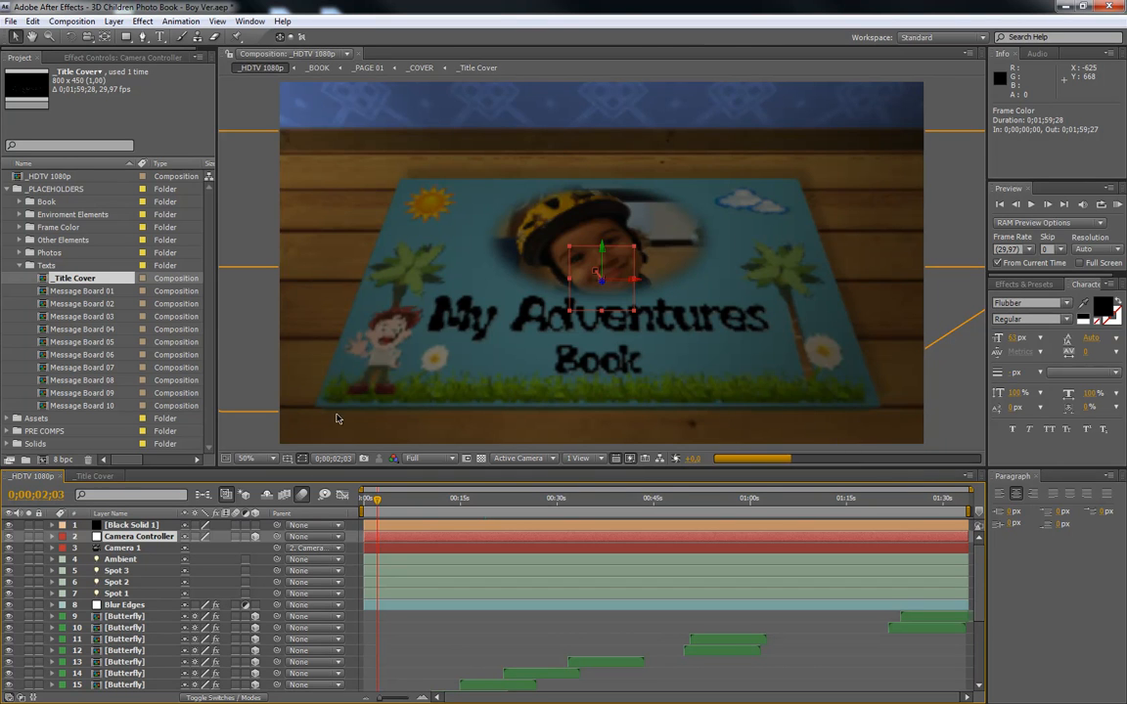
left_click(98, 476)
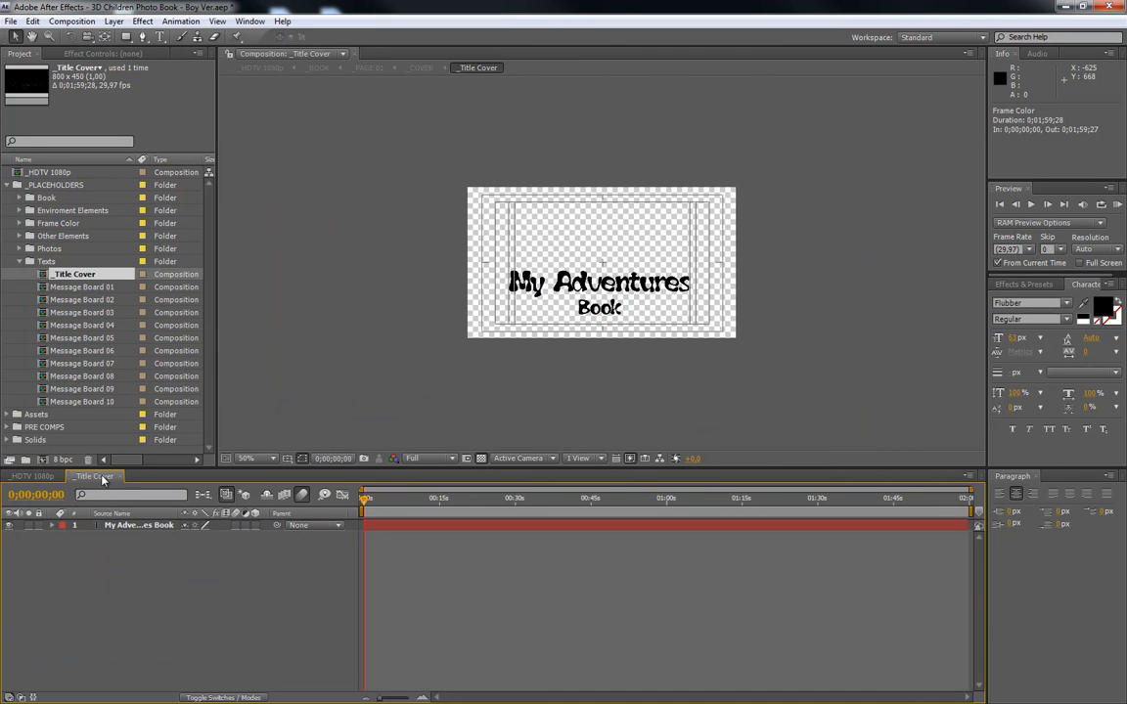
Replace the cover title text with "My New Book" and "Title" on a second line, and check it in _HDTV 1080p
left_click(120, 527)
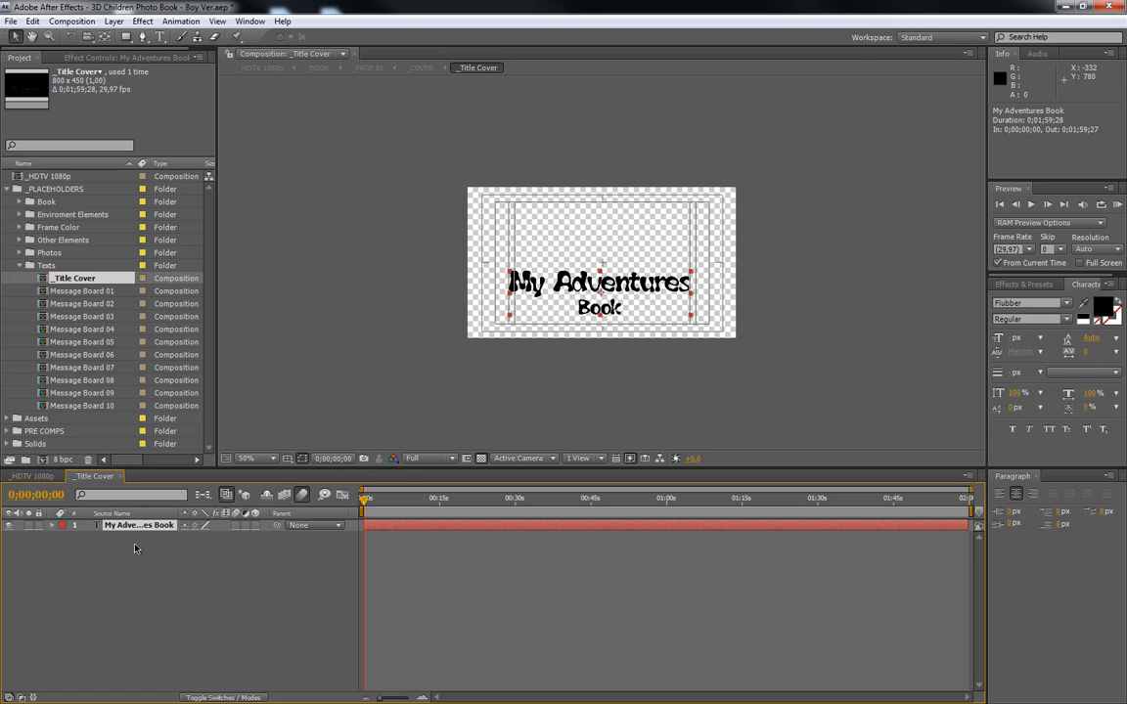
double_click(140, 530)
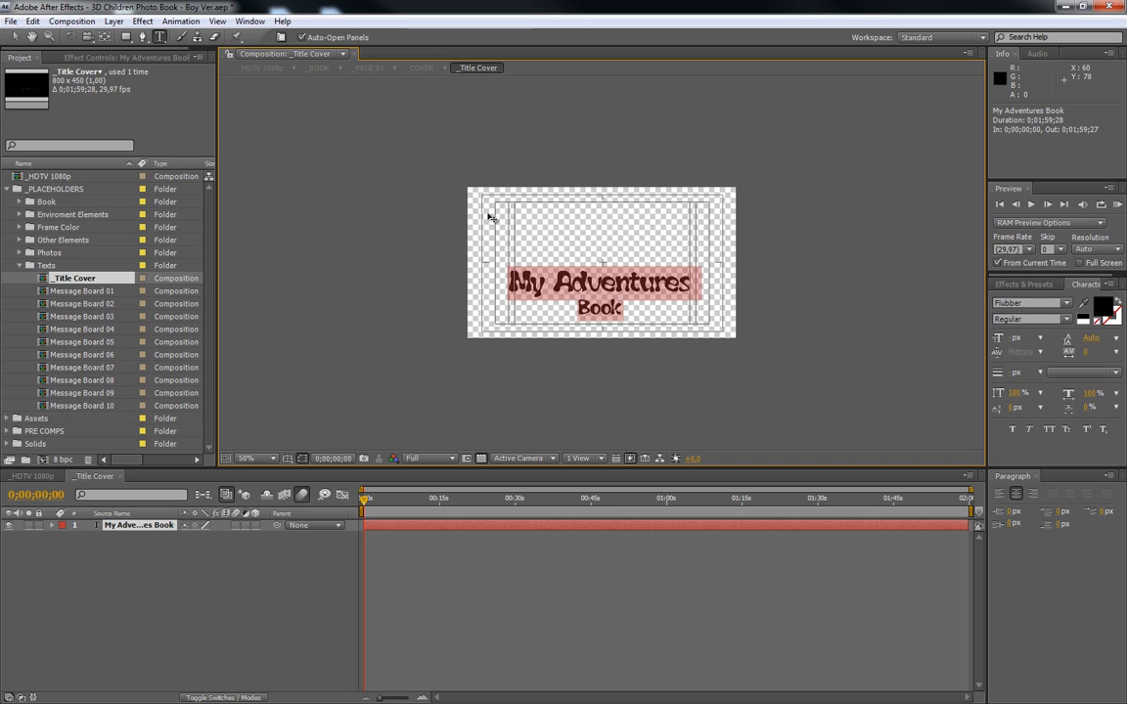
type("My N")
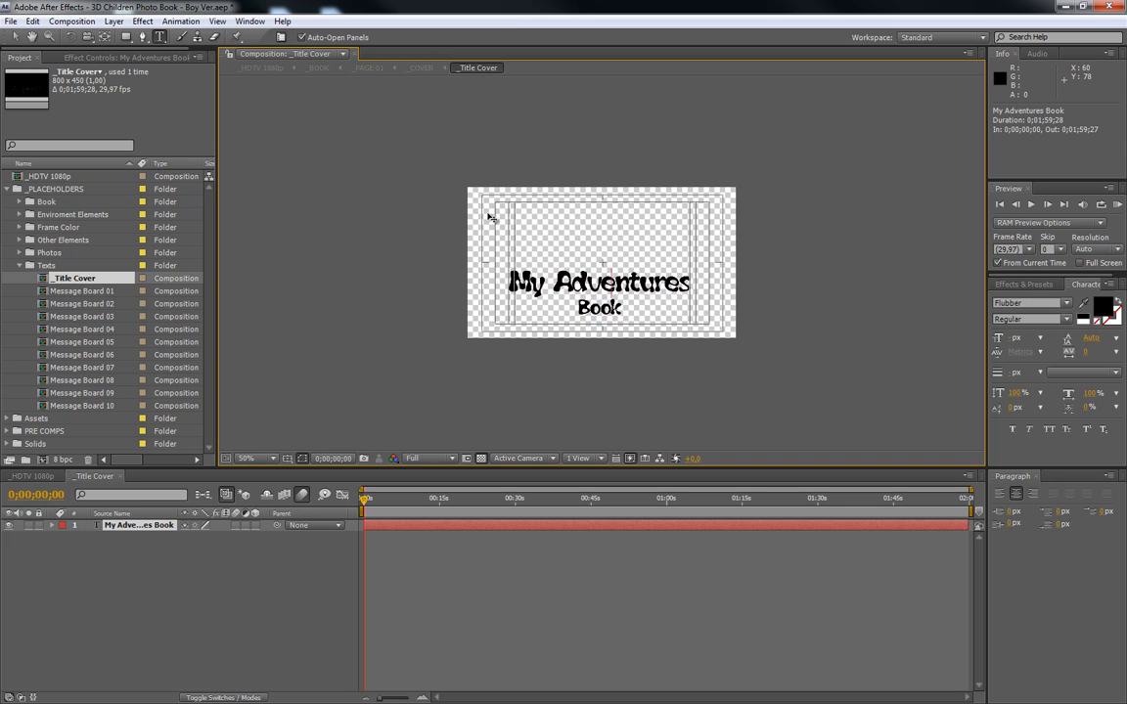
type("e")
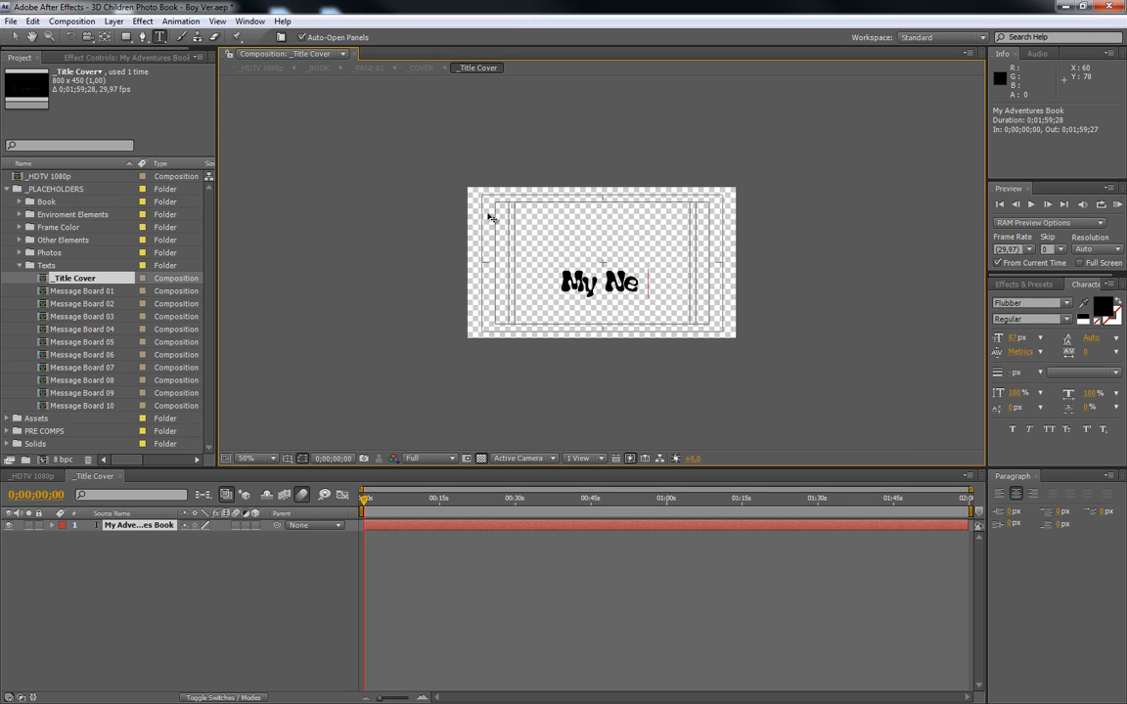
type("w Book")
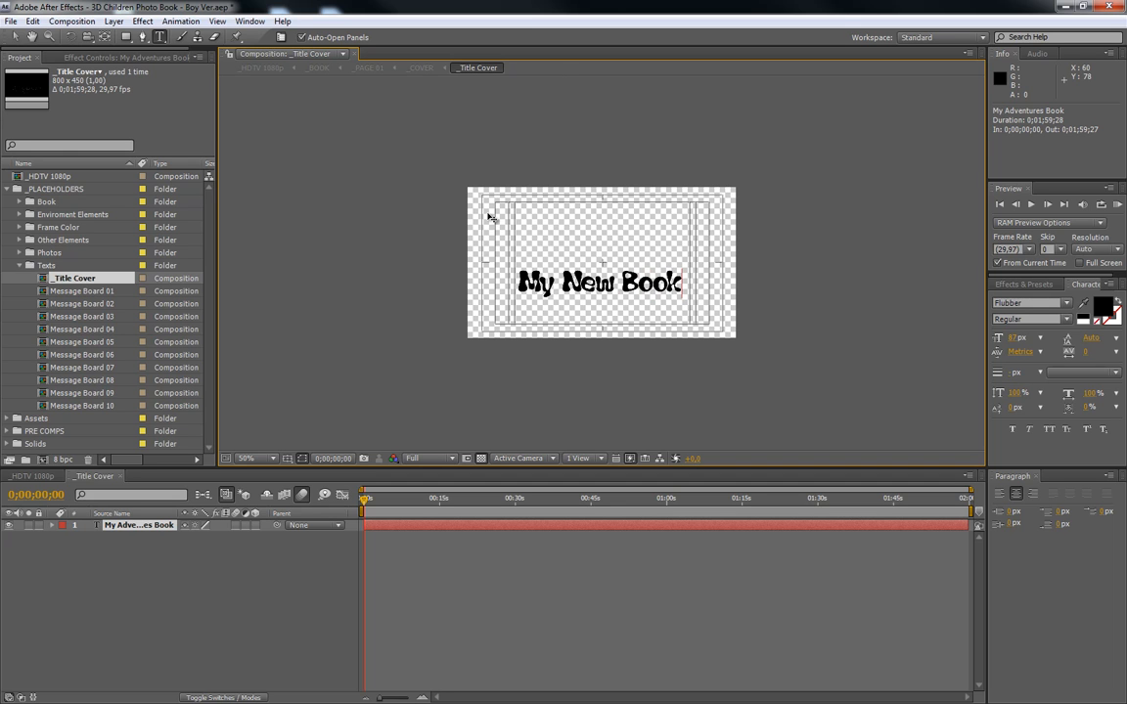
key("Return")
type("Title")
left_click(45, 477)
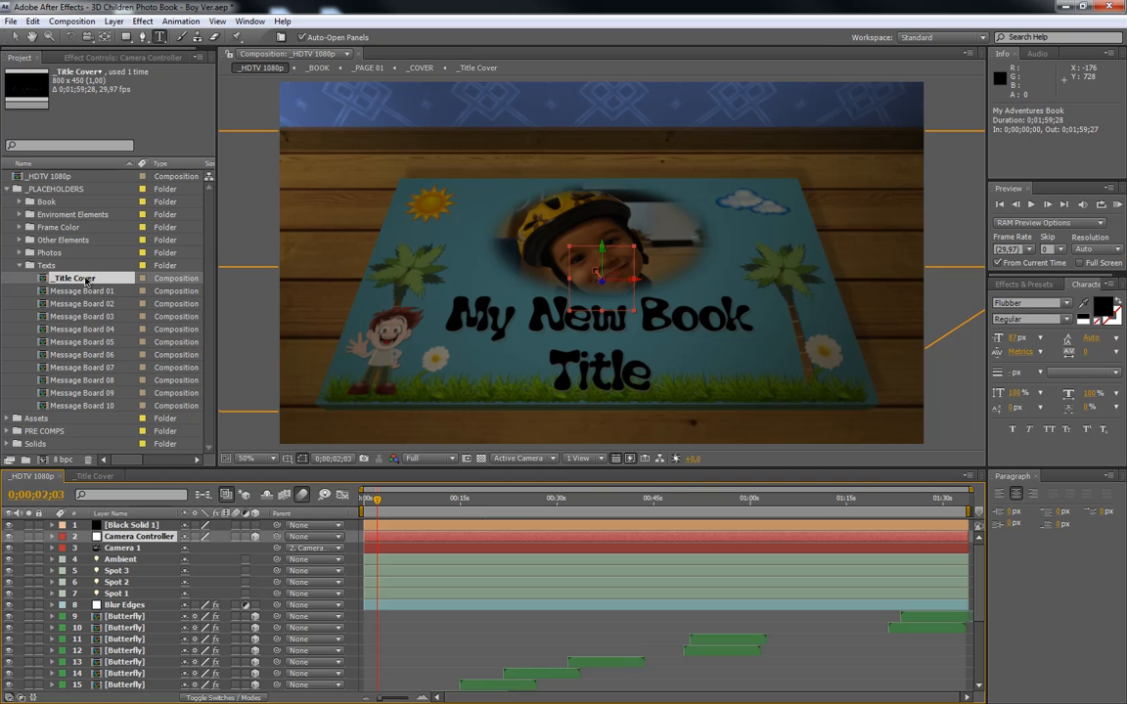
Reduce the font size of only the word "Title" in _Title Cover, and check the cover in _HDTV 1080p
left_click(103, 480)
left_click(143, 529)
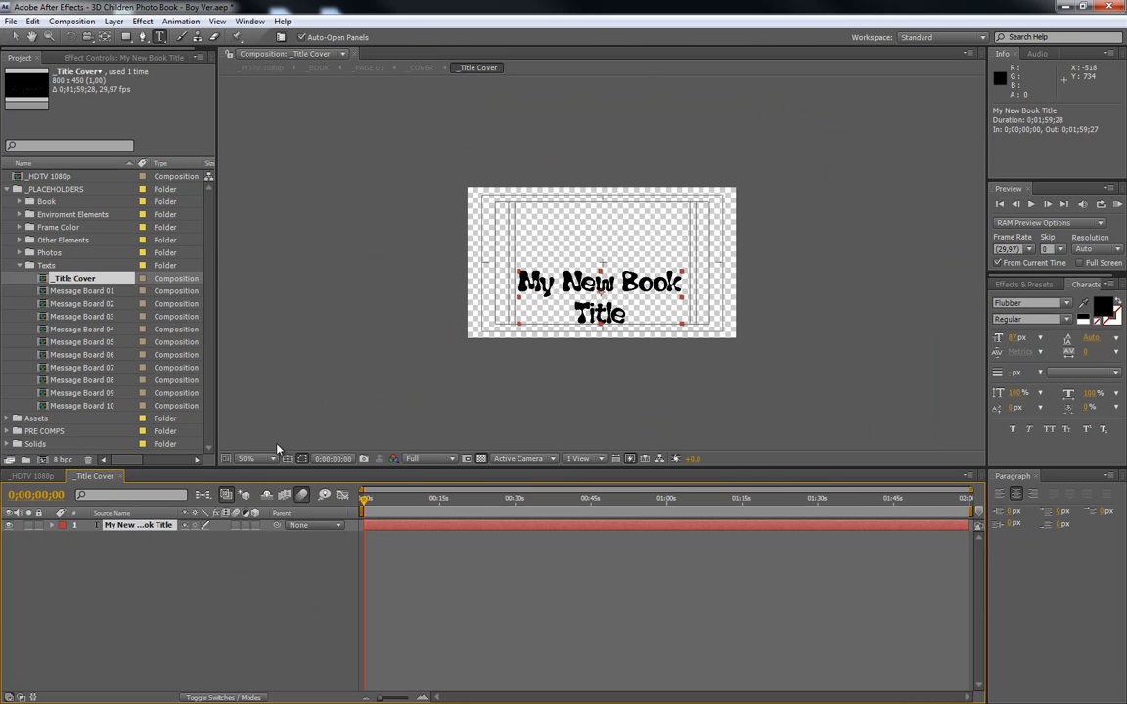
double_click(143, 528)
key("Right")
key("shift+Left")
key("shift+Left")
key("shift+Left")
key("shift+Left")
key("shift+Left")
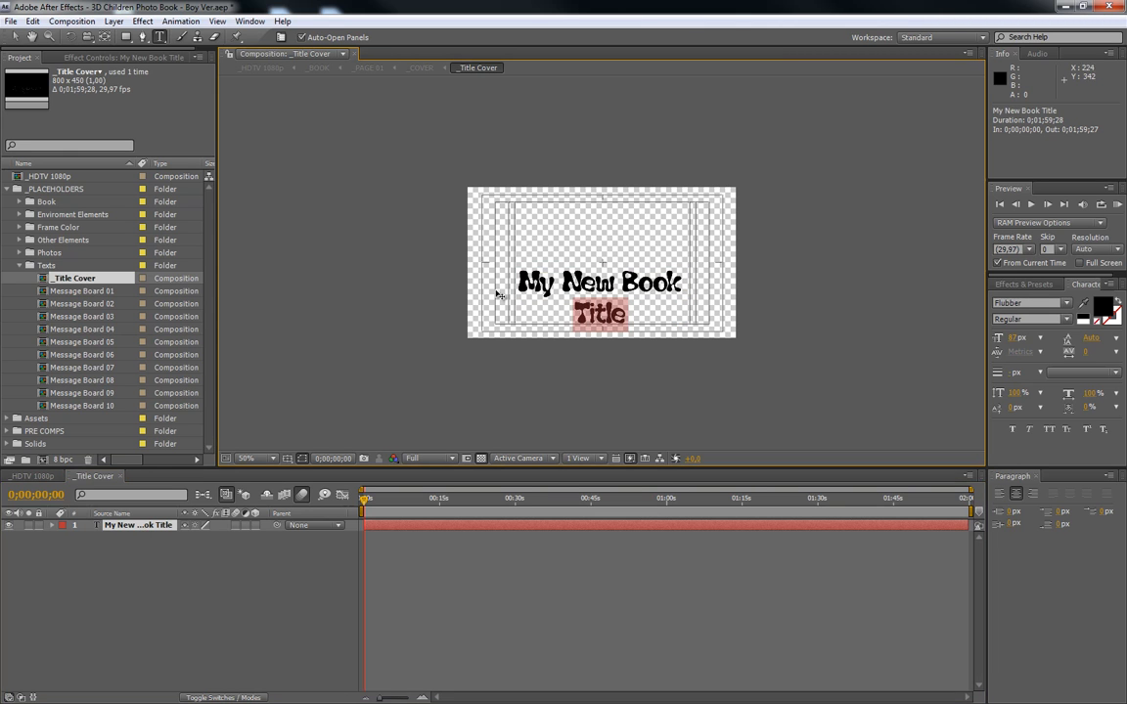
left_click_drag(1012, 340, 997, 335)
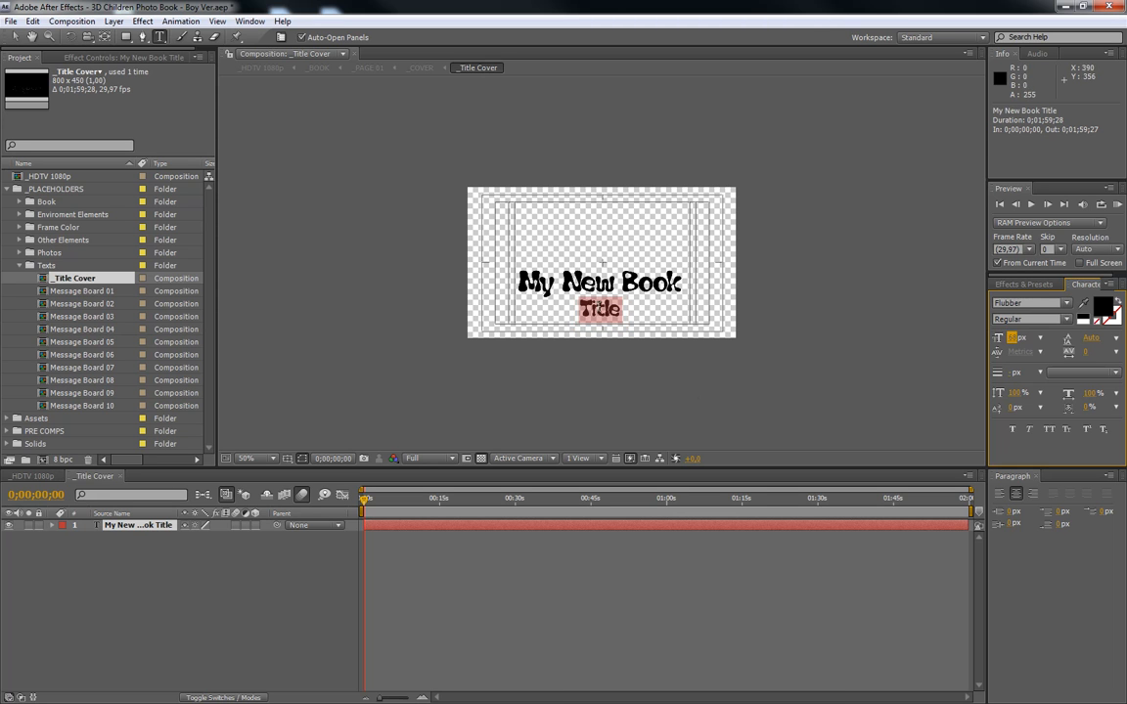
left_click(33, 475)
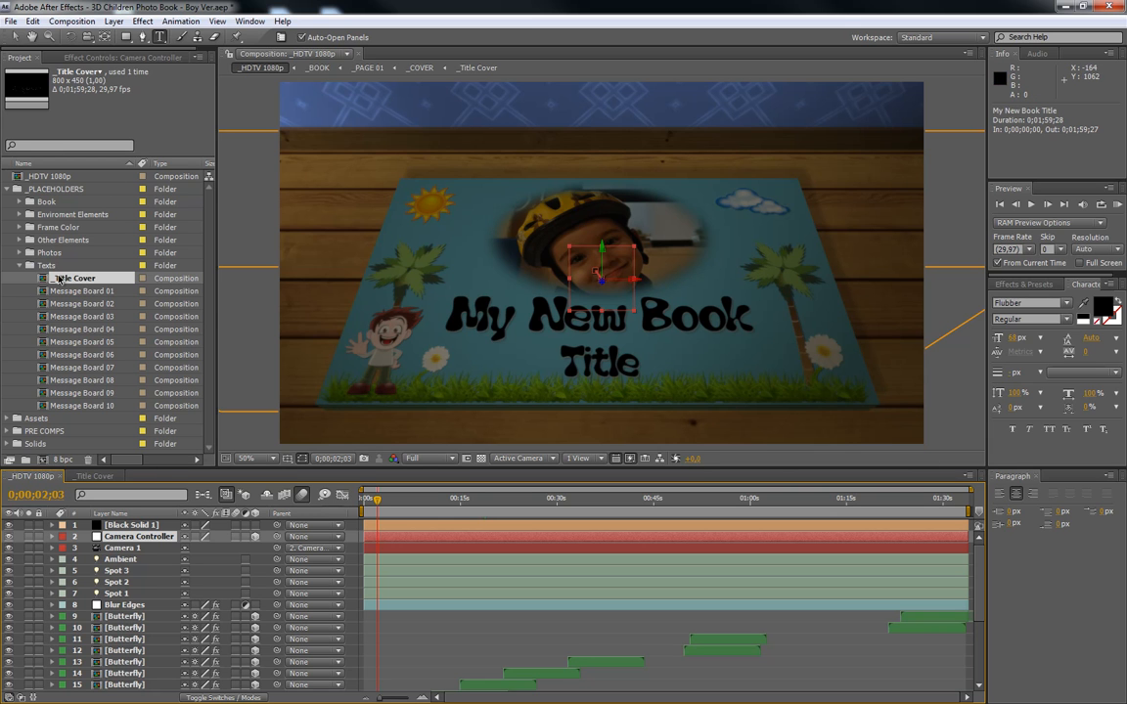
Close the _Title Cover composition and switch back to the Selection tool
left_click(47, 202)
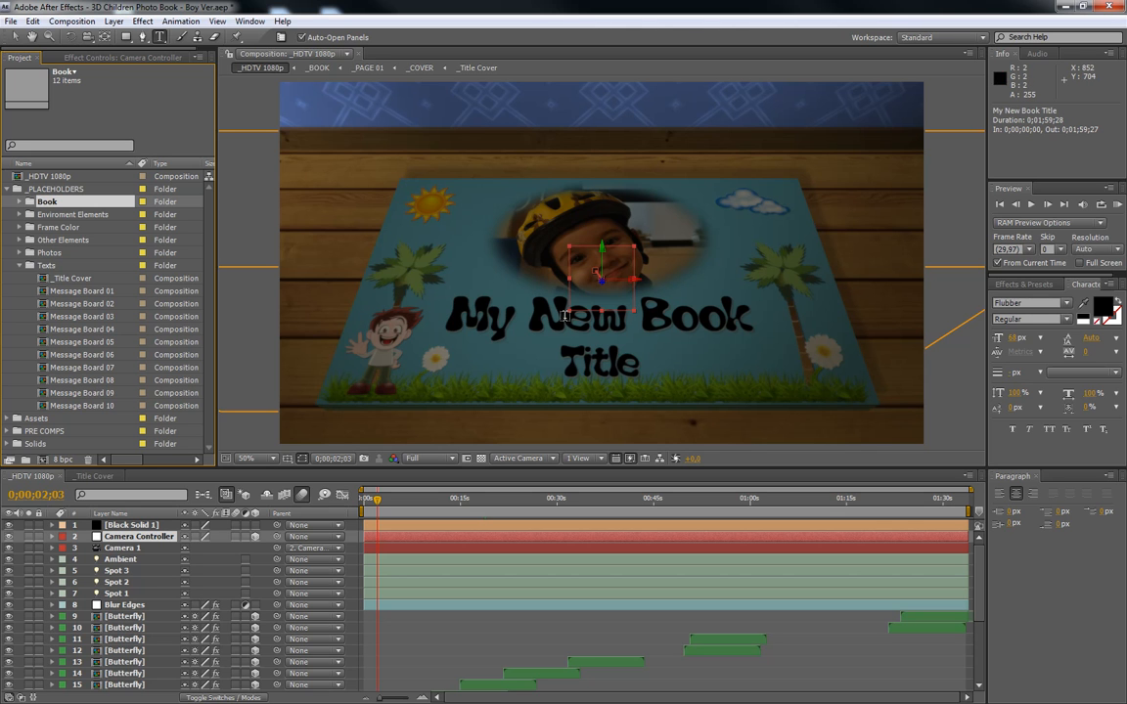
left_click(92, 478)
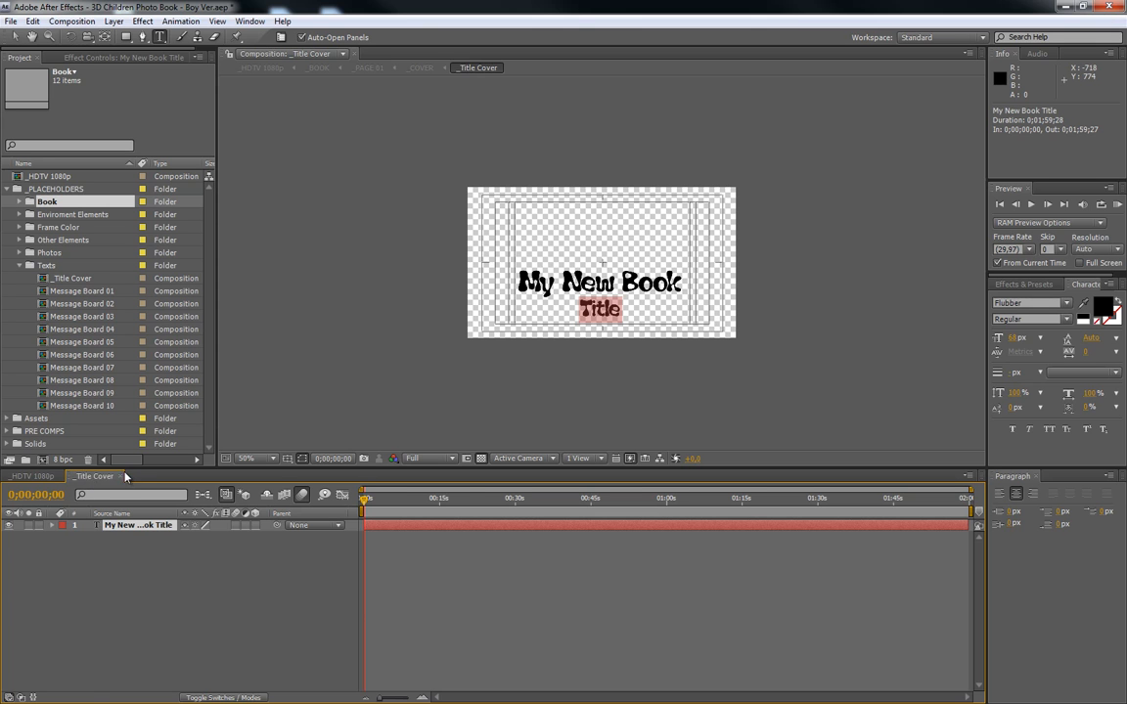
left_click(121, 476)
left_click(16, 38)
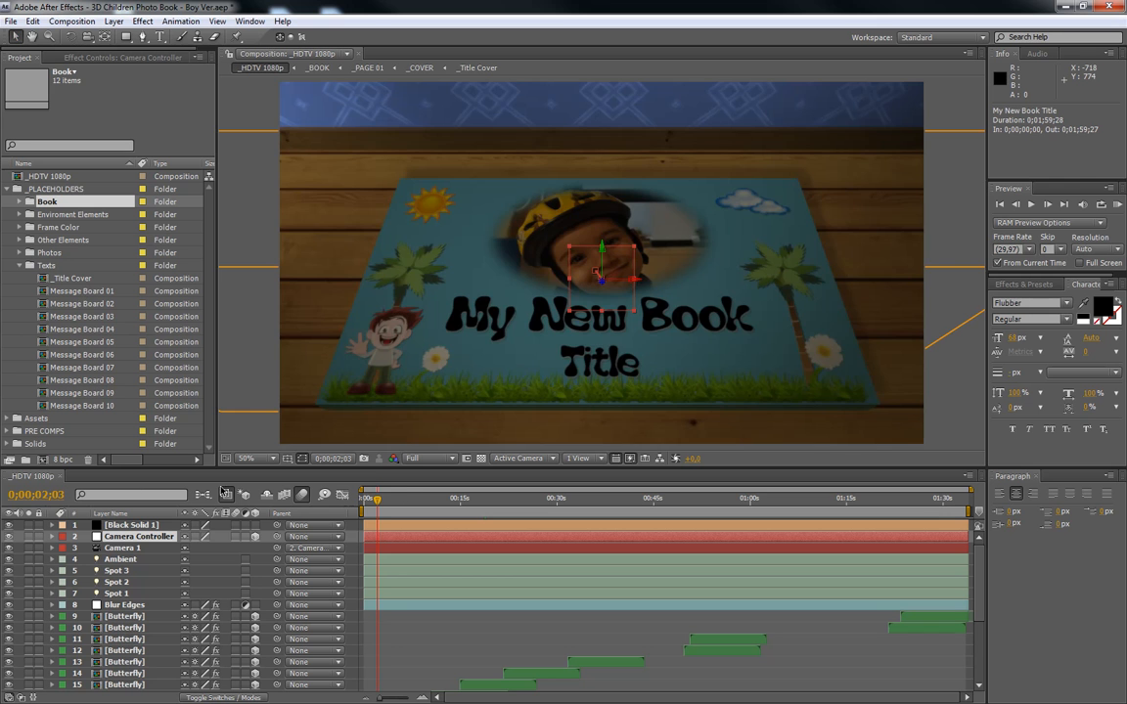
Move the _HDTV 1080p time to 0;00;10;00 and open the Message Board 01 composition from the Texts folder
left_click_drag(388, 501, 427, 501)
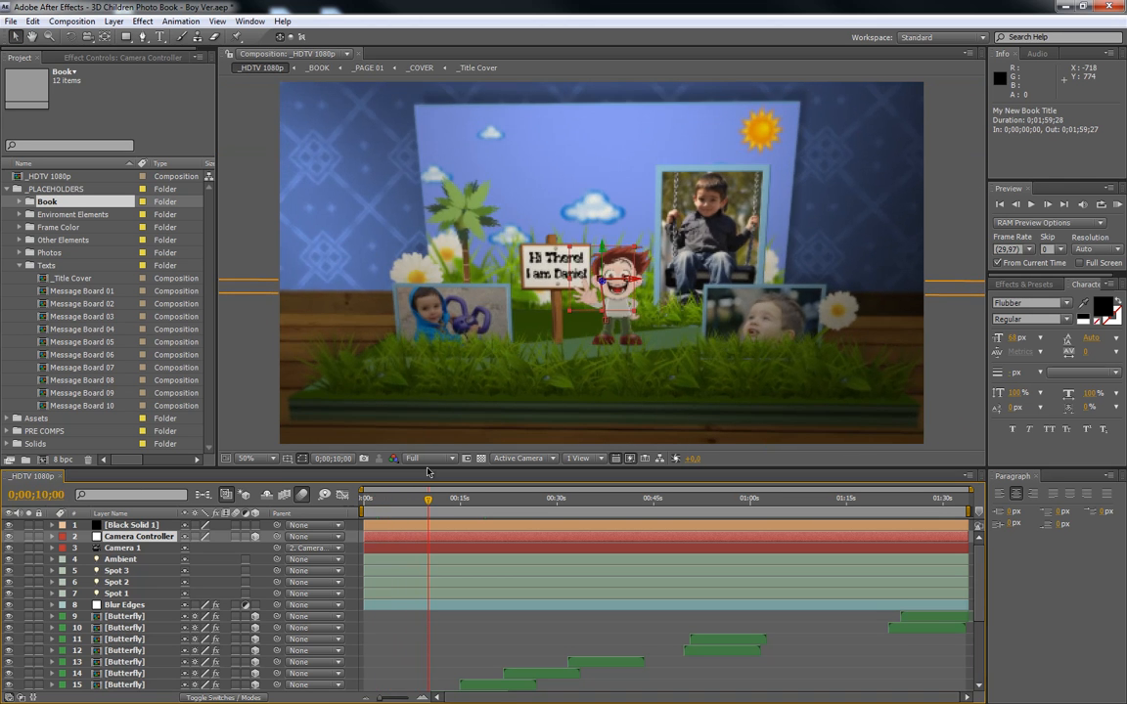
left_click(84, 290)
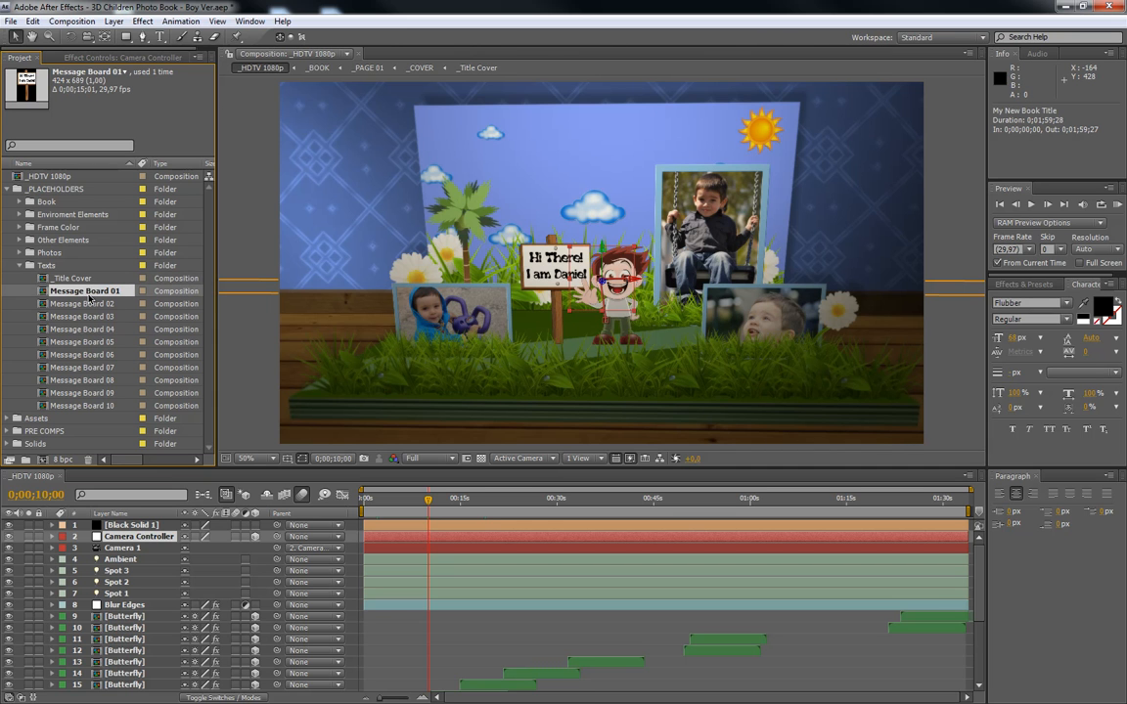
double_click(92, 292)
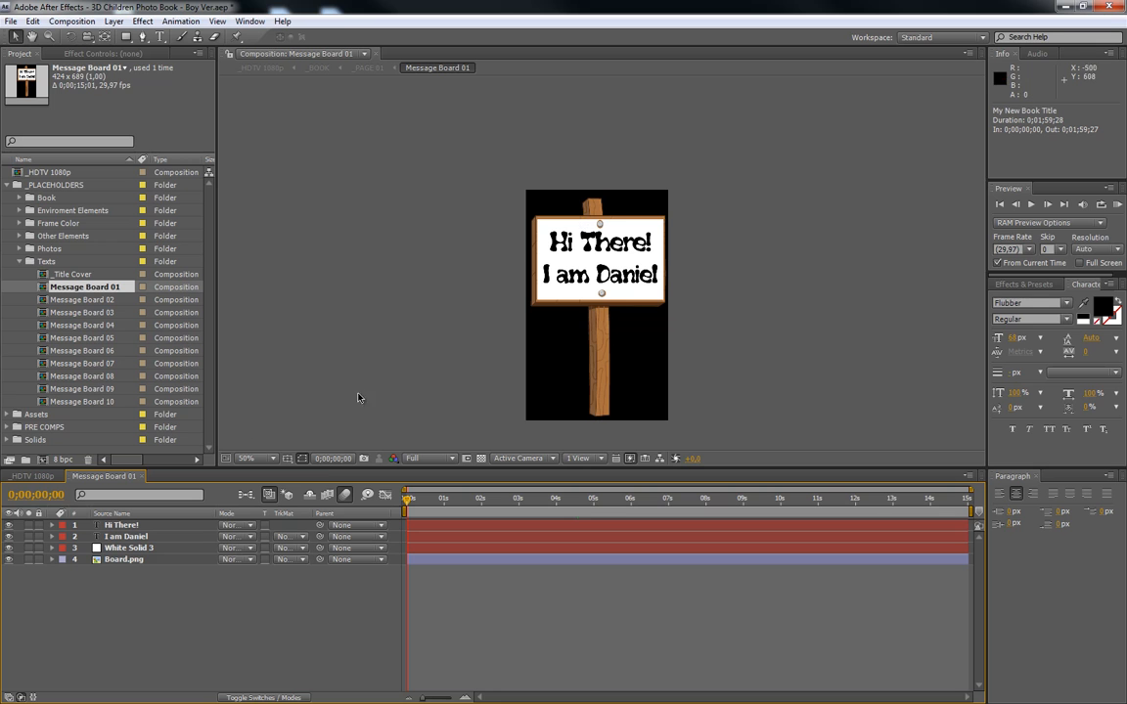
Replace the child's first name in Message Board 01's second text line, and reduce that line's font size to 61 px
left_click(132, 527)
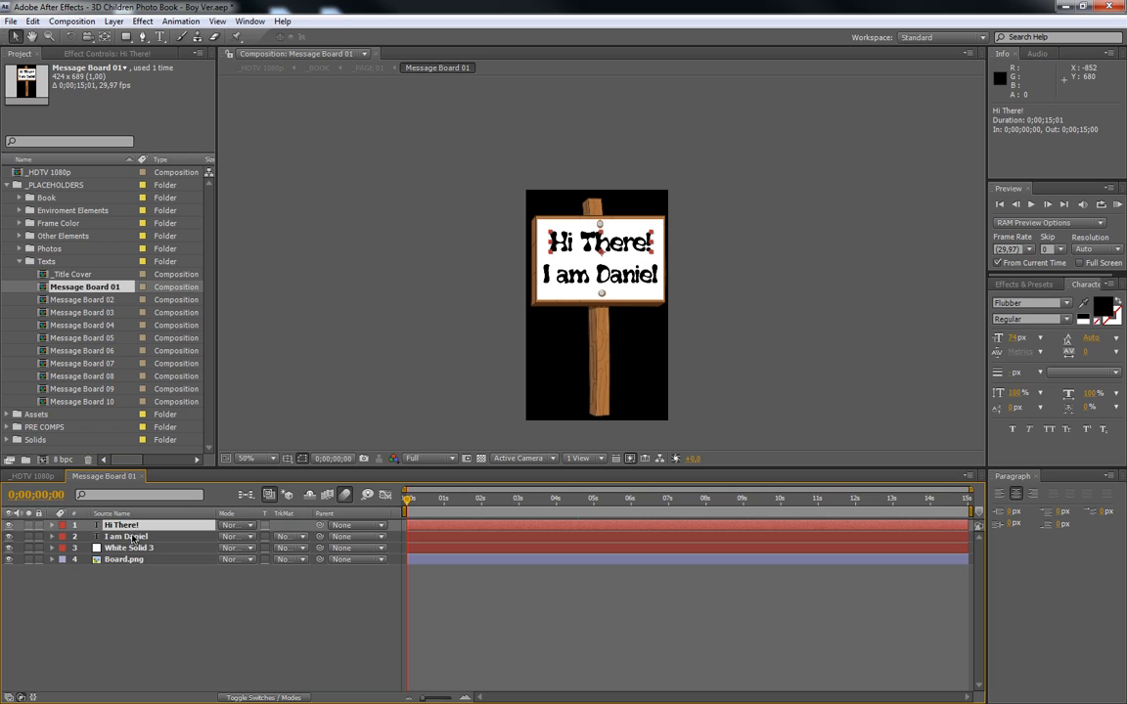
double_click(132, 538)
key("Right")
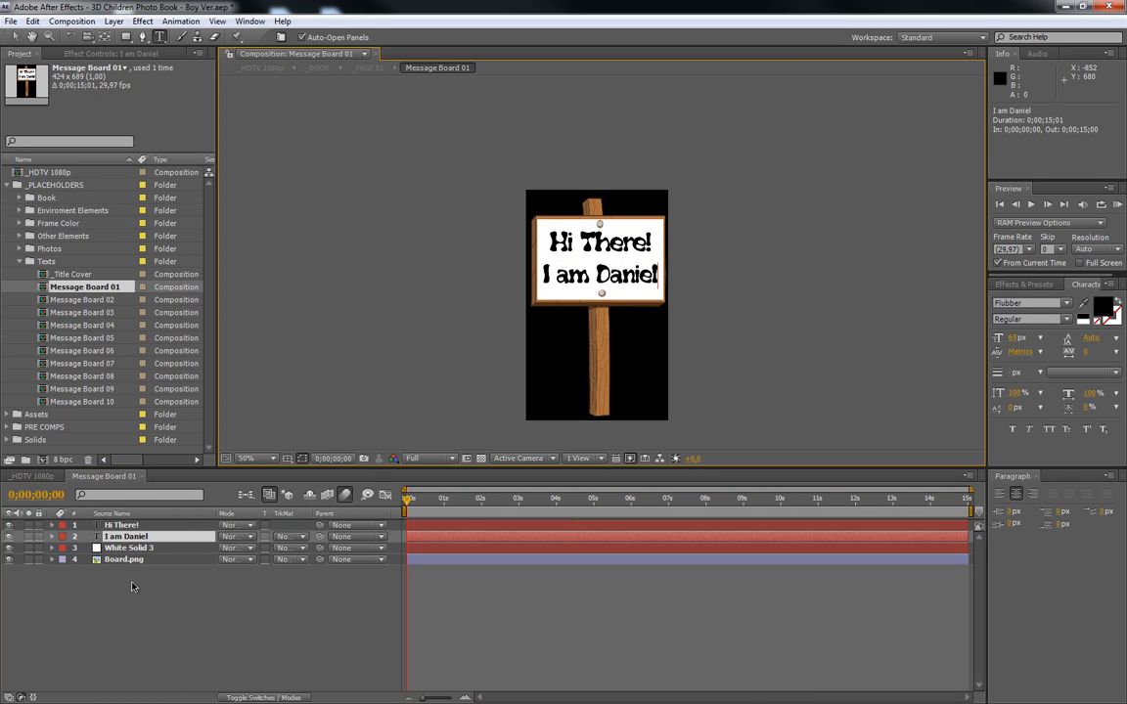
key("BackSpace")
key("BackSpace")
key("BackSpace")
key("BackSpace")
key("BackSpace")
key("BackSpace")
type("Roberto")
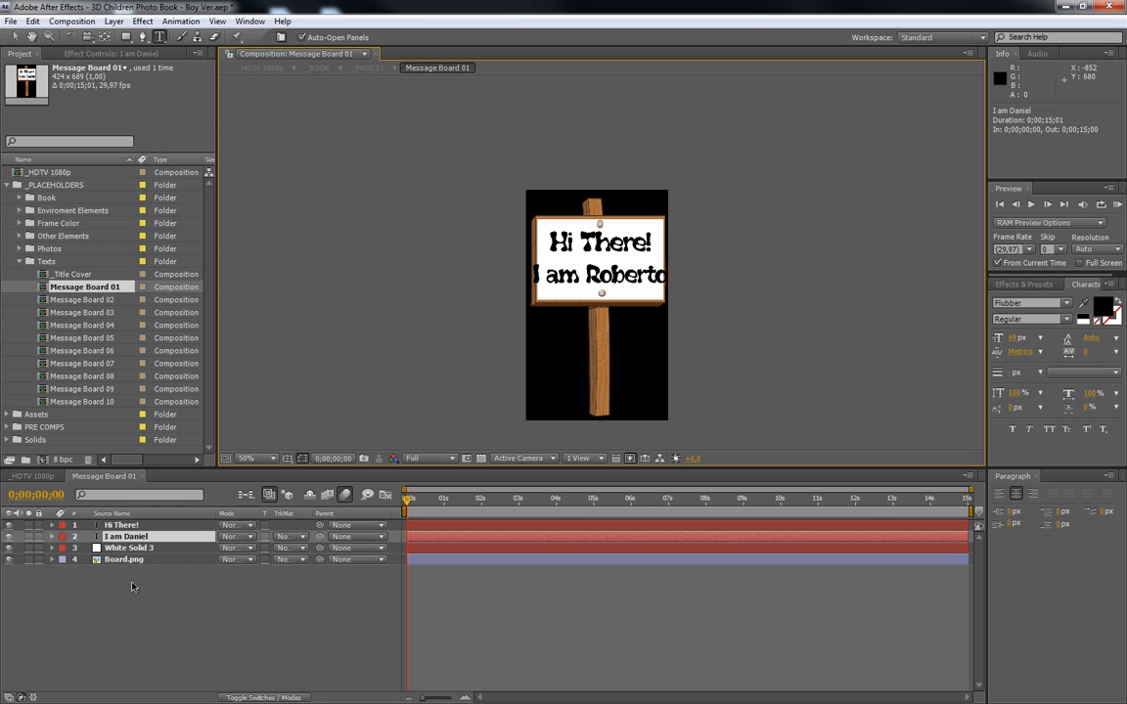
key("KP_Enter")
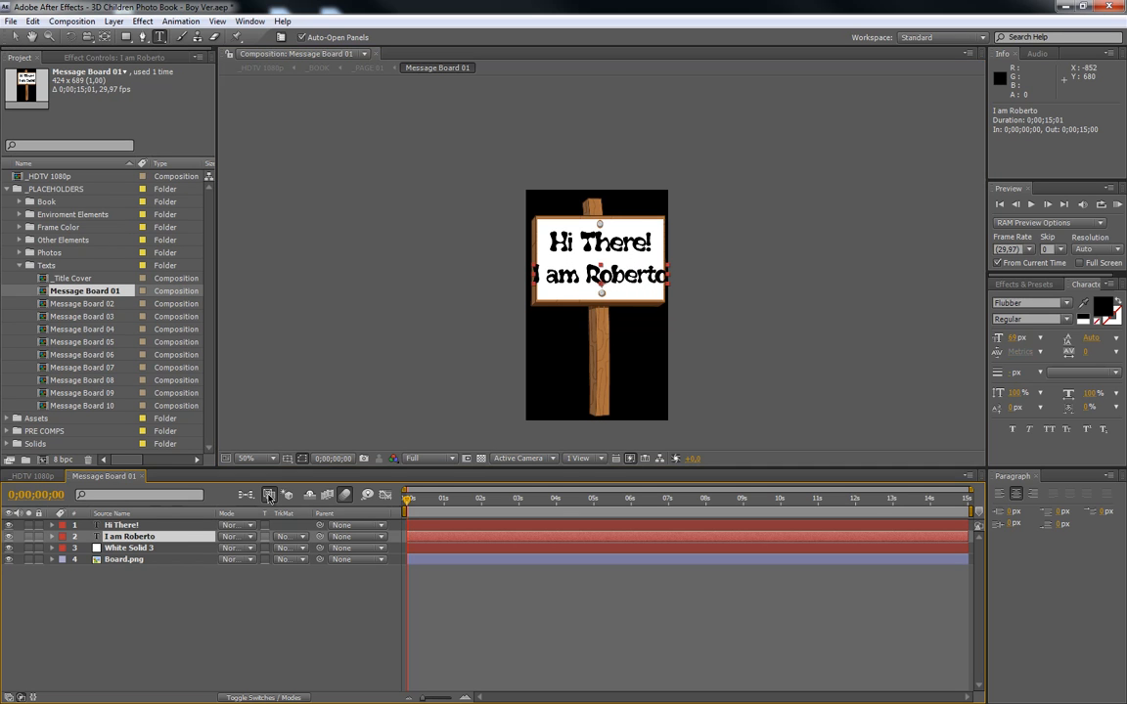
left_click_drag(1011, 340, 998, 336)
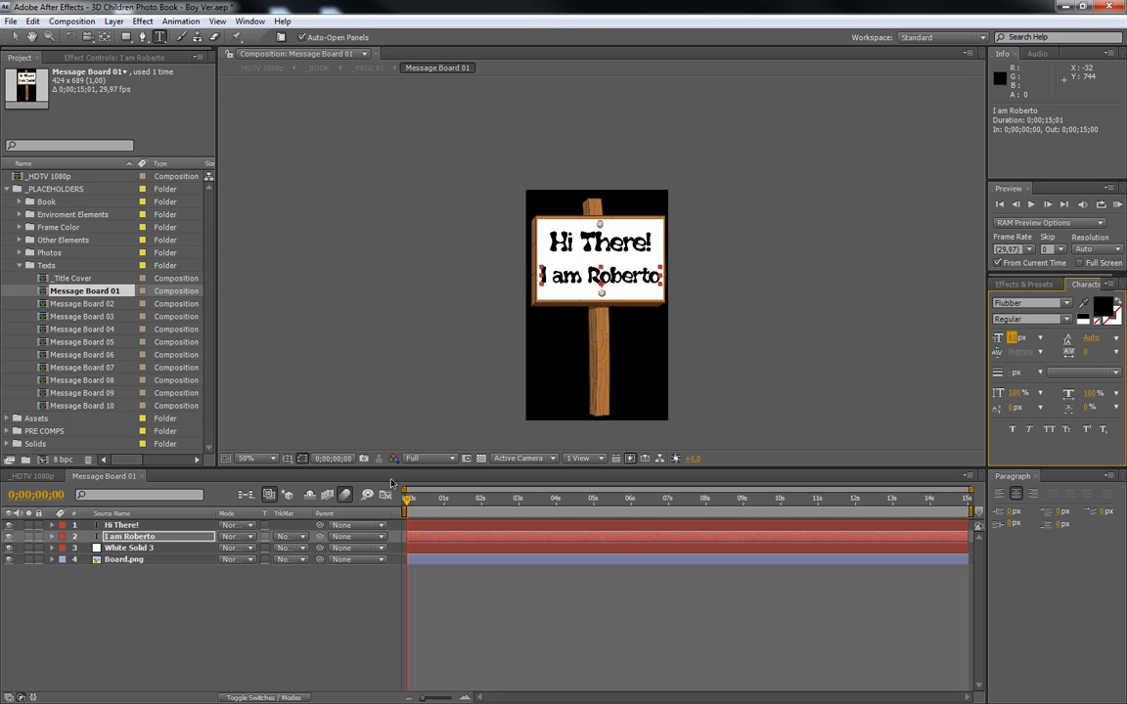
left_click(33, 475)
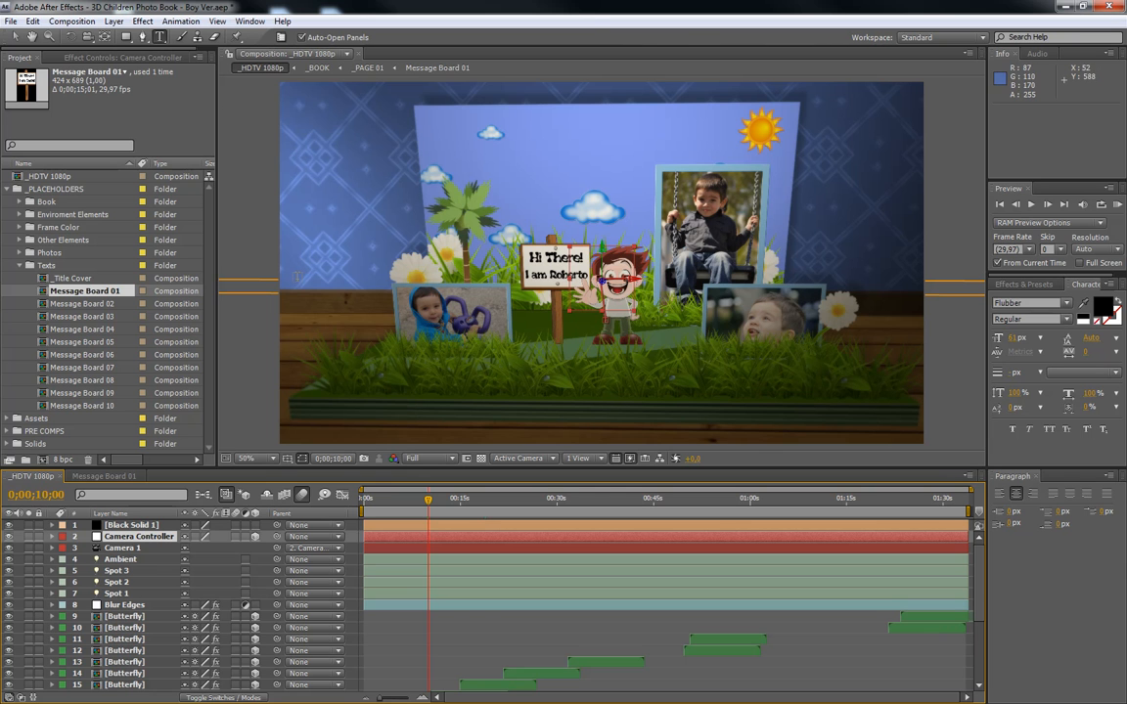
Hide the layer controls in the _HDTV 1080p view and switch back to the Selection tool
left_click(217, 21)
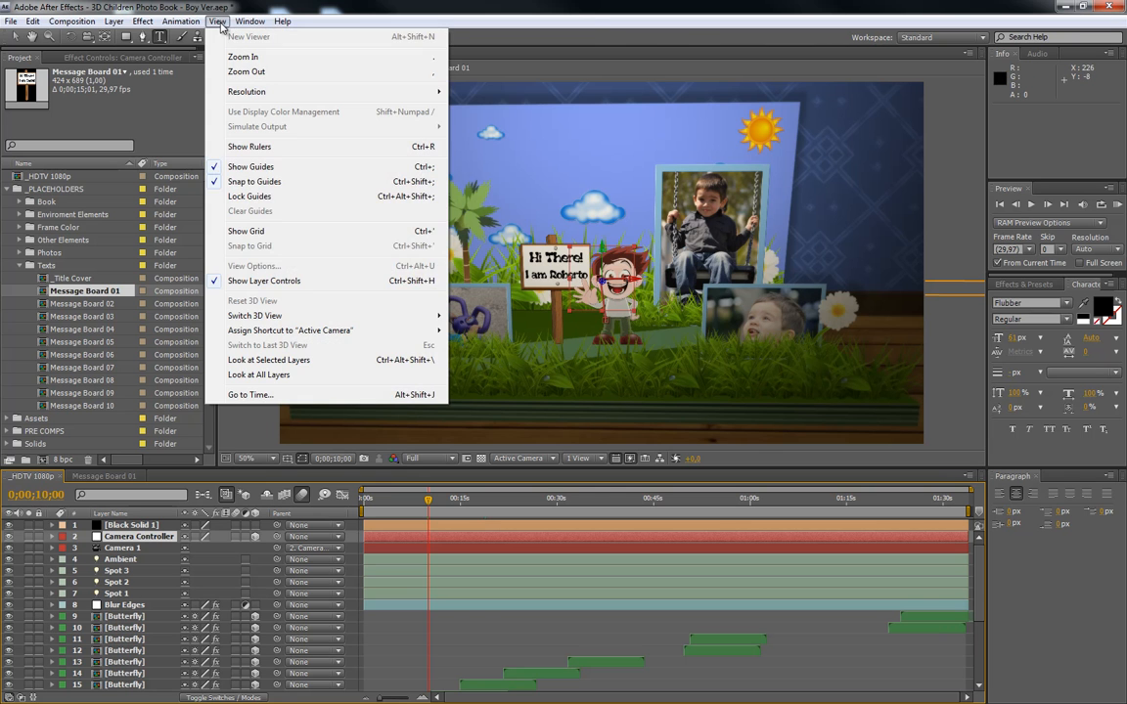
left_click(267, 279)
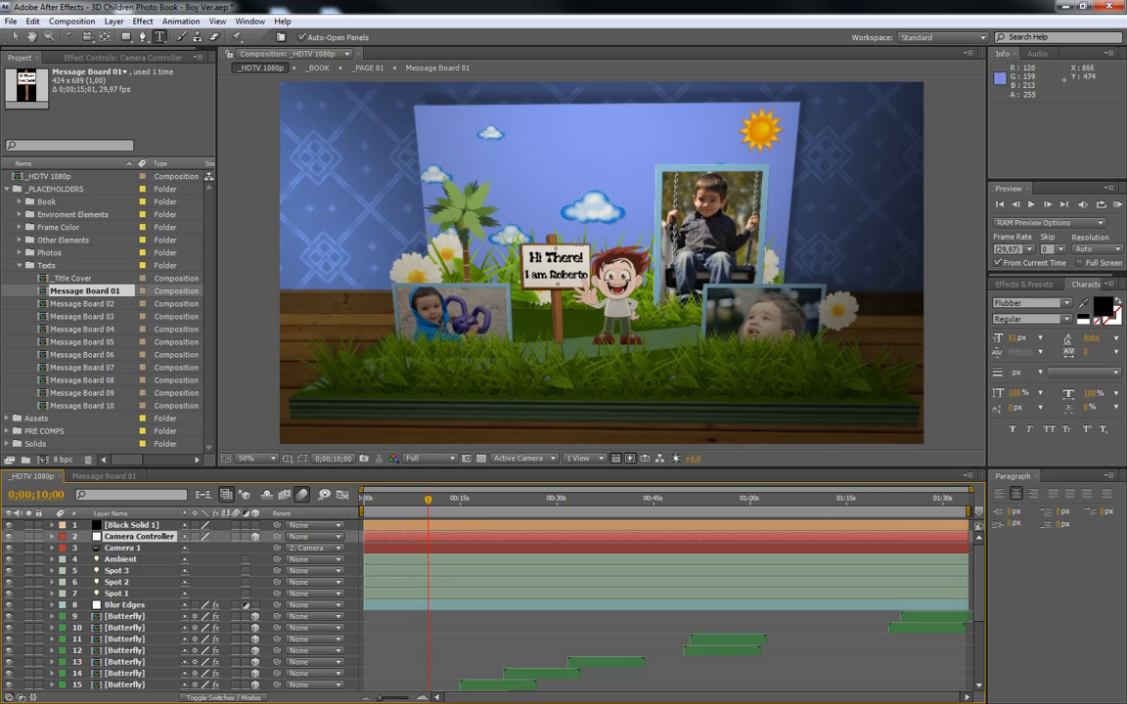
left_click(14, 37)
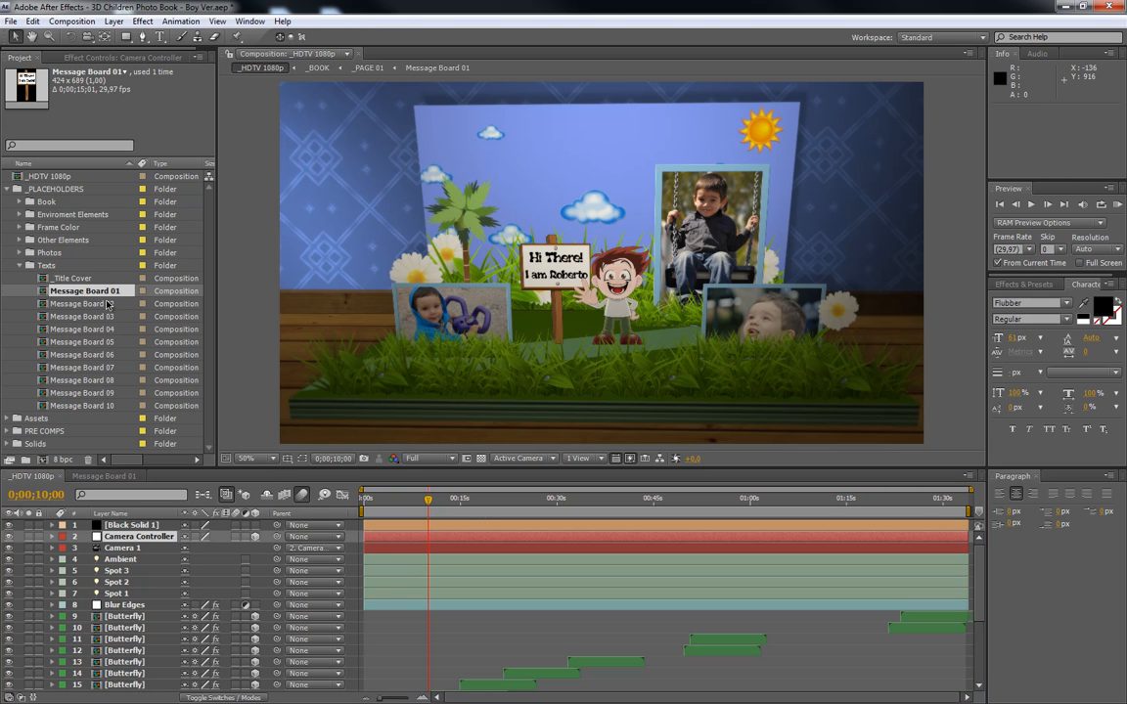
Move the _HDTV 1080p time to 0;00;19;02, and replace the first text line of the Message Board 02 composition with "My 2nd"
left_click_drag(431, 504, 486, 506)
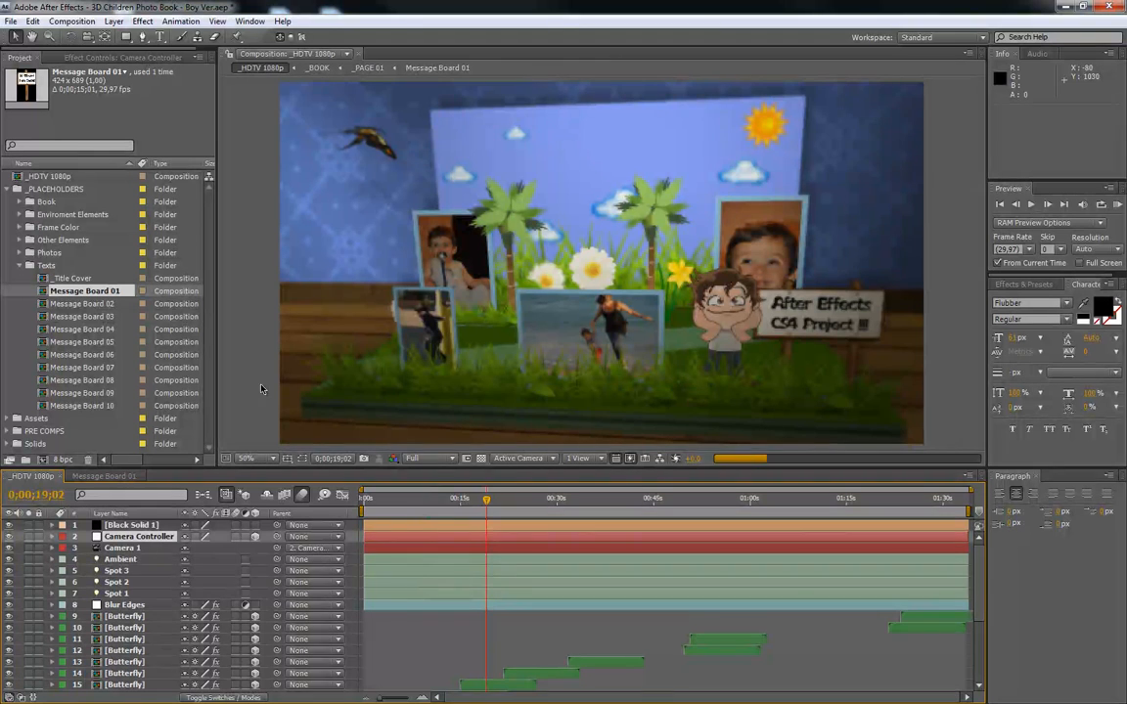
double_click(84, 305)
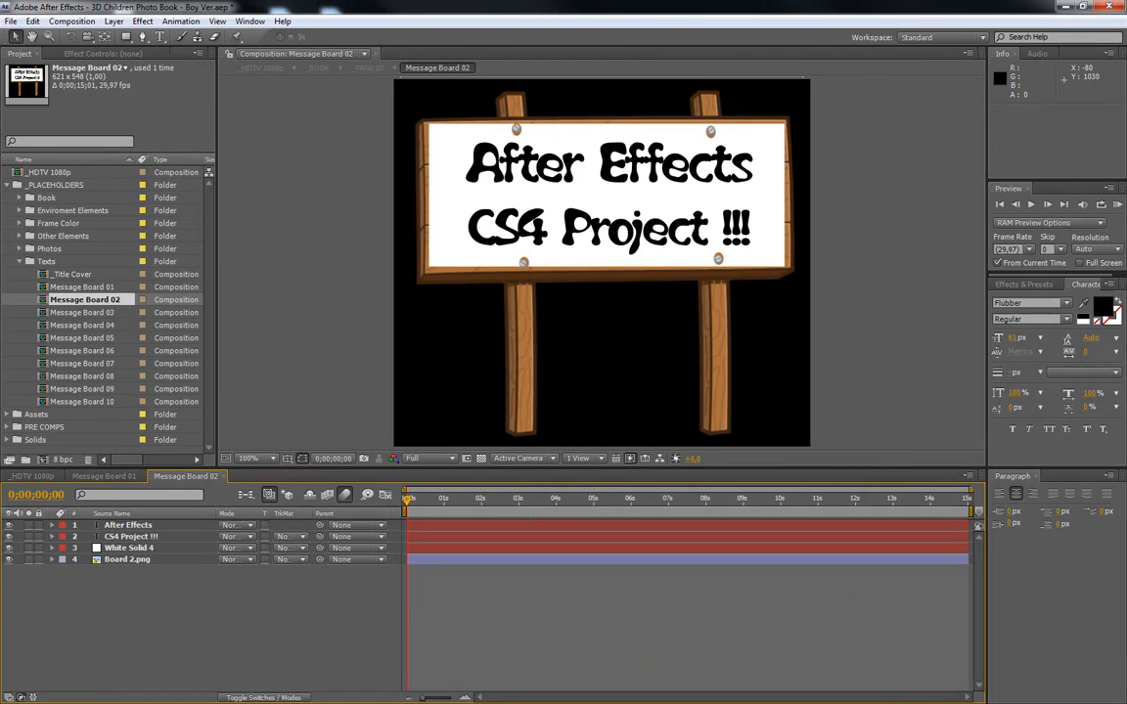
left_click(143, 527)
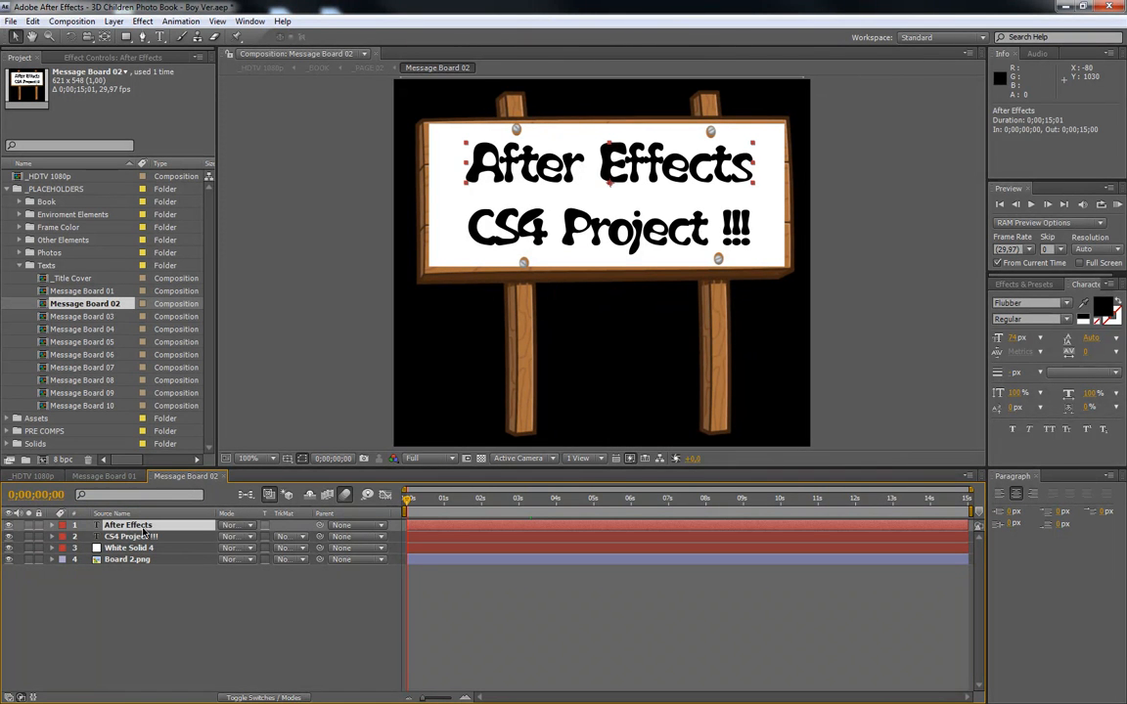
double_click(144, 529)
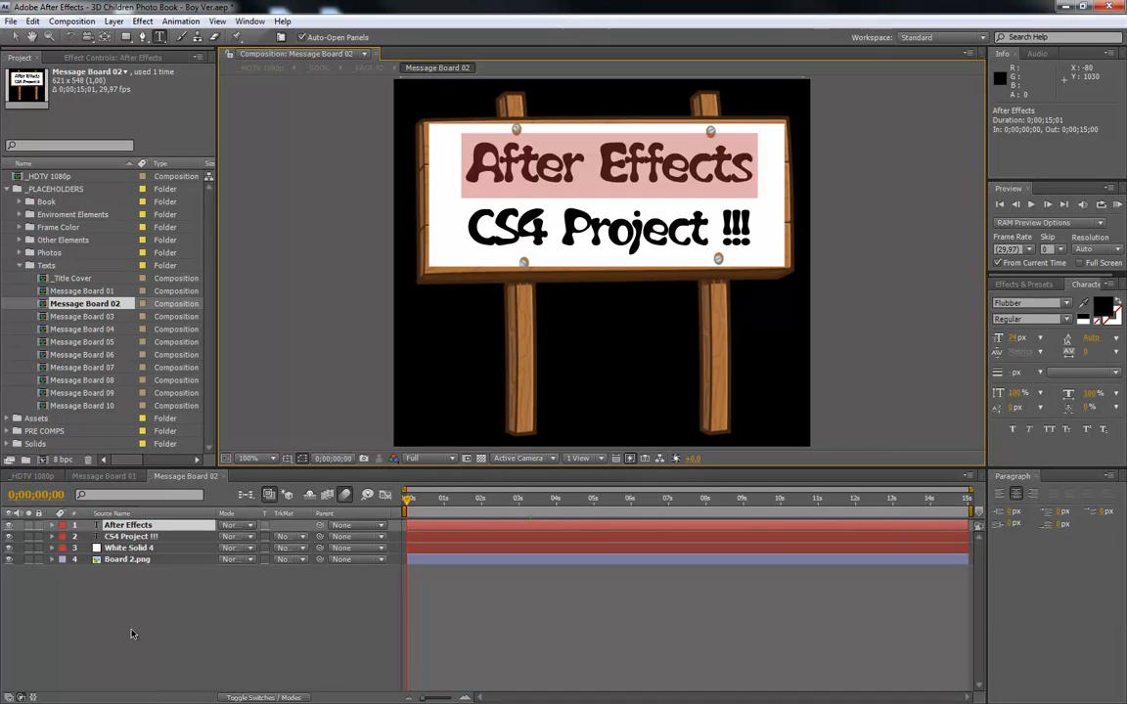
type("My 2nd")
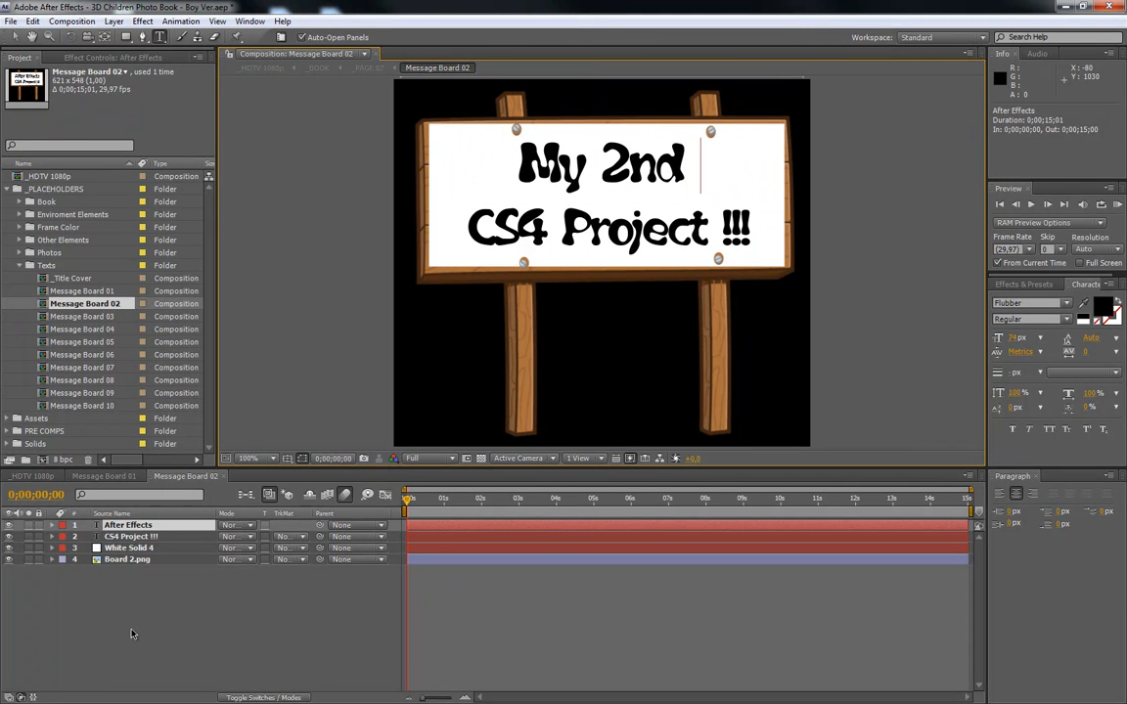
Replace the second text line of Message Board 02 with "Message Here !!"
double_click(128, 537)
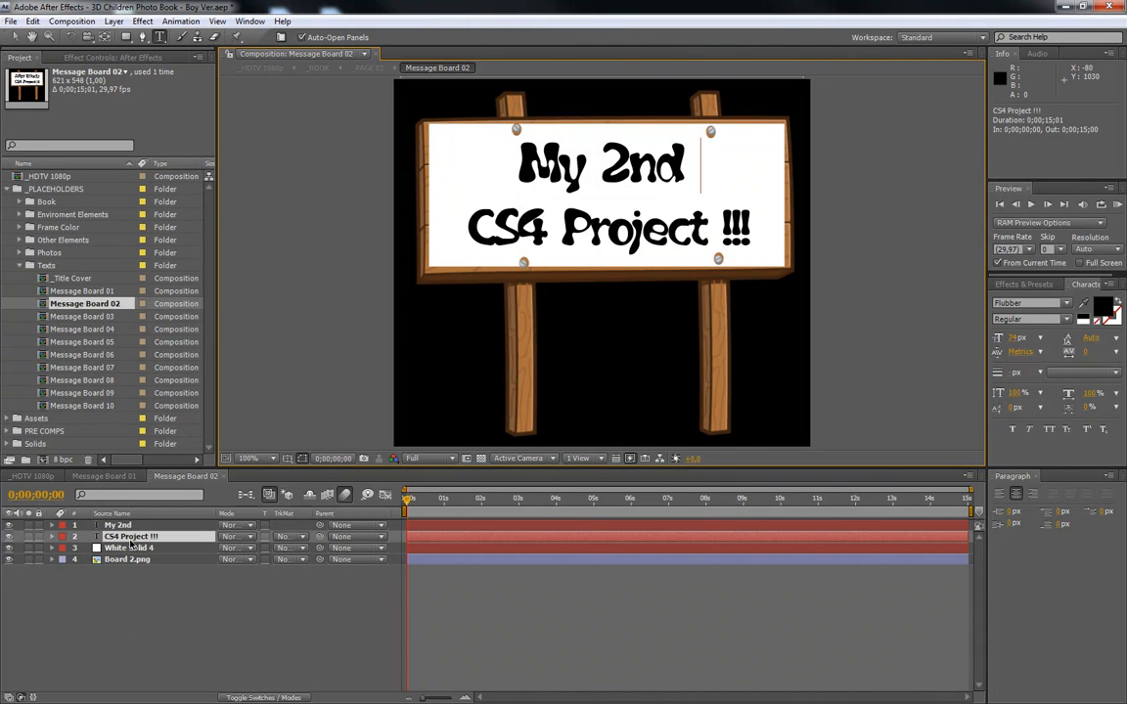
type("Mess")
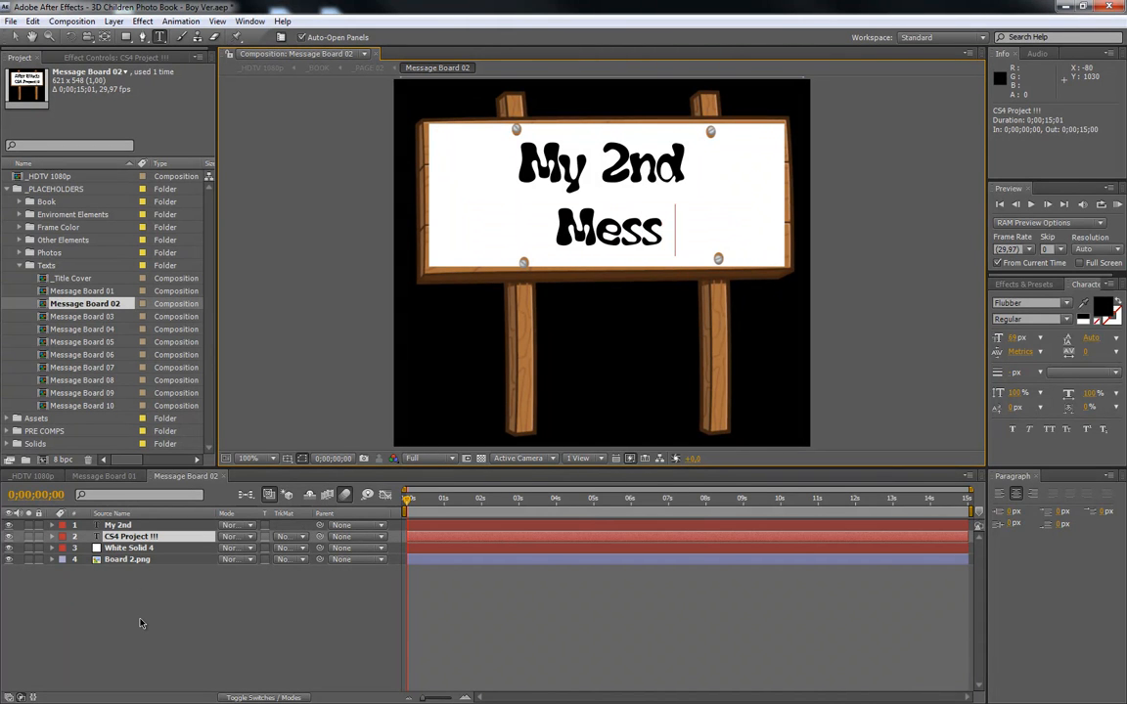
type("age Here!!")
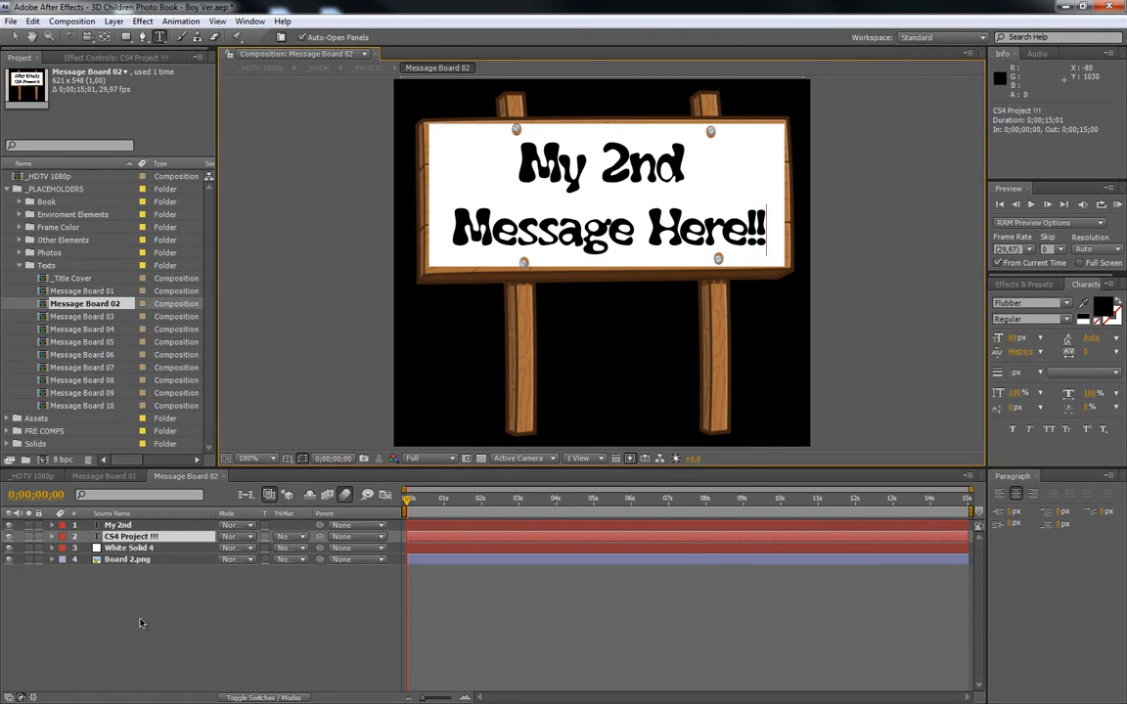
key("Left")
key("Left")
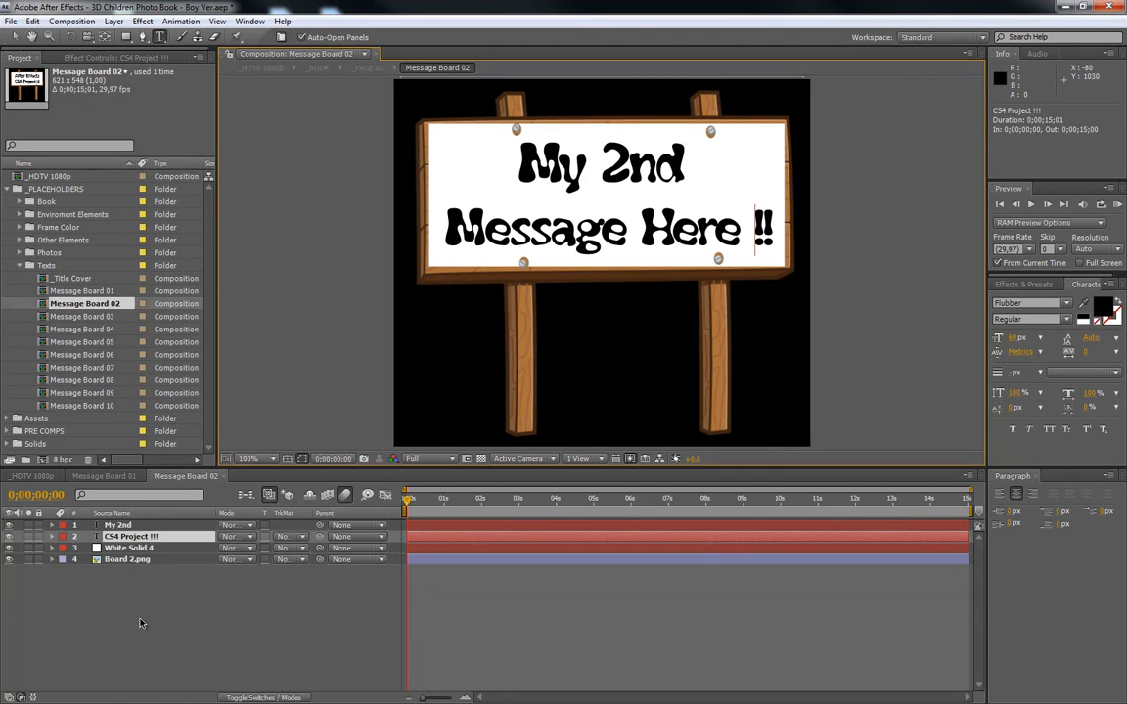
Check the second message board in _HDTV 1080p at 0;00;17;21, and close both Message Board compositions, returning to the Selection tool
left_click(32, 475)
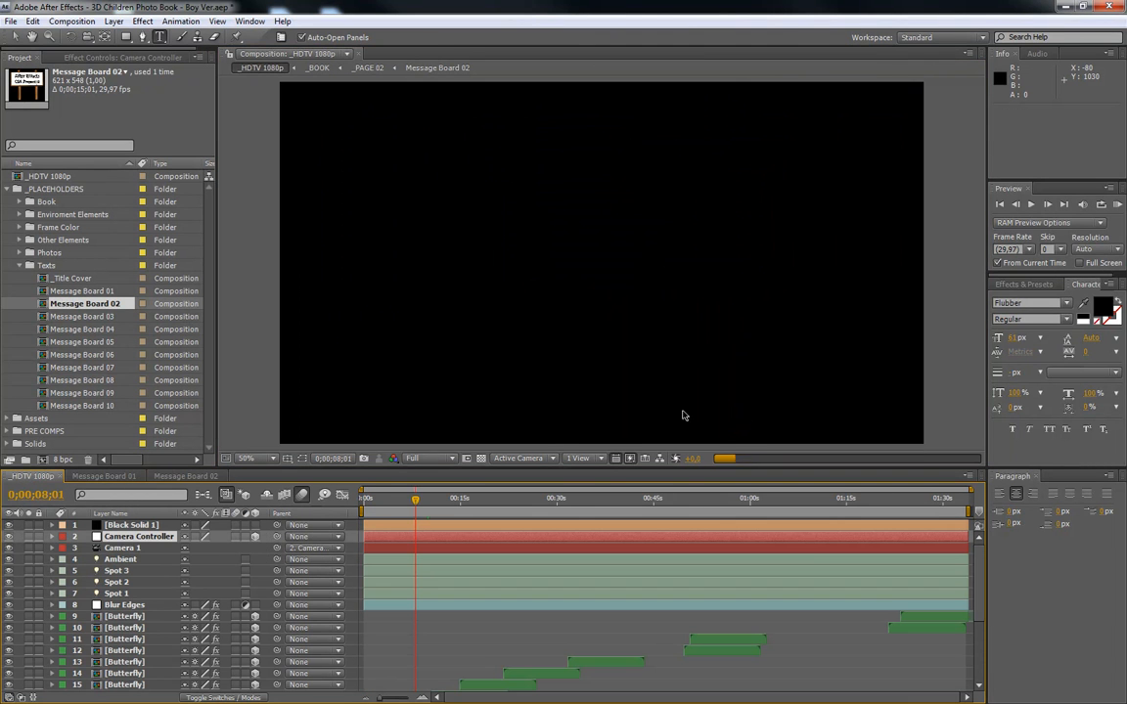
left_click_drag(419, 501, 478, 502)
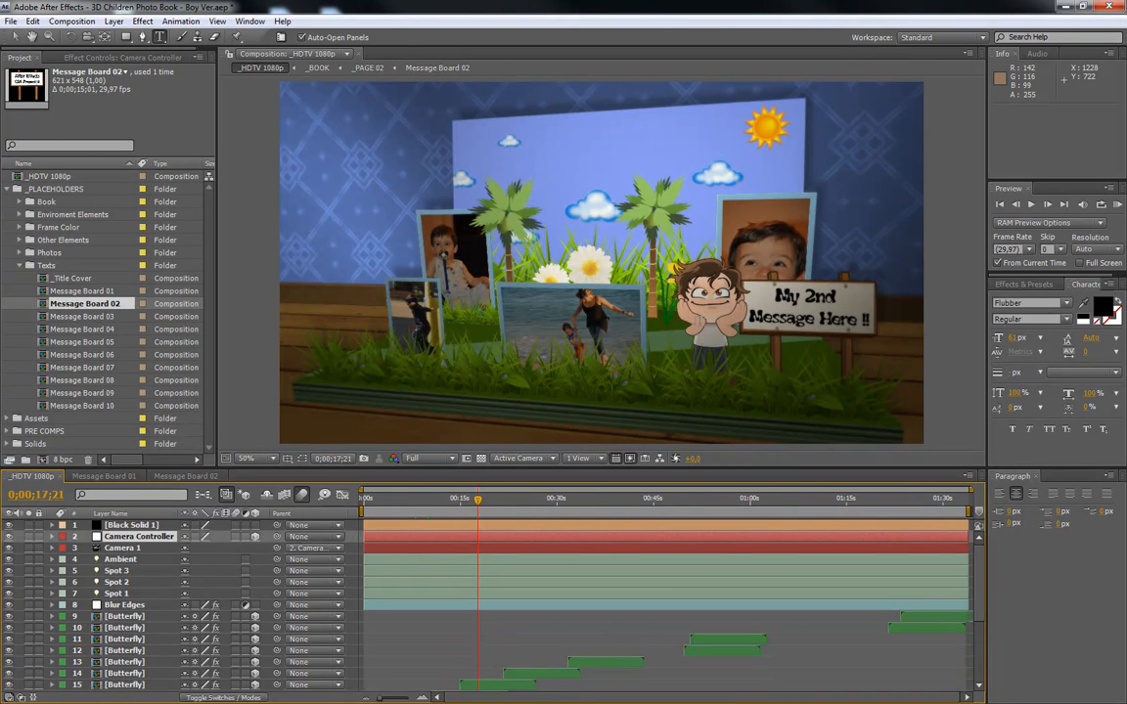
left_click(196, 476)
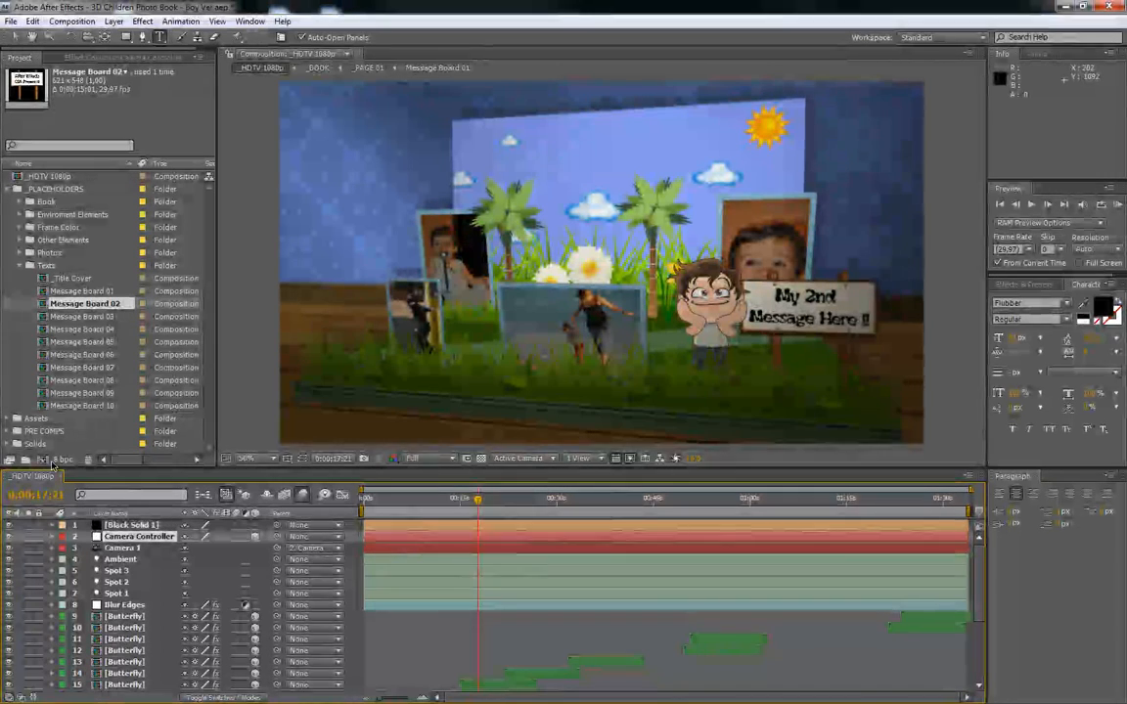
left_click(15, 37)
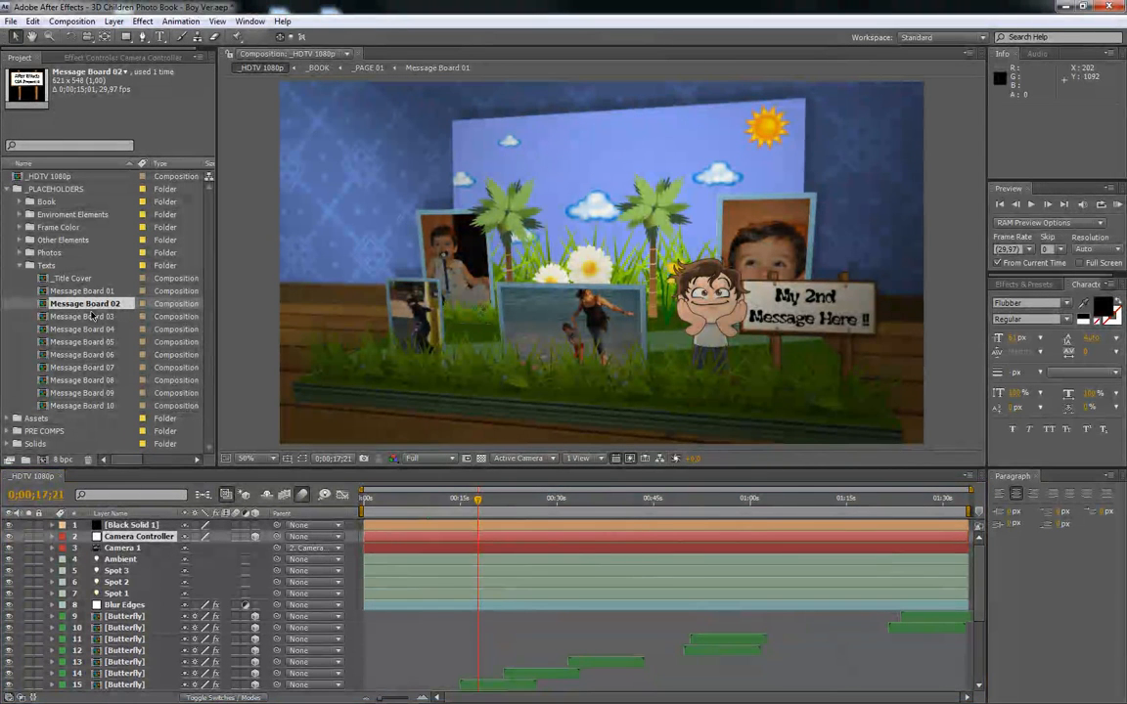
Collapse the Texts folder in the project and expand the Other Elements folder
left_click(91, 316)
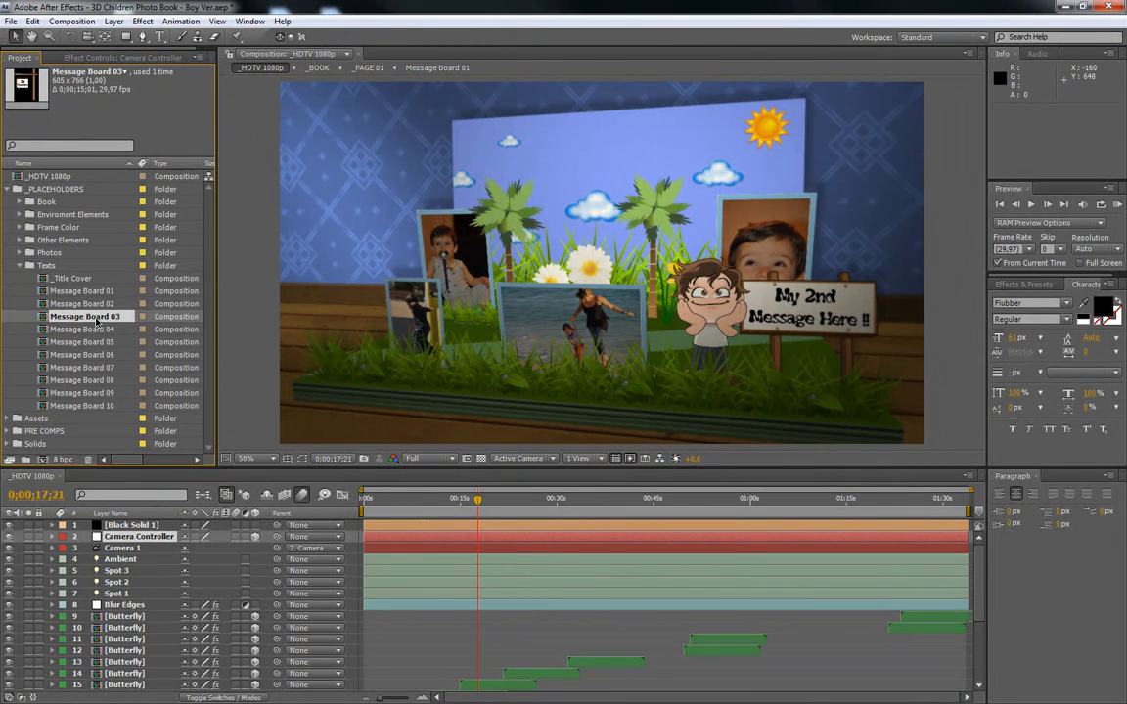
left_click(19, 266)
left_click(49, 265)
left_click(47, 252)
left_click(49, 265)
left_click(47, 253)
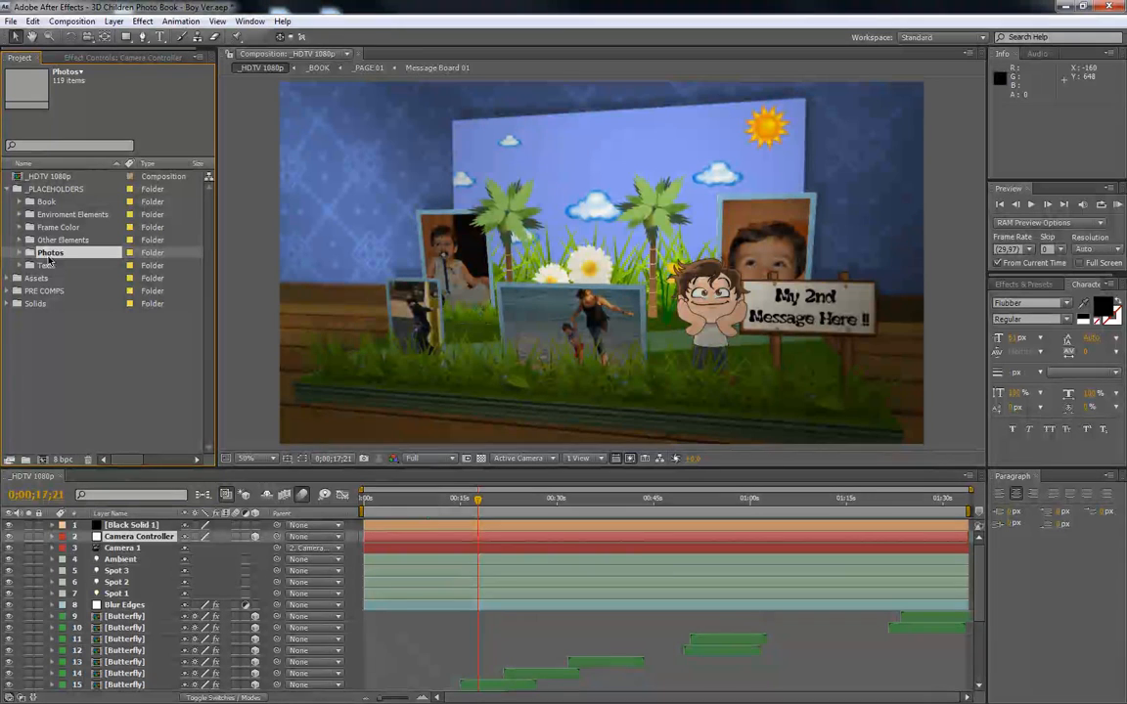
left_click(52, 240)
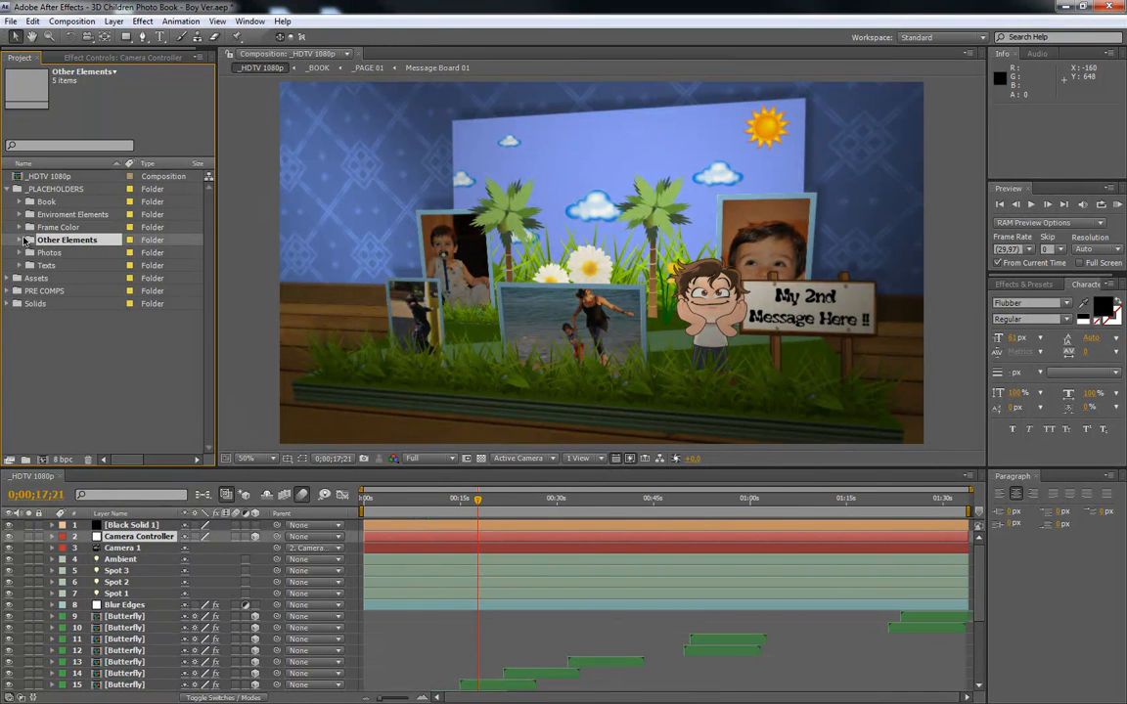
left_click(22, 240)
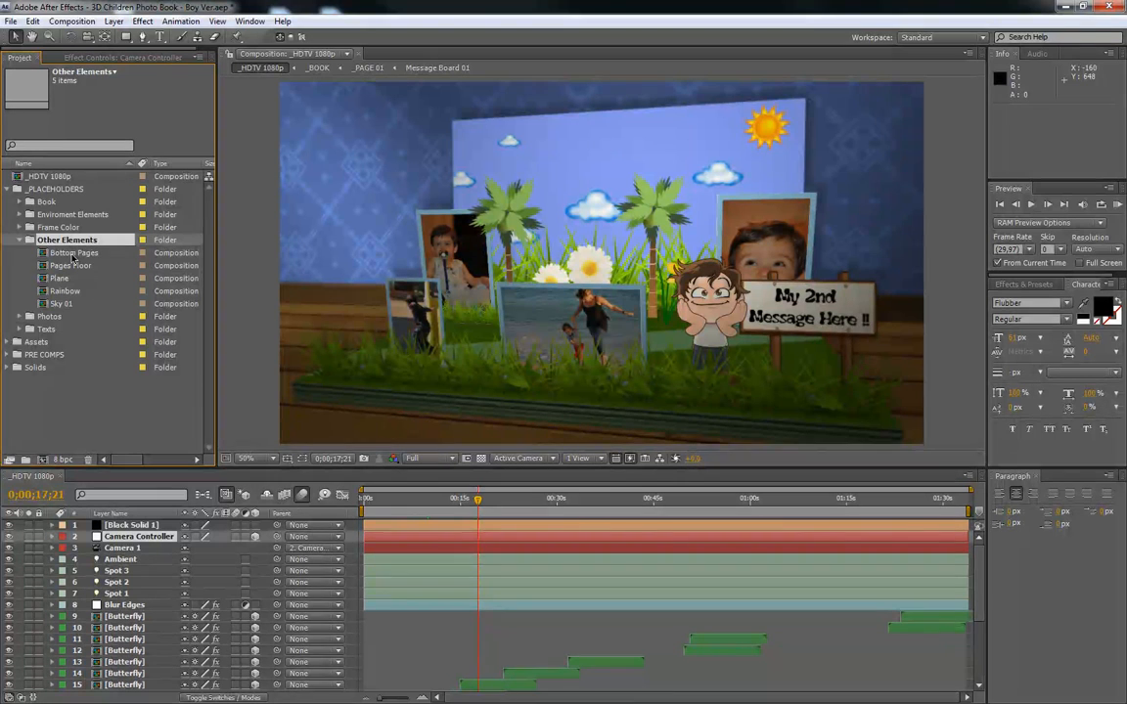
Open the Pages Floor composition from Other Elements, and examine the page floor in _HDTV 1080p at 0;00;25;13
left_click(74, 254)
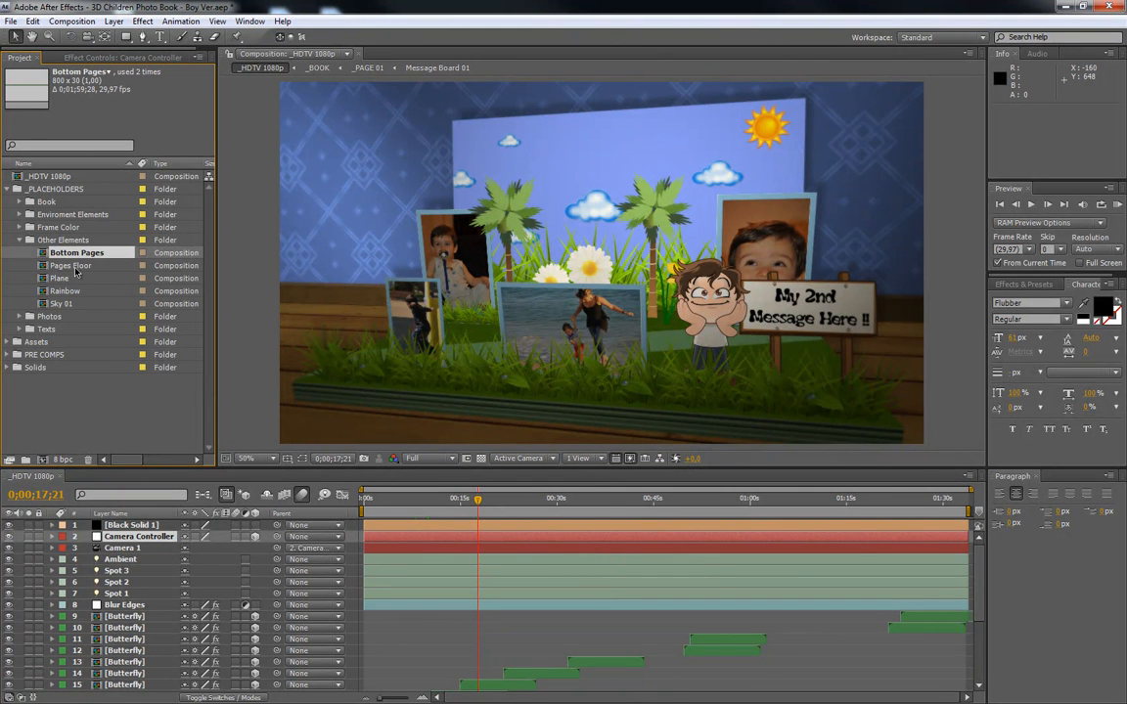
left_click(75, 267)
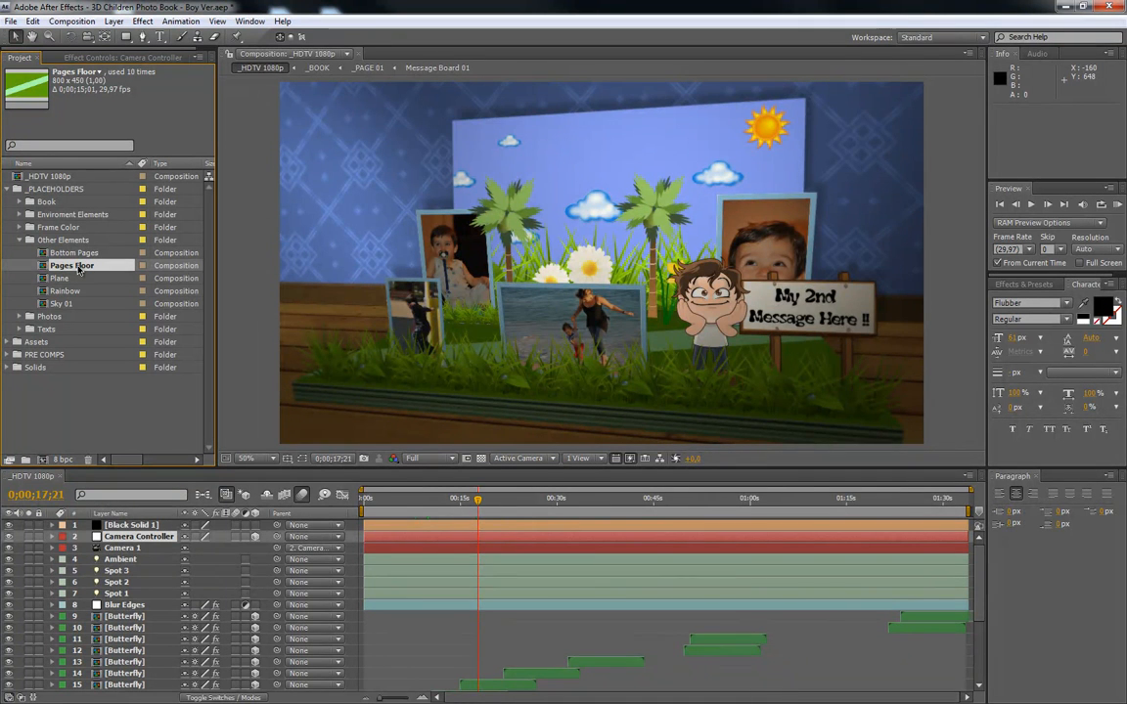
double_click(78, 268)
left_click_drag(442, 501, 417, 502)
left_click(33, 478)
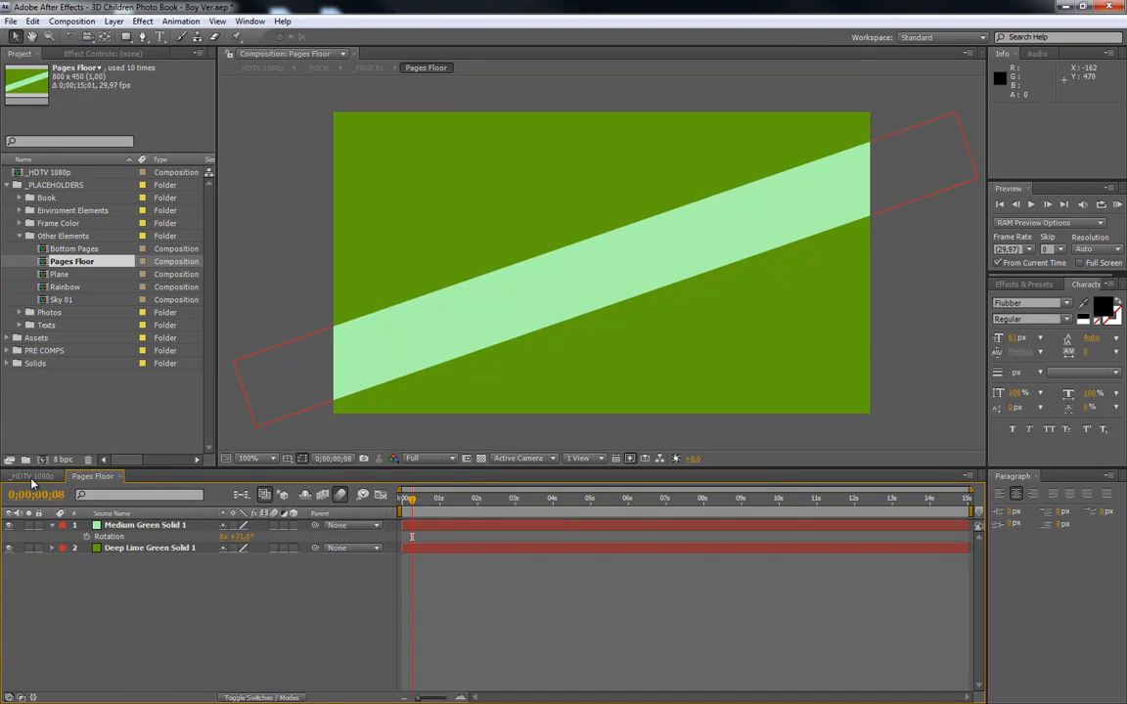
left_click_drag(389, 504, 529, 512)
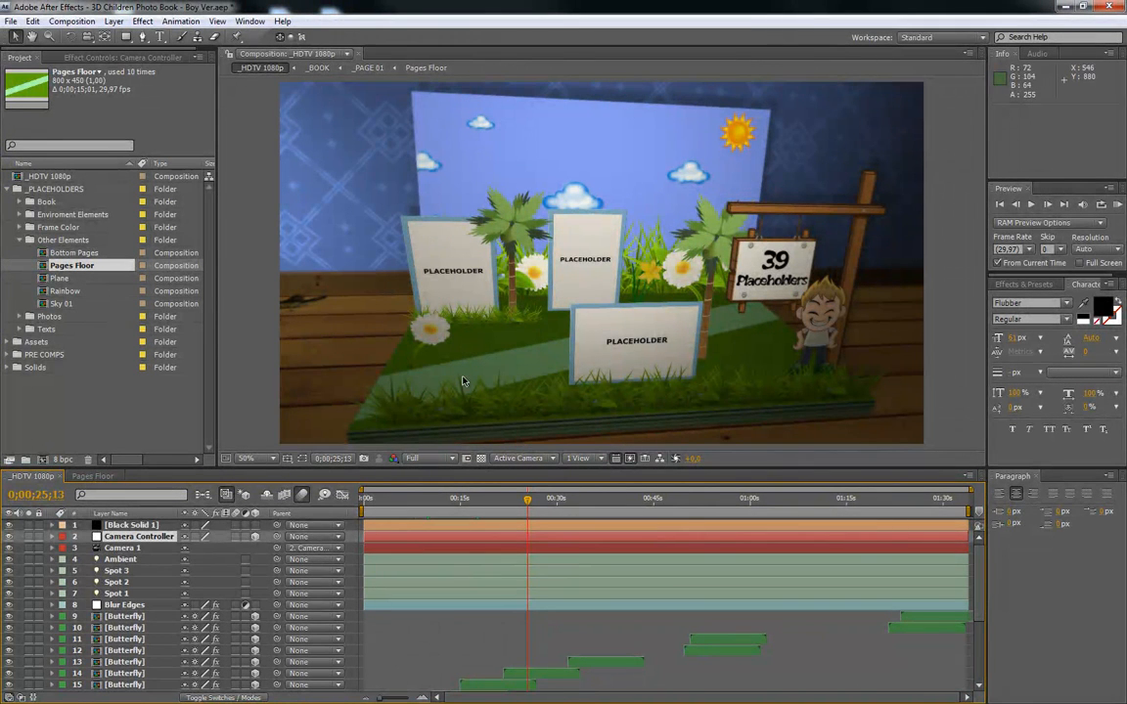
Return to the start of the Pages Floor composition and hide the Medium Green Solid 1 layer
left_click(100, 478)
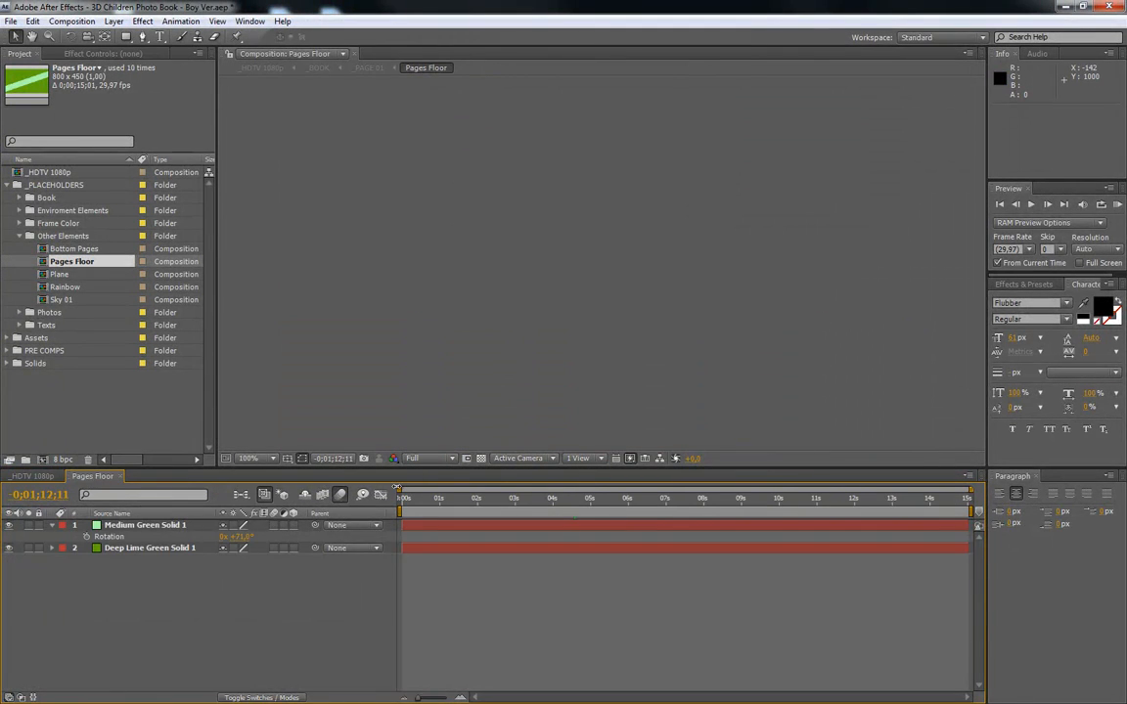
left_click(397, 488)
left_click(10, 526)
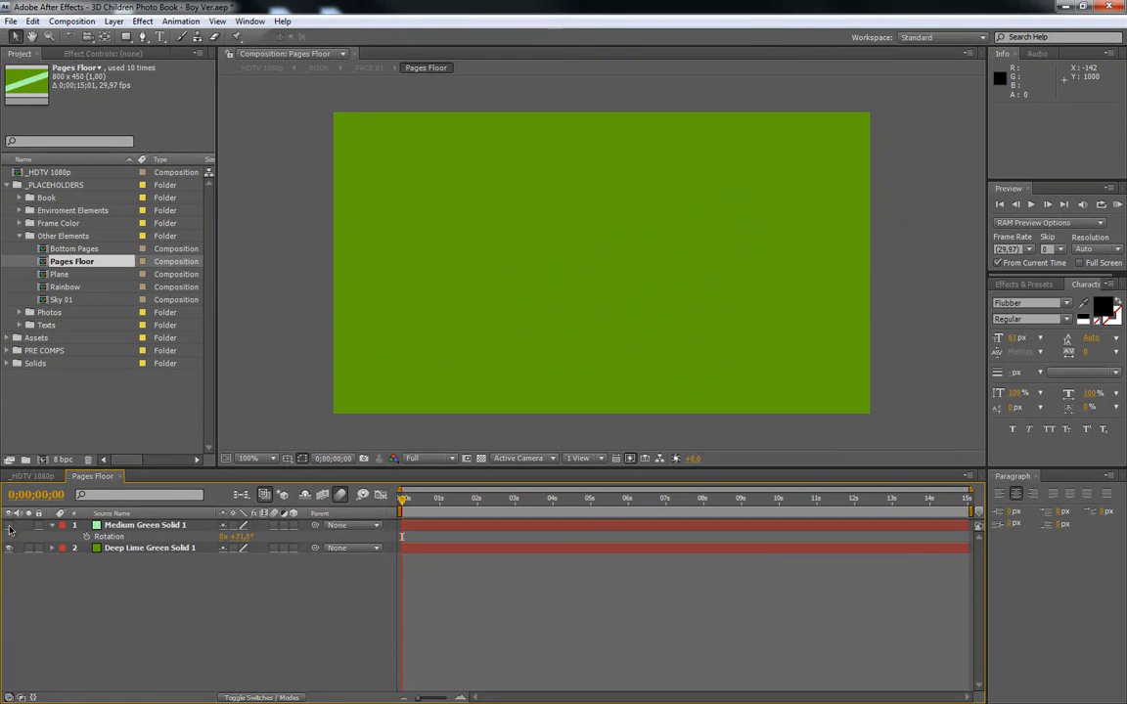
Add an 800 x 450 px solid in colour AAB22B to Pages Floor, and check the floor in _HDTV 1080p at 0;00;23;04
right_click(138, 563)
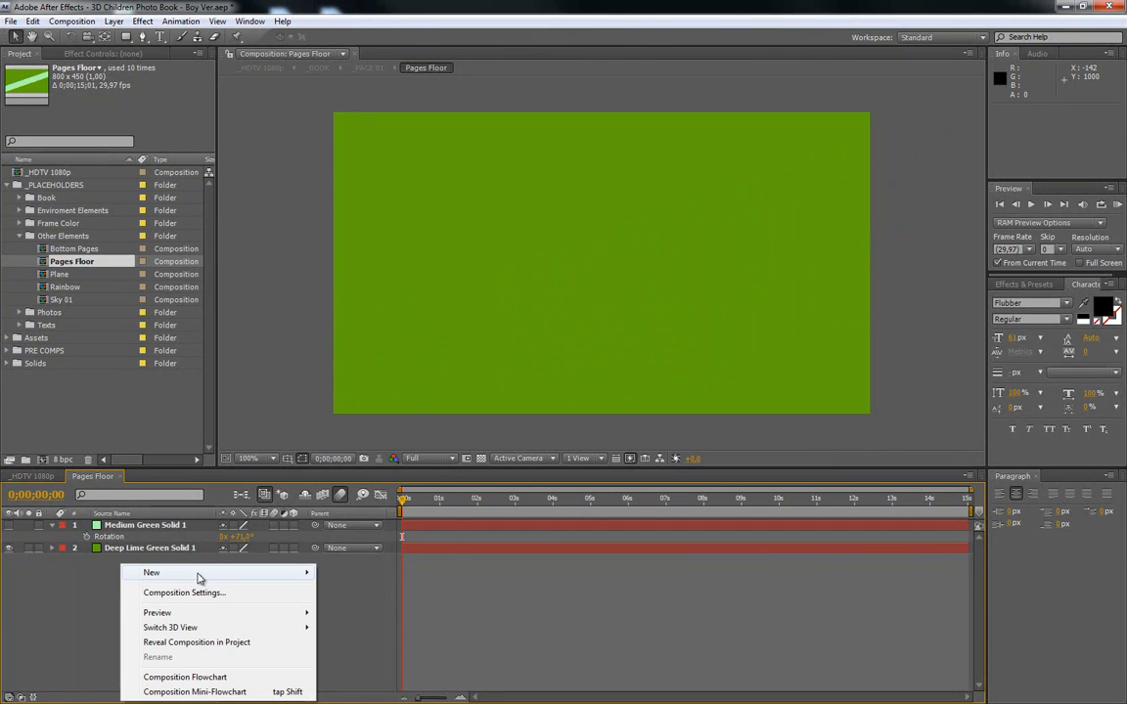
mouse_move(220, 573)
left_click(347, 484)
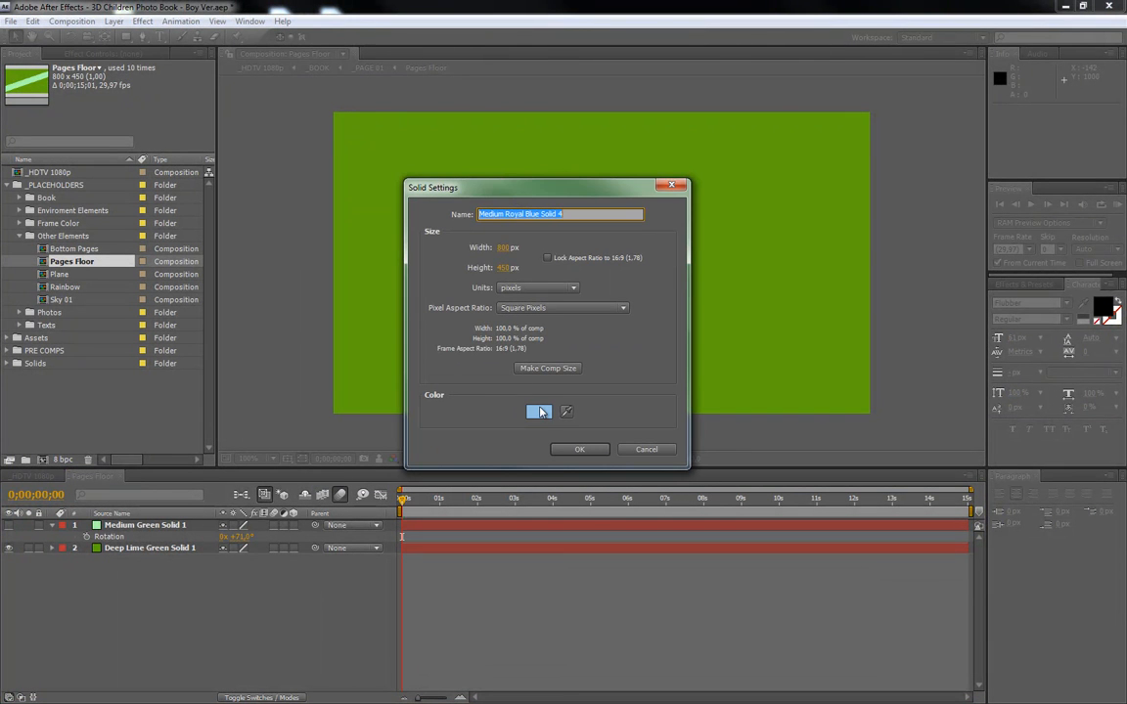
left_click(540, 412)
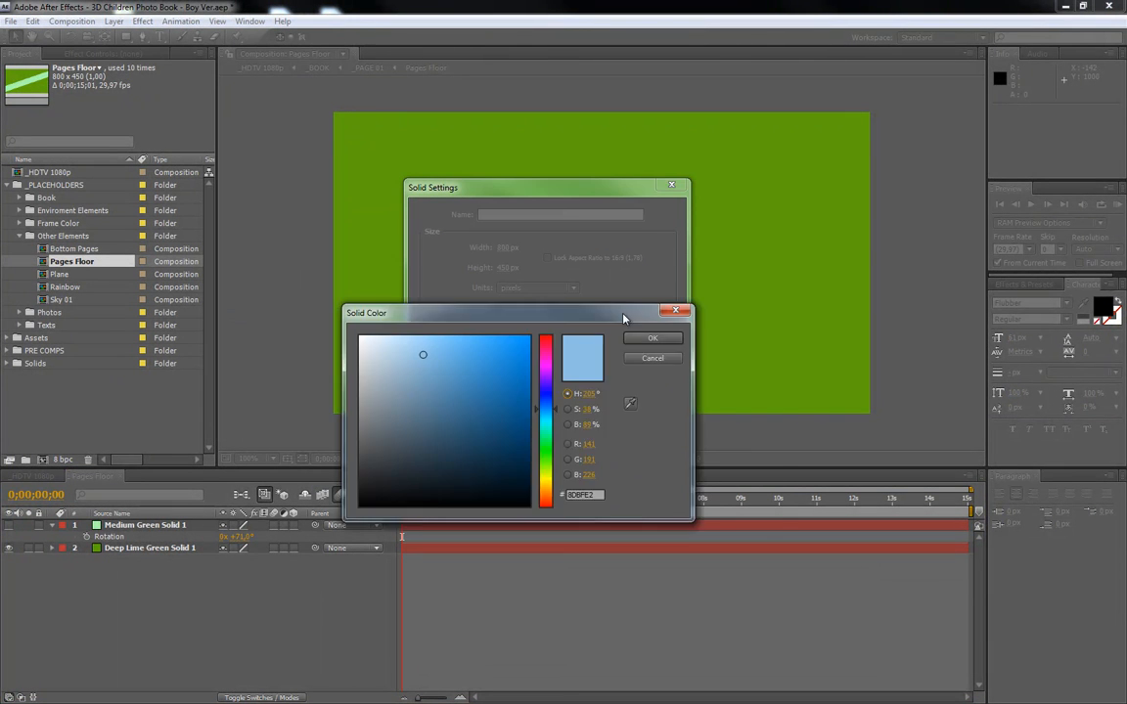
left_click_drag(489, 319, 572, 307)
left_click(626, 477)
mouse_move(559, 385)
left_mouse_down()
mouse_move(571, 395)
mouse_move(568, 385)
left_mouse_up()
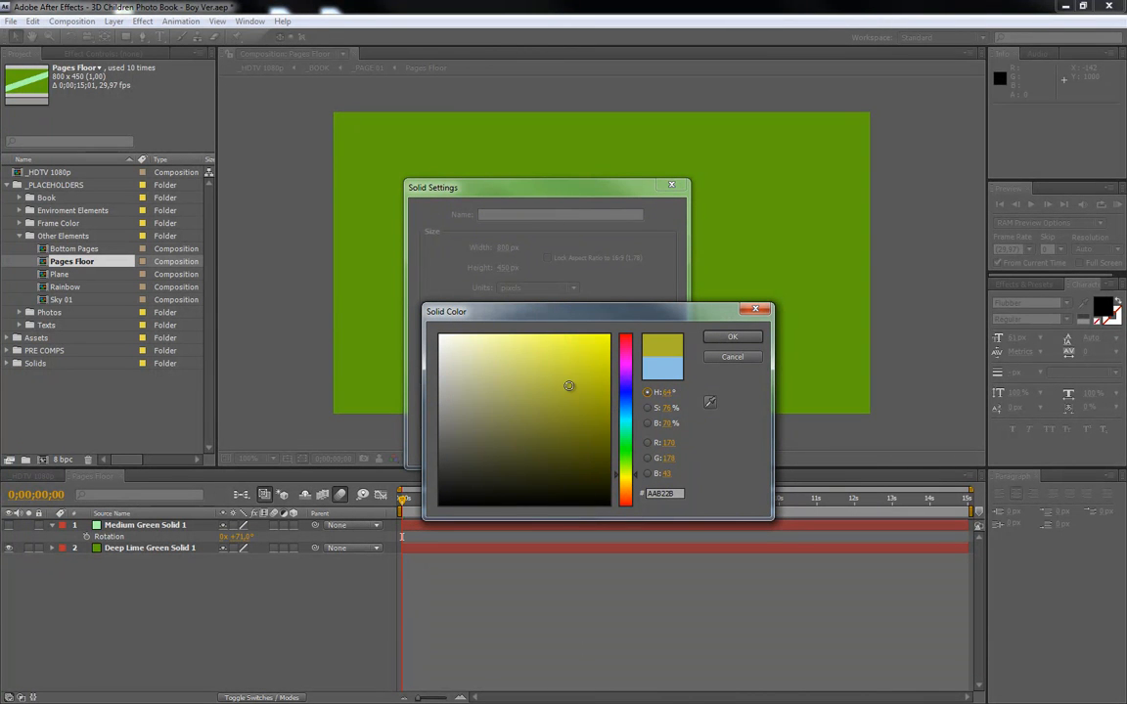
left_click(745, 336)
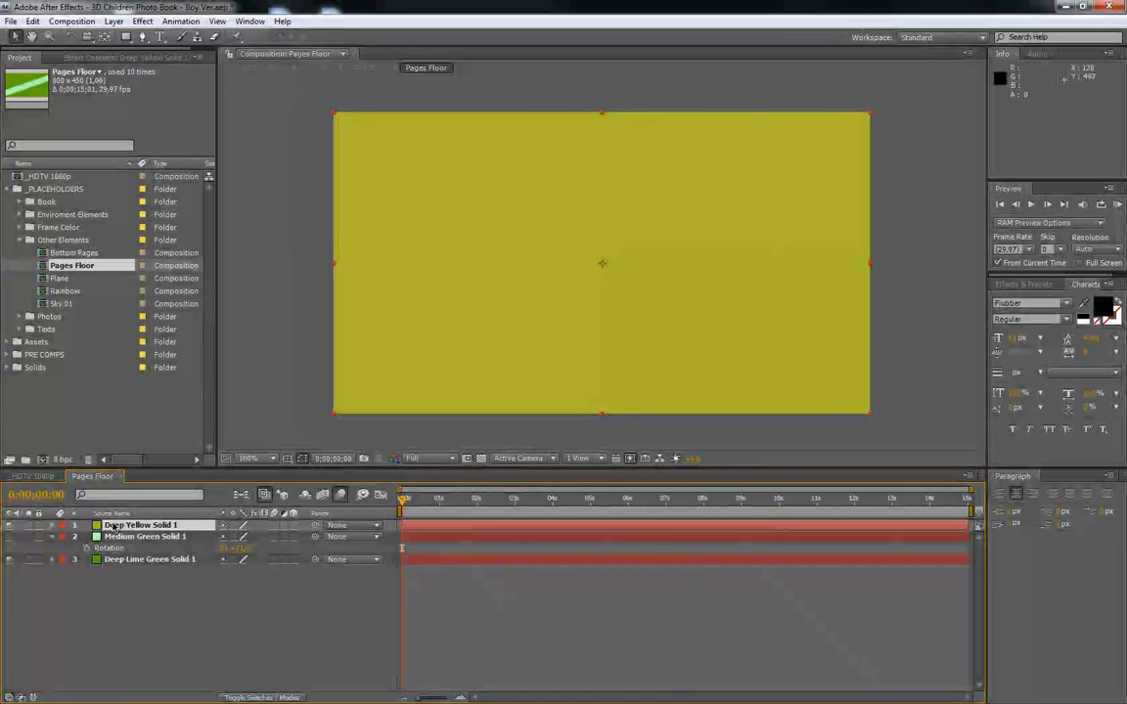
left_click(30, 476)
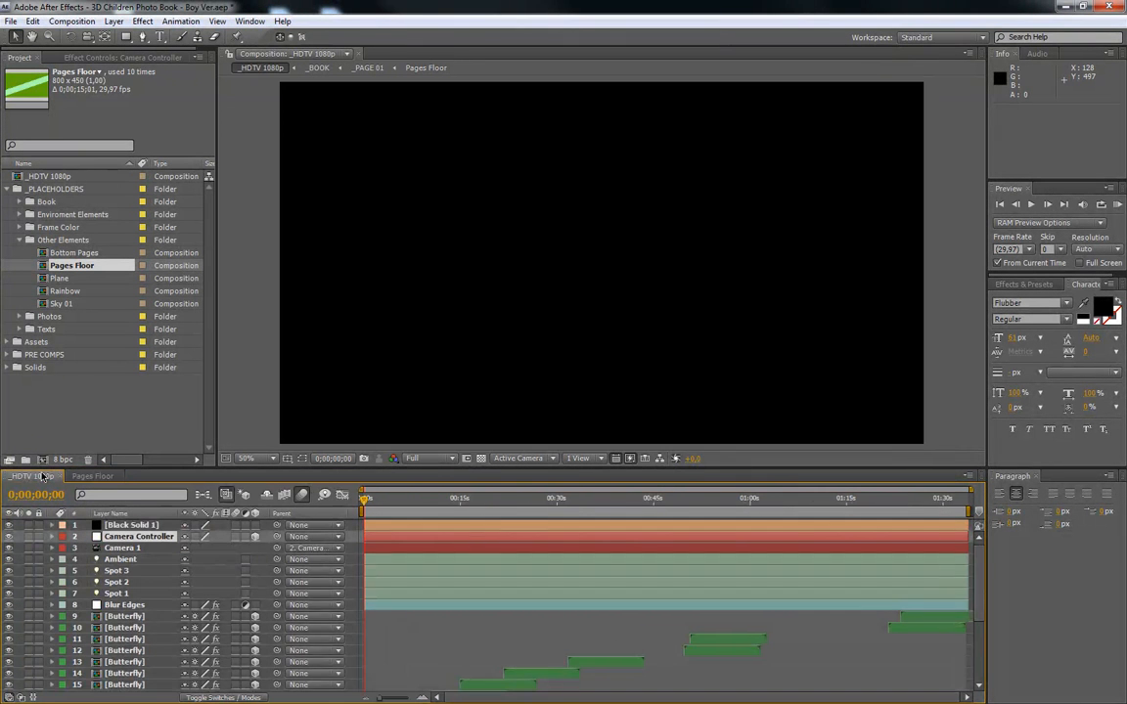
left_click_drag(465, 505, 513, 506)
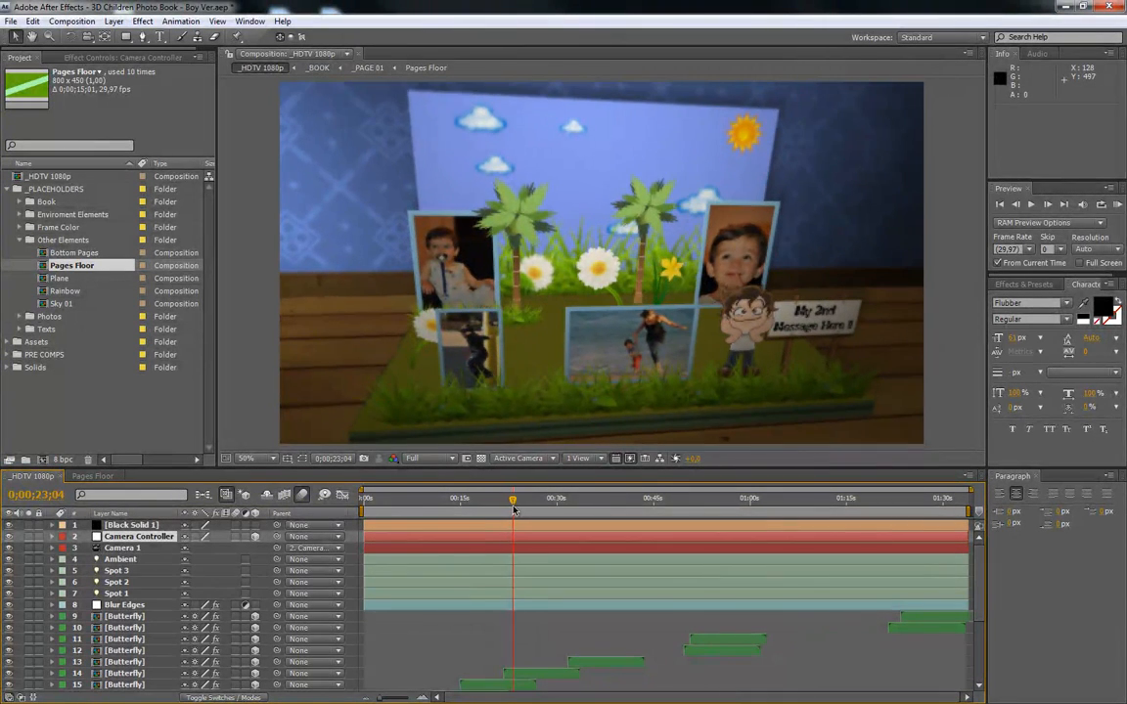
Recolour Deep Yellow Solid 1 in Pages Floor to orange BC6A09, and check the floor in _HDTV 1080p at 0;00;23;07
left_click(94, 476)
left_click(140, 525)
left_click(113, 20)
left_click(145, 52)
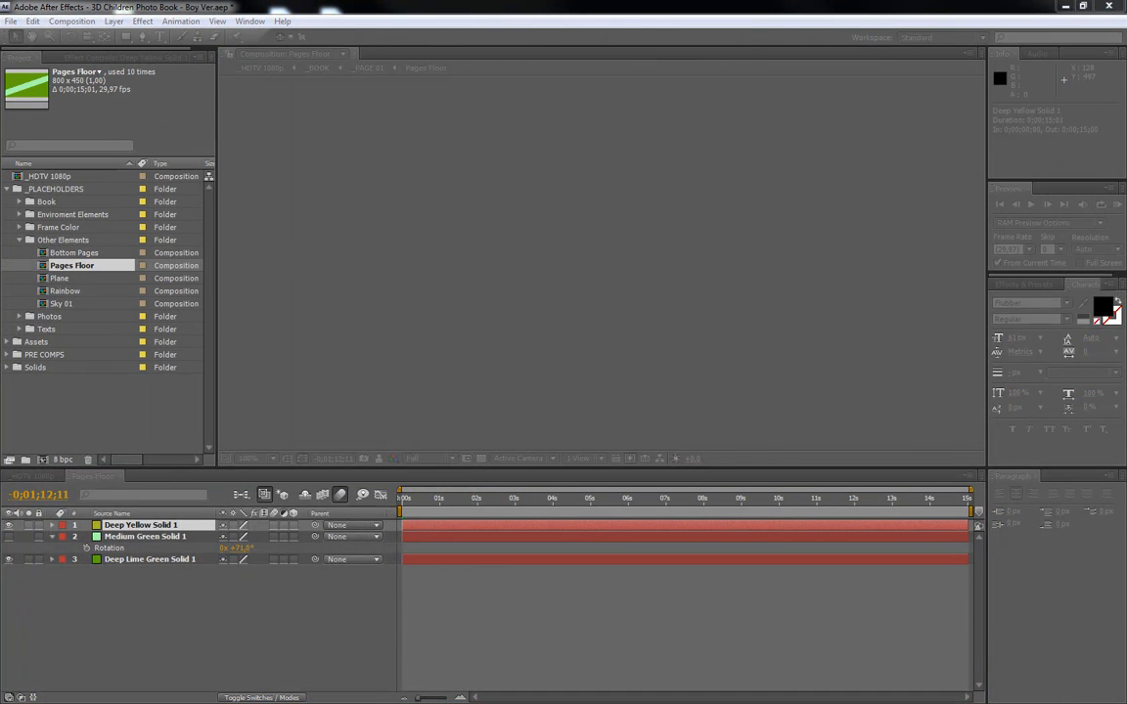
left_click(310, 413)
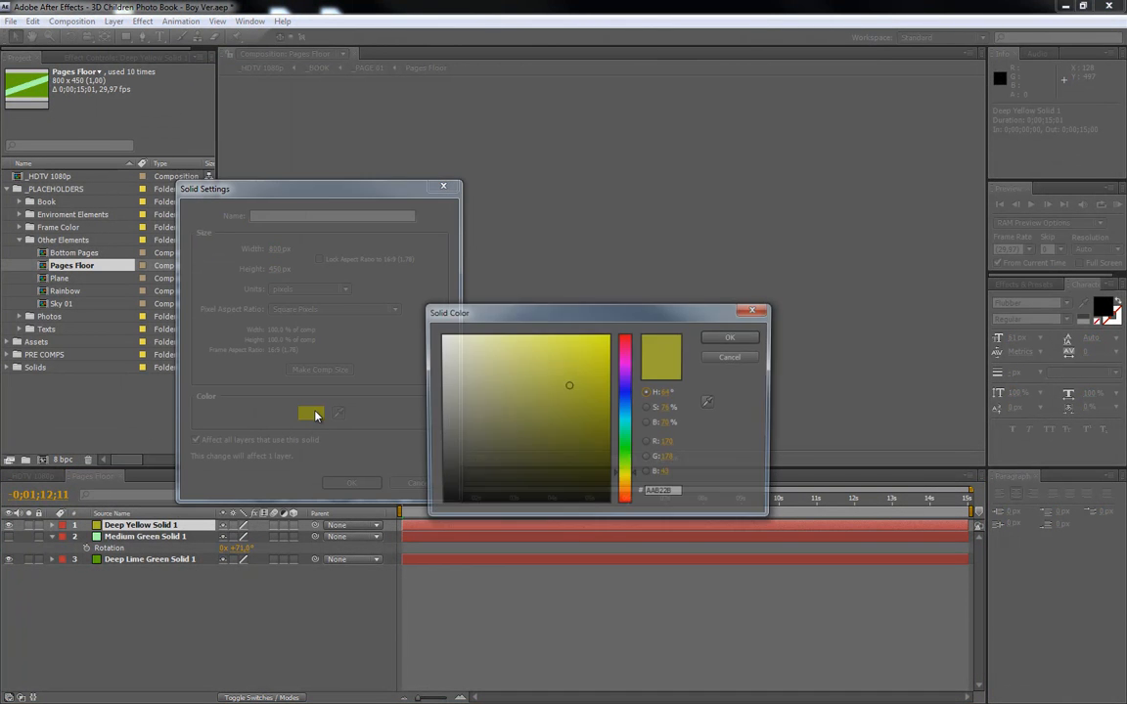
mouse_move(626, 377)
left_mouse_down()
mouse_move(631, 341)
mouse_move(640, 494)
left_mouse_up()
left_click(594, 404)
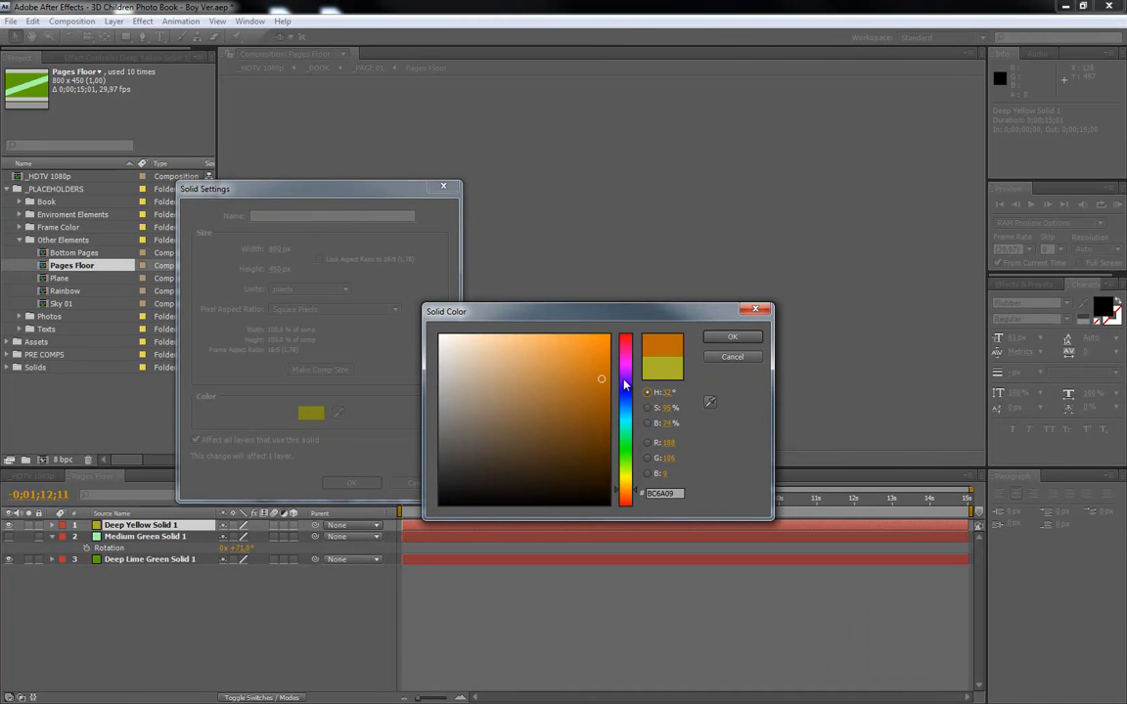
left_click(725, 339)
left_click(358, 484)
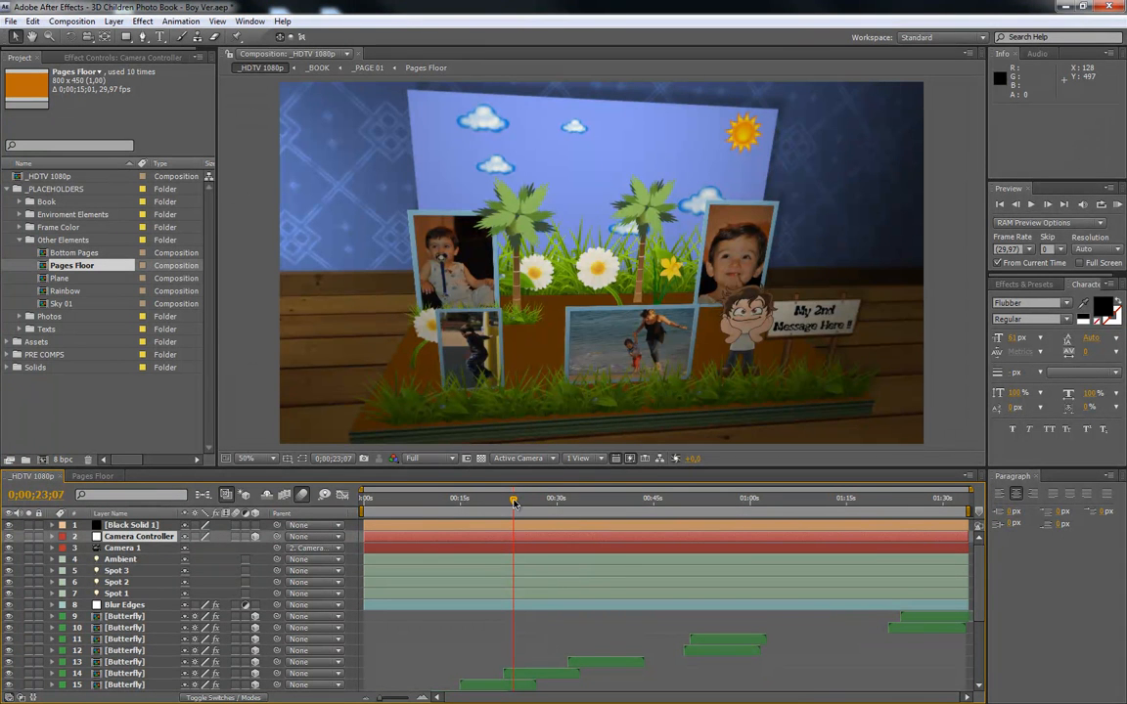
Move the orange solid below Medium Green Solid 1, show the green stripe again, and check the floor in _HDTV 1080p
left_click(104, 478)
left_click_drag(138, 527, 143, 553)
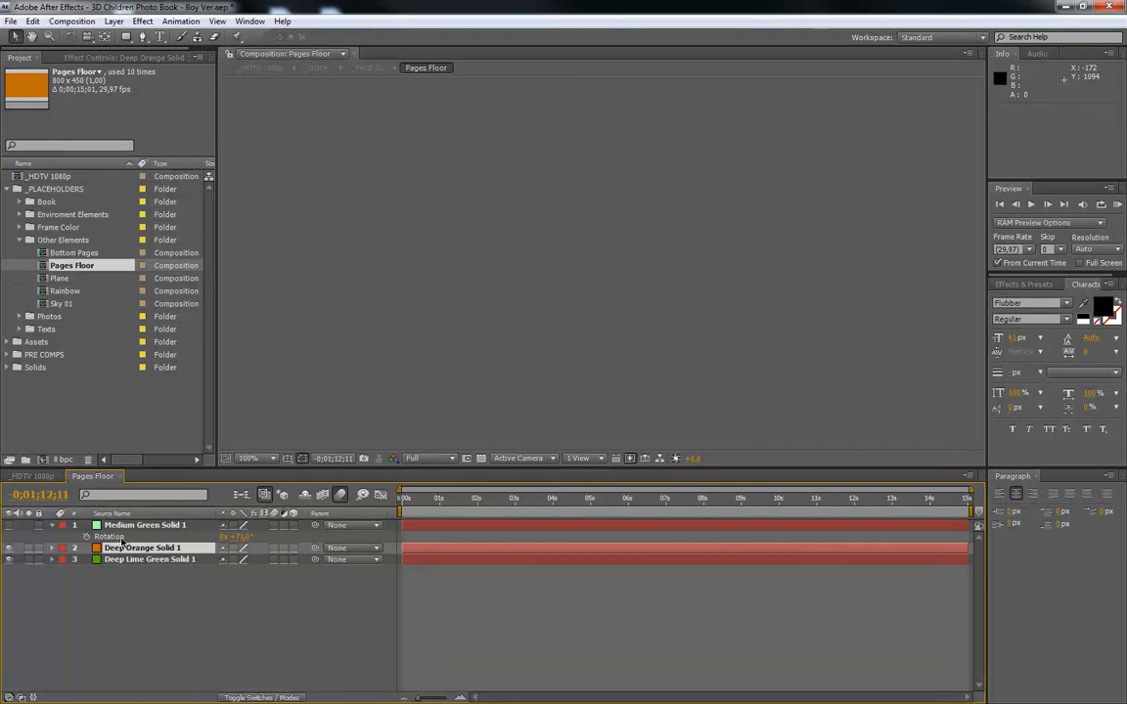
left_click(32, 477)
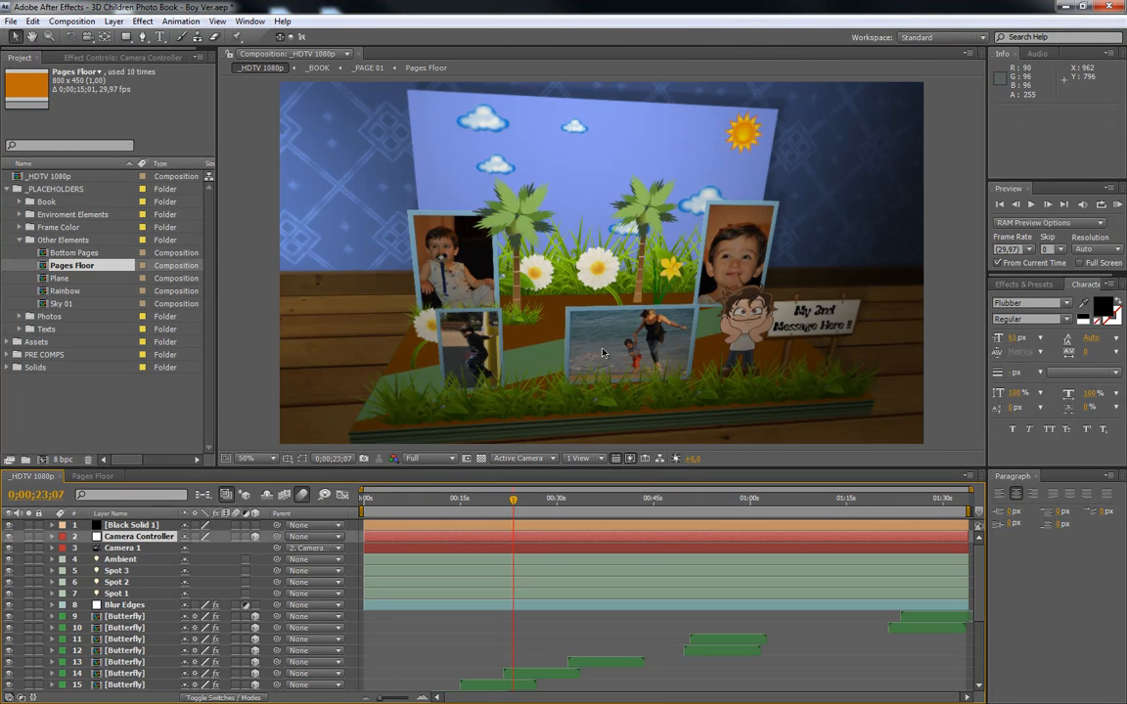
Delete the orange solid layer from the Pages Floor composition
left_click(93, 476)
left_click(407, 499)
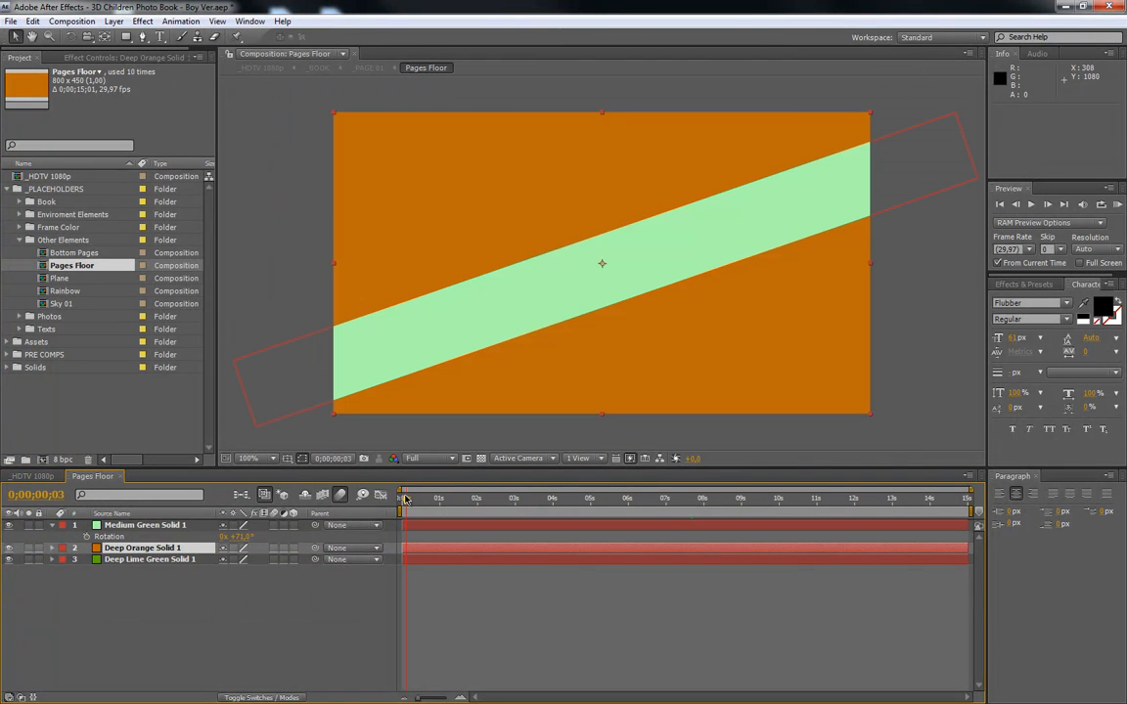
left_click(118, 552)
key("Delete")
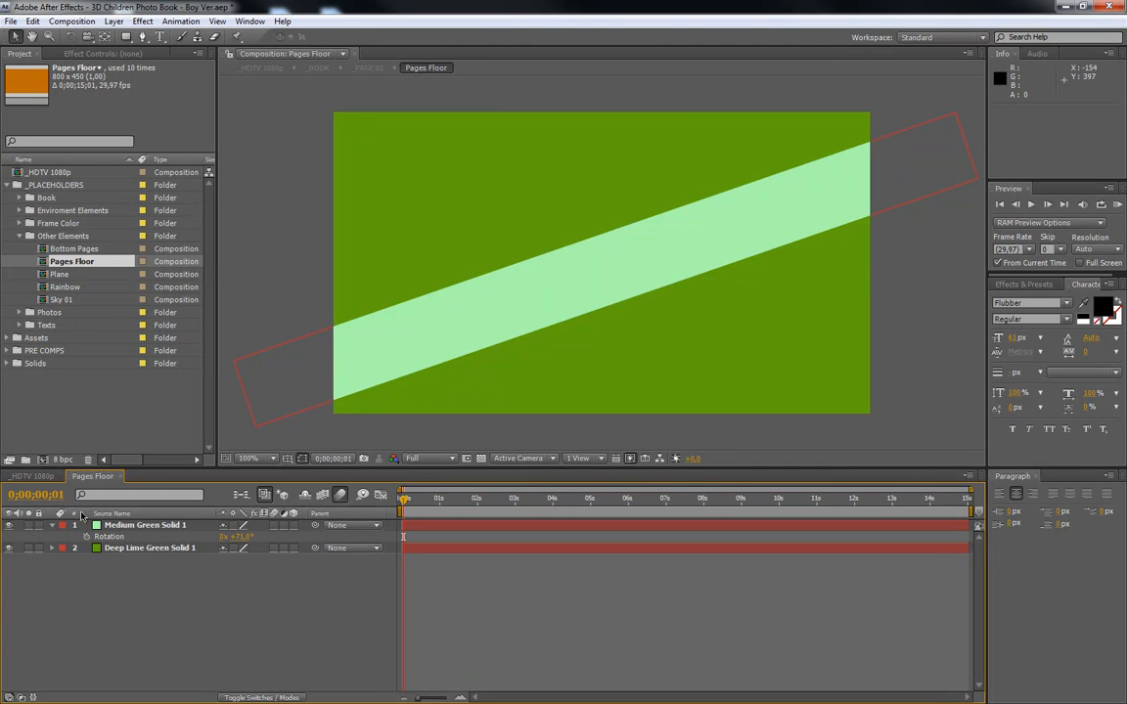
left_click(166, 550)
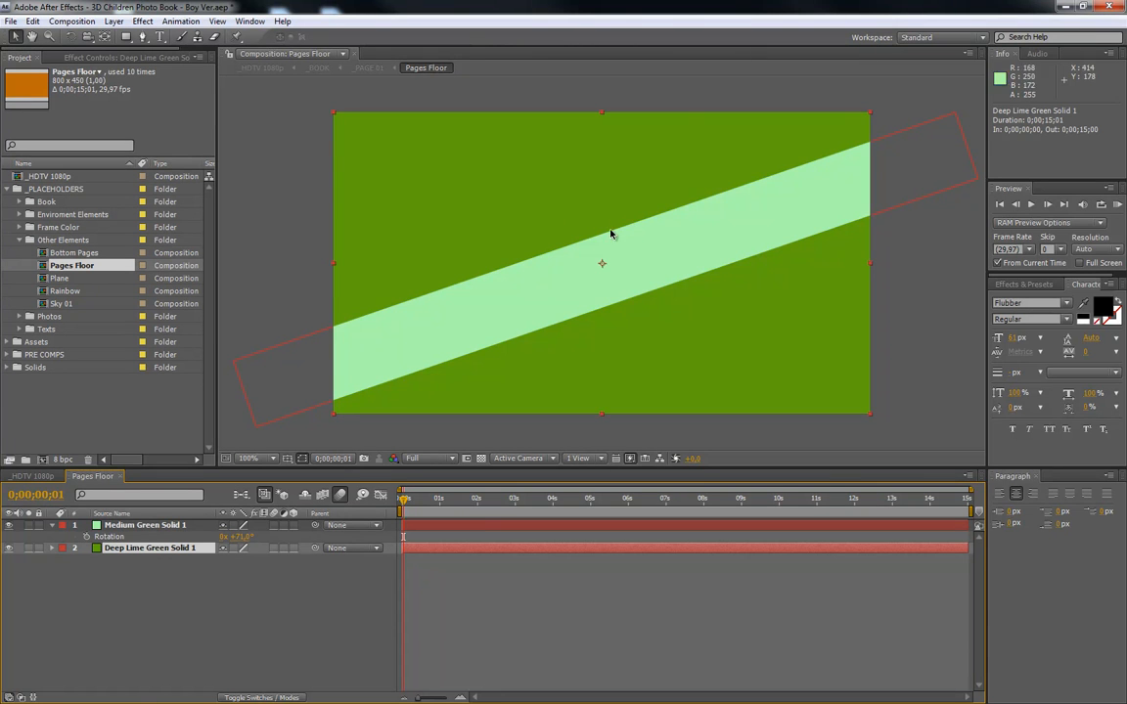
left_click(110, 21)
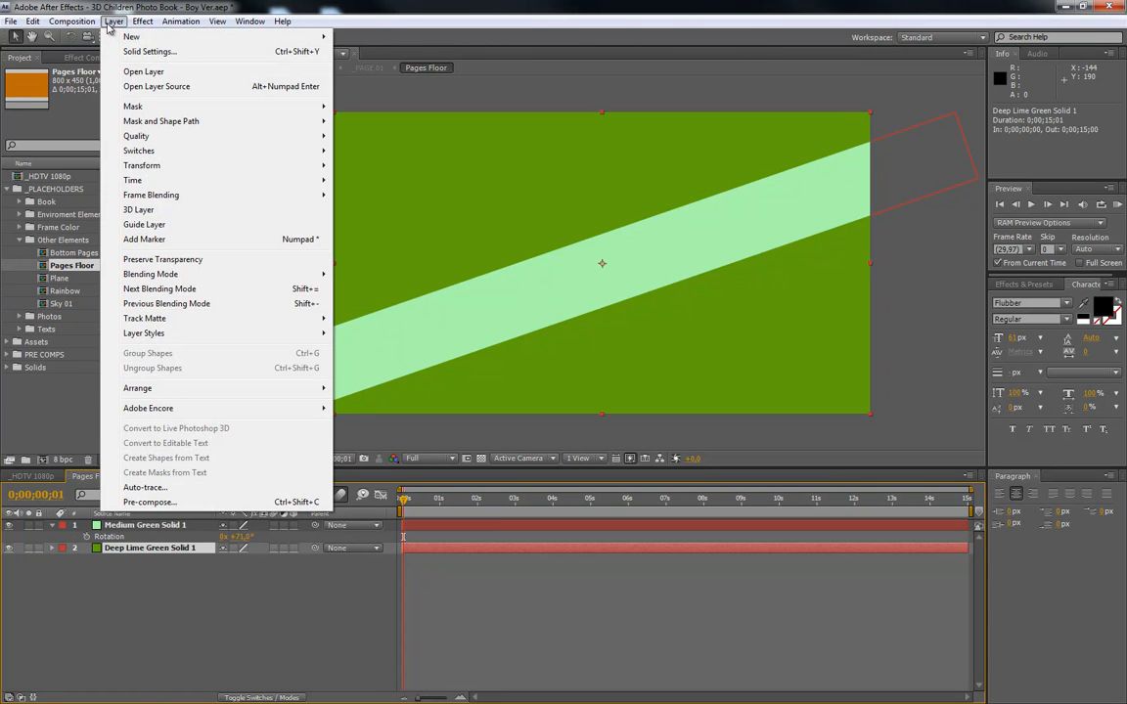
left_click(149, 51)
left_click(311, 413)
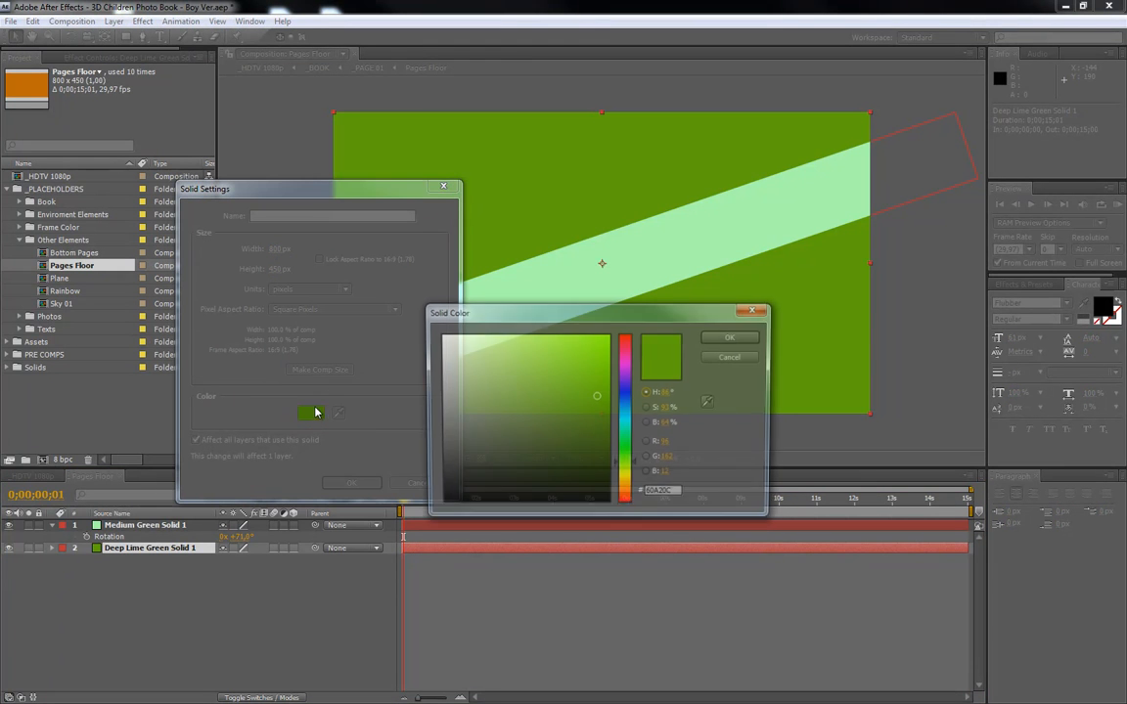
left_click(729, 357)
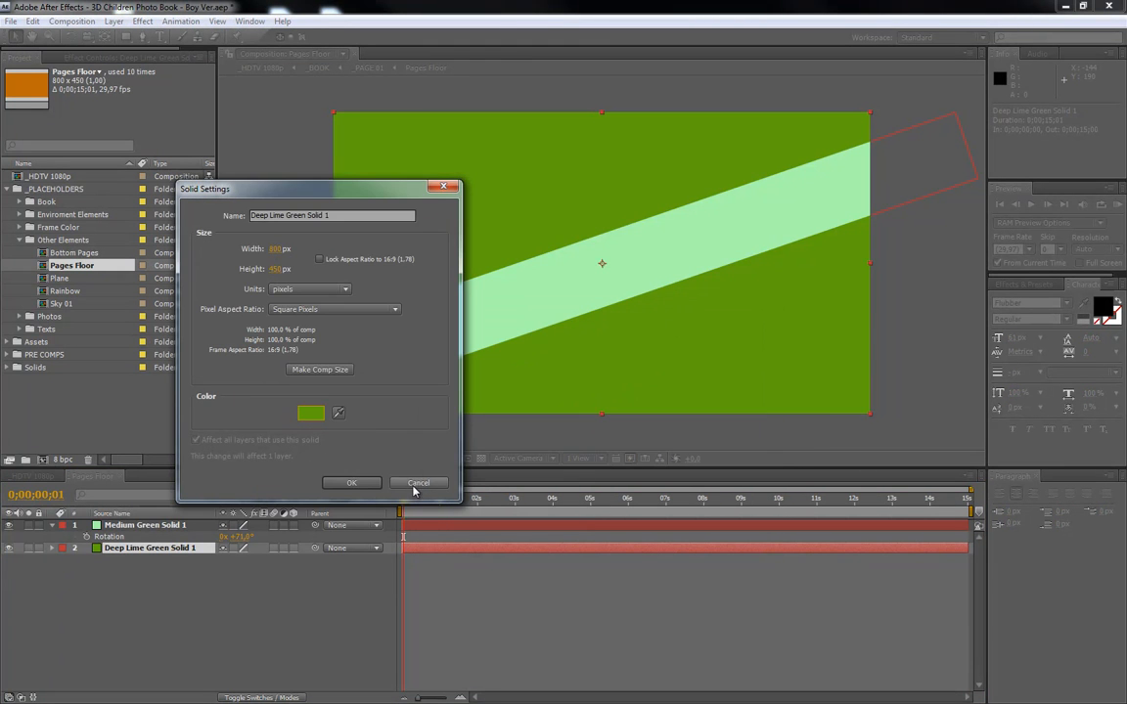
left_click(418, 483)
Apply Hue/Saturation to Deep Lime Green Solid 1 with Colorize and hue -160°, and check the floor in _HDTV 1080p at 0;00;15;19
left_click(143, 22)
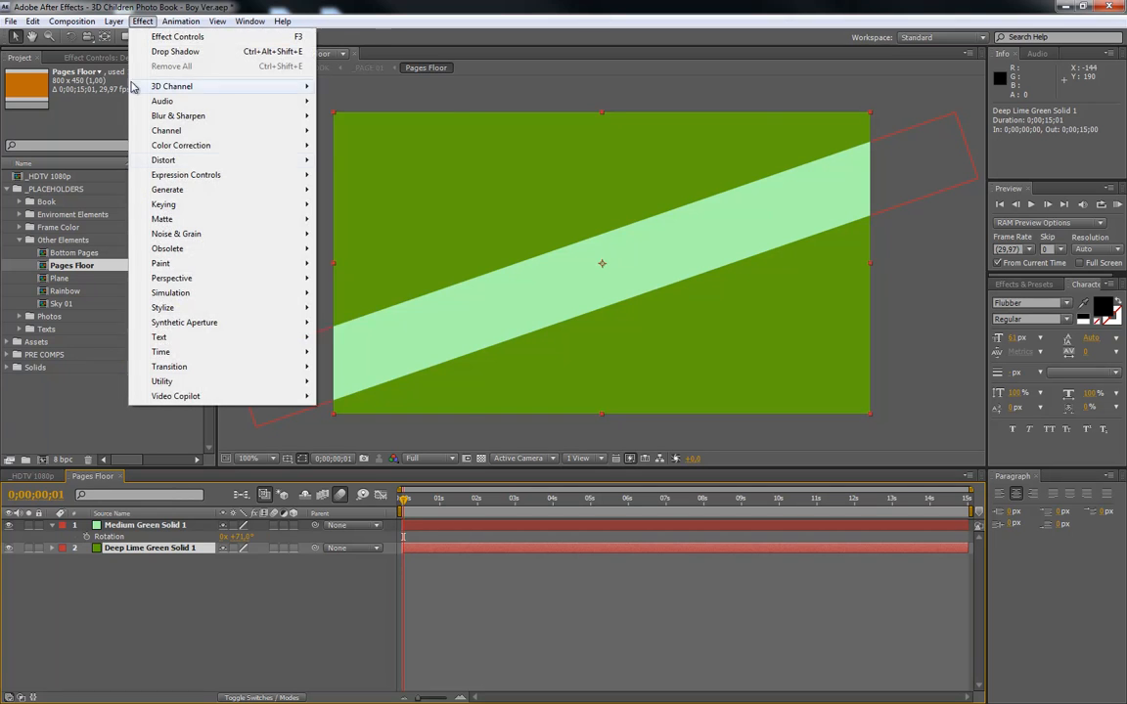
mouse_move(276, 145)
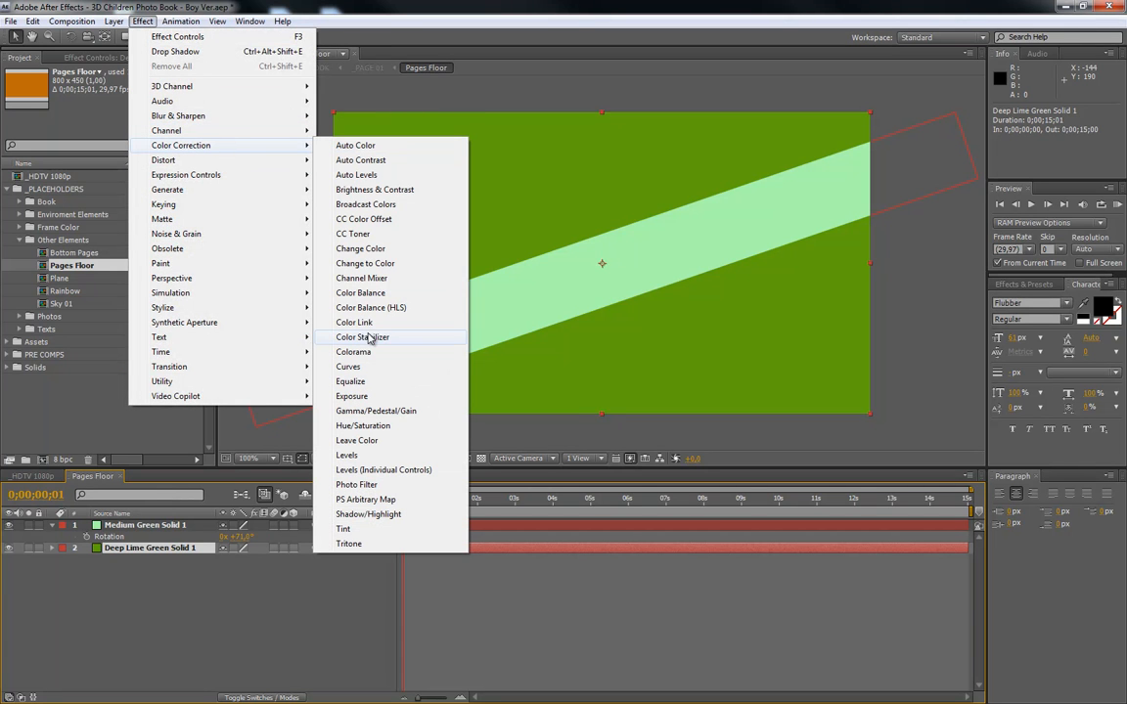
left_click(391, 425)
left_click(104, 257)
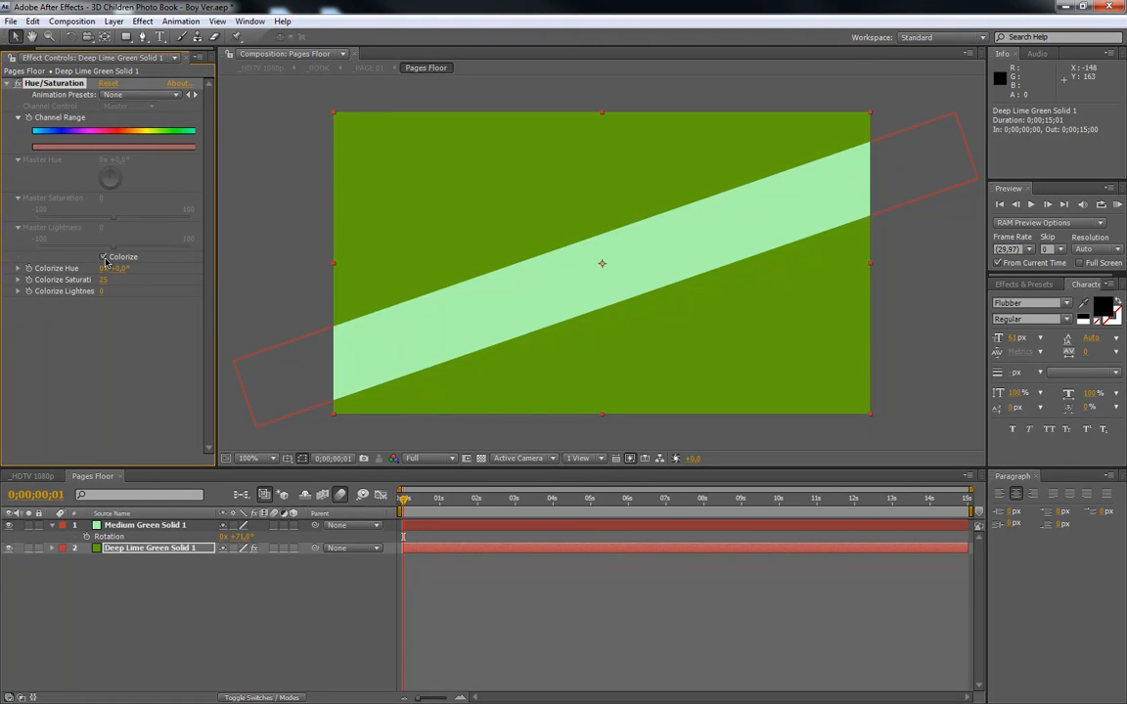
left_click_drag(152, 267, 18, 267)
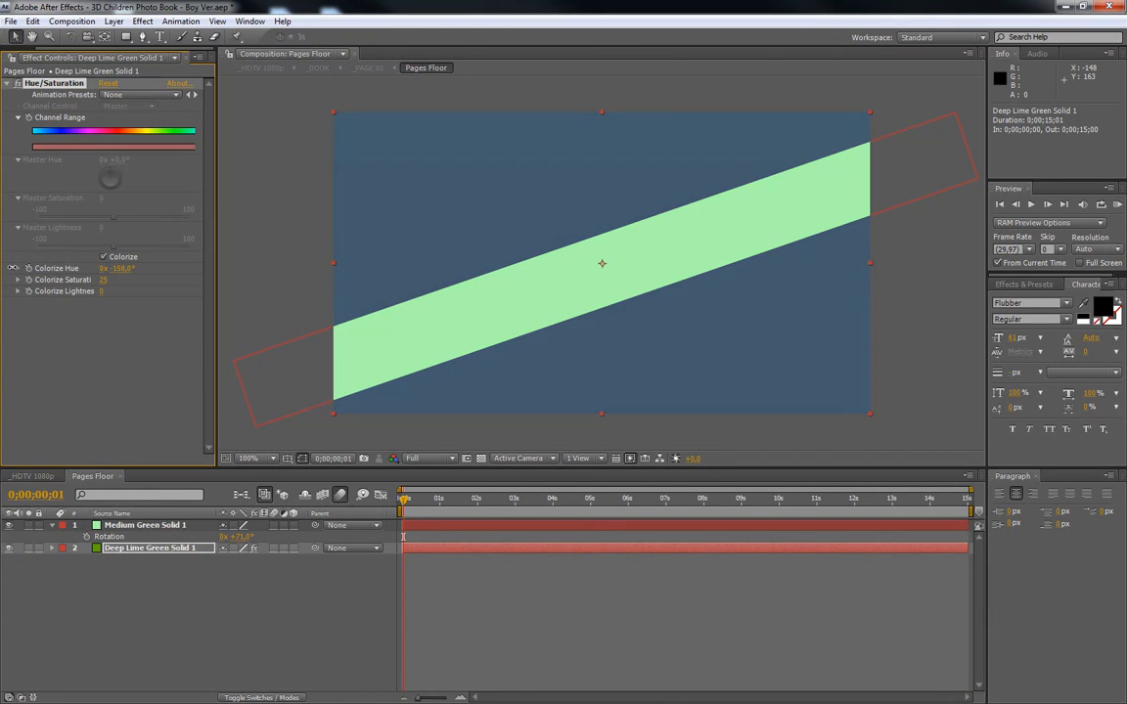
left_click(34, 476)
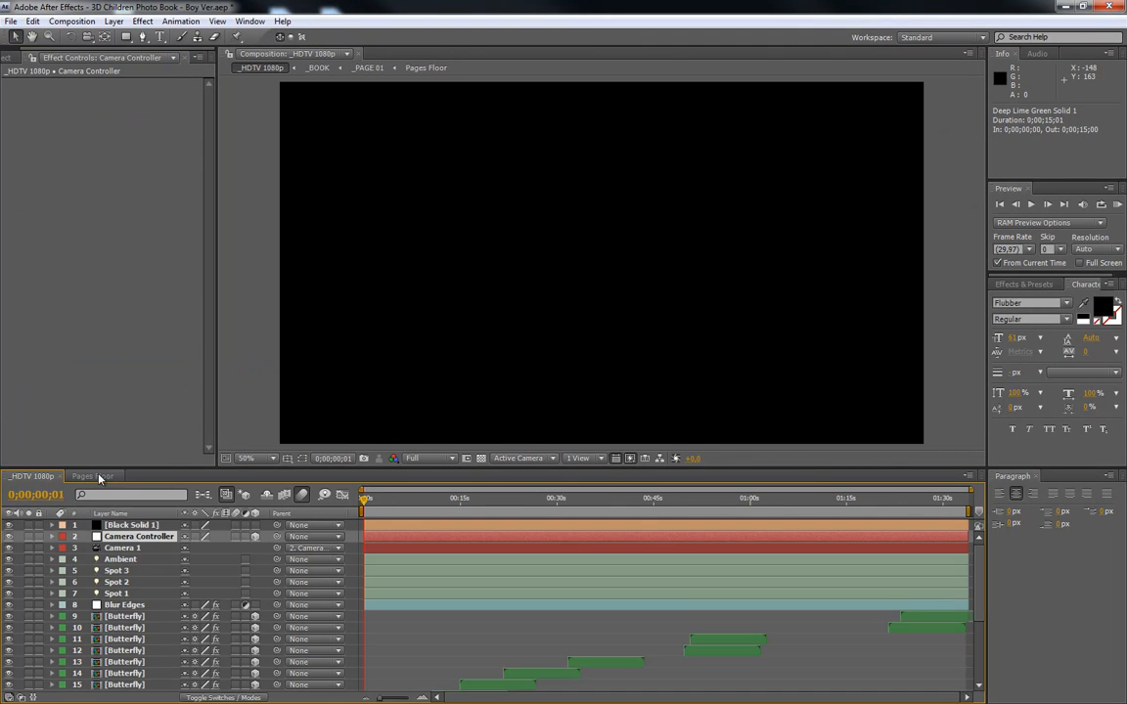
left_click(454, 500)
key("space")
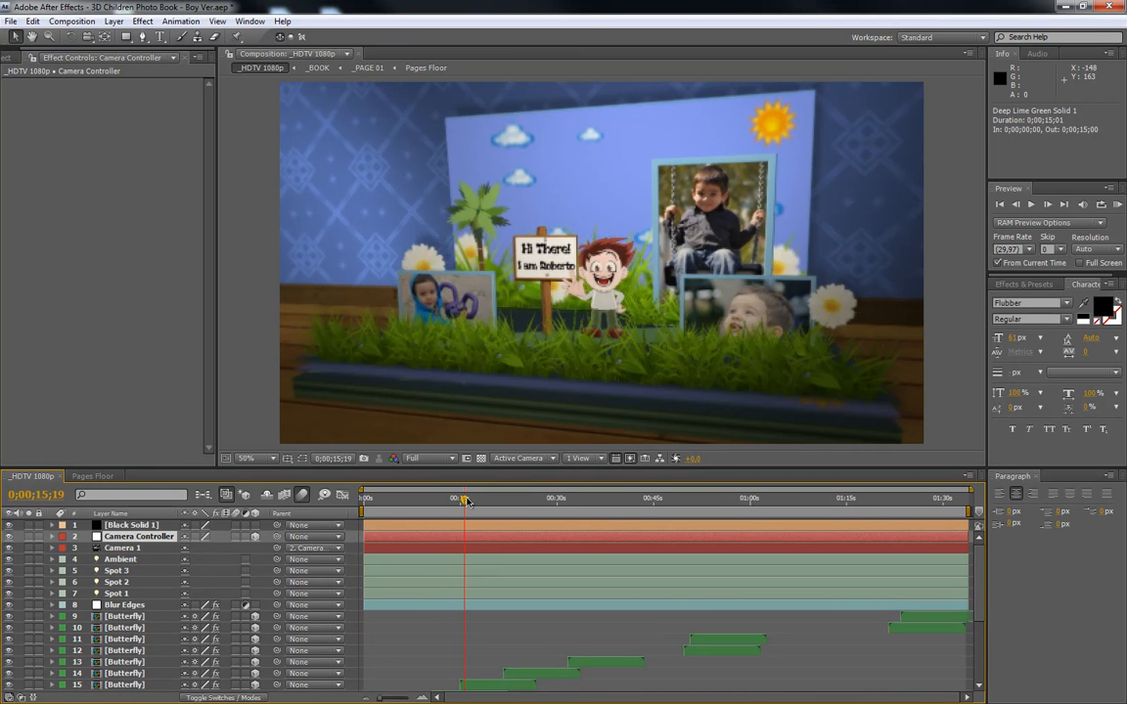
Delete the Hue/Saturation effect from Deep Lime Green Solid 1, close Pages Floor, and check the page in _HDTV 1080p at 0;00;12;03
left_click(95, 477)
left_click_drag(441, 501, 430, 499)
left_click(44, 85)
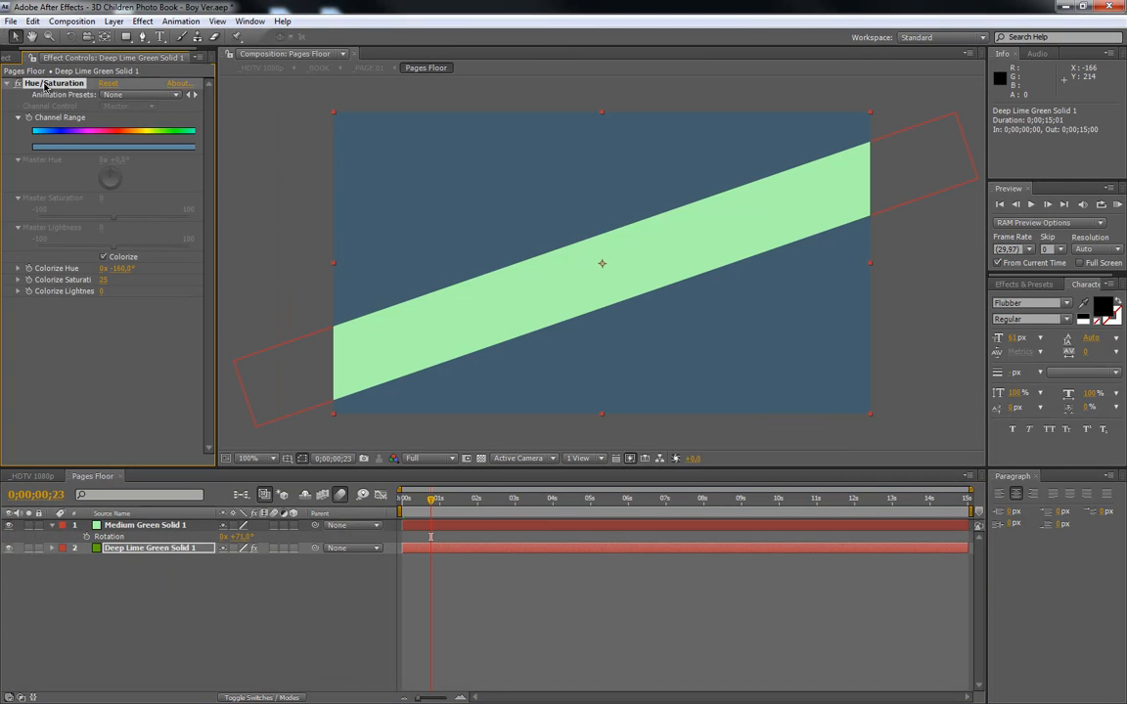
key("Delete")
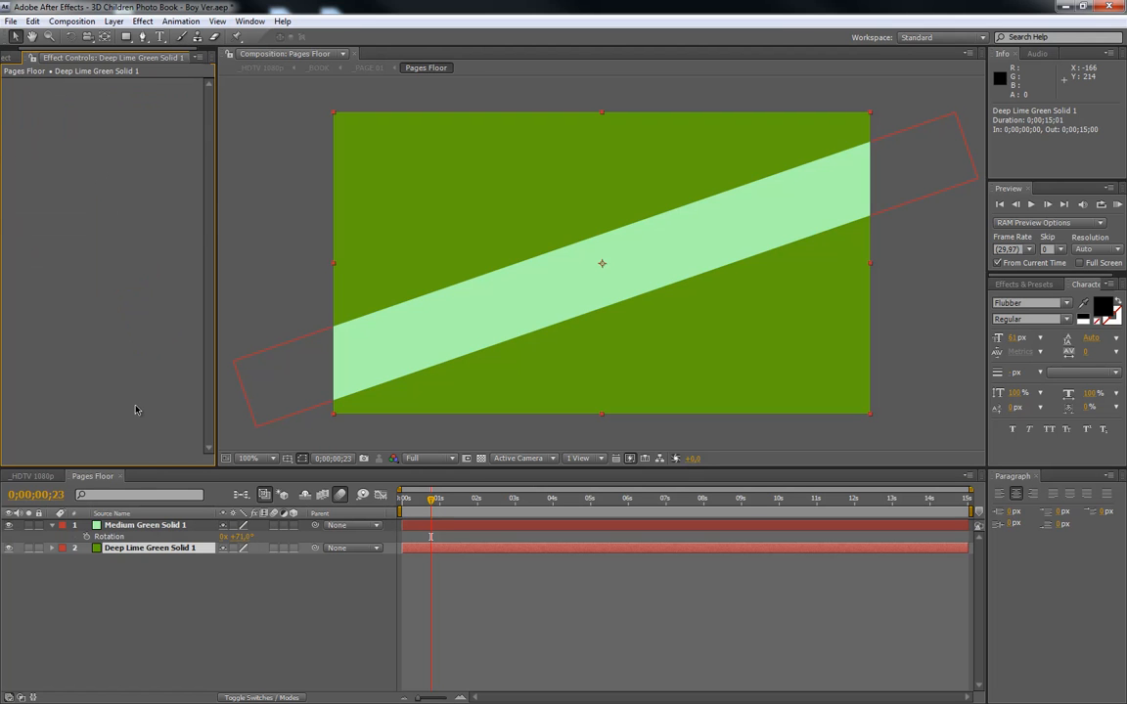
left_click(122, 477)
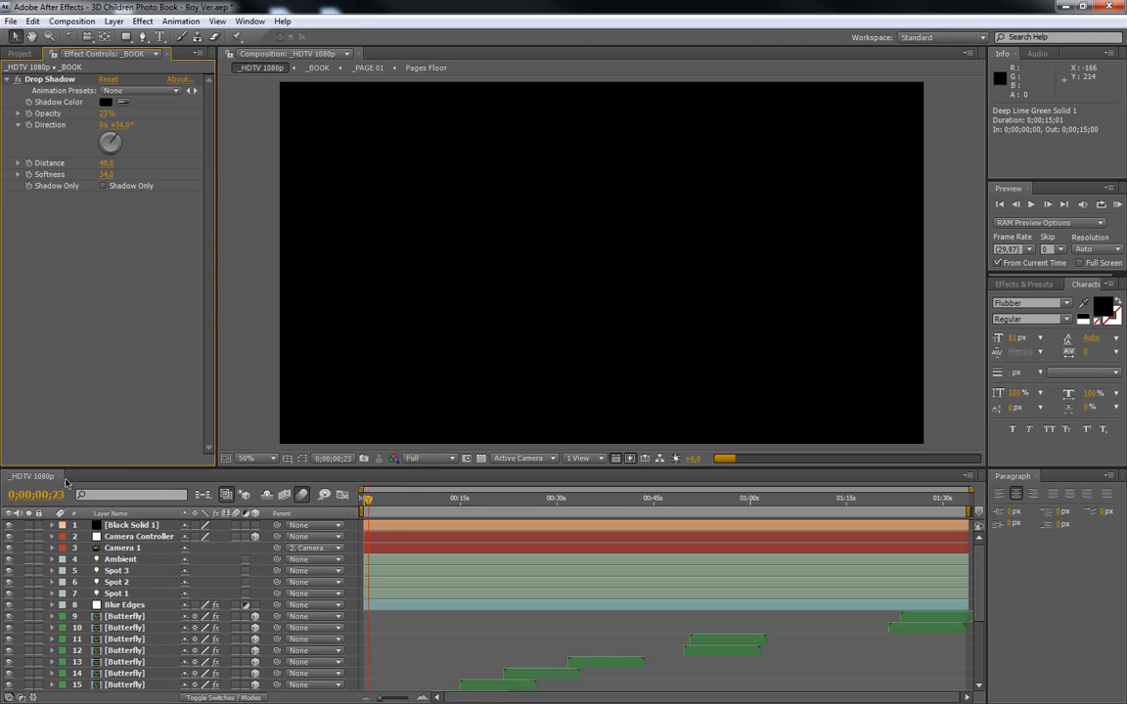
left_click_drag(368, 502, 441, 502)
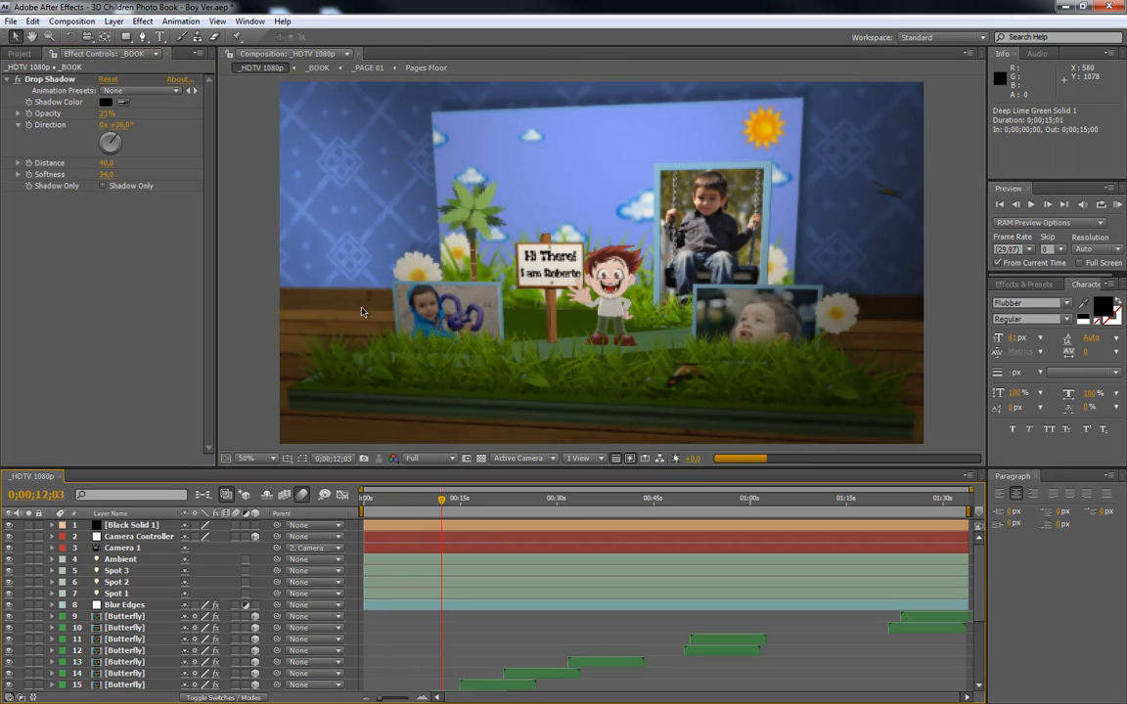
Open the Bottom Pages composition from Other Elements, and compare it with the book's page edges in _HDTV 1080p
left_click(29, 53)
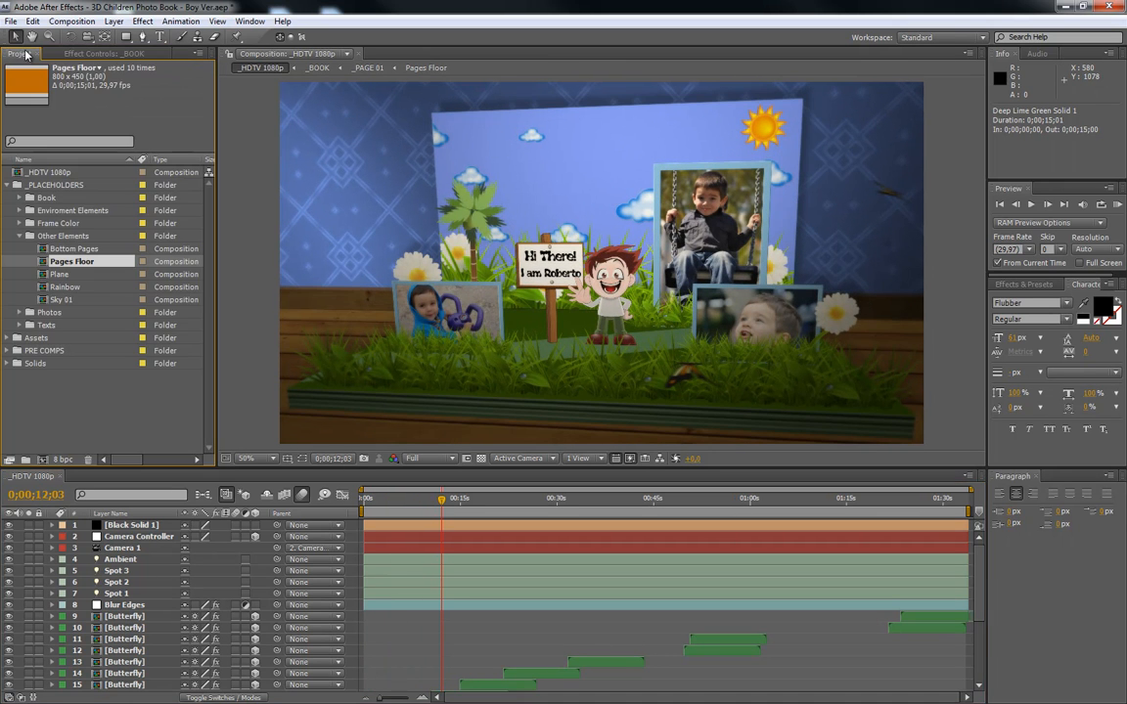
left_click(74, 250)
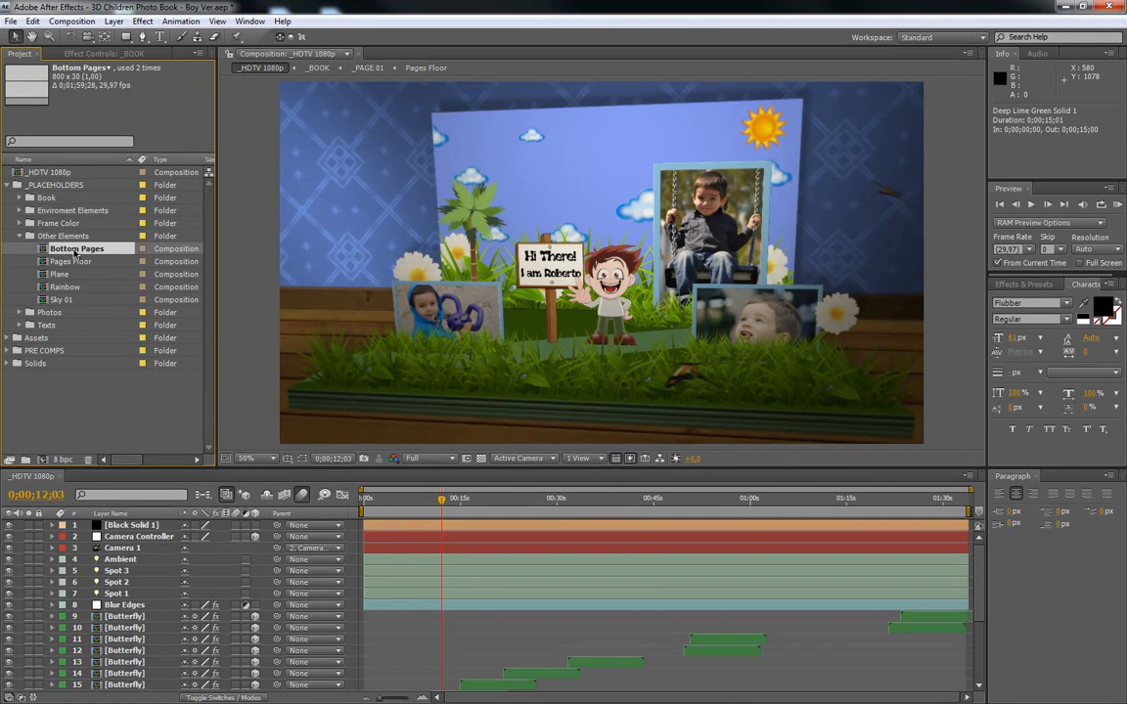
double_click(75, 250)
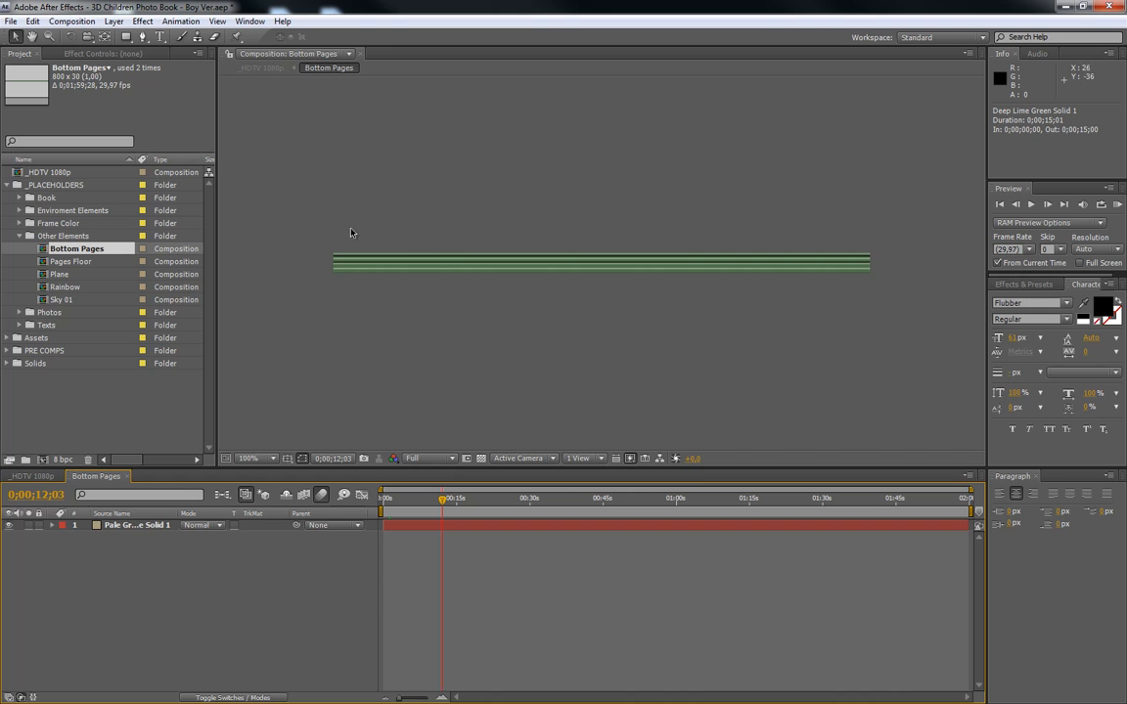
left_click(50, 476)
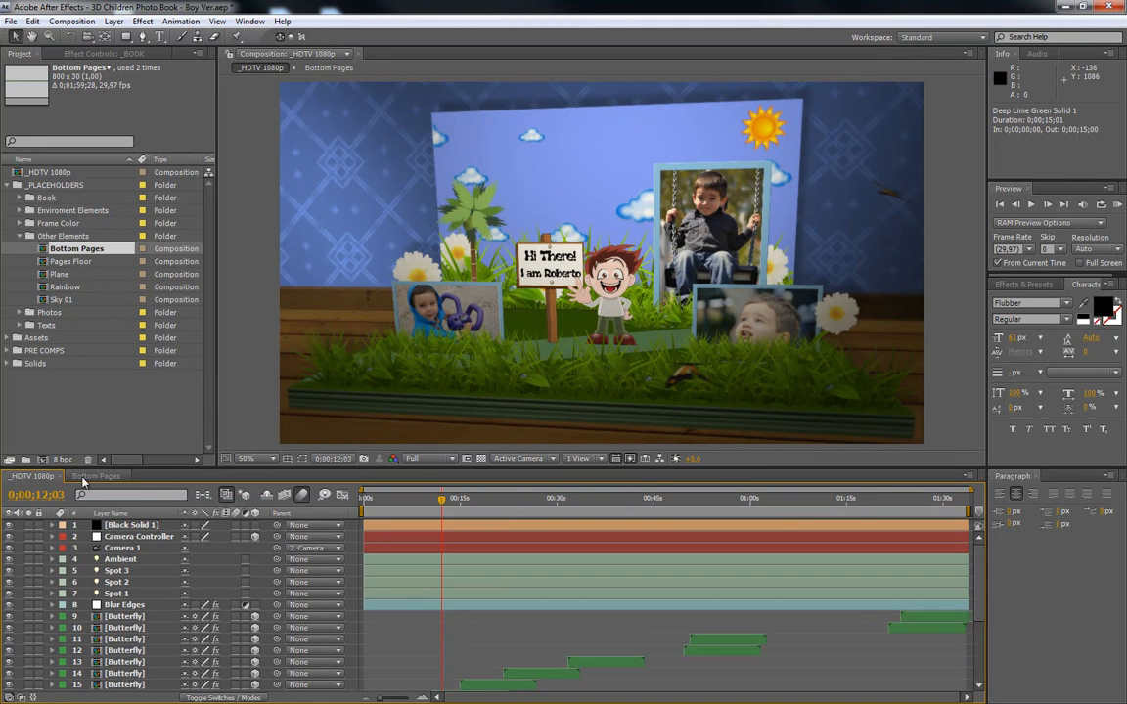
Colorize Deep Lime Green Solid 1 in Pages Floor using Hue/Saturation with hue -64° and saturation 60, and check it in _HDTV 1080p at 0;00;12;28
double_click(71, 261)
left_click(441, 500)
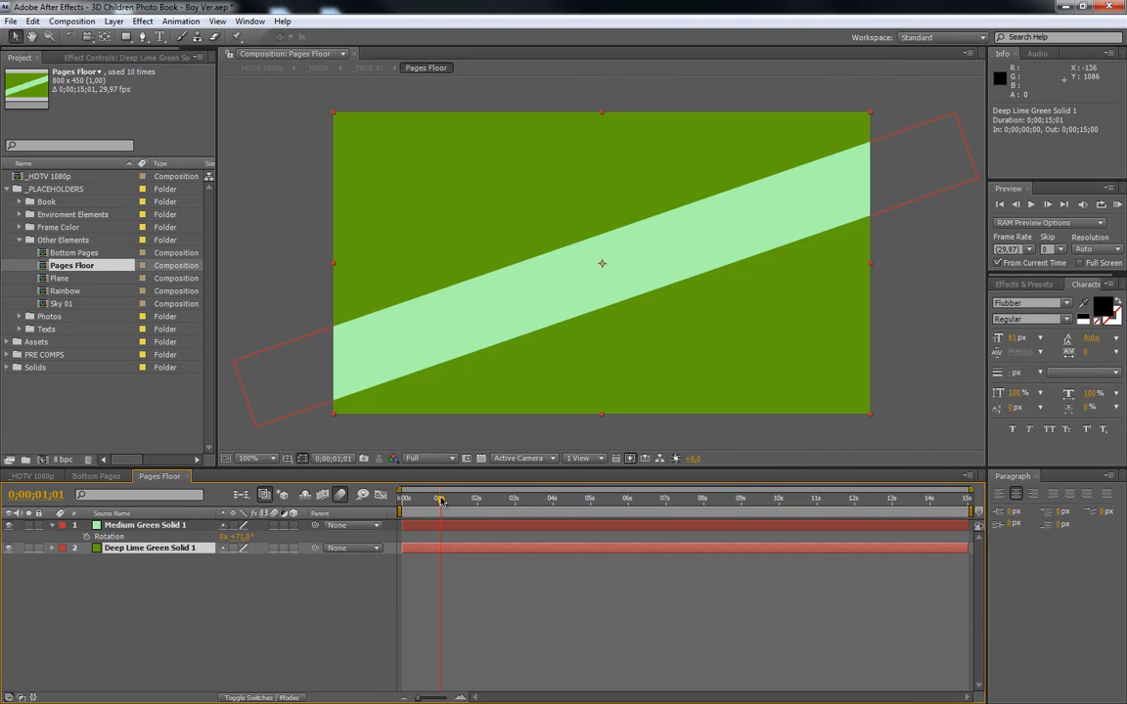
left_click(142, 21)
mouse_move(193, 147)
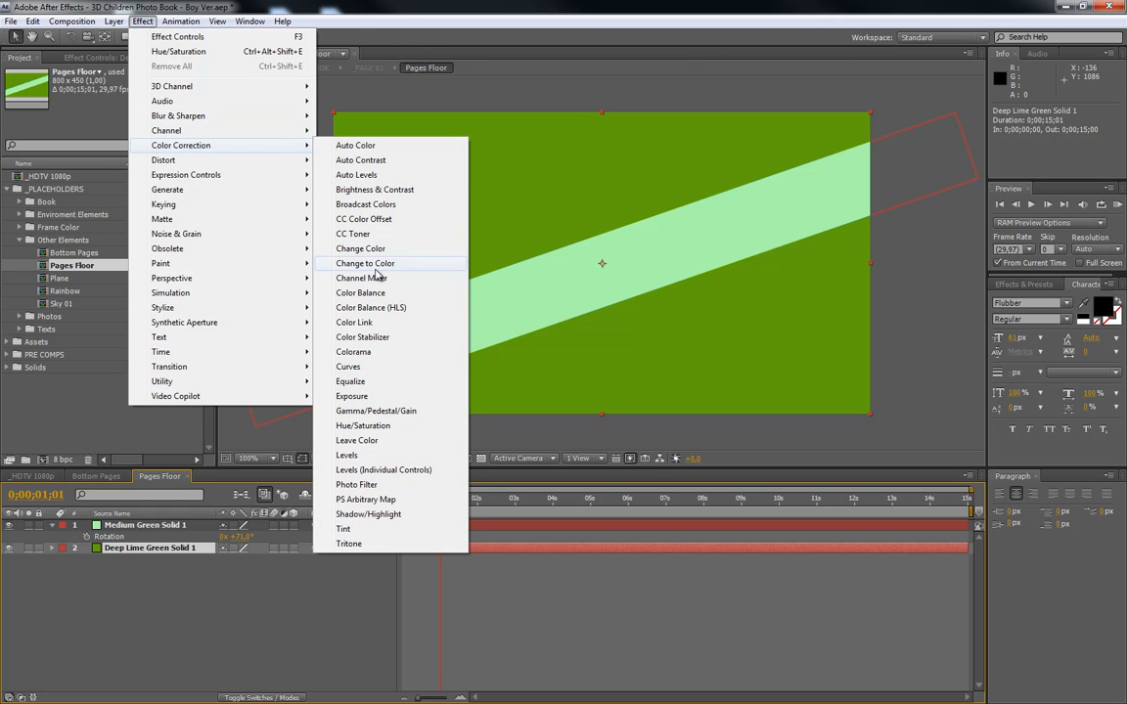
left_click(358, 425)
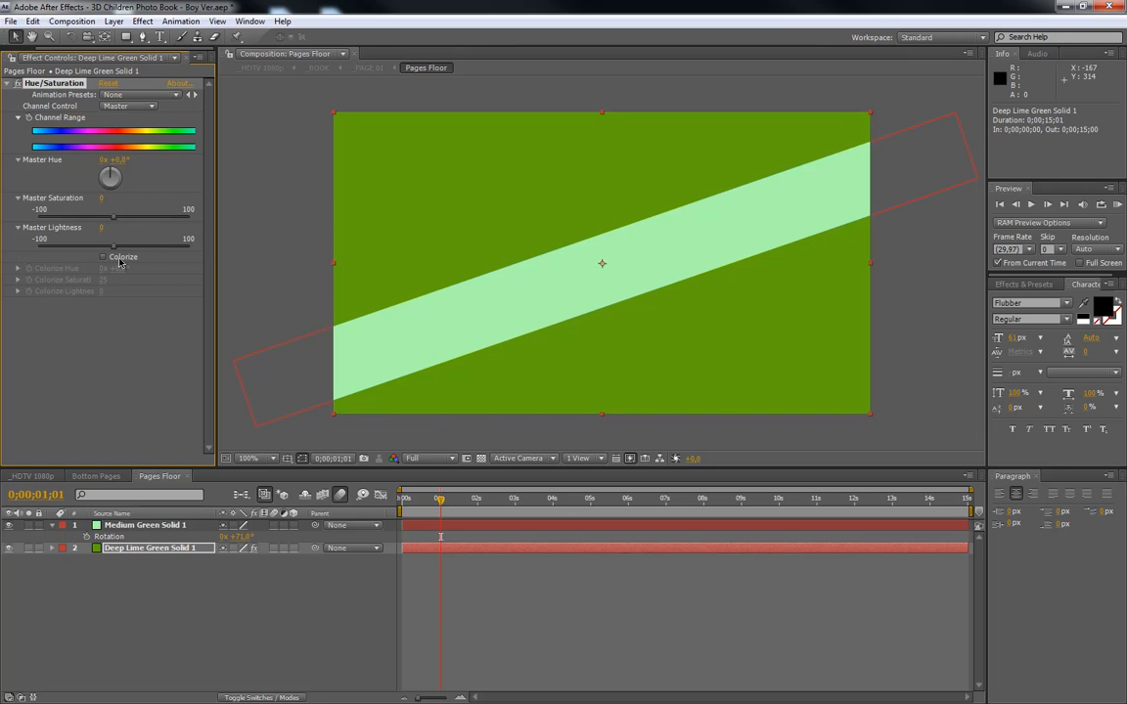
left_click(103, 259)
mouse_move(117, 267)
left_mouse_down()
mouse_move(163, 267)
mouse_move(106, 268)
left_mouse_up()
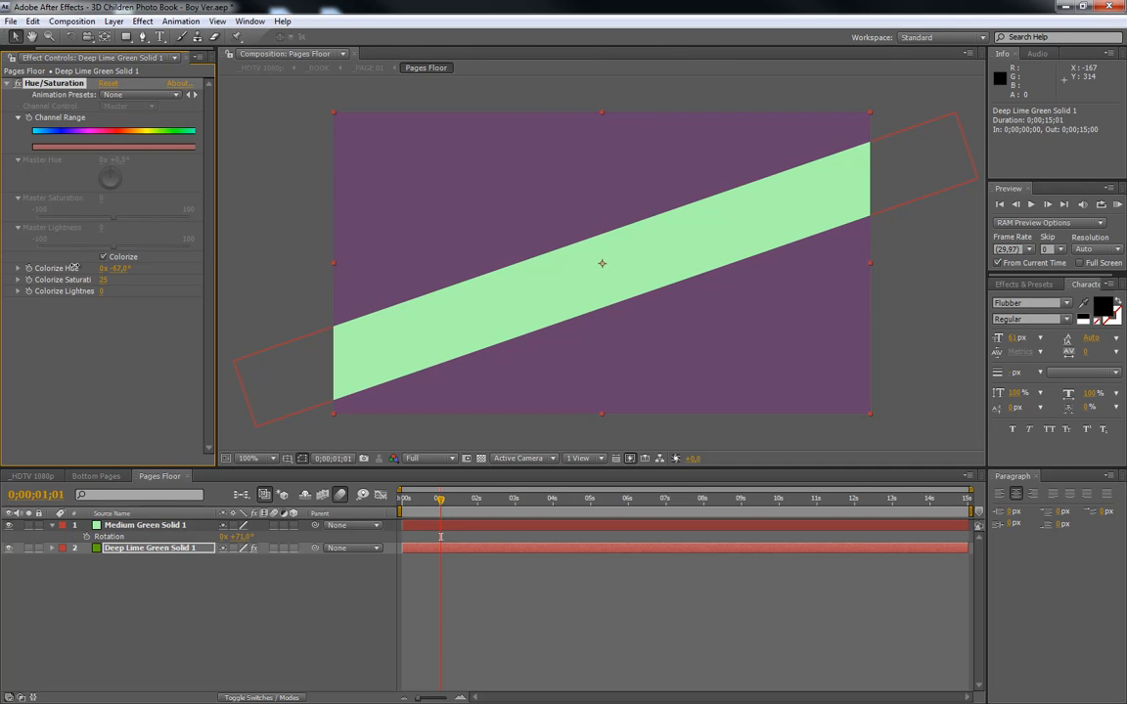
left_click_drag(119, 279, 125, 282)
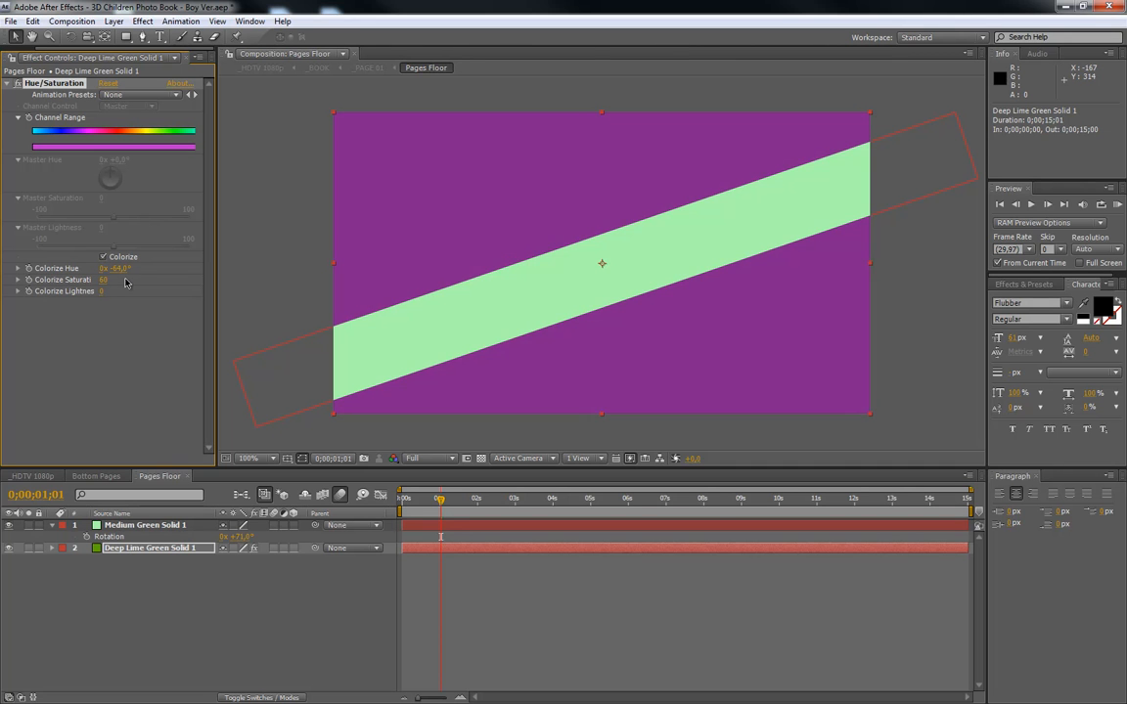
left_click(42, 477)
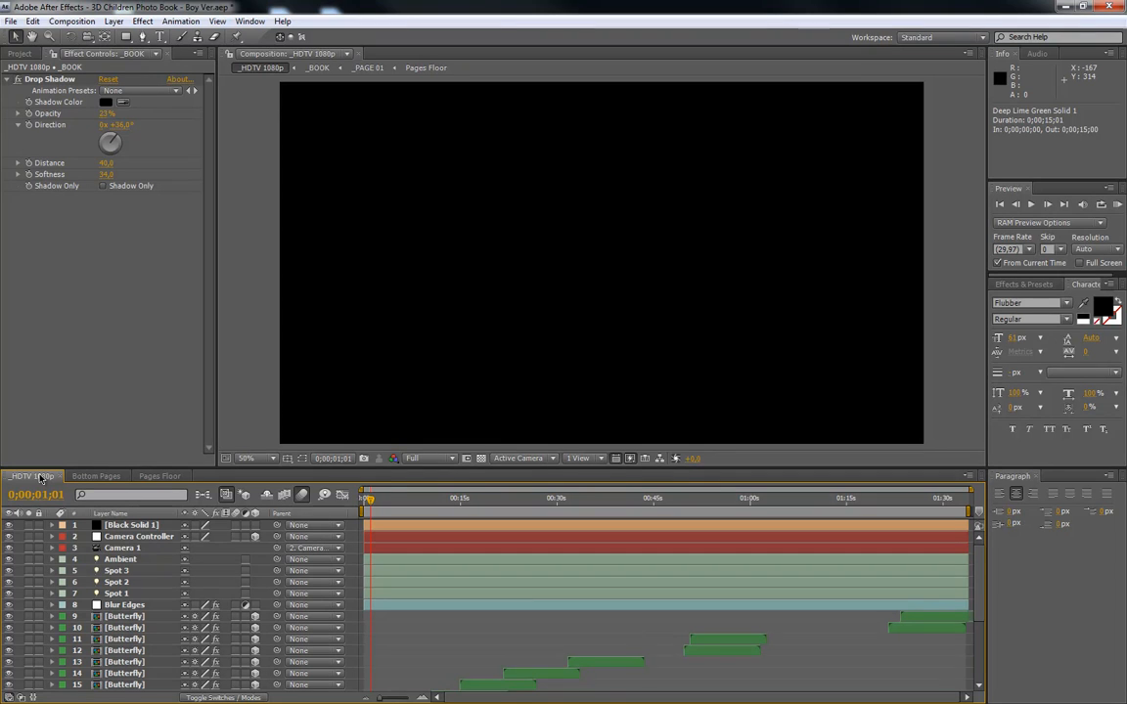
left_click(447, 499)
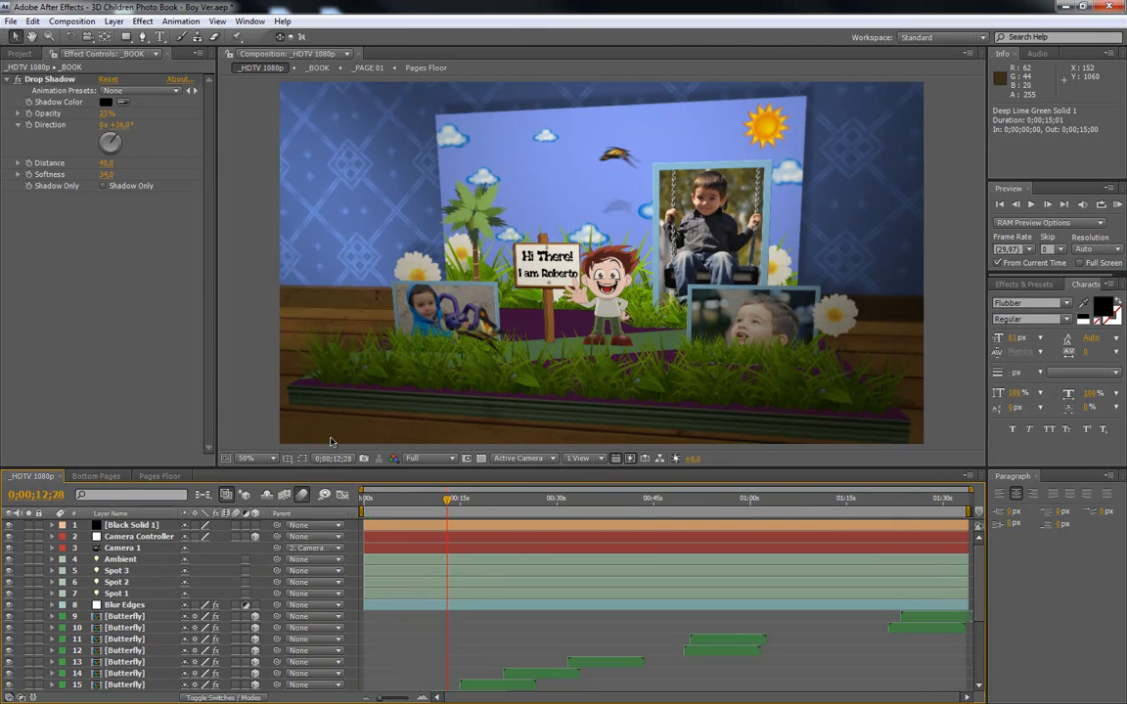
Set the Colorize Hue of Pale Gray-Orange Solid 1 in Bottom Pages to -64°, and check the page edges in _HDTV 1080p
left_click(96, 476)
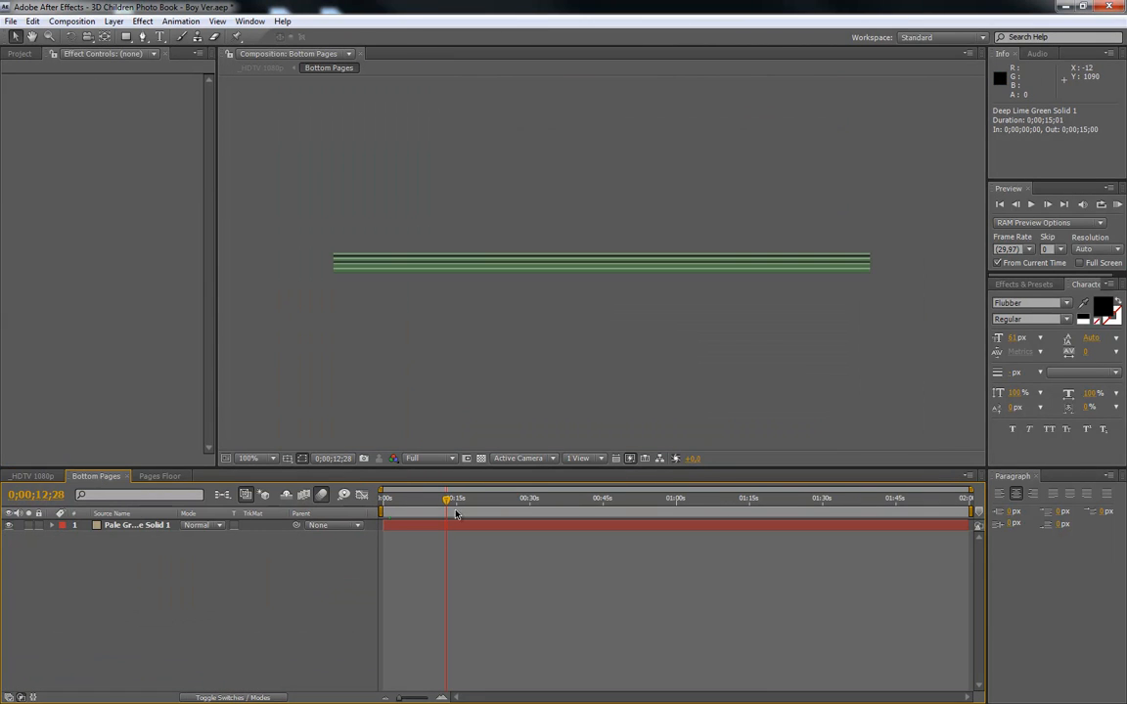
left_click(136, 526)
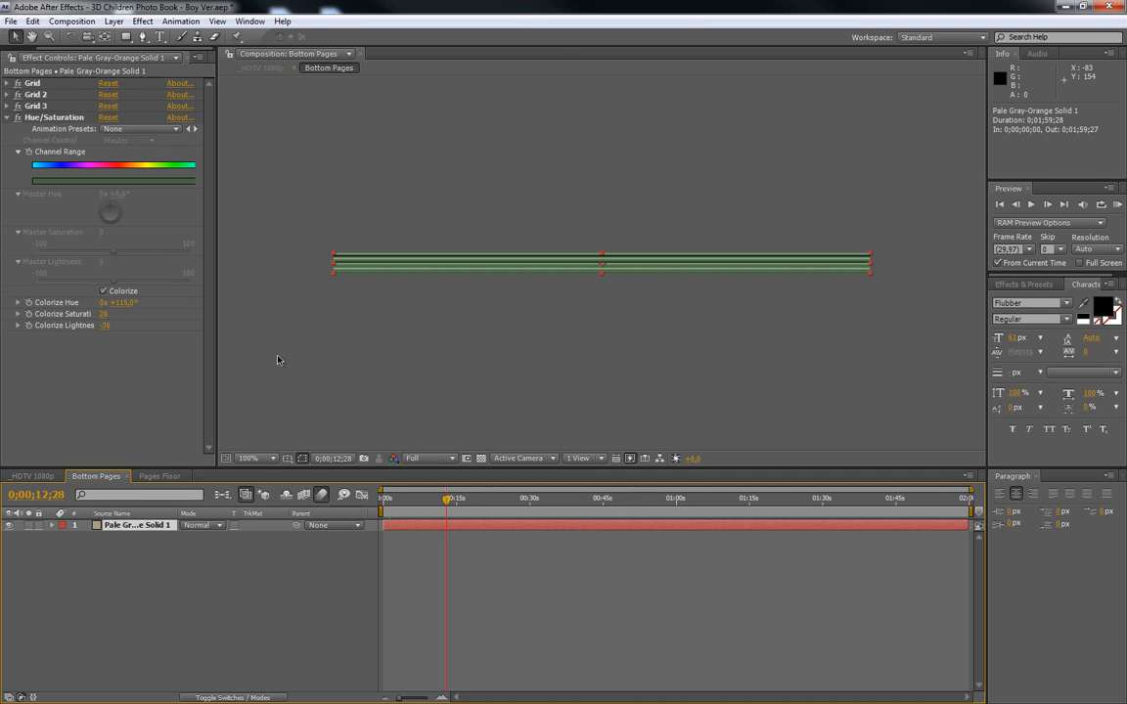
left_click(162, 476)
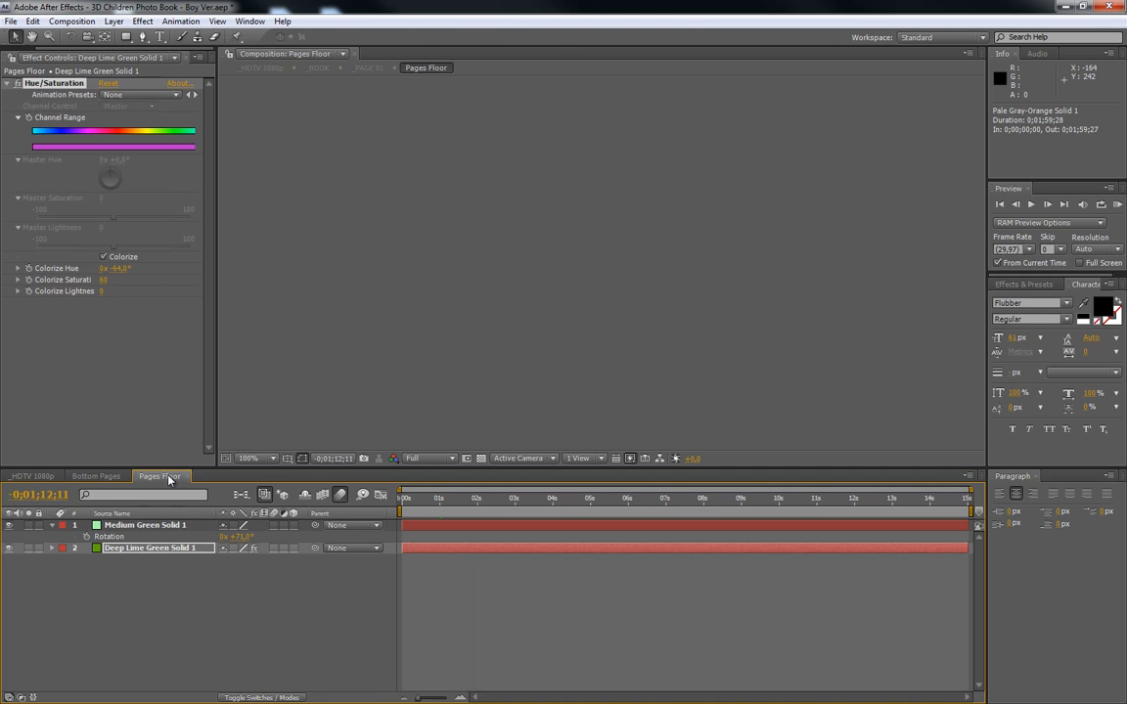
left_click(115, 474)
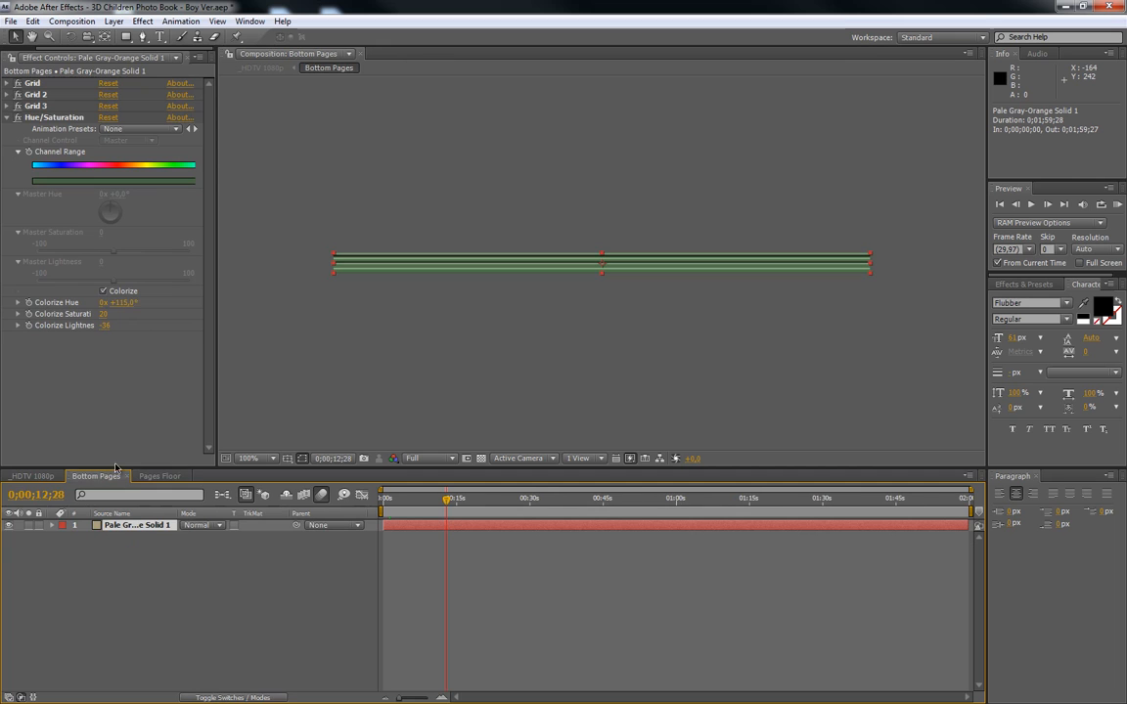
left_click(131, 303)
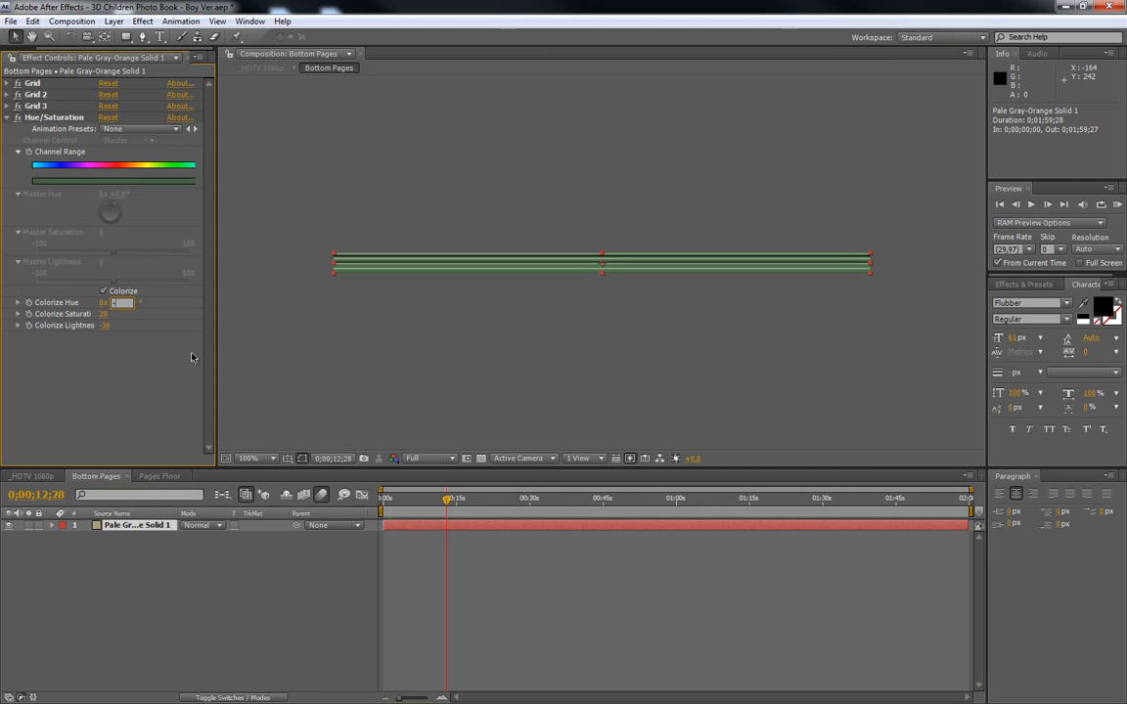
key("Return")
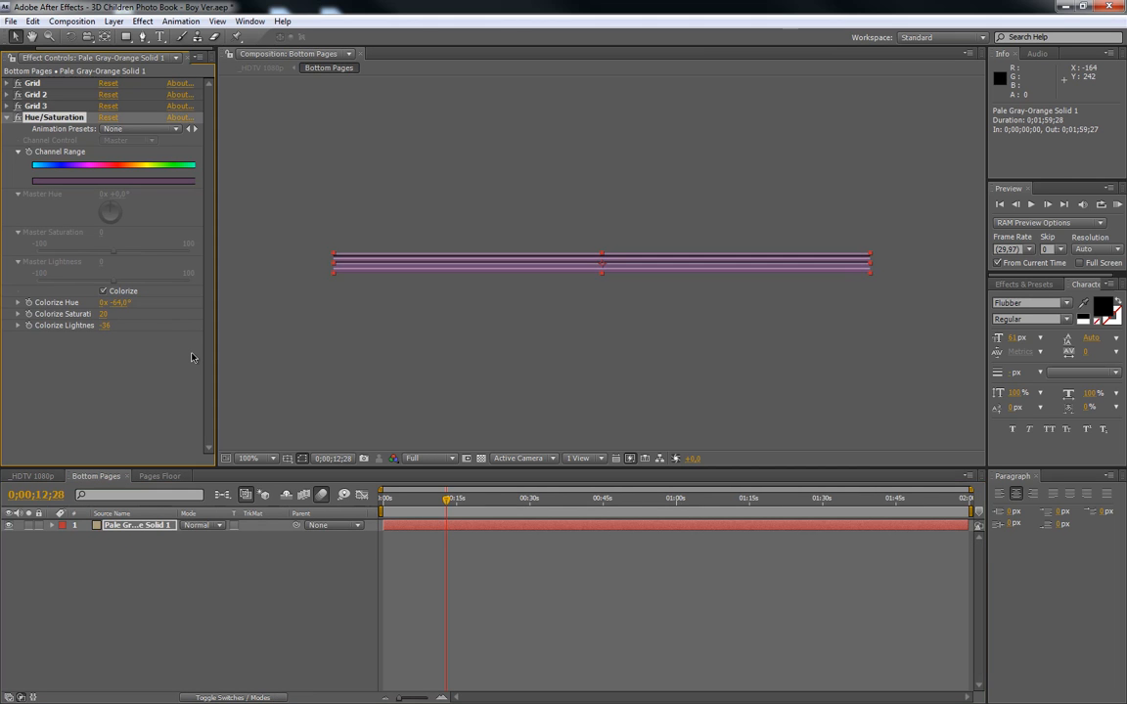
left_click(33, 475)
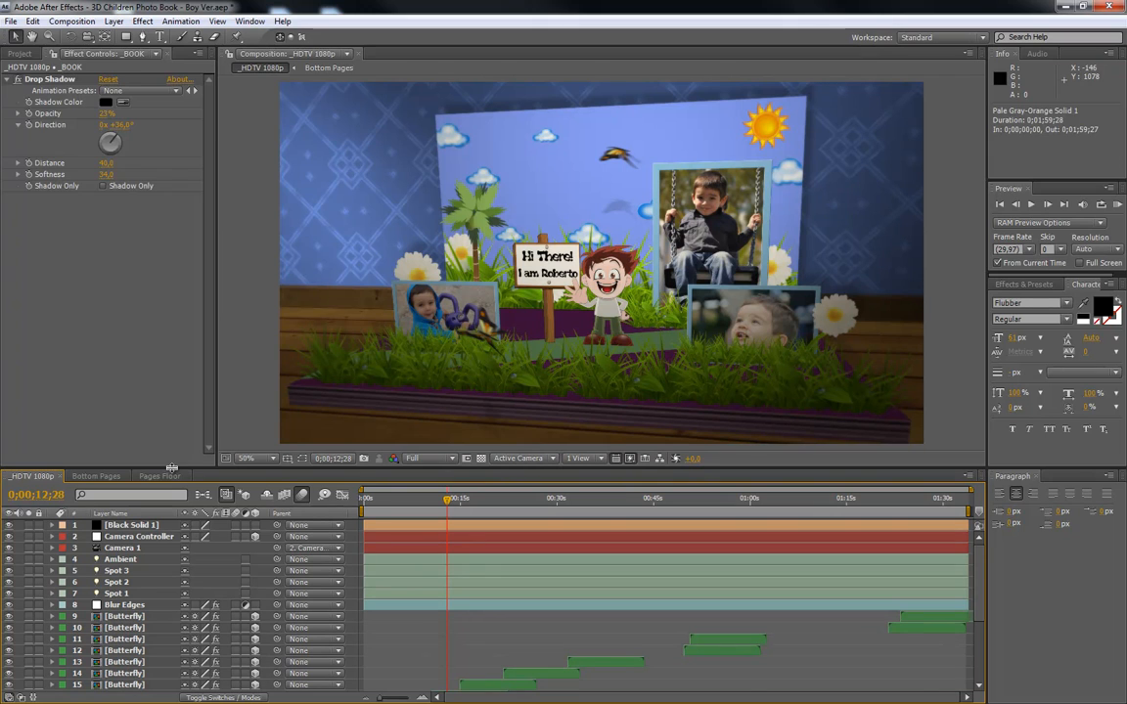
Undo the last two value changes, and check the opened page in _HDTV 1080p at 0;00;08;29
key("ctrl+z")
key("ctrl+z")
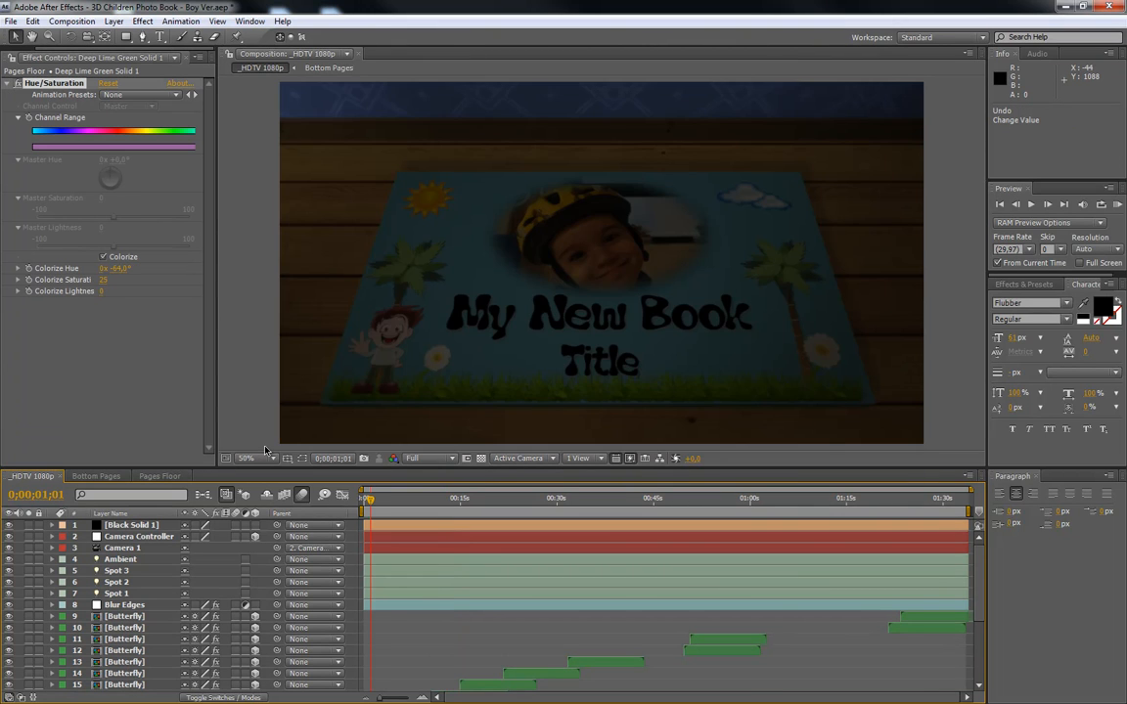
left_click(397, 500)
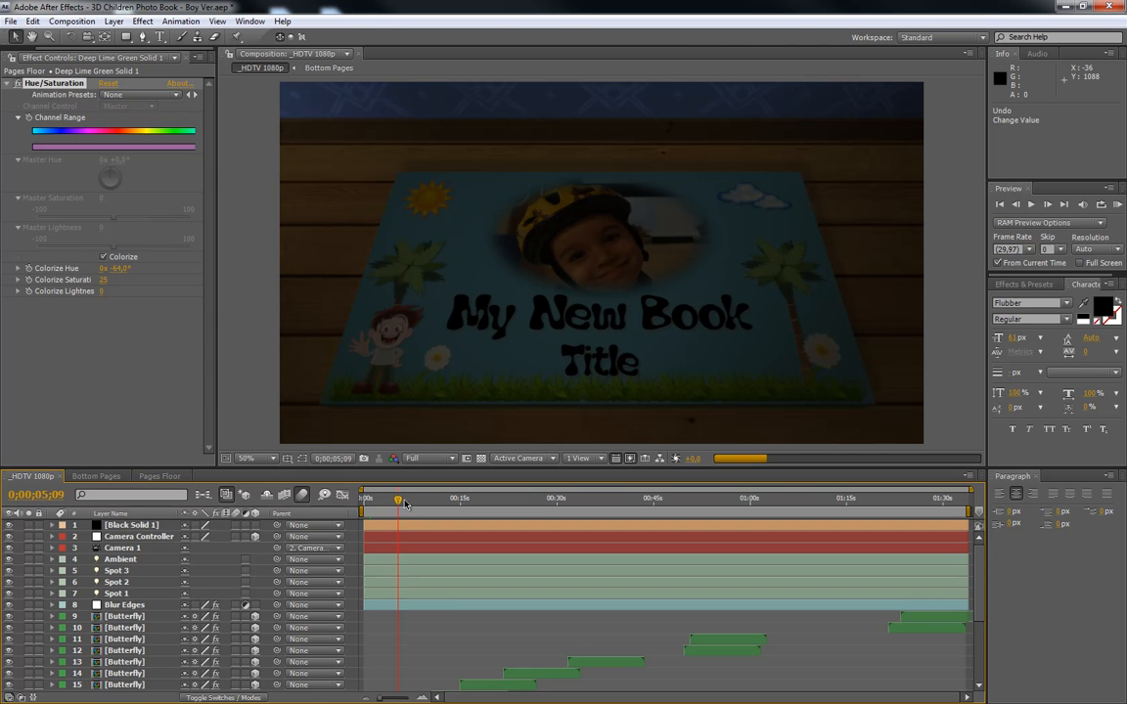
left_click(421, 500)
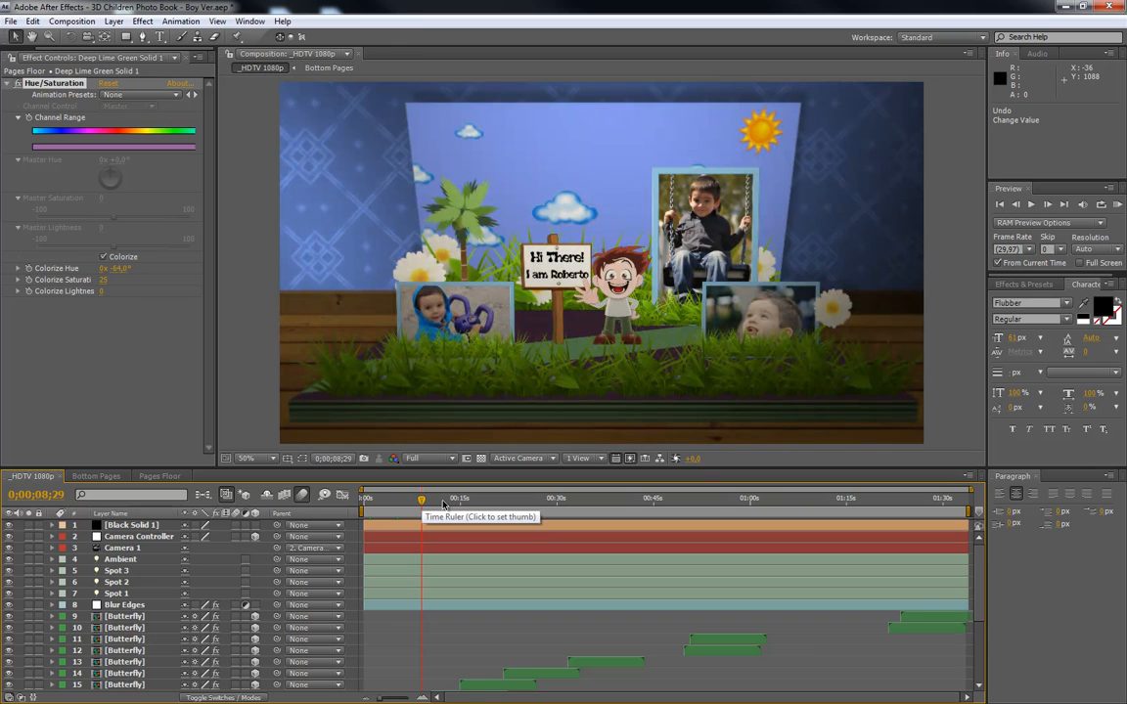
Delete the Hue/Saturation effect from Deep Lime Green Solid 1, close Pages Floor and Bottom Pages, and check _HDTV 1080p at 0;00;09;14
left_click(159, 476)
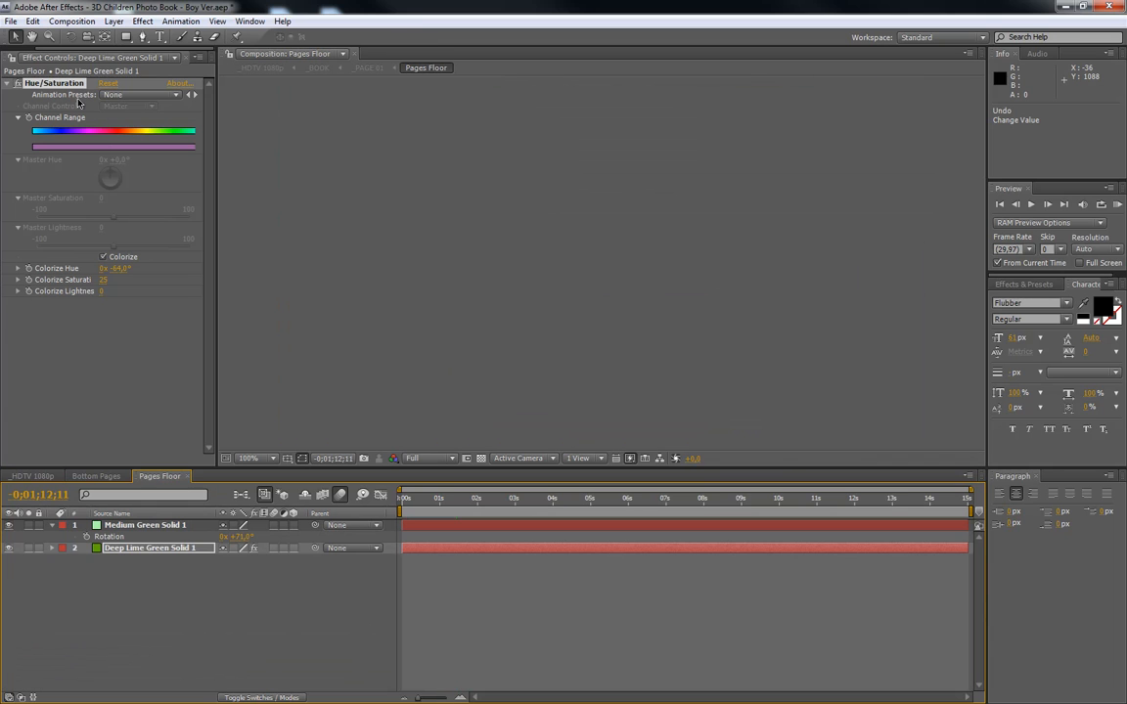
key("Delete")
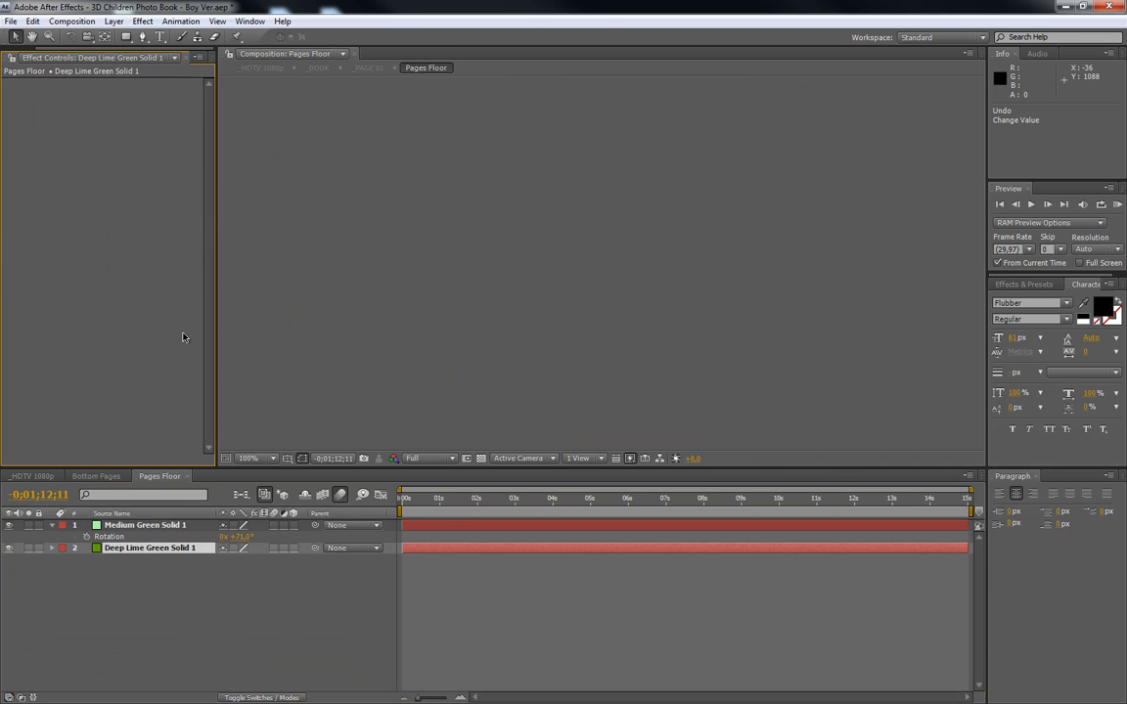
left_click(187, 476)
left_click(125, 477)
left_click(127, 477)
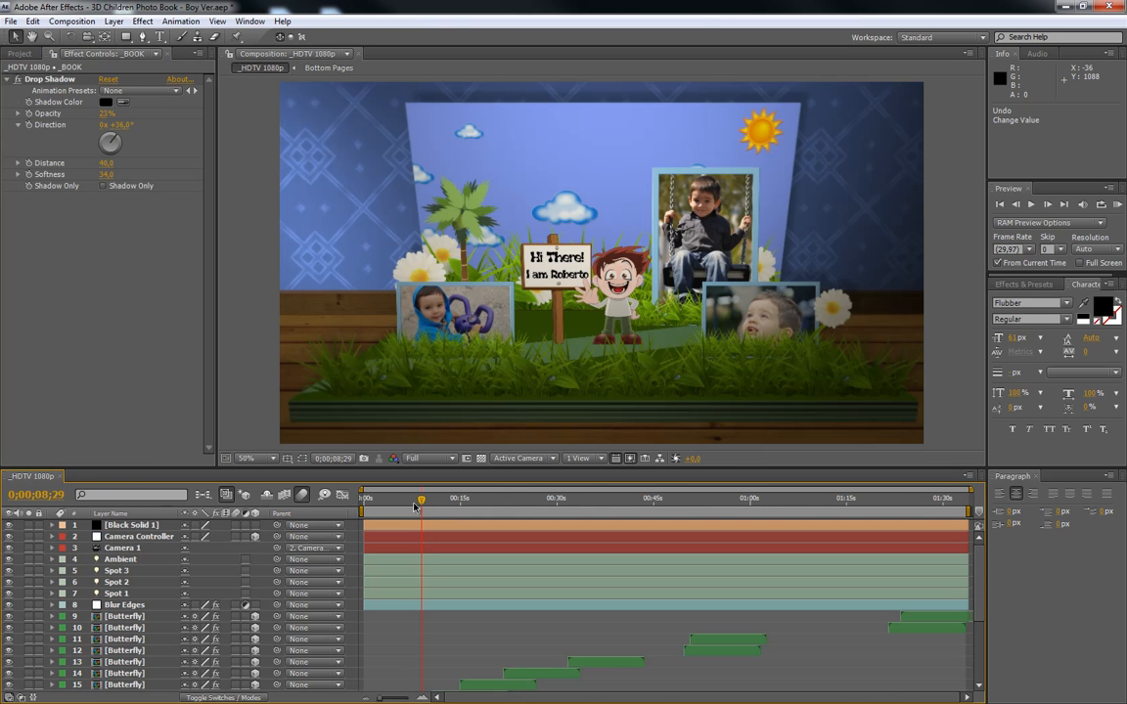
left_click_drag(423, 501, 426, 500)
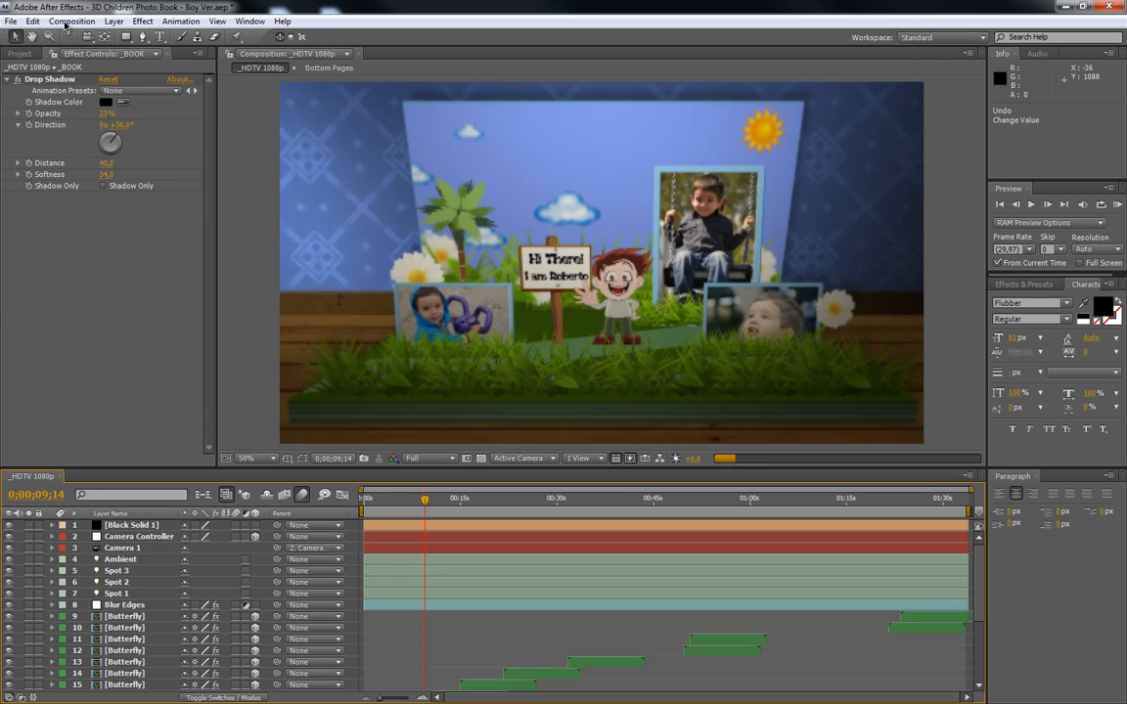
Open the Plane composition from Other Elements, and view the plane with its photo frame at 0;00;04;26
left_click(22, 54)
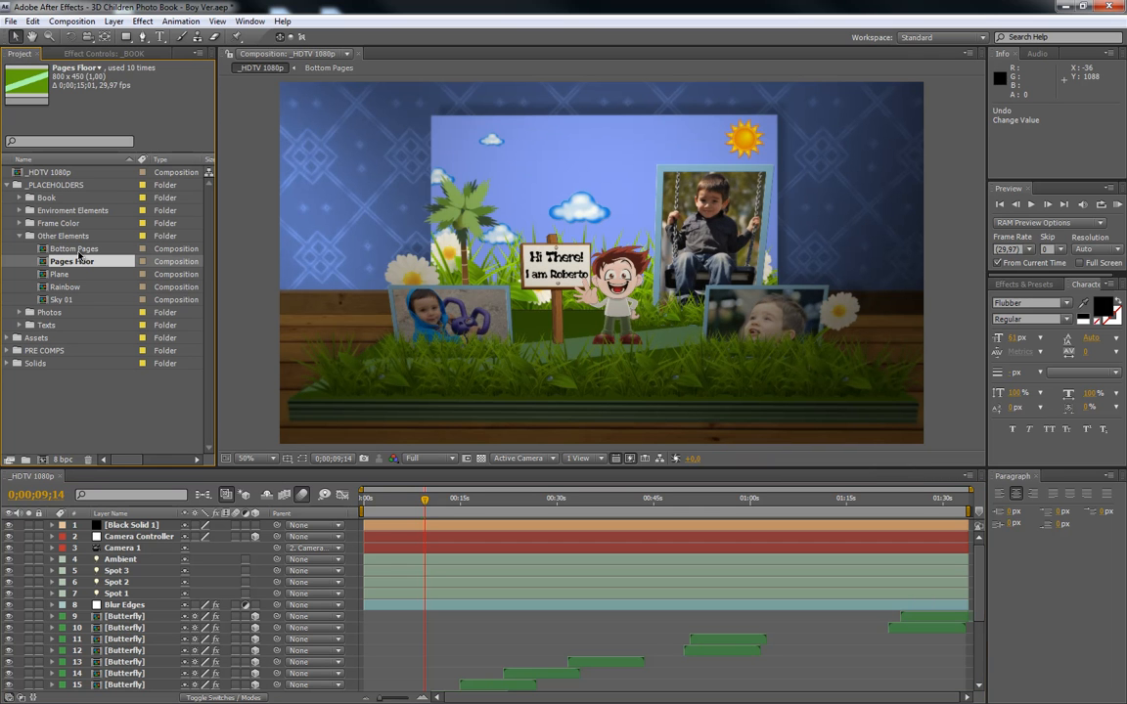
left_click(69, 276)
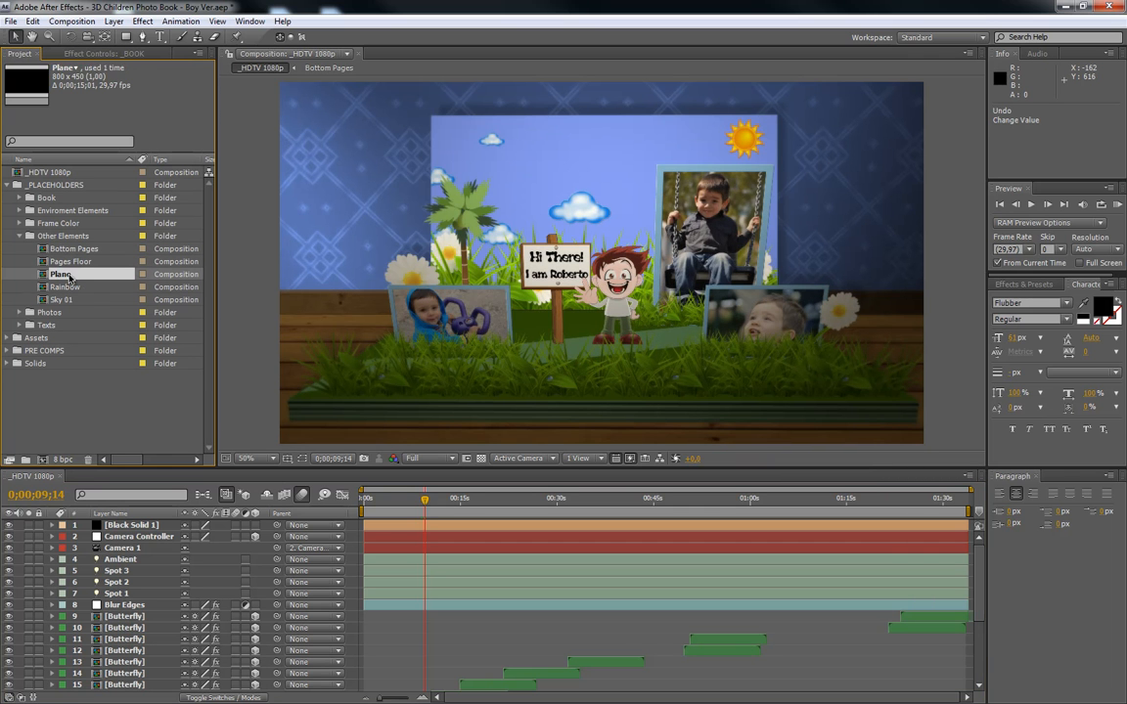
double_click(66, 275)
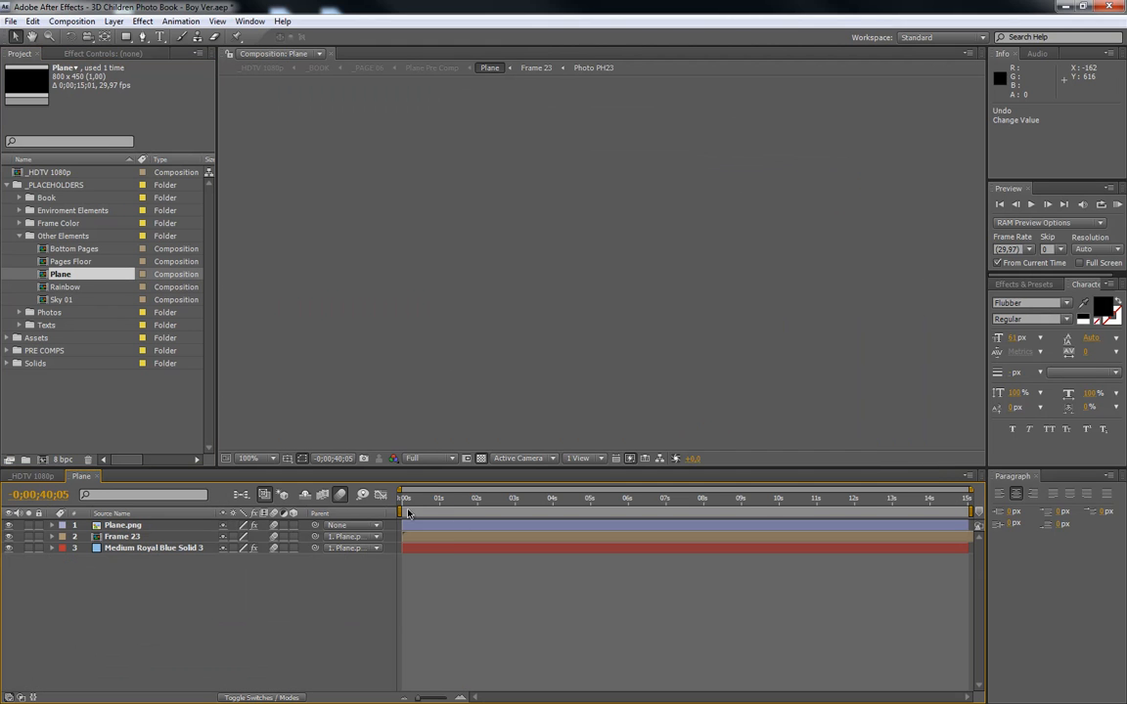
left_click_drag(407, 501, 439, 504)
left_click_drag(545, 503, 587, 500)
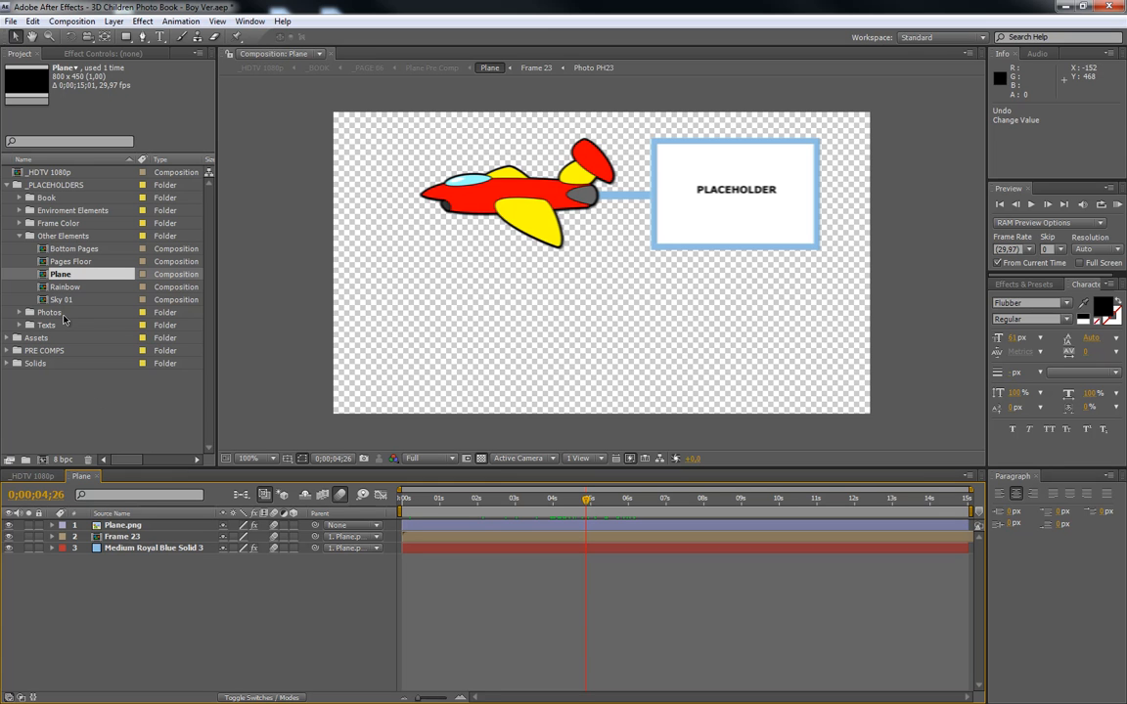
Open the Rainbow composition, view it at 0;00;01;03, and switch the Rainbow.png layer's visibility off and on again
double_click(63, 288)
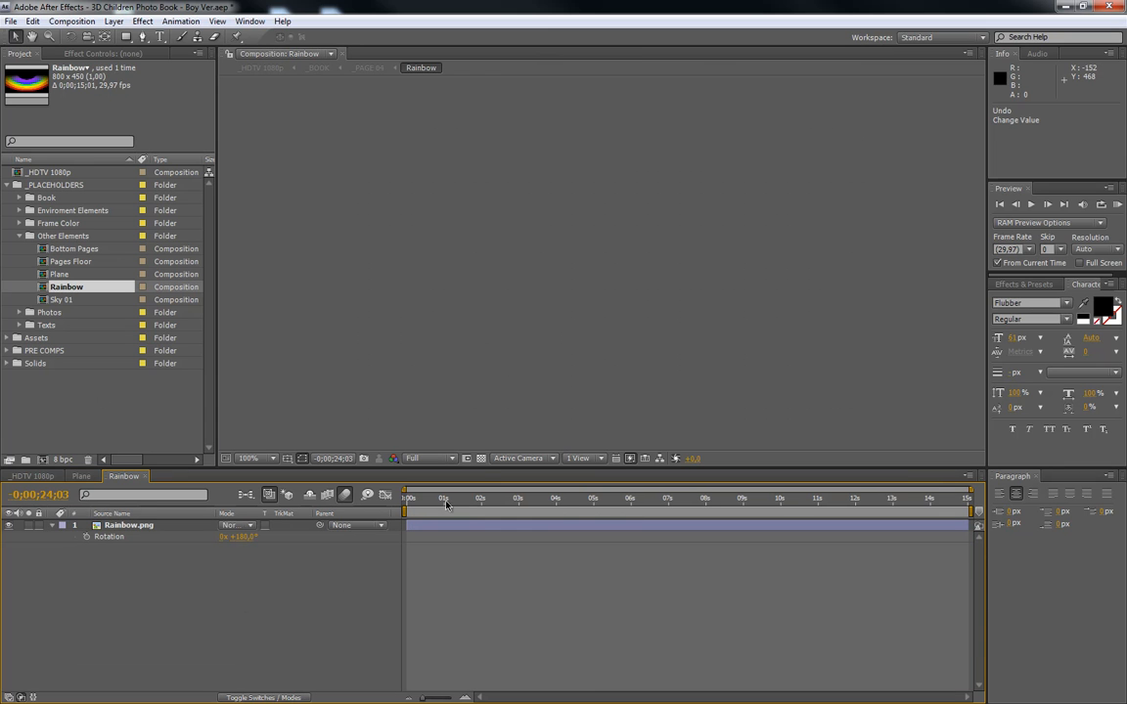
left_click(439, 500)
mouse_move(439, 500)
left_mouse_down()
mouse_move(407, 500)
mouse_move(448, 500)
left_mouse_up()
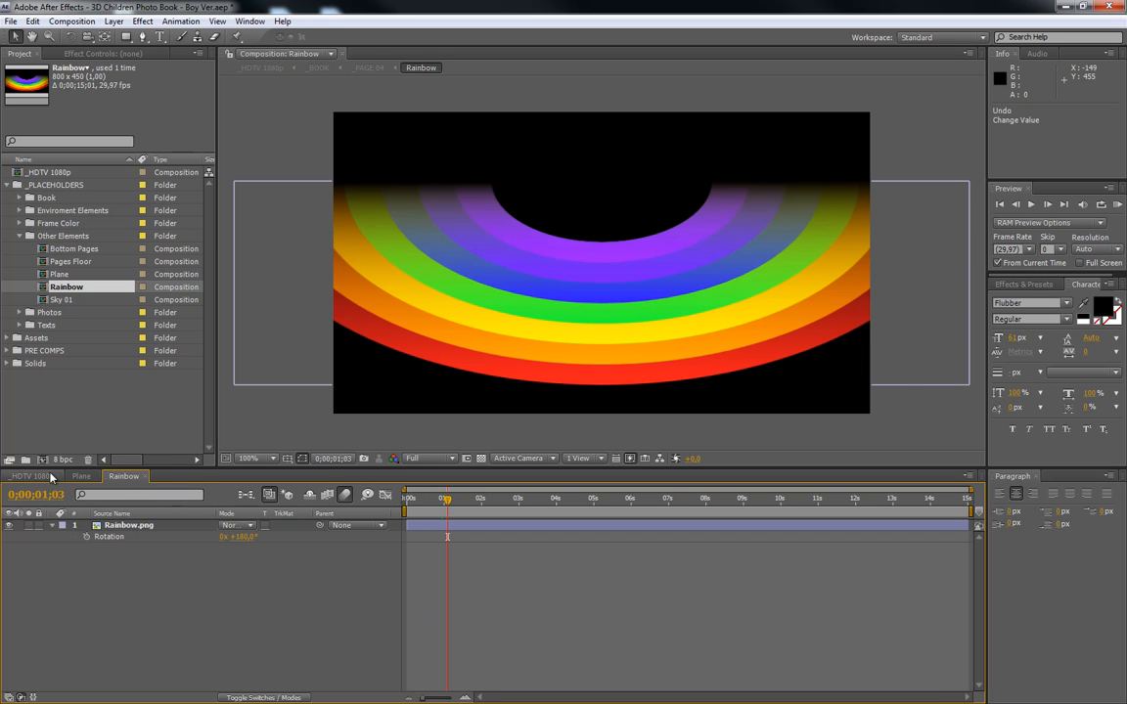
left_click(8, 527)
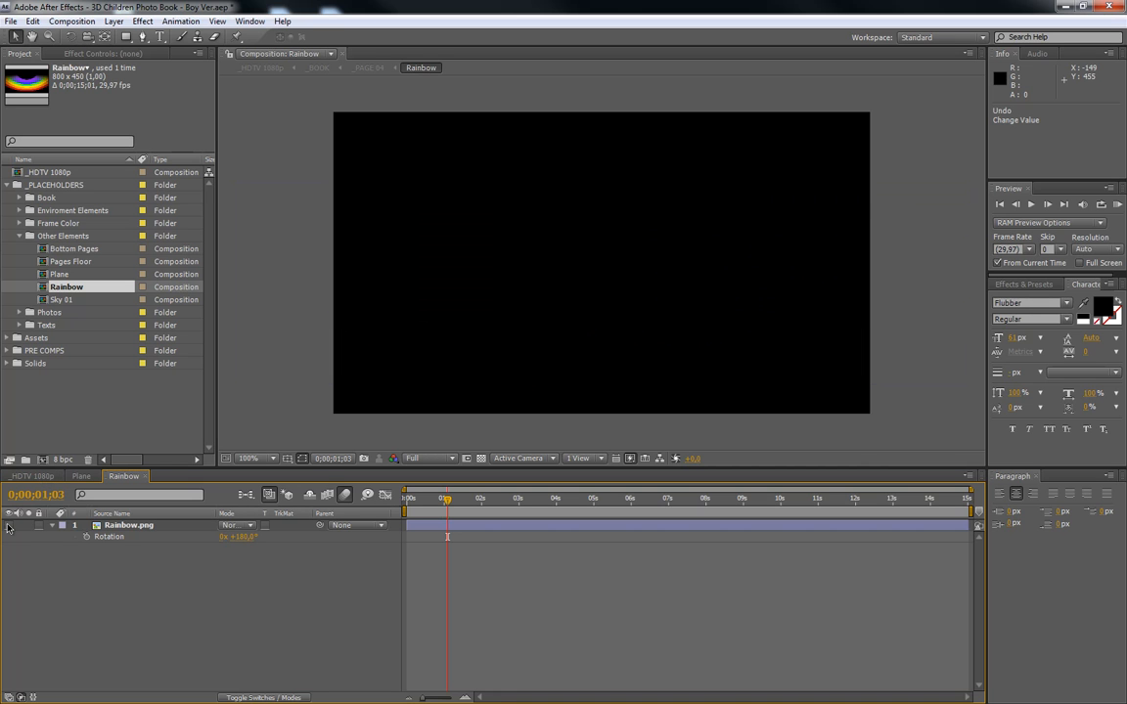
left_click(8, 526)
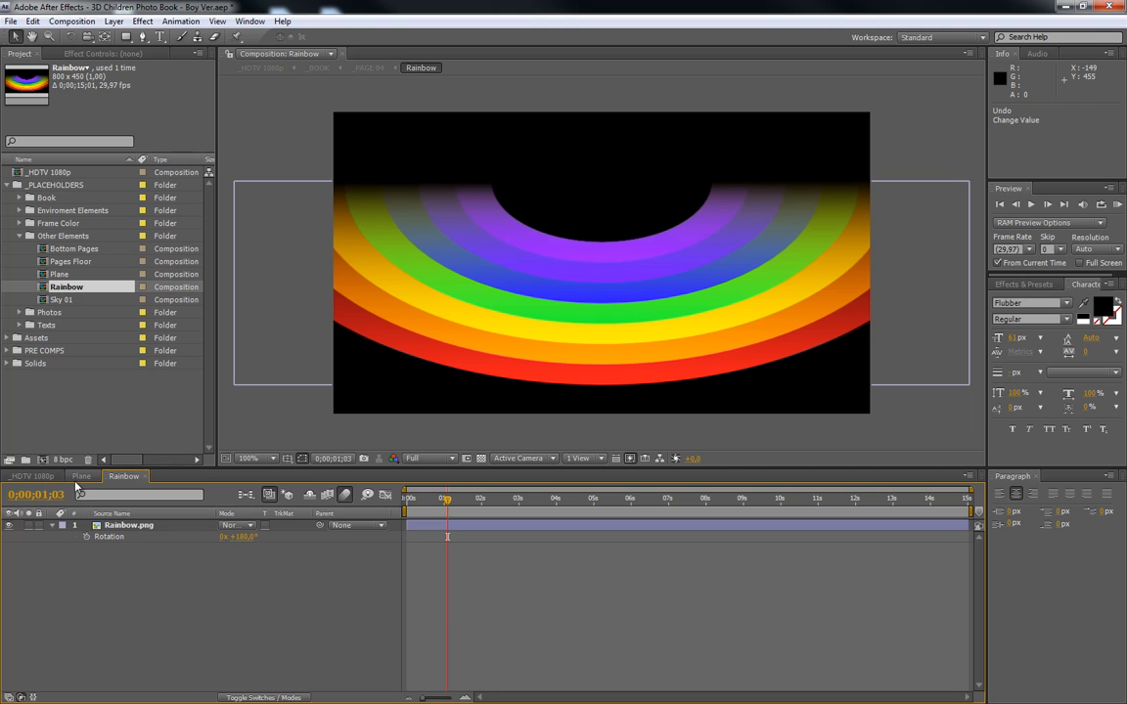
Close the Rainbow and Plane compositions, and examine the page in _HDTV 1080p at 0;00;25;06
left_click(81, 476)
left_click(124, 477)
left_click(142, 476)
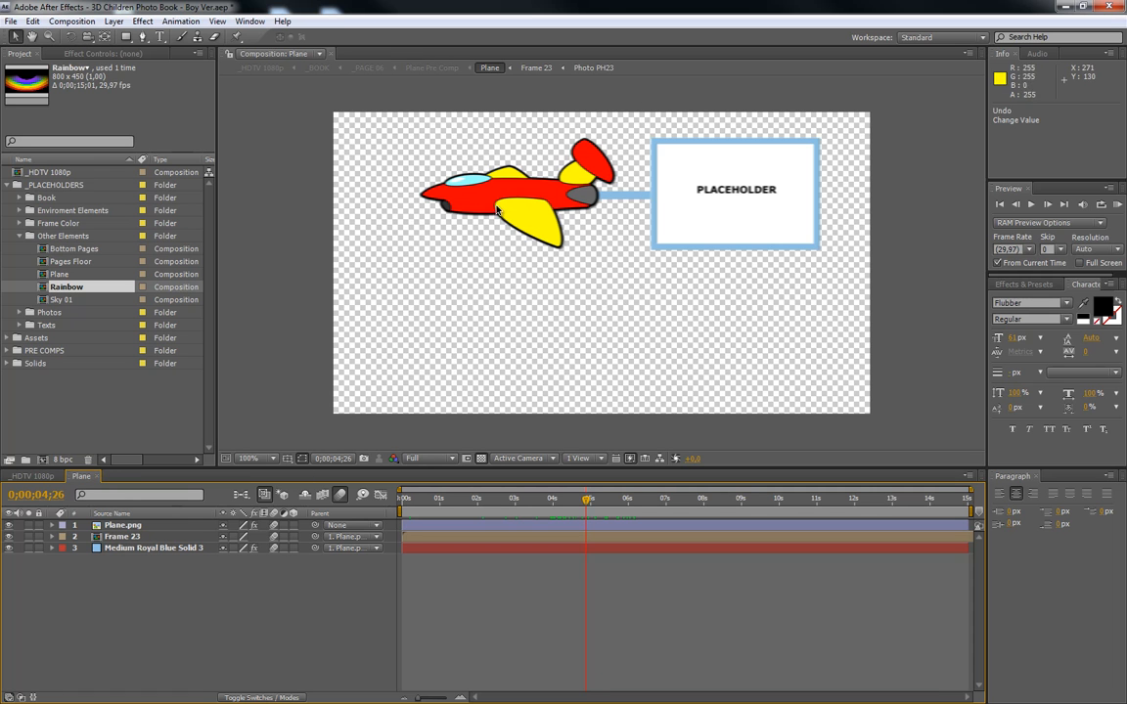
left_click(95, 476)
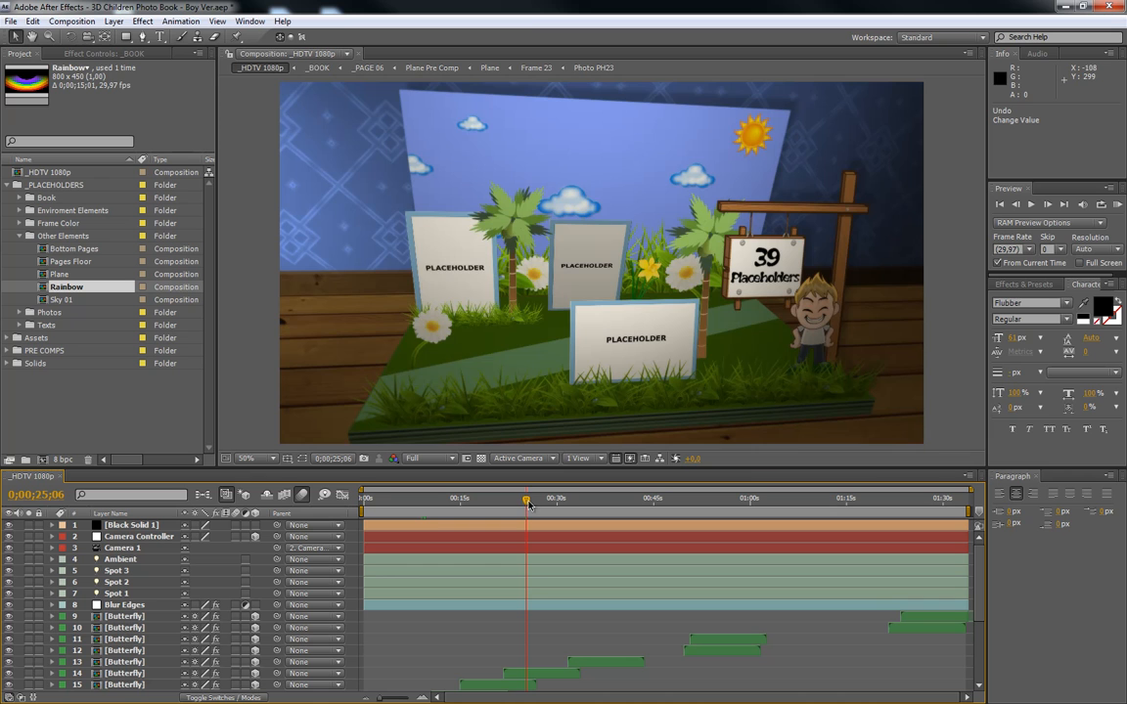
Open the Sky 01 composition from Other Elements, and view its sky and flowers at 0;00;00;12
left_click(59, 300)
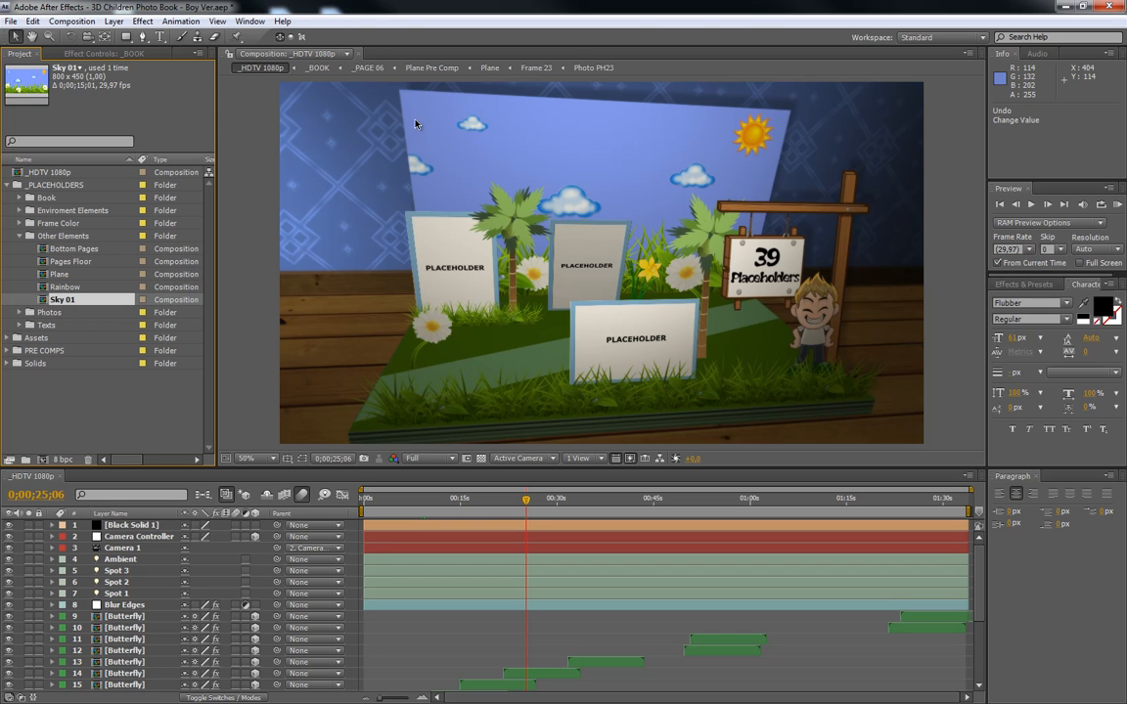
double_click(89, 301)
left_click(421, 503)
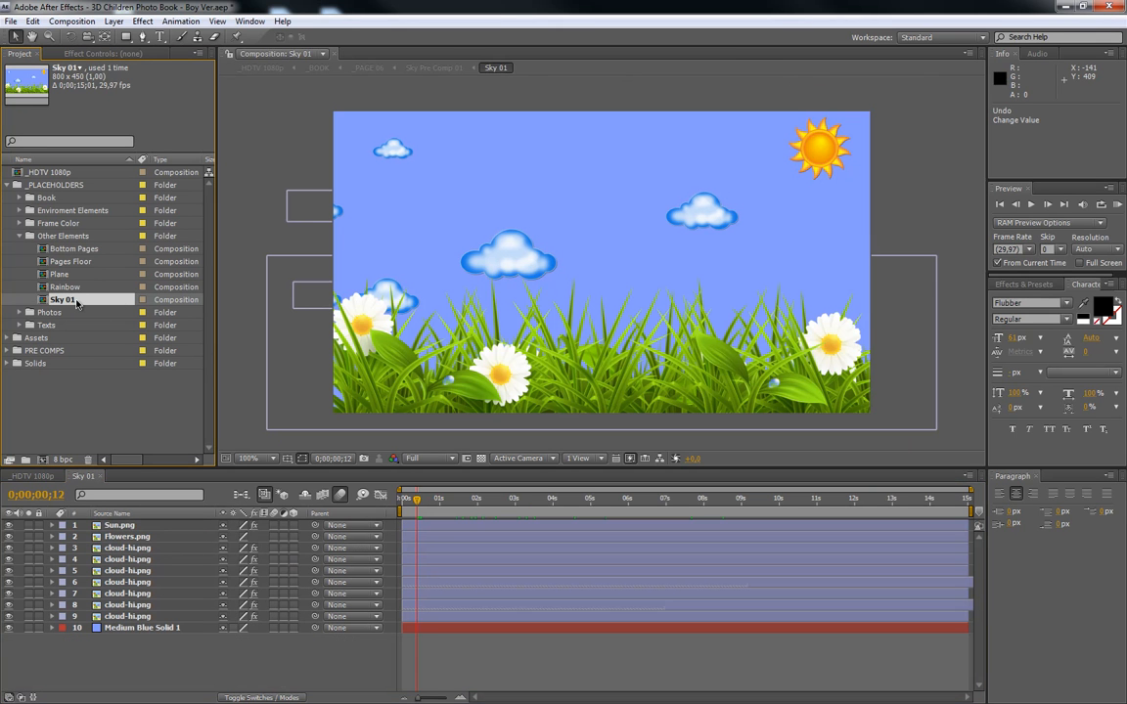
Duplicate the Sky 01 composition in Other Elements, and delete the duplicate
key("ctrl+d")
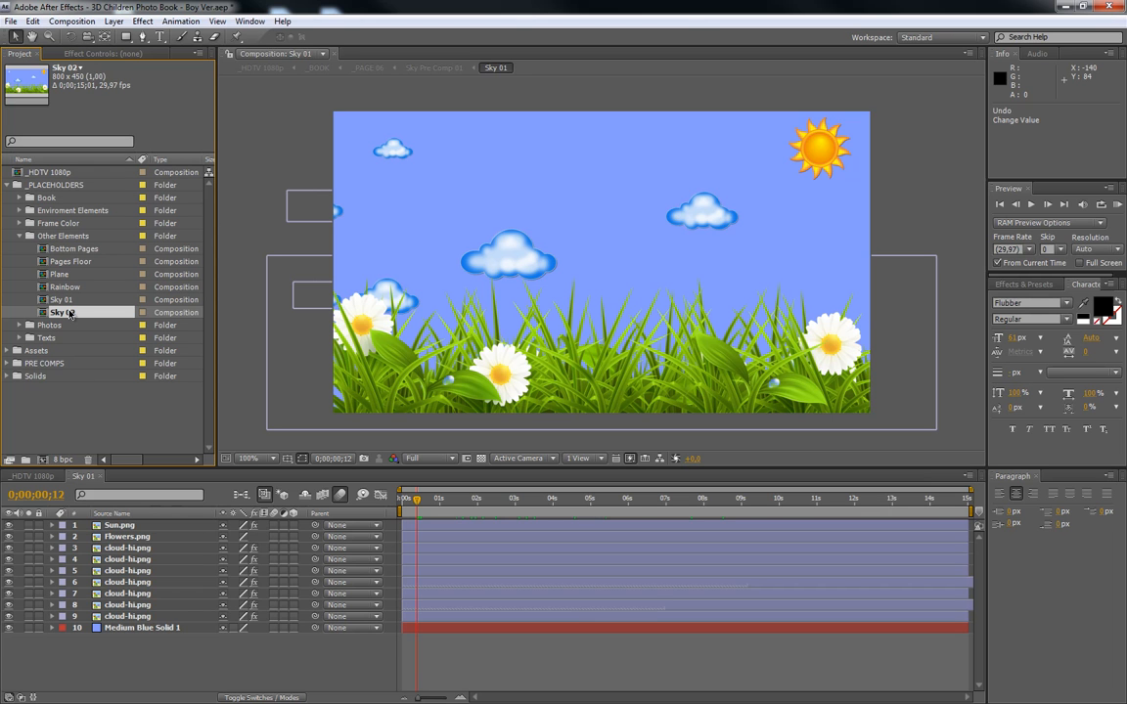
left_click(52, 199)
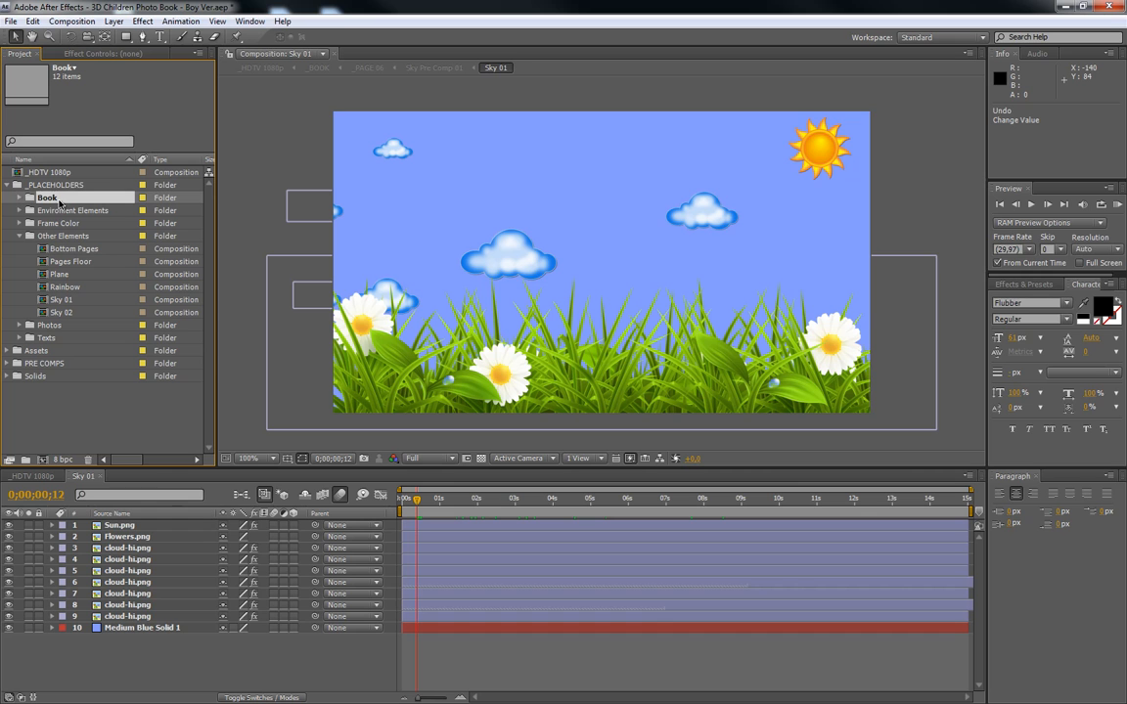
left_click(67, 312)
key("Delete")
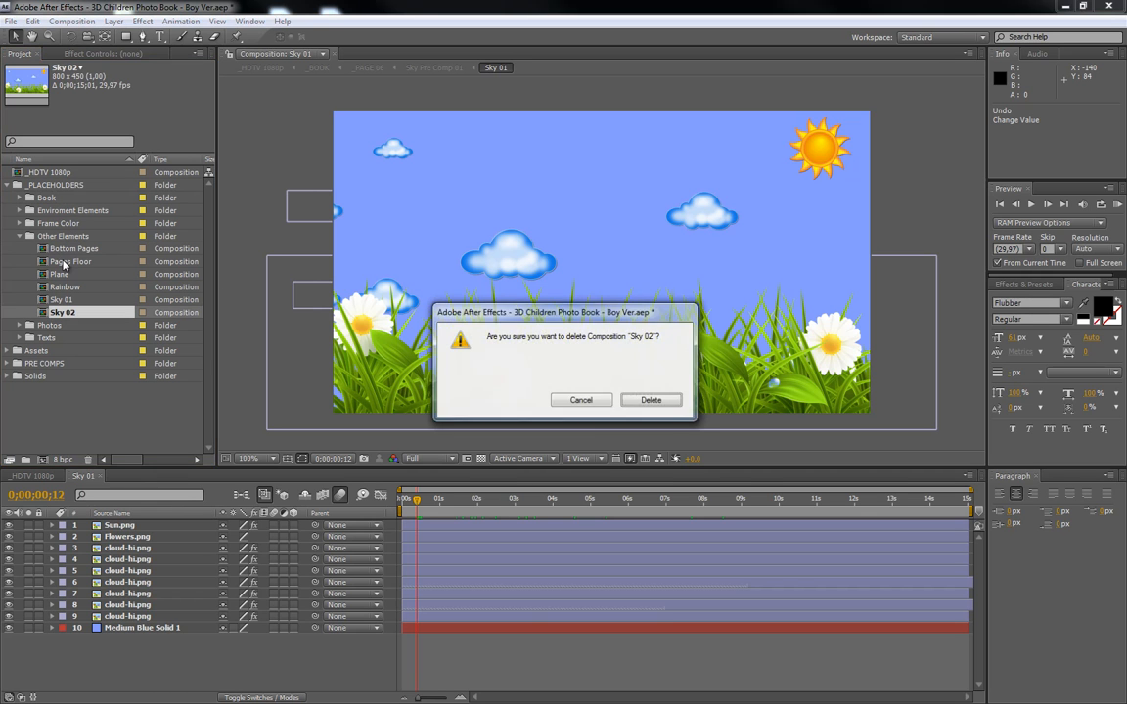
key("Return")
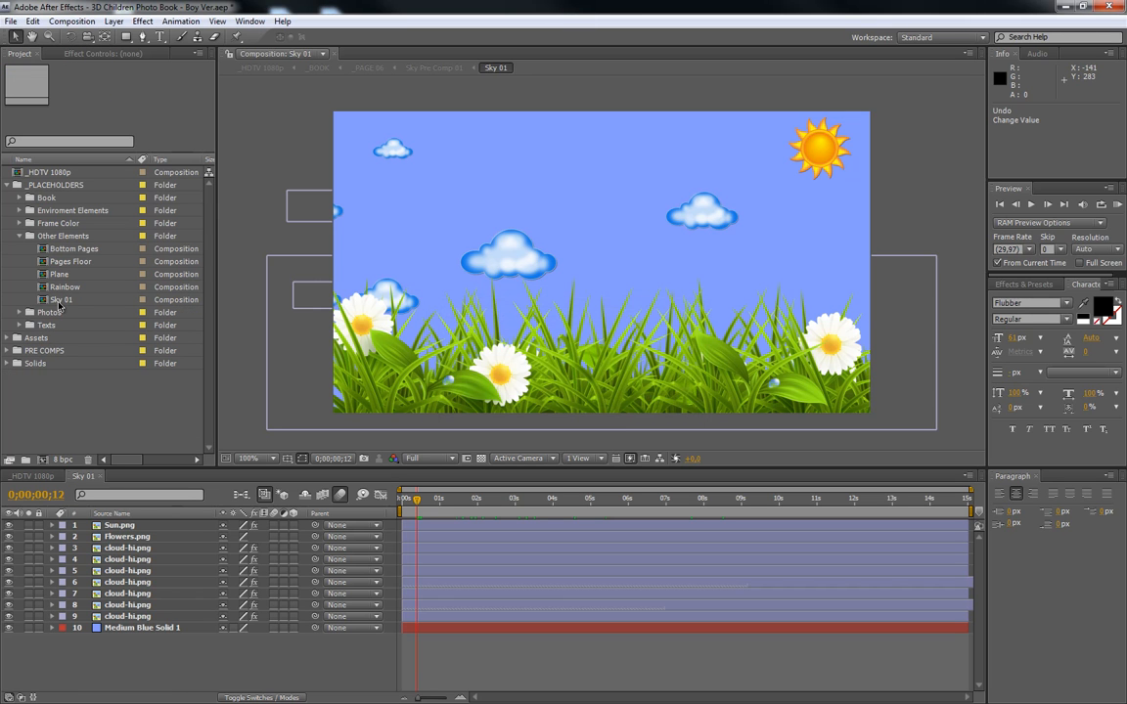
Collapse Other Elements, close Sky 01, and examine the photo frames in _HDTV 1080p at 0;00;11;08
left_click(18, 235)
left_click(50, 224)
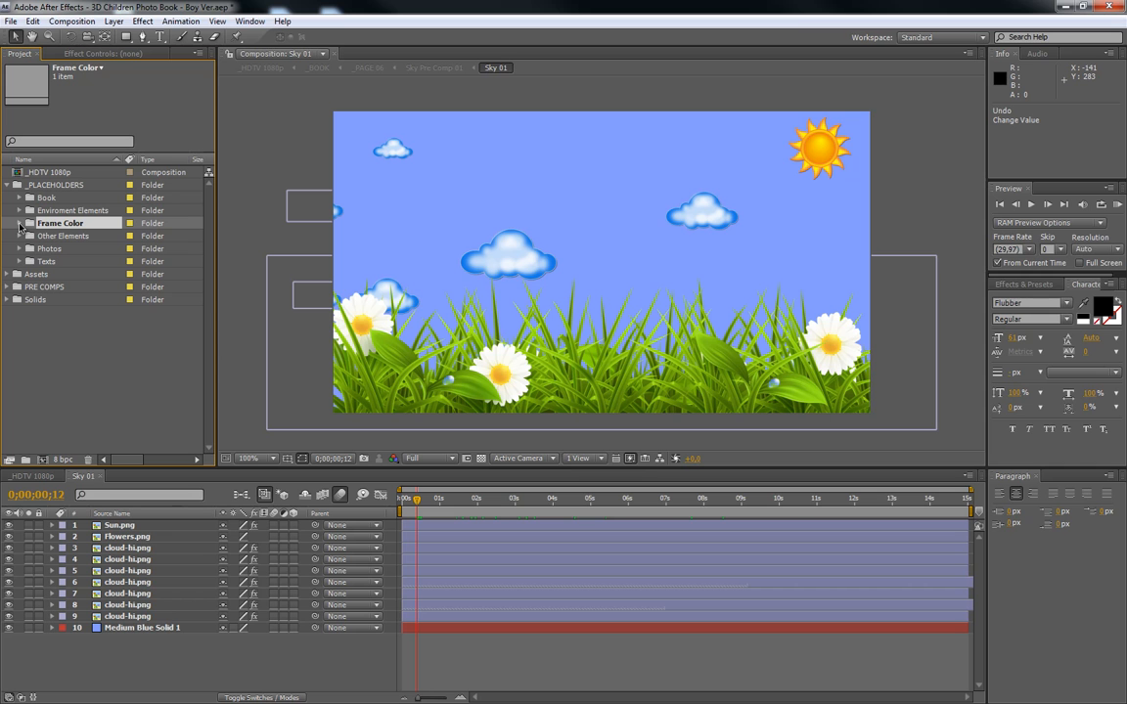
left_click(98, 476)
left_click(387, 501)
left_click_drag(387, 503, 436, 501)
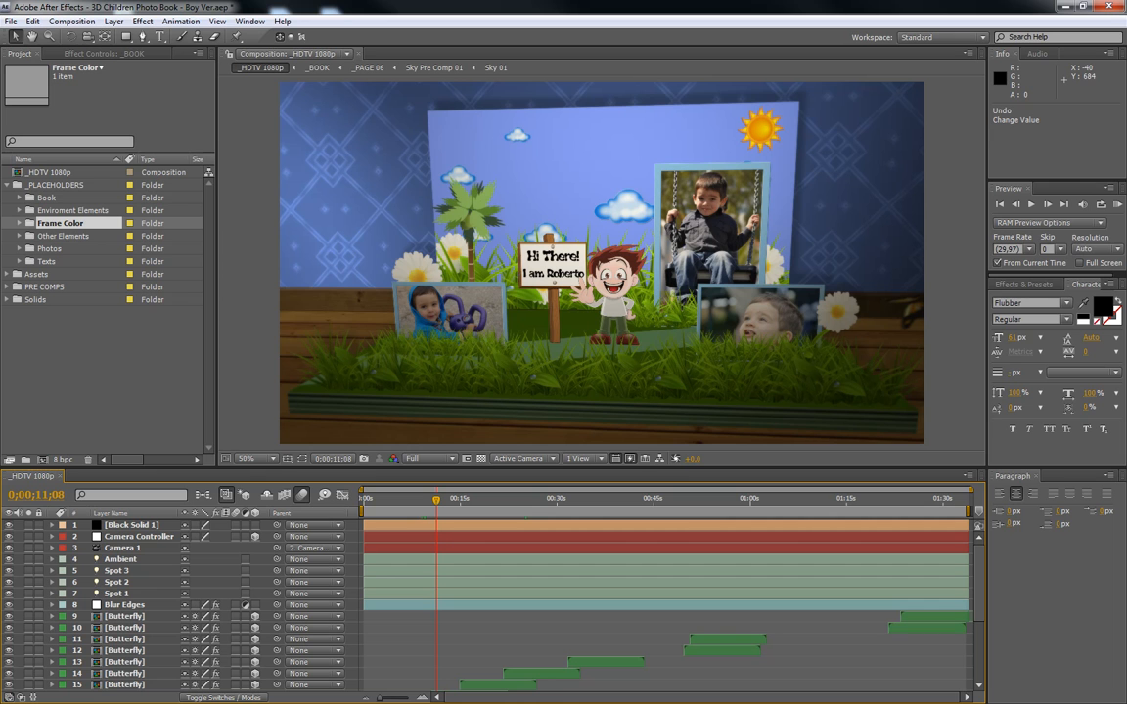
Open the Frame Color composition from the Frame Color folder, and view its blue solid near the start of the timeline
left_click(19, 223)
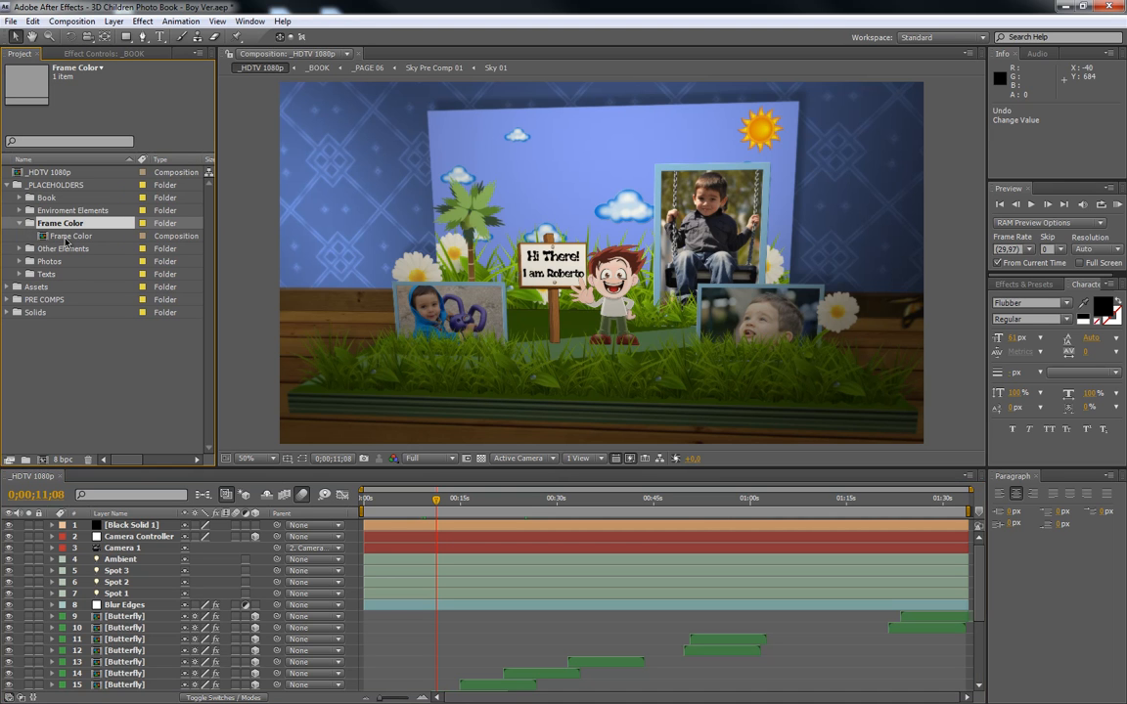
left_click(66, 237)
double_click(67, 239)
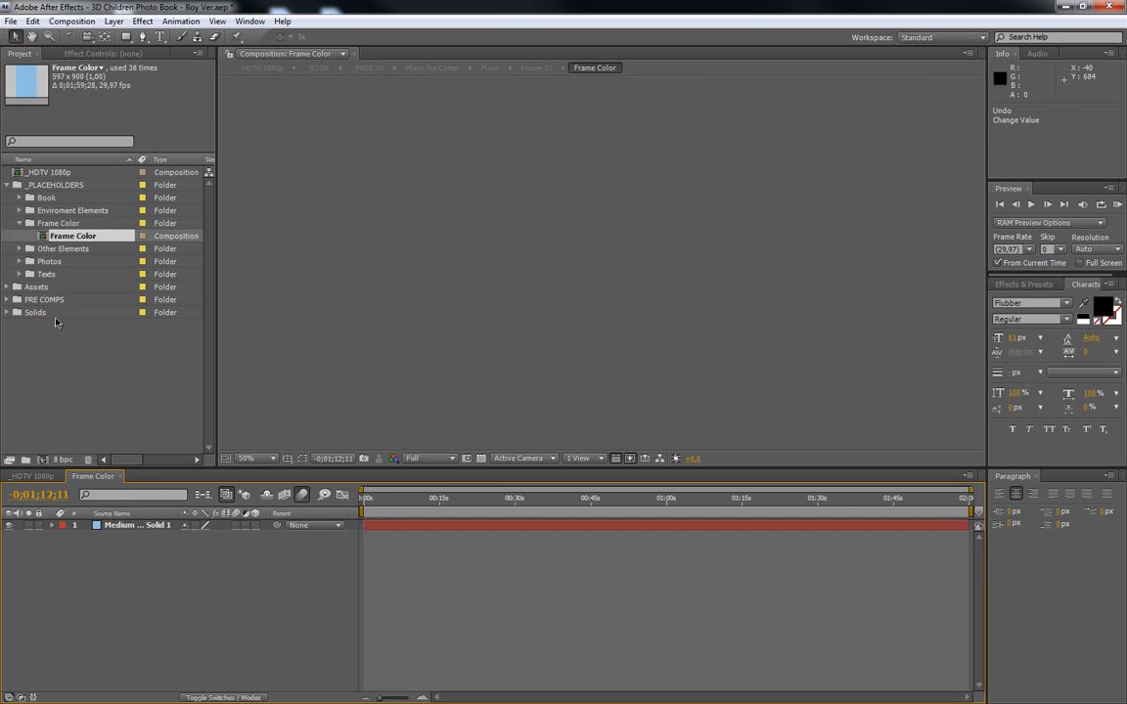
left_click(390, 499)
left_click_drag(391, 499, 381, 499)
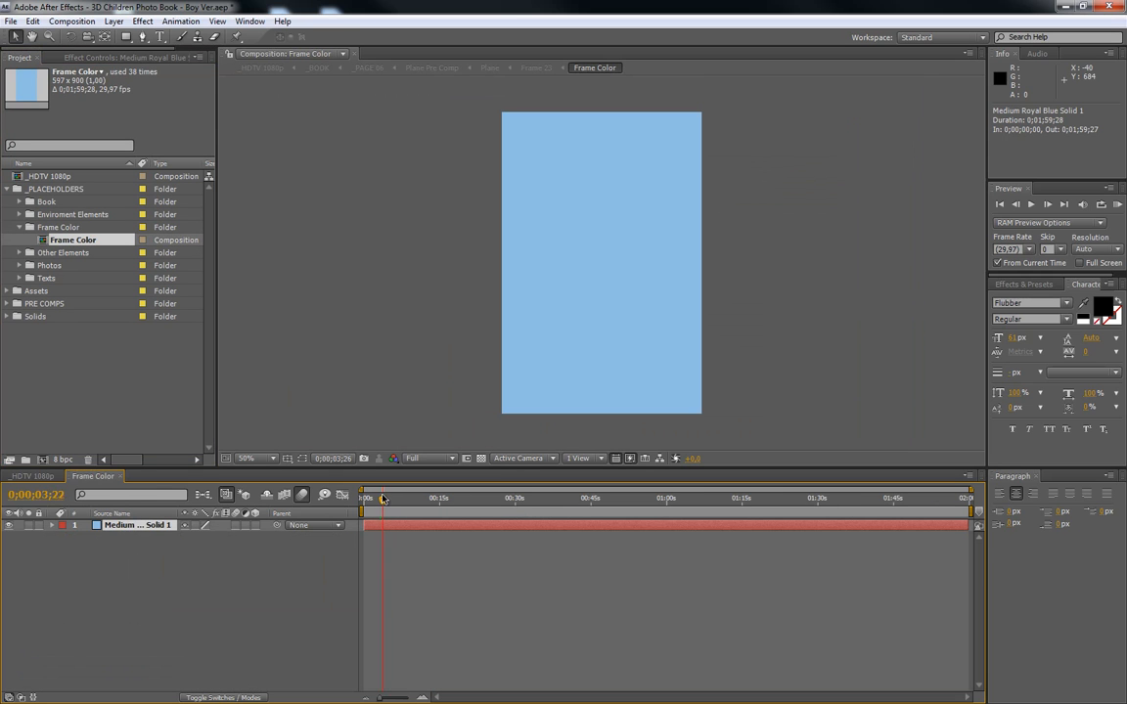
Change the colour of the Frame Color solid to dark green in its solid settings
left_click(113, 21)
left_click(129, 54)
left_click(310, 413)
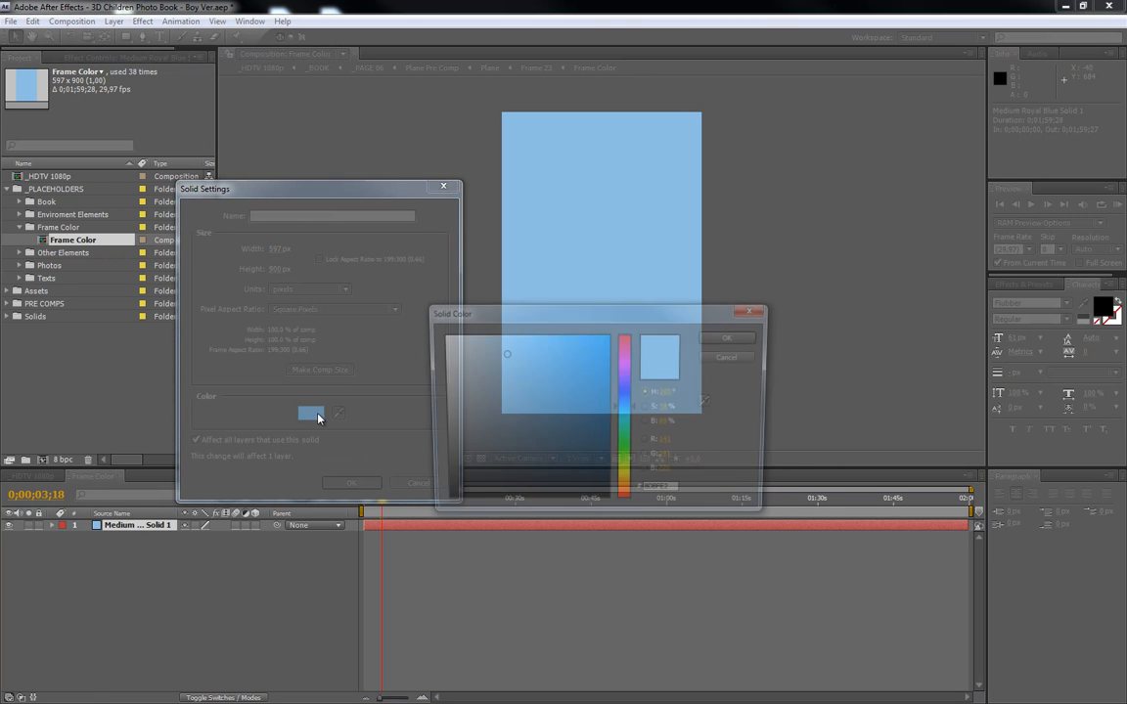
left_click(629, 453)
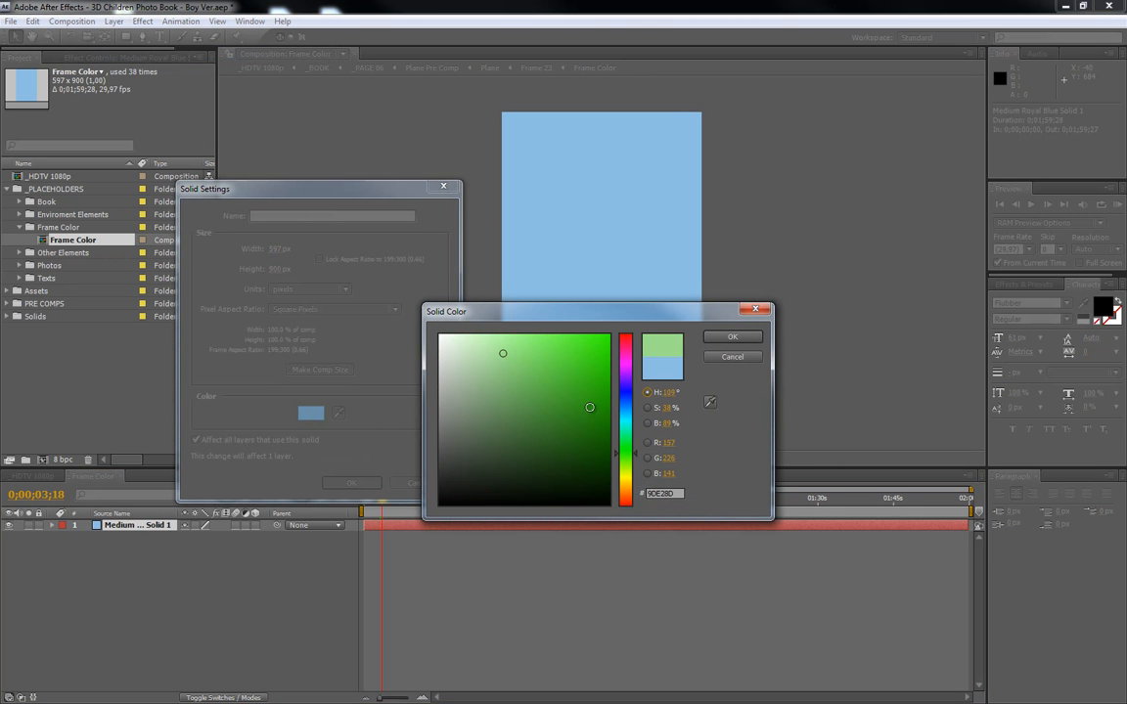
left_click(596, 384)
left_click(724, 337)
left_click(344, 485)
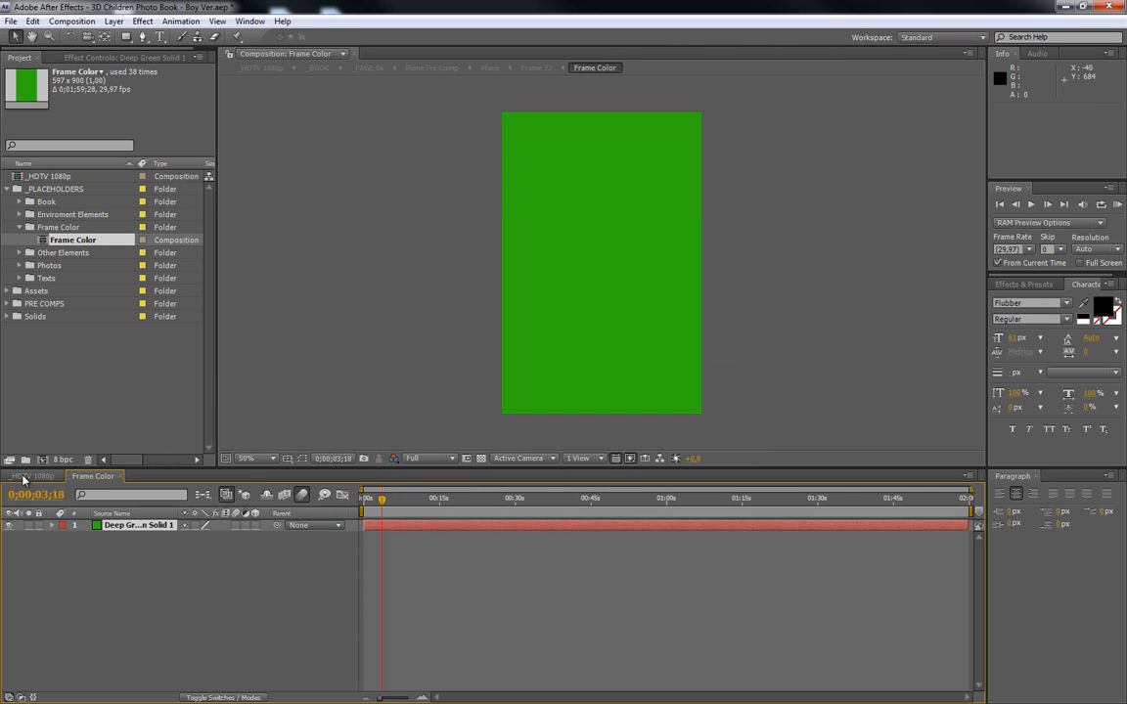
Check the recoloured photo frames in the _HDTV 1080p composition at 0;00;14;18
left_click(24, 478)
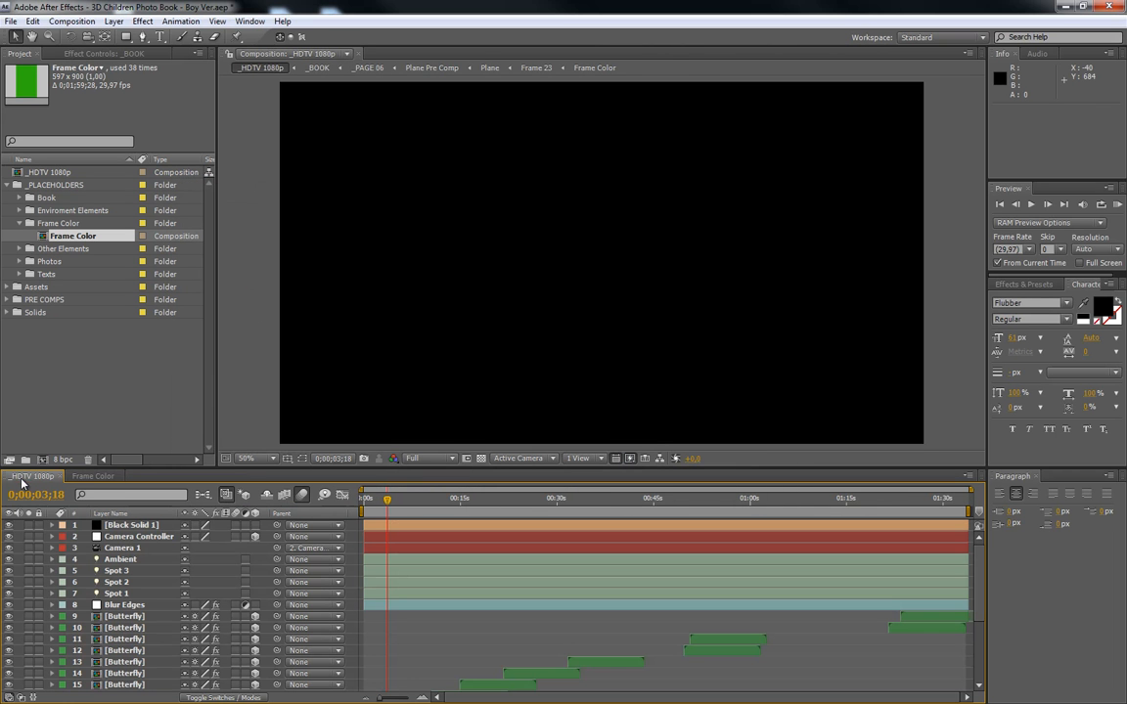
left_click(417, 499)
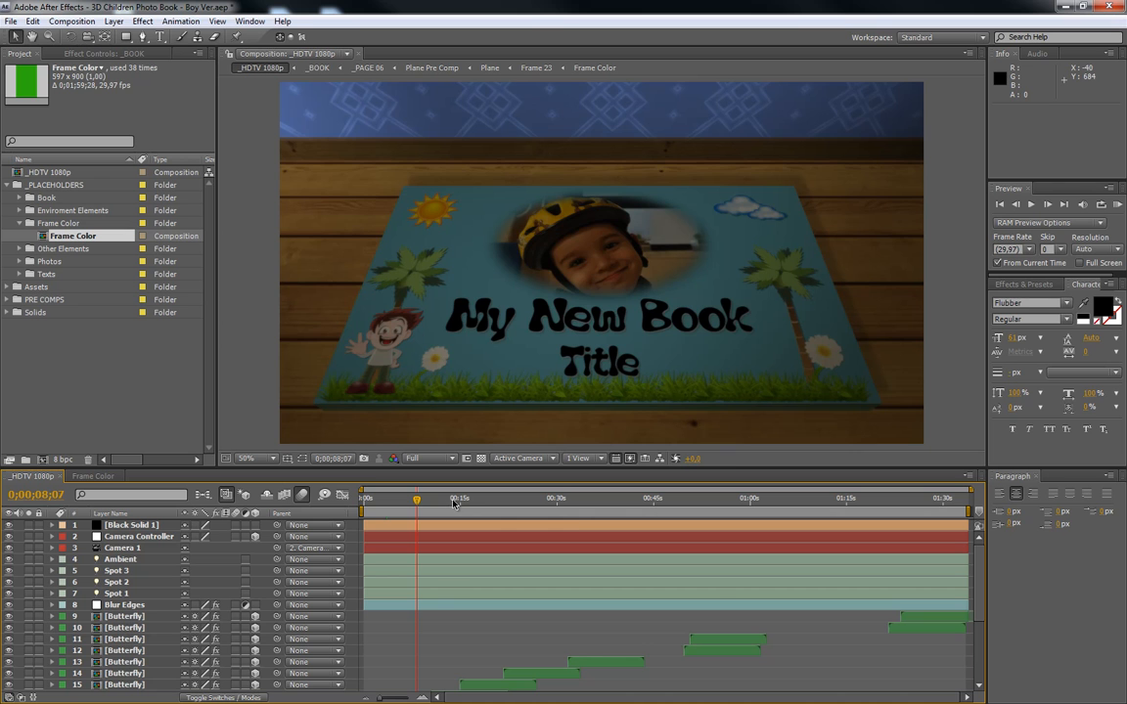
left_click(457, 502)
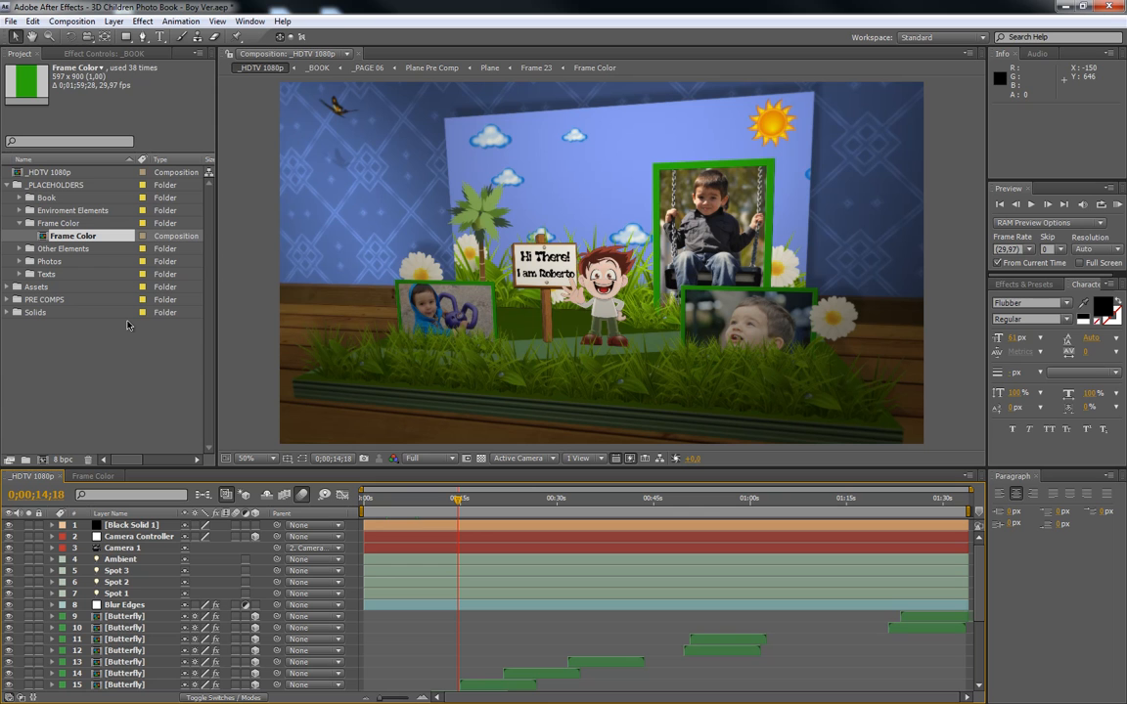
Undo the frame solid's colour change, and view the photo frames in _HDTV 1080p at 0;00;10;28
key("ctrl+z")
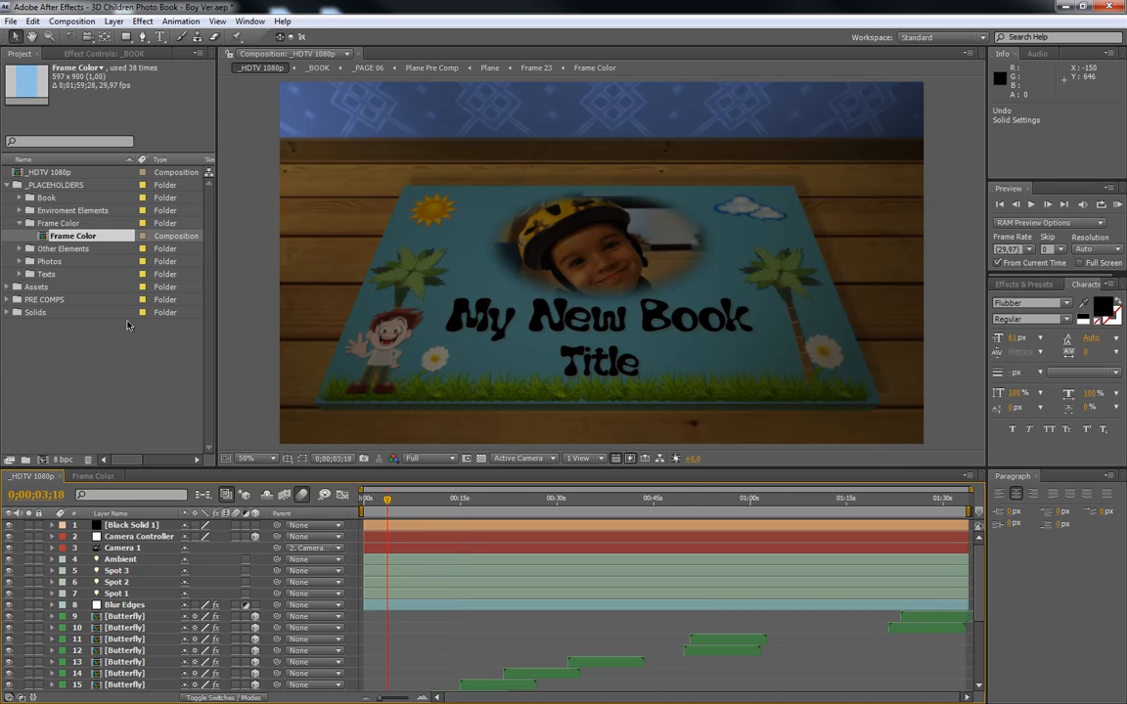
left_click_drag(428, 508, 435, 507)
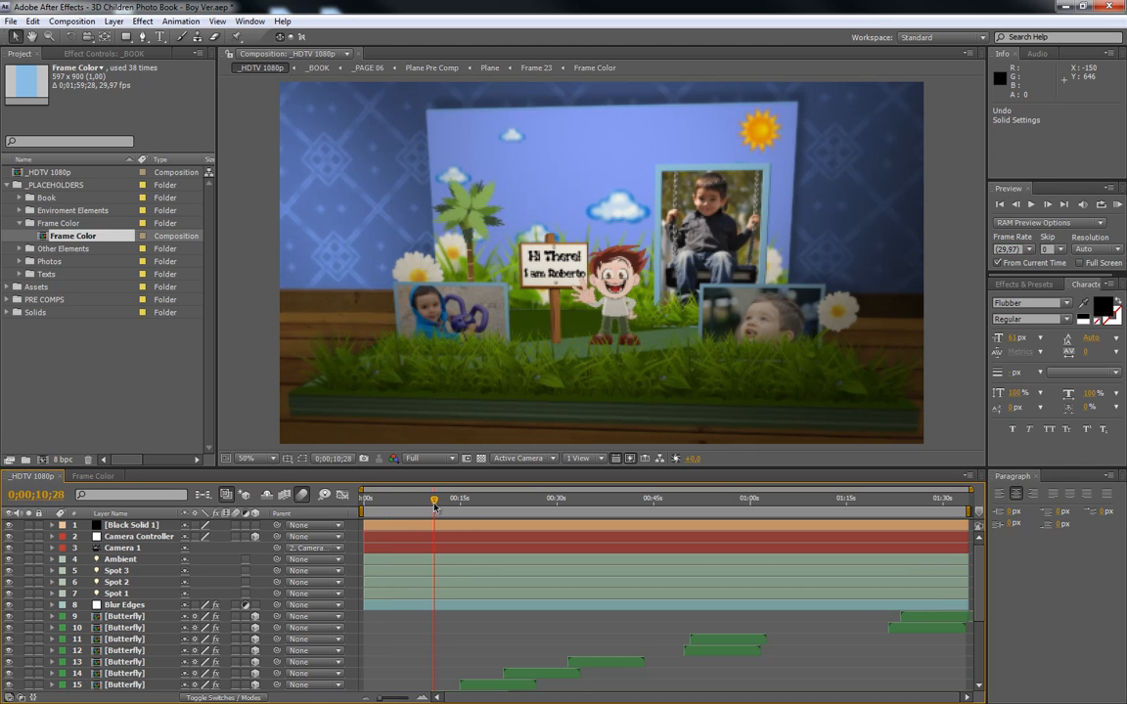
Collapse the Frame Color folder, and open the Wall composition from the Enviroment Elements folder
left_click(18, 223)
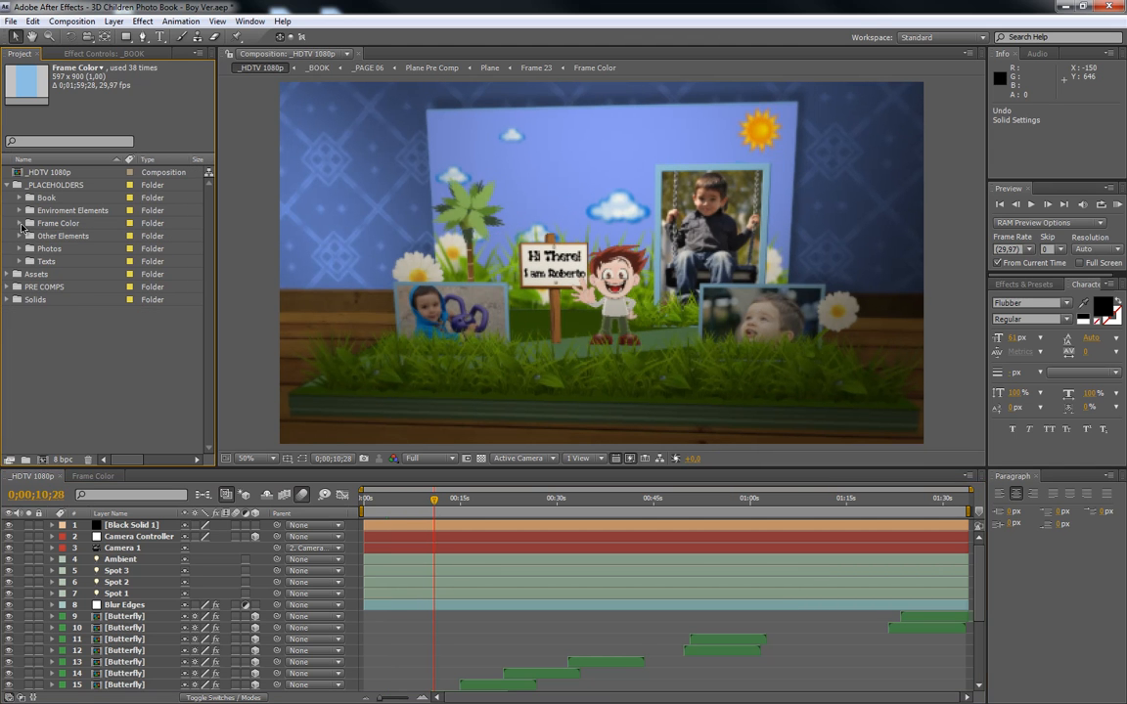
left_click(54, 212)
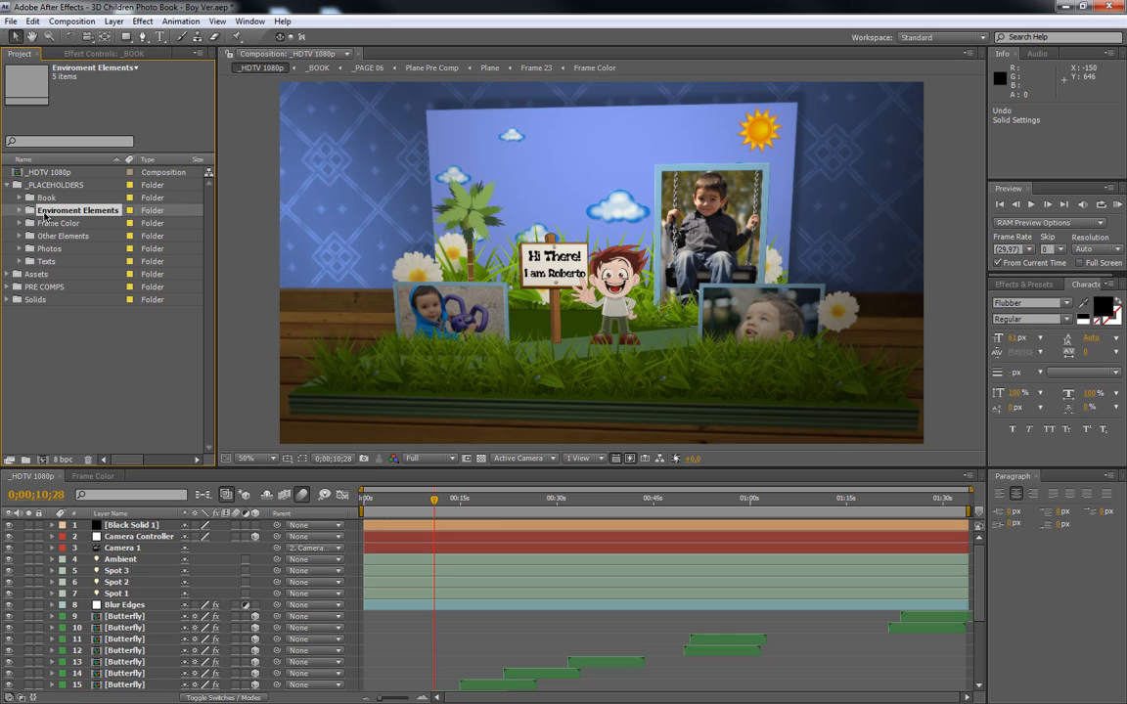
left_click(19, 210)
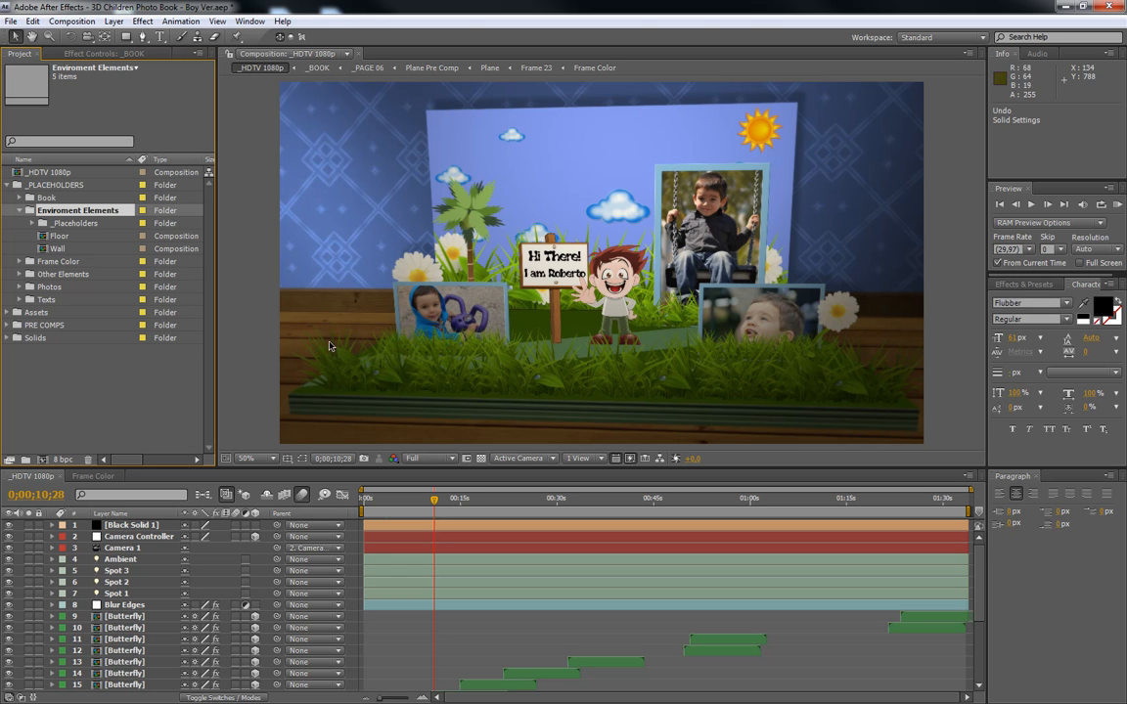
double_click(58, 249)
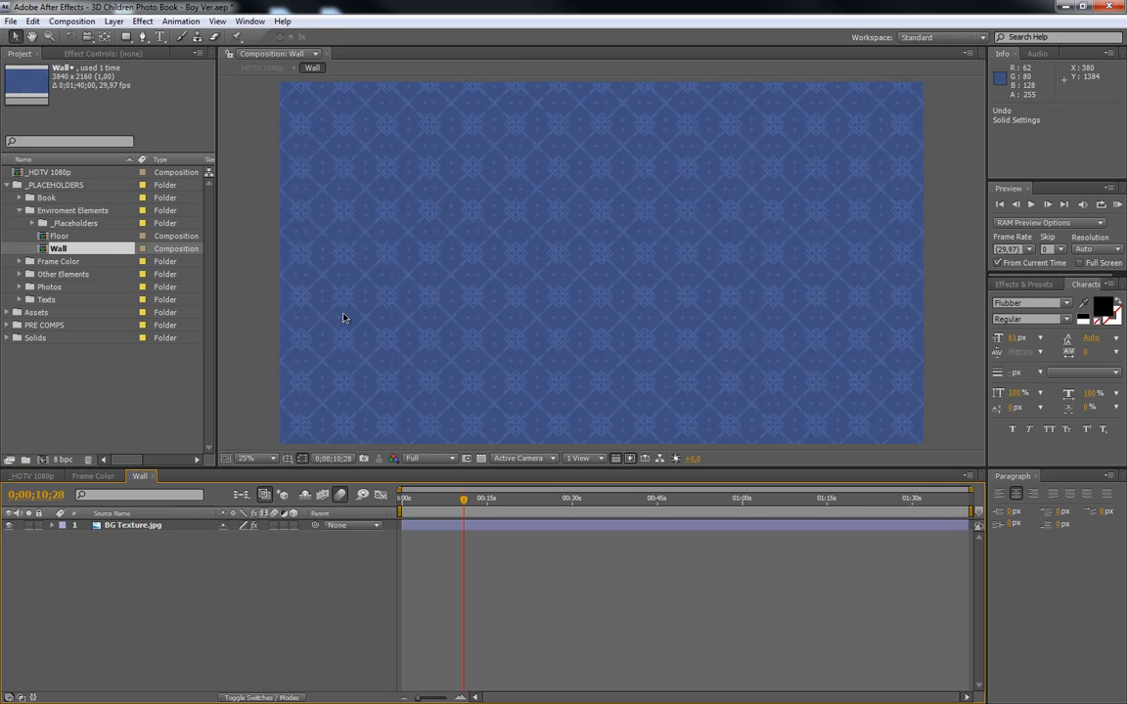
Set the Hue/Saturation Colorize Hue of BG Texture.jpg to 1x +105,0°, and check the wall in _HDTV 1080p
left_click(126, 527)
left_click(92, 55)
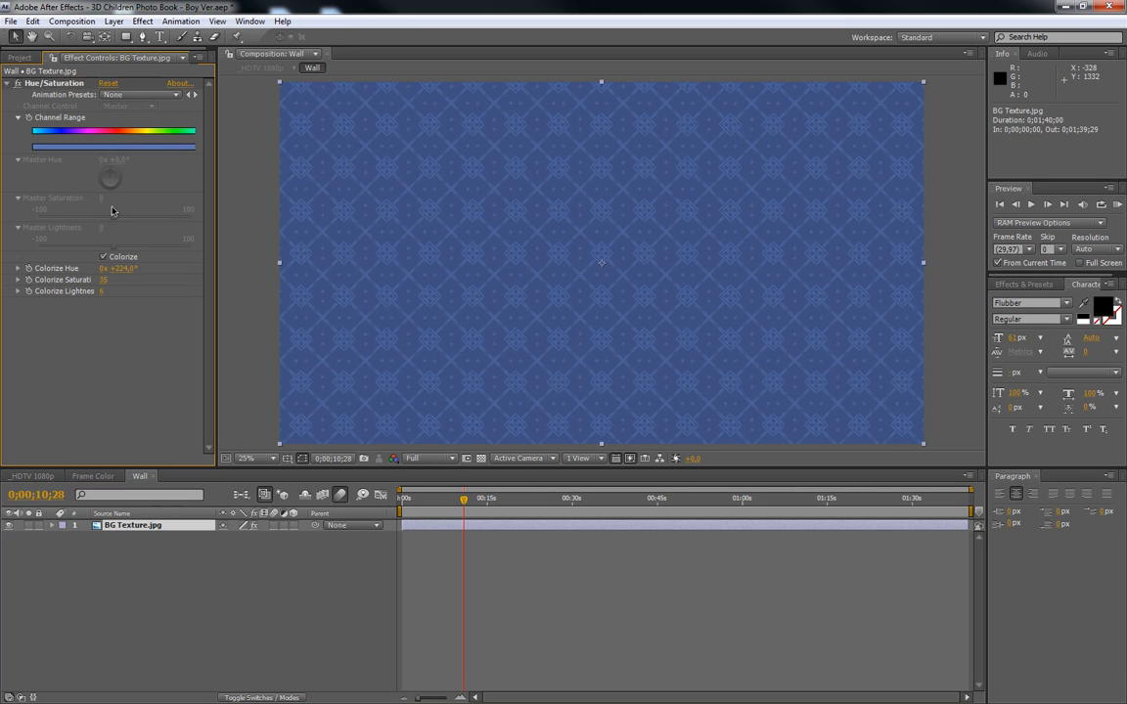
left_click_drag(126, 274, 281, 264)
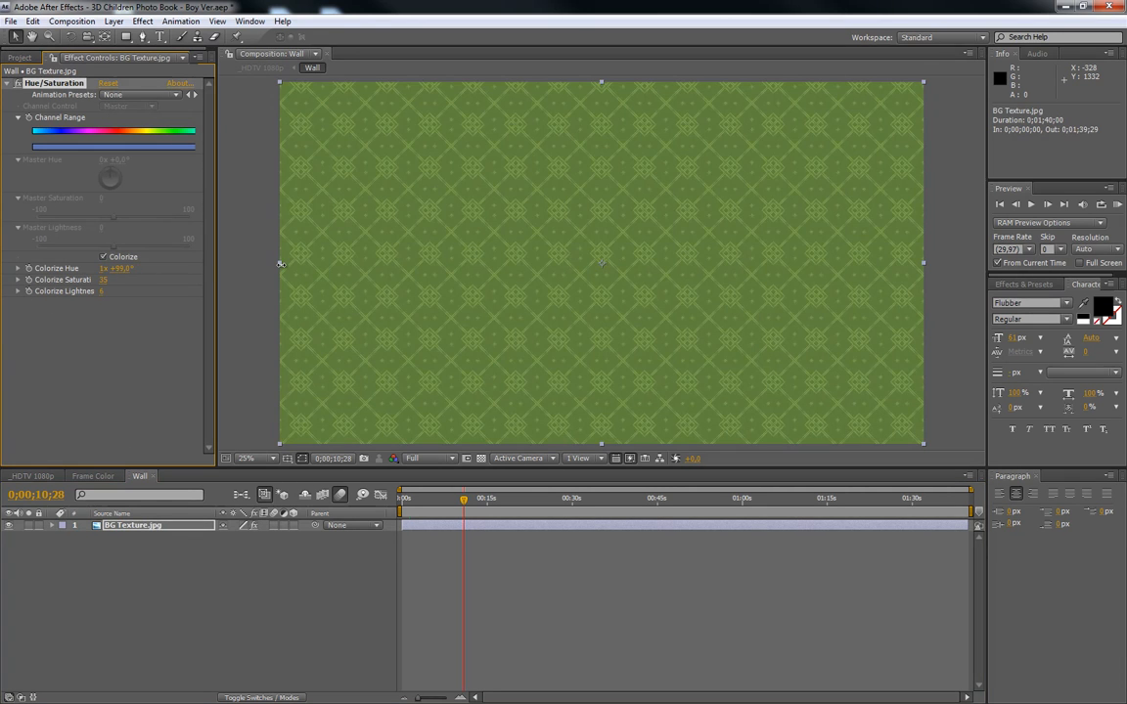
left_click(32, 476)
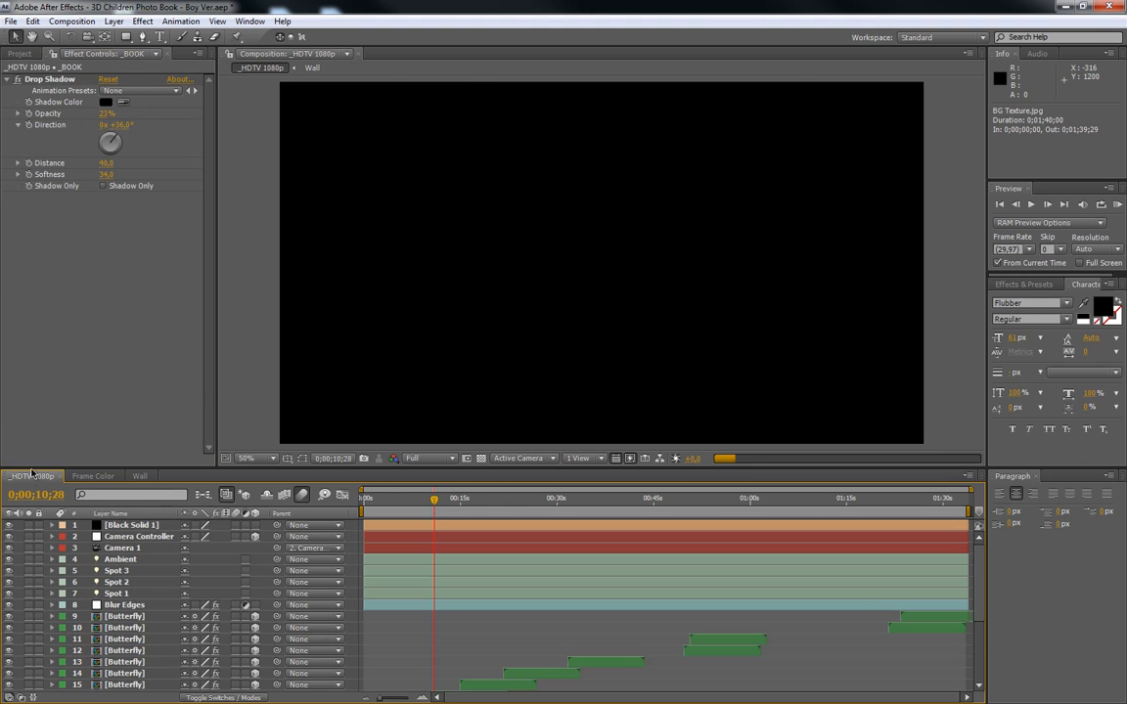
Undo the wall texture's hue change, and compare BG Texture.jpg with its Hue/Saturation effect switched off and on
left_click(138, 476)
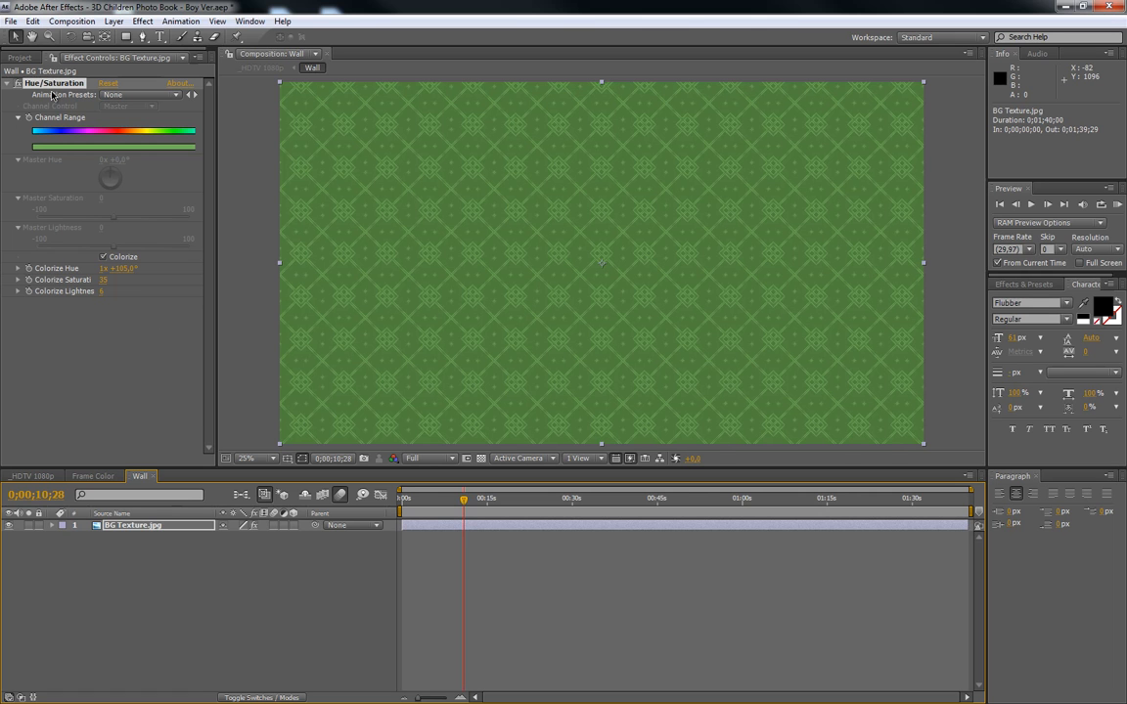
key("ctrl+z")
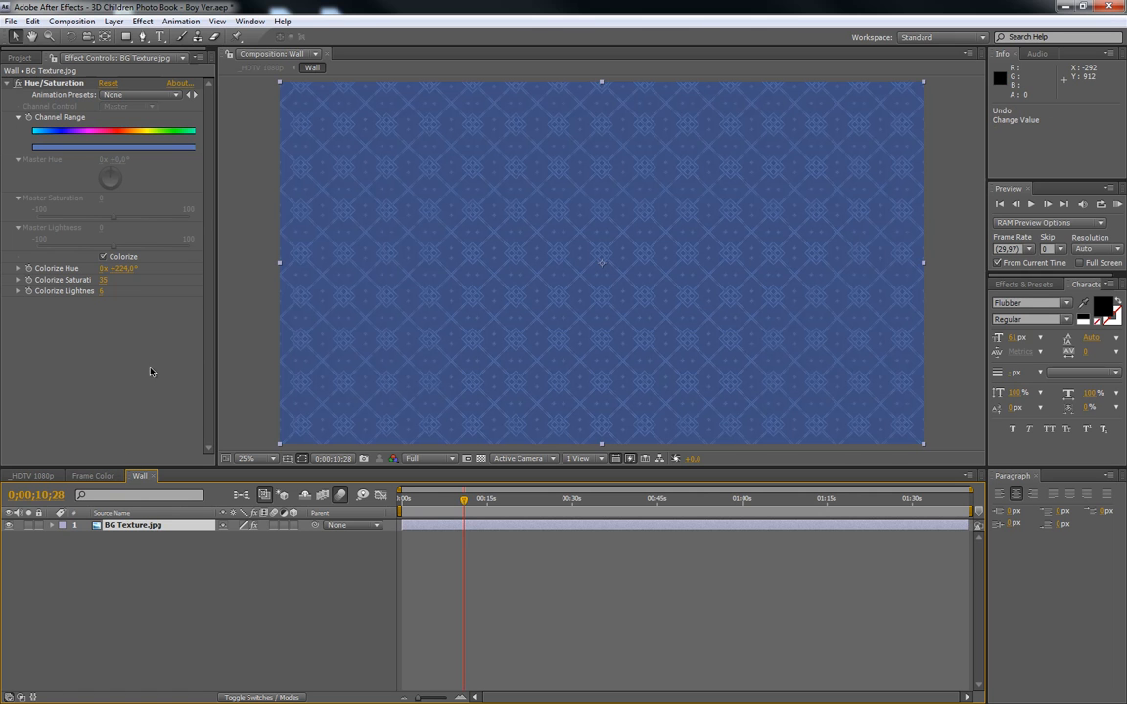
left_click(19, 84)
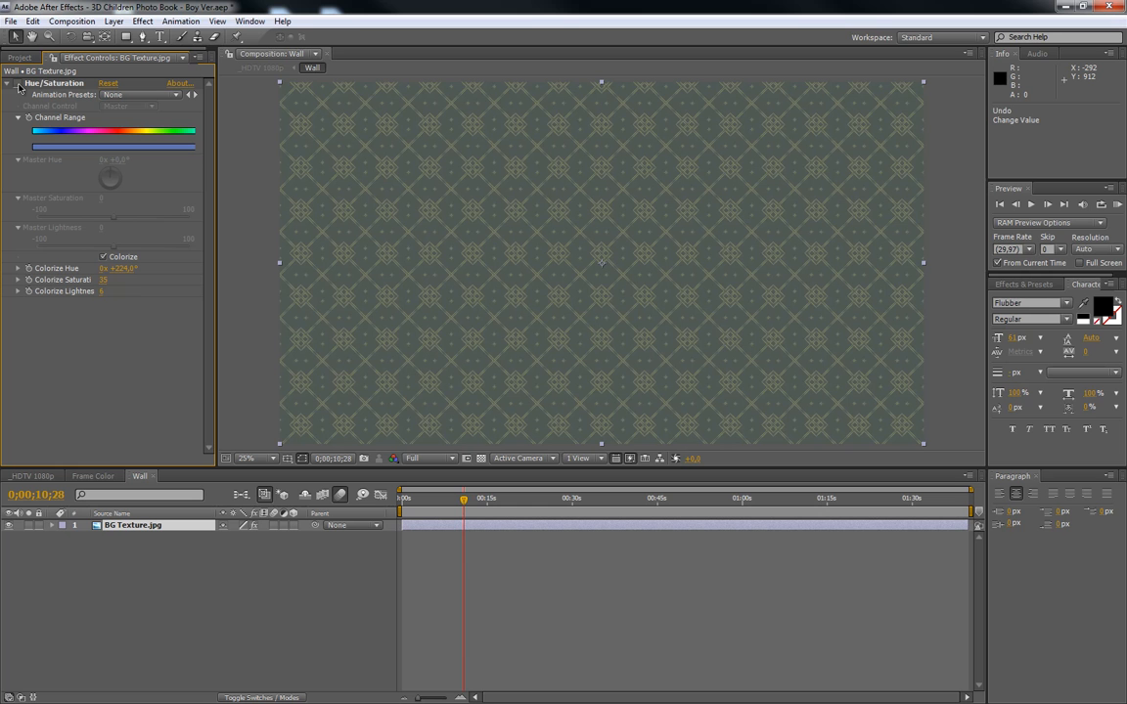
left_click(18, 84)
left_click(19, 84)
left_click(18, 84)
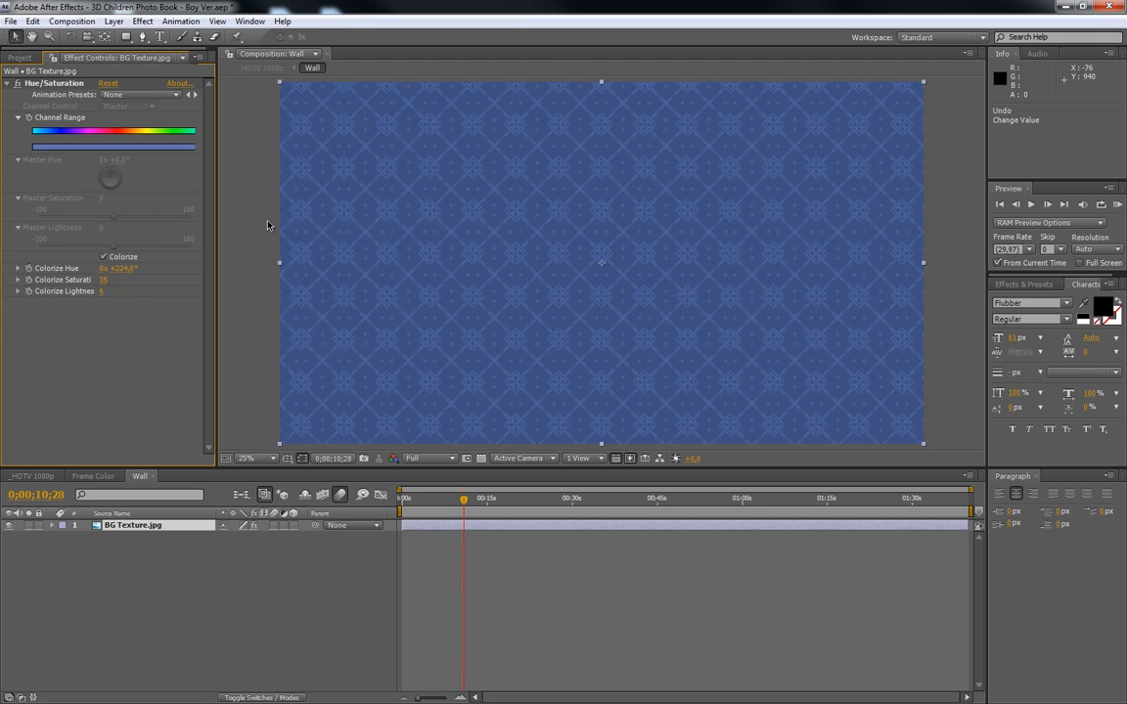
Review the wall in _HDTV 1080p, then open the Floor composition from Enviroment Elements and view its full wood texture
left_click(34, 477)
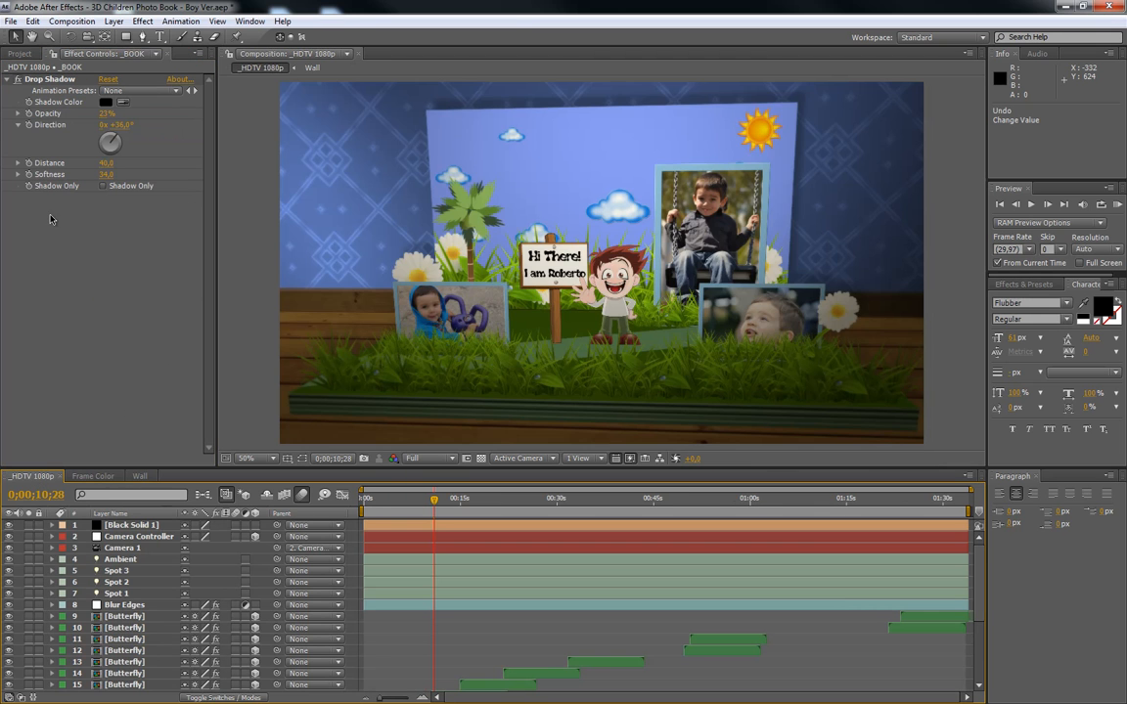
left_click(18, 53)
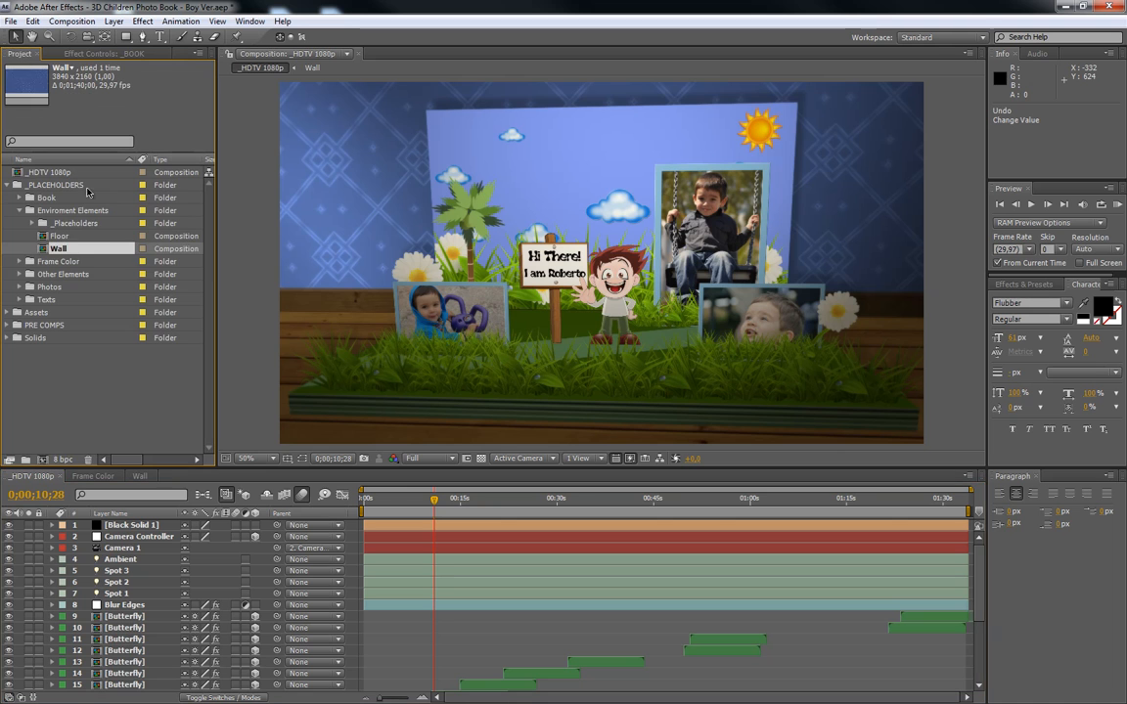
left_click(65, 237)
double_click(65, 238)
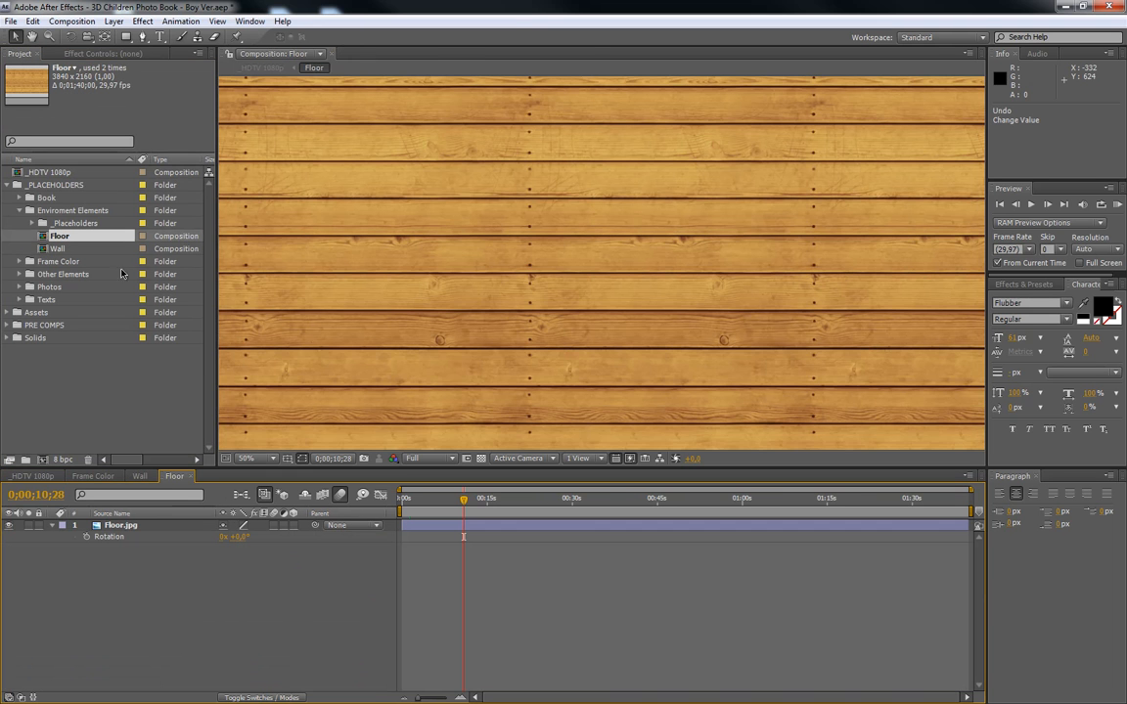
scroll(382, 294, "down", 2)
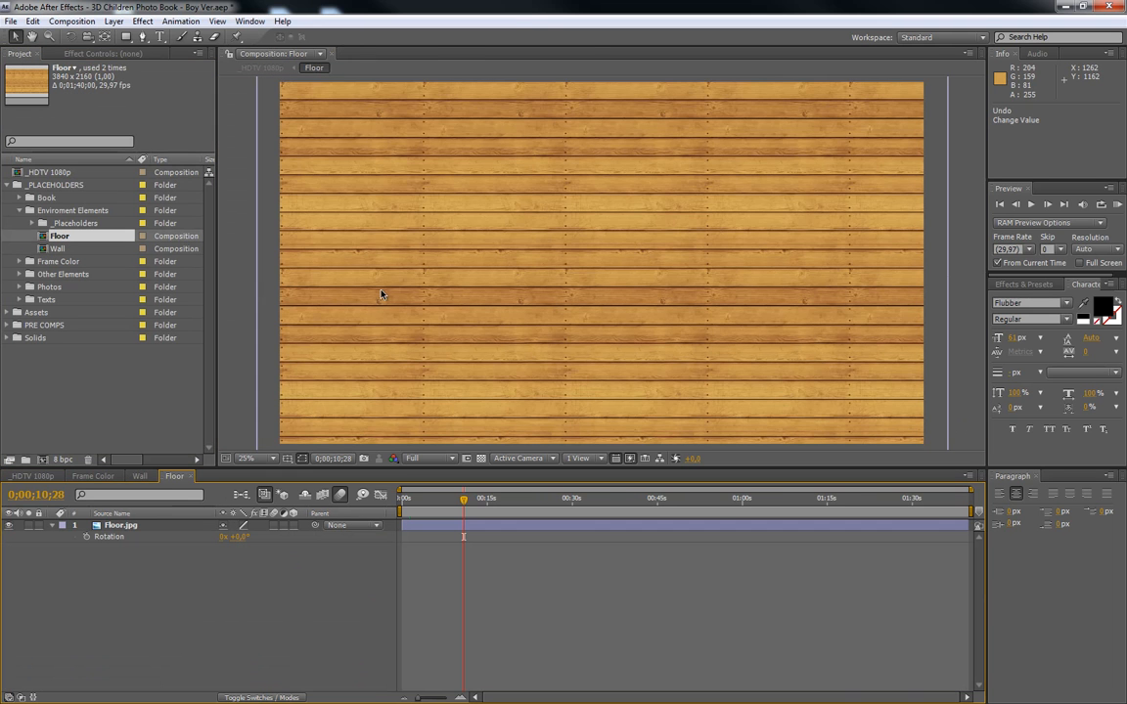
Apply Hue/Saturation to Floor.jpg with Colorize enabled and Colorize Hue at about 0x -46,0°
left_click(124, 529)
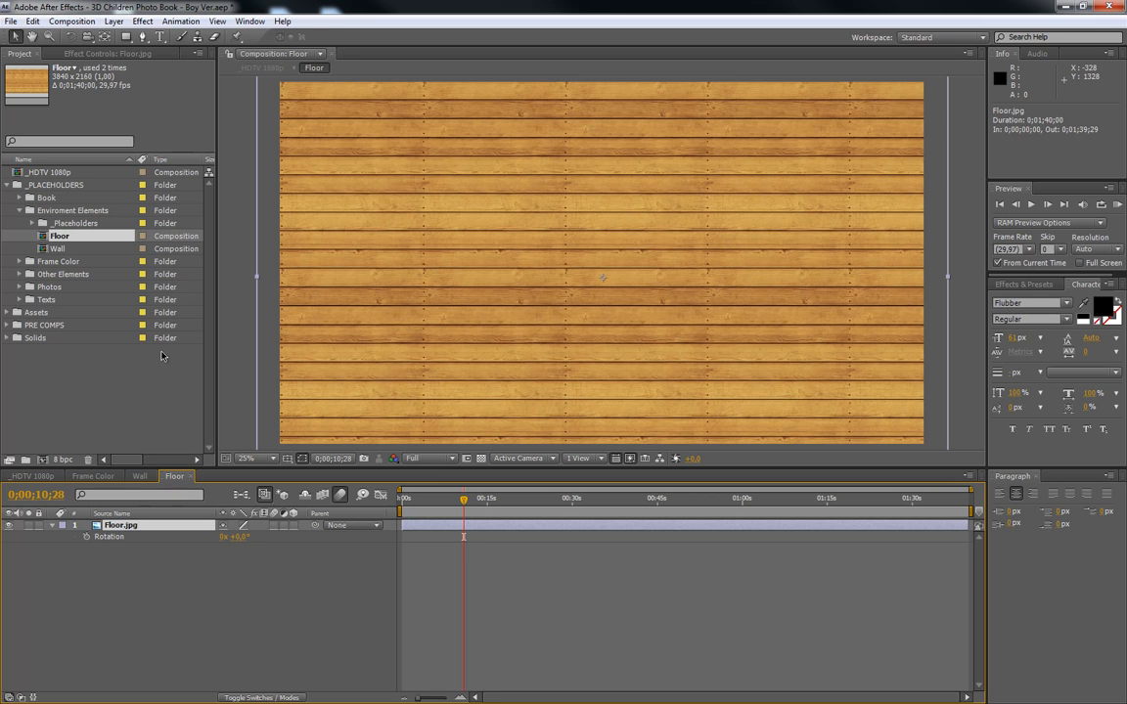
left_click(114, 53)
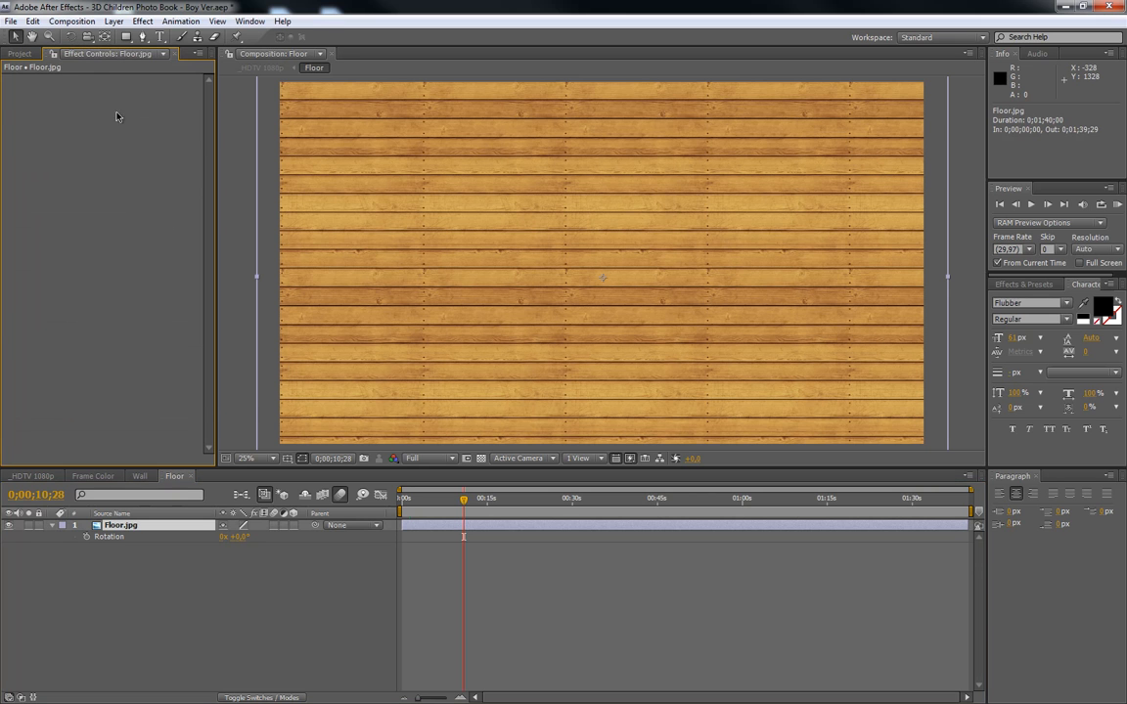
left_click(142, 20)
mouse_move(212, 182)
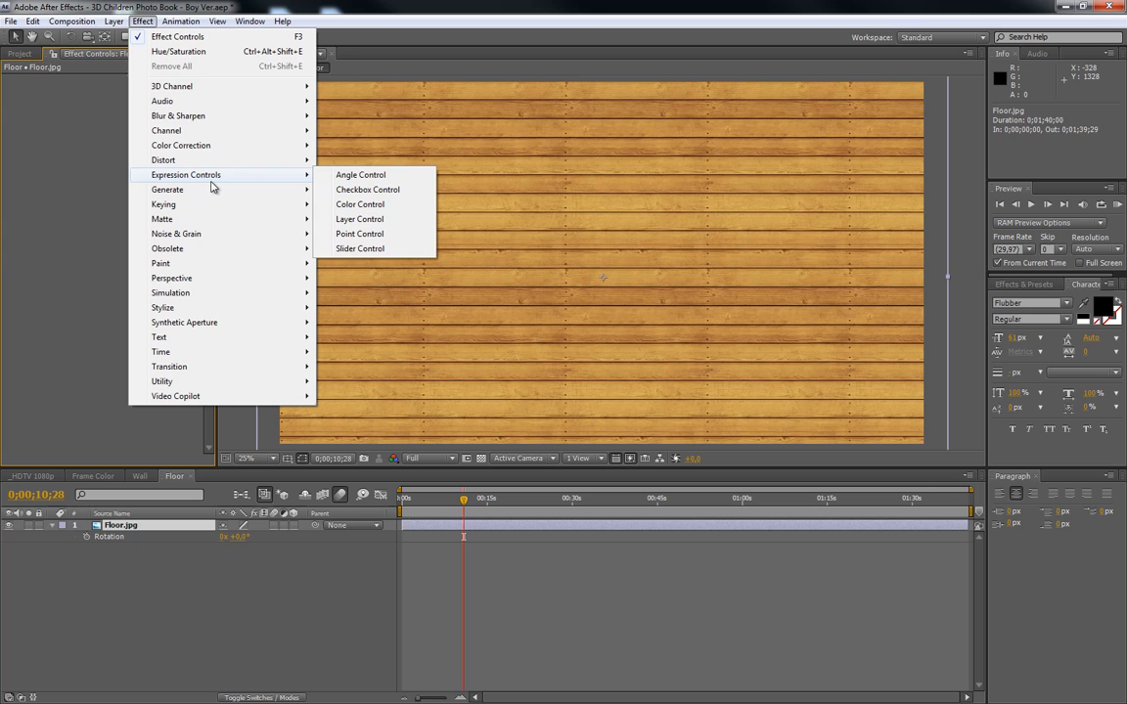
left_click(178, 52)
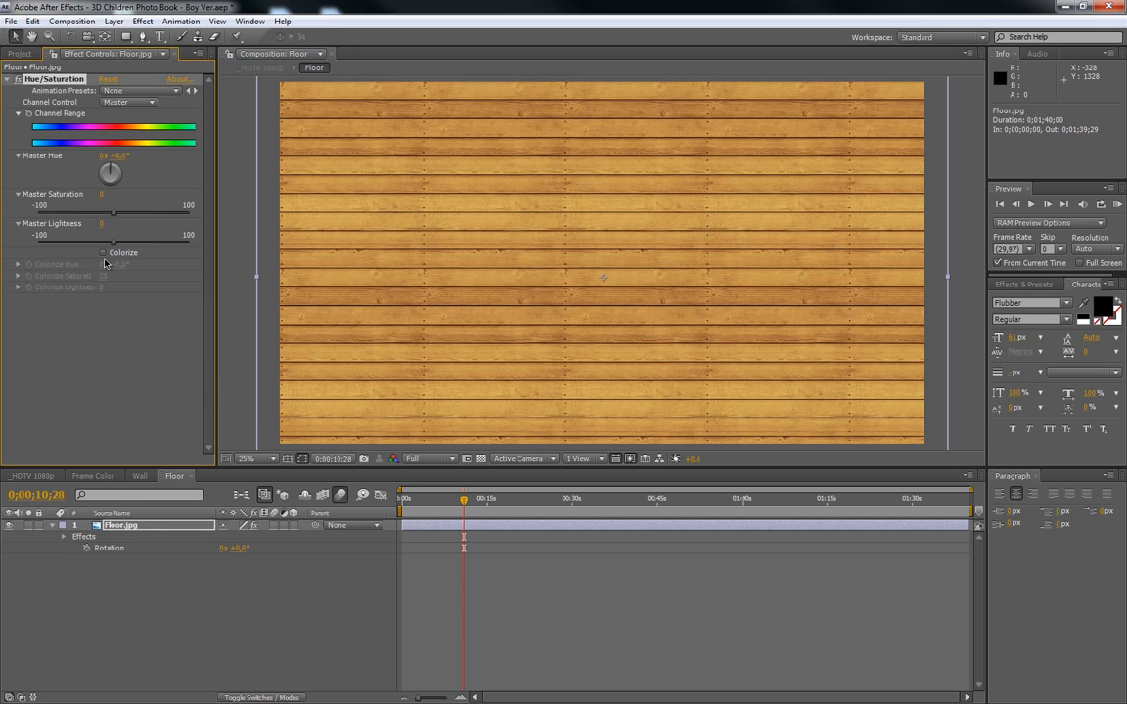
left_click(102, 252)
left_click_drag(125, 264, 85, 264)
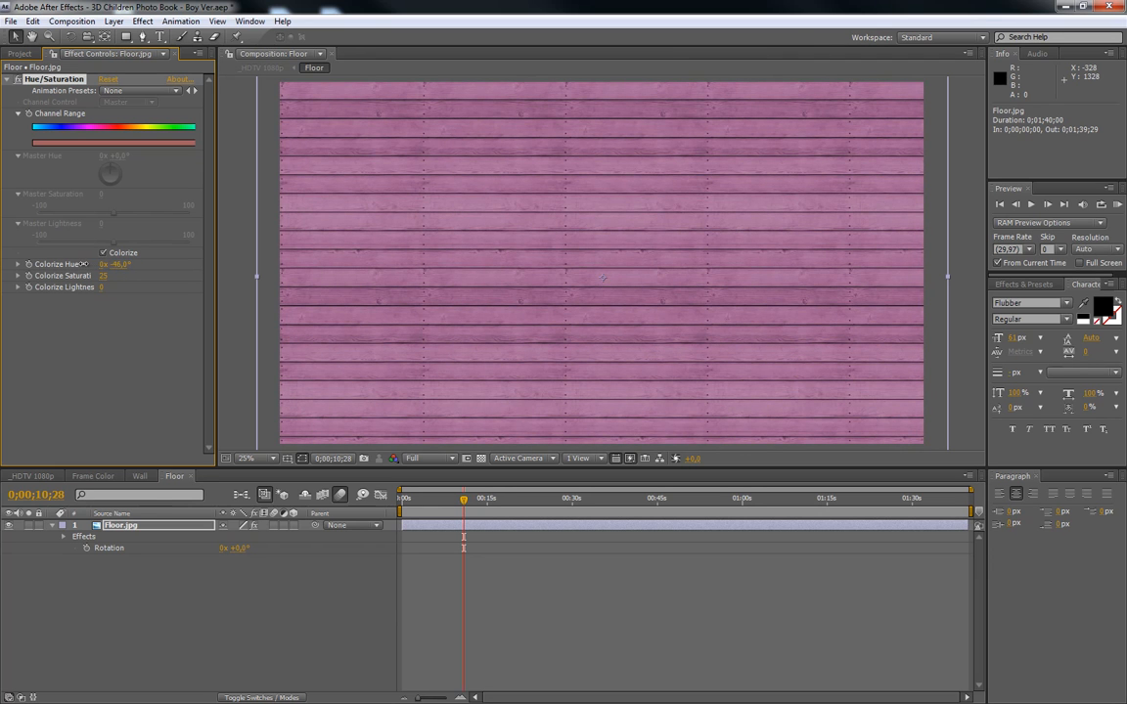
Check the tinted floor in _HDTV 1080p, and delete the Hue/Saturation effect from Floor.jpg
left_click(43, 476)
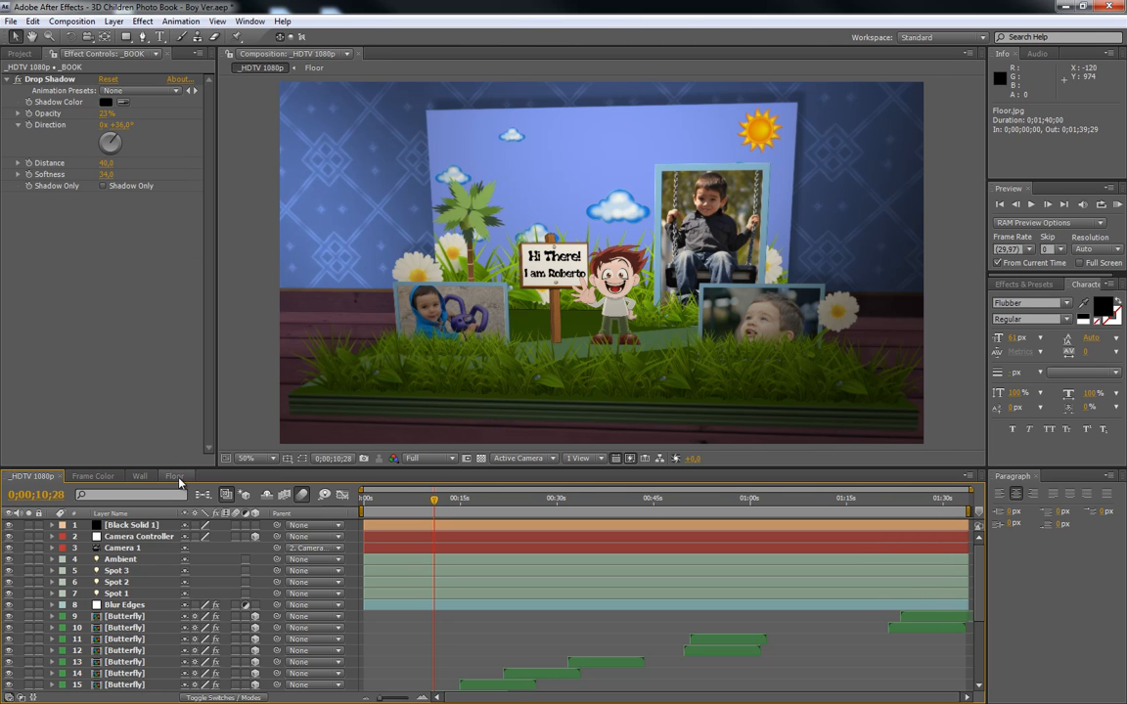
left_click(174, 476)
left_click(72, 81)
key("Delete")
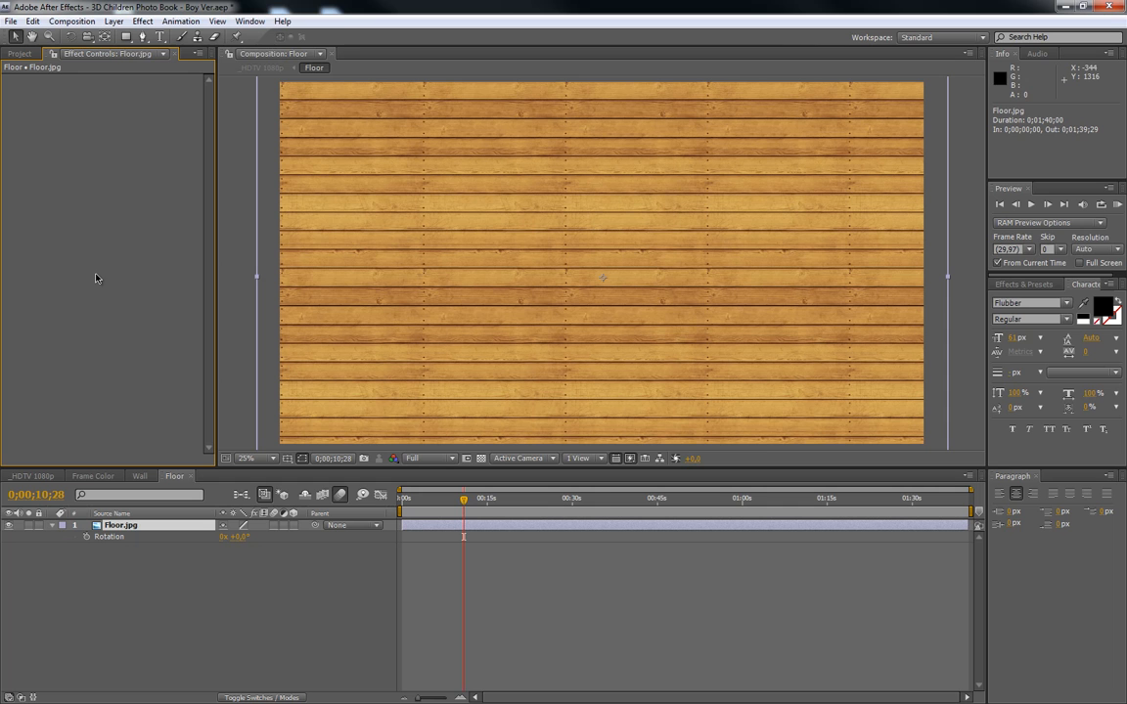
Show the project items, and close the Floor, Wall and Frame Color compositions, leaving only _HDTV 1080p open
left_click(20, 55)
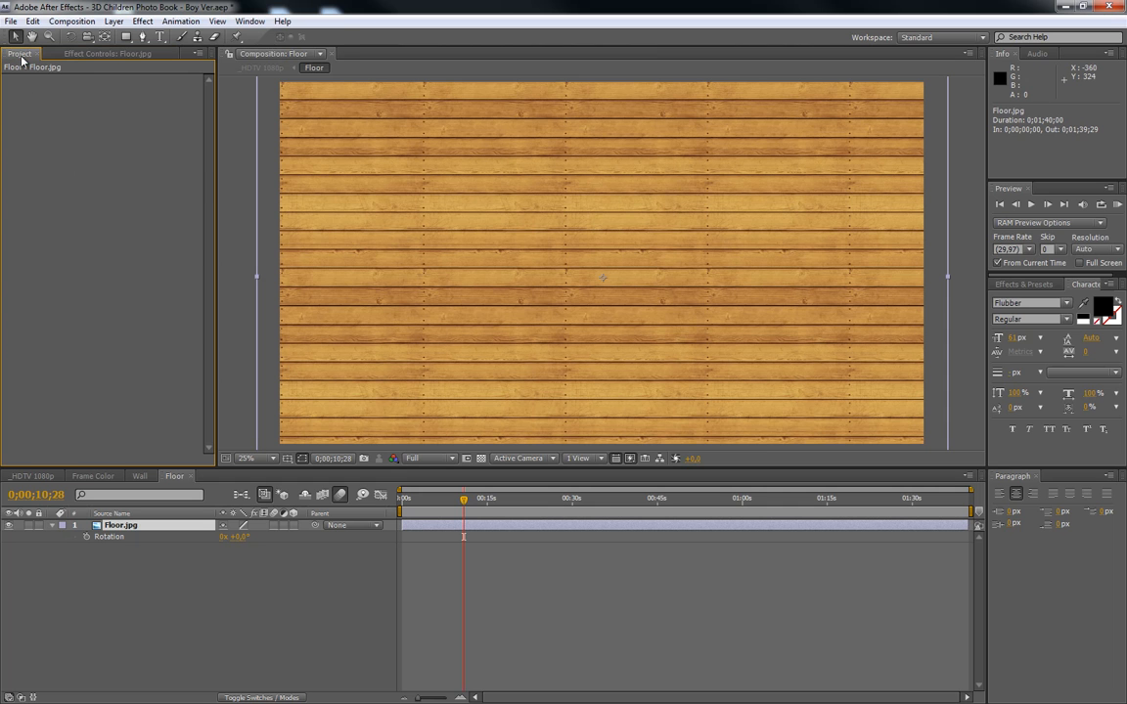
left_click(184, 476)
left_click(152, 477)
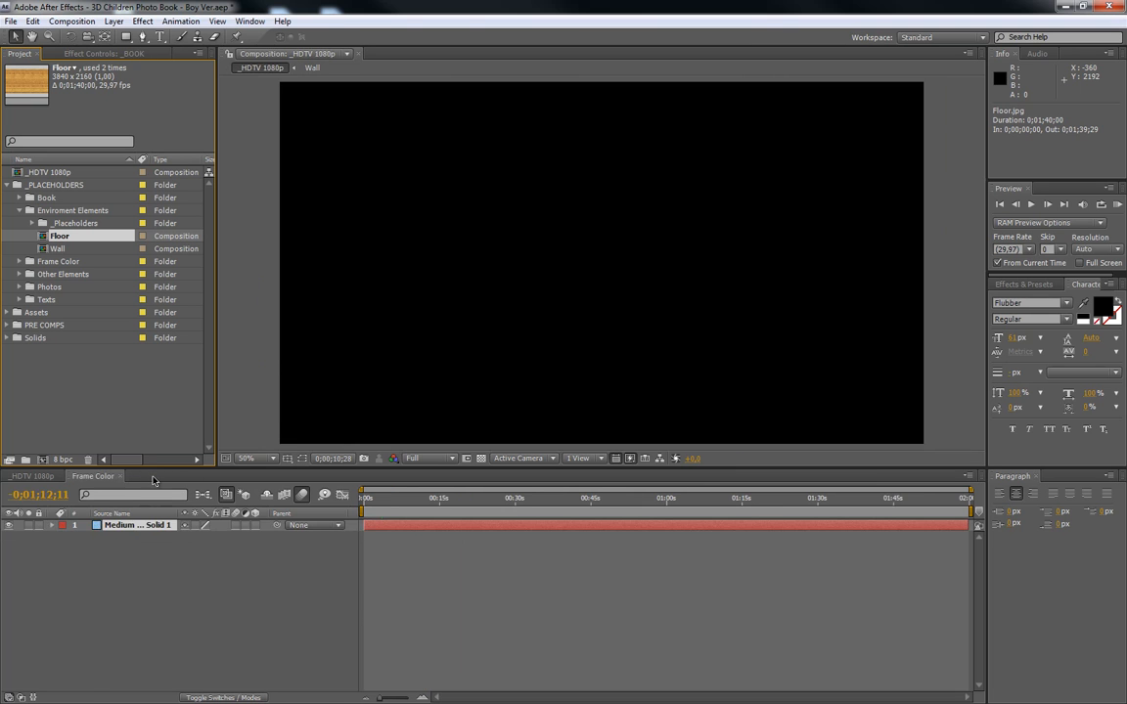
left_click(121, 477)
Review the BG Texture.jpg and Floor.jpg placeholders in Enviroment Elements and the Replace Footage options for BG Texture.jpg, then collapse both folders
left_click(61, 223)
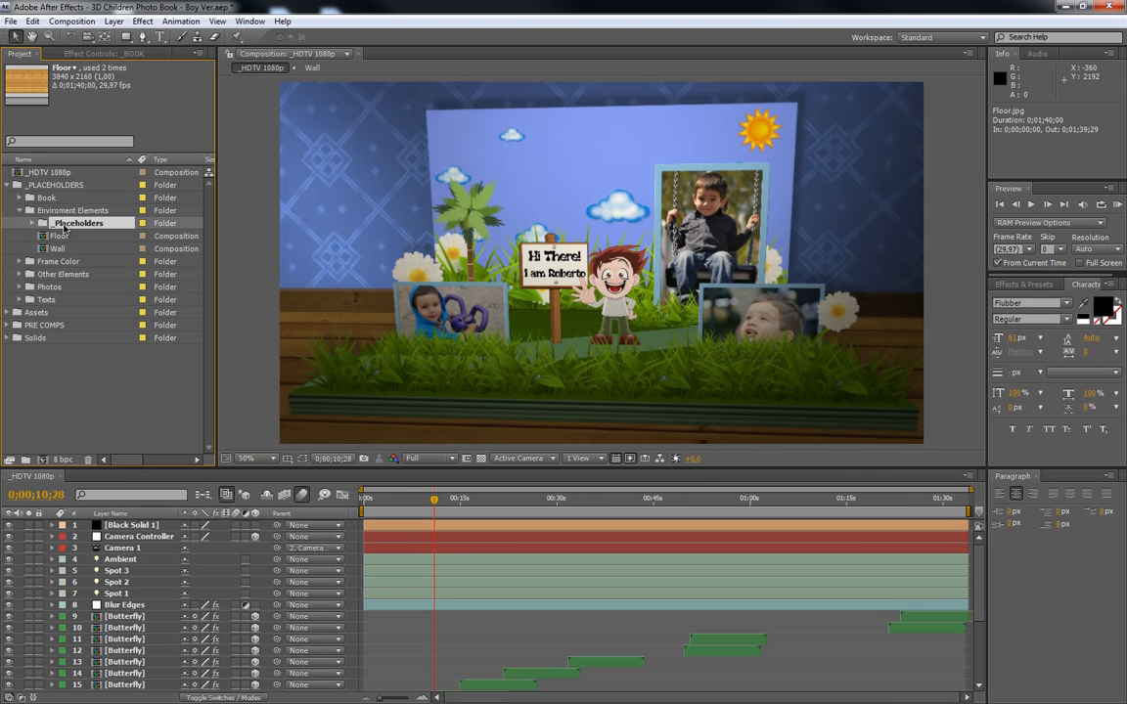
left_click(32, 223)
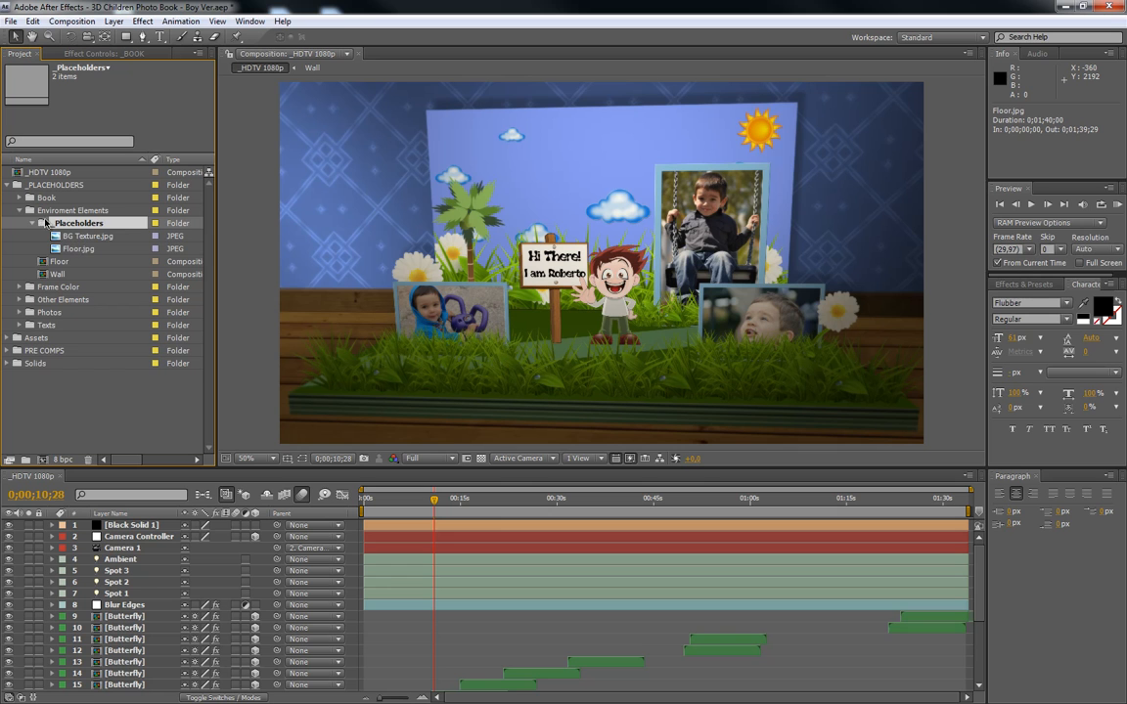
right_click(86, 239)
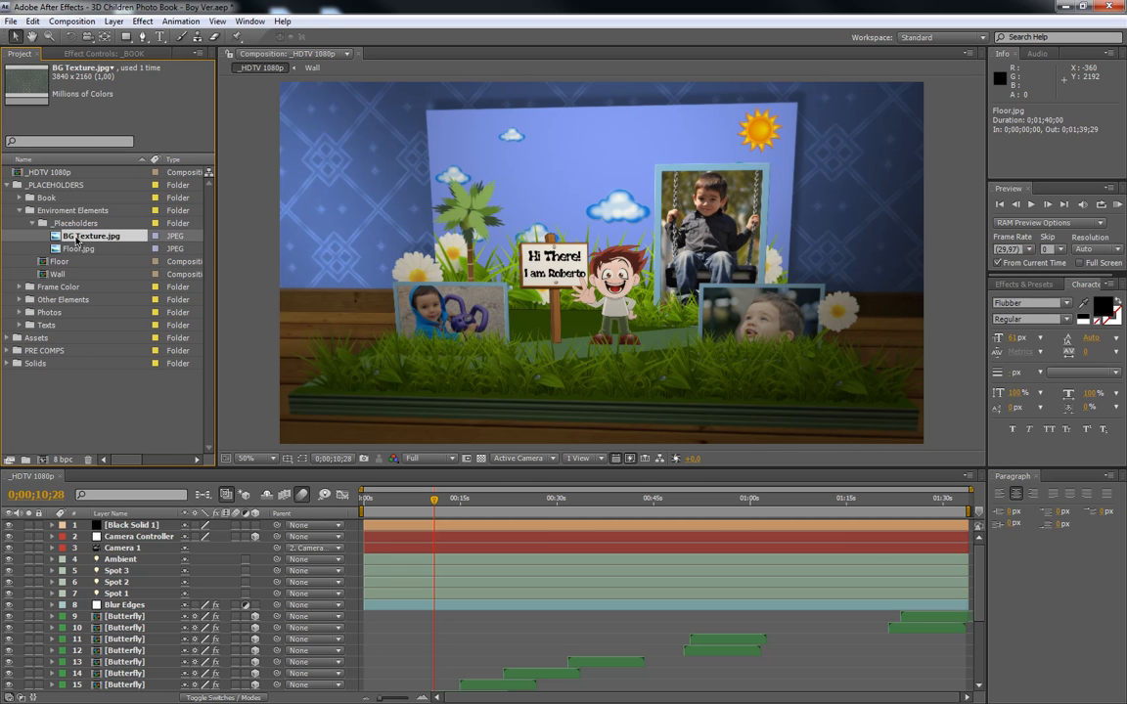
mouse_move(127, 308)
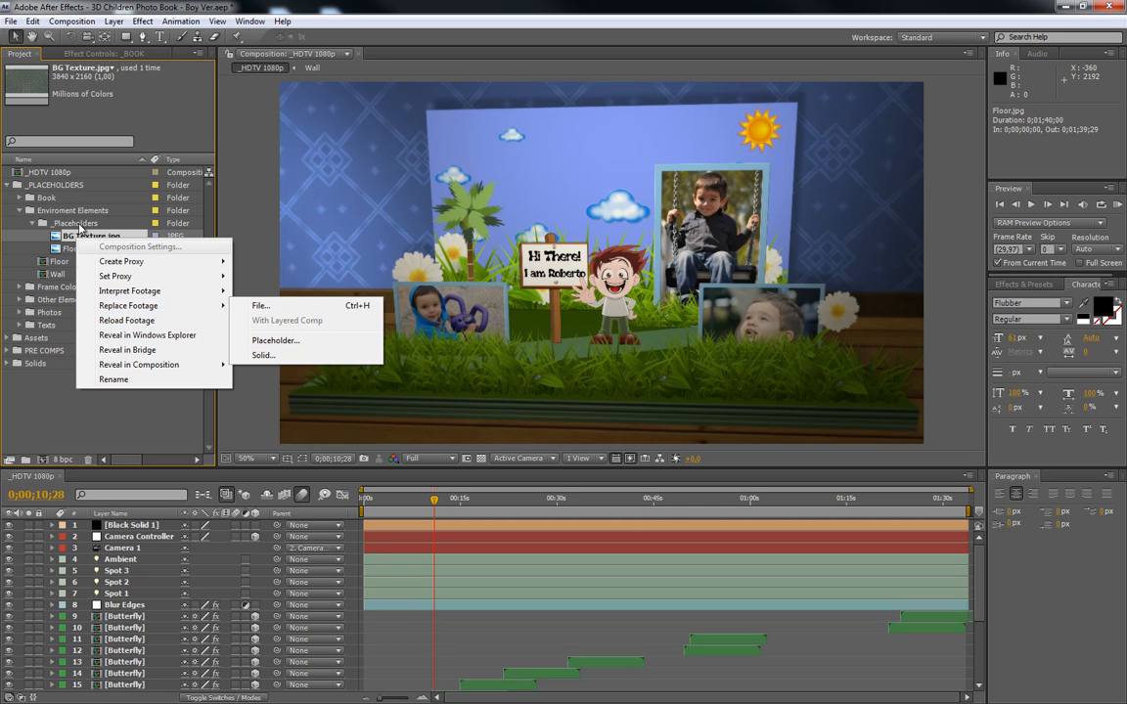
left_click(33, 225)
left_click(21, 211)
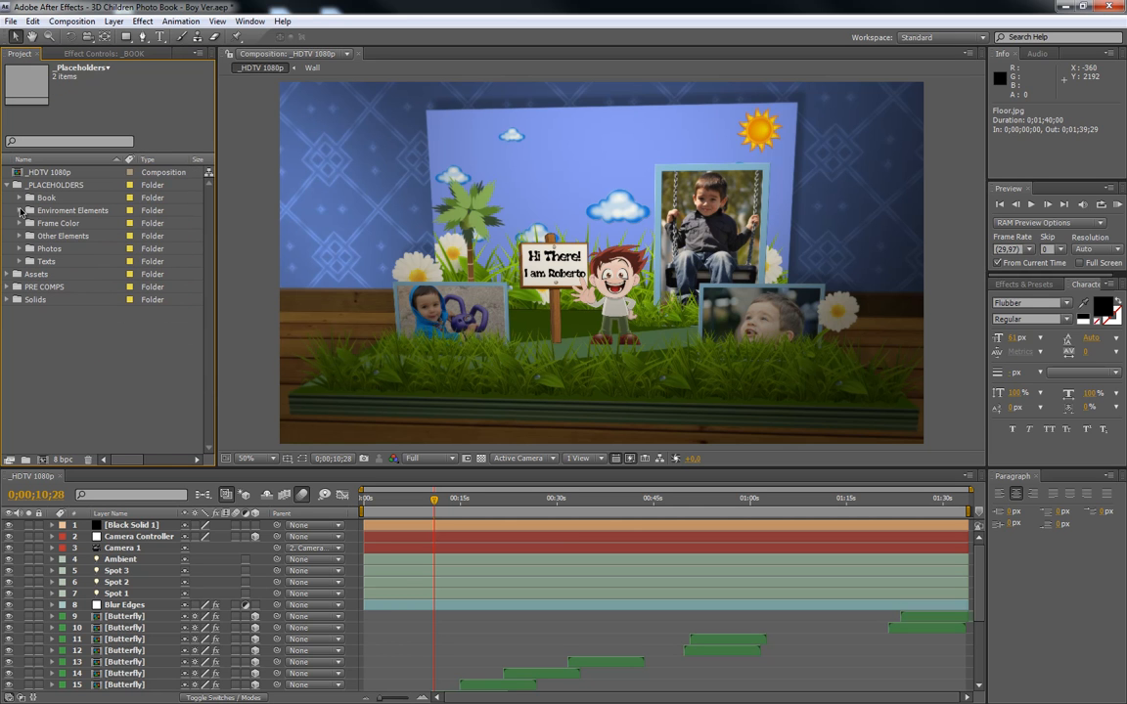
Show the compositions in the Book folder and locate the two _BOOK layers in _HDTV 1080p
left_click(49, 199)
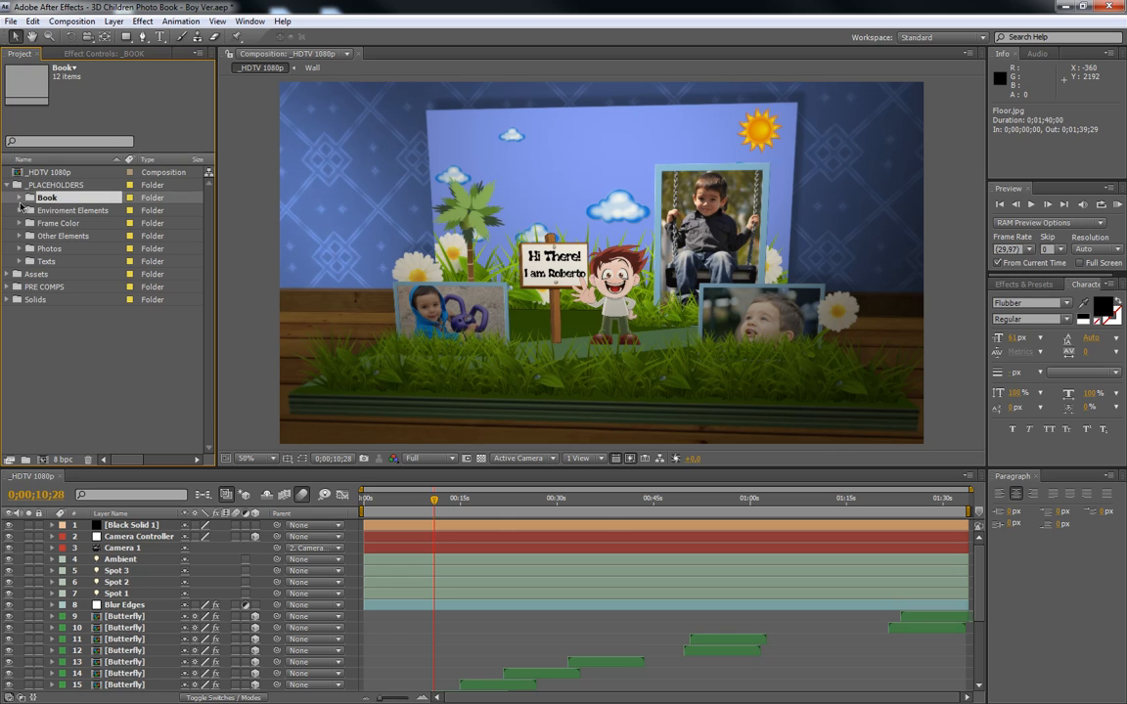
left_click(19, 199)
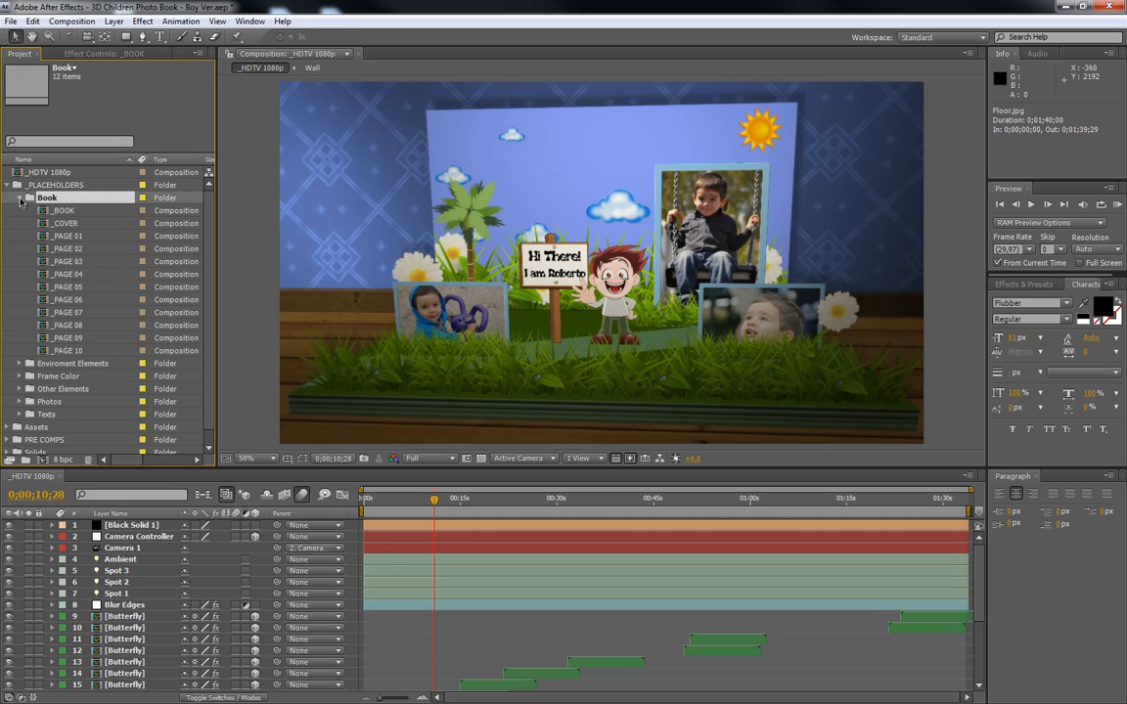
left_click(68, 211)
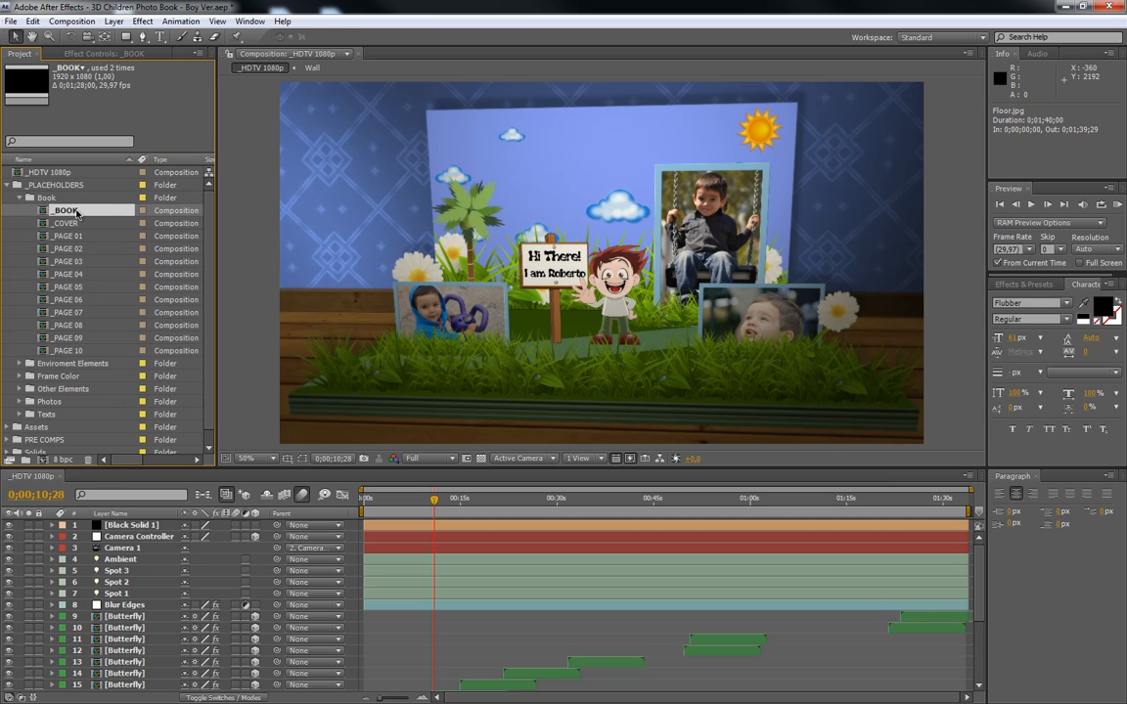
scroll(235, 556, "down", 4)
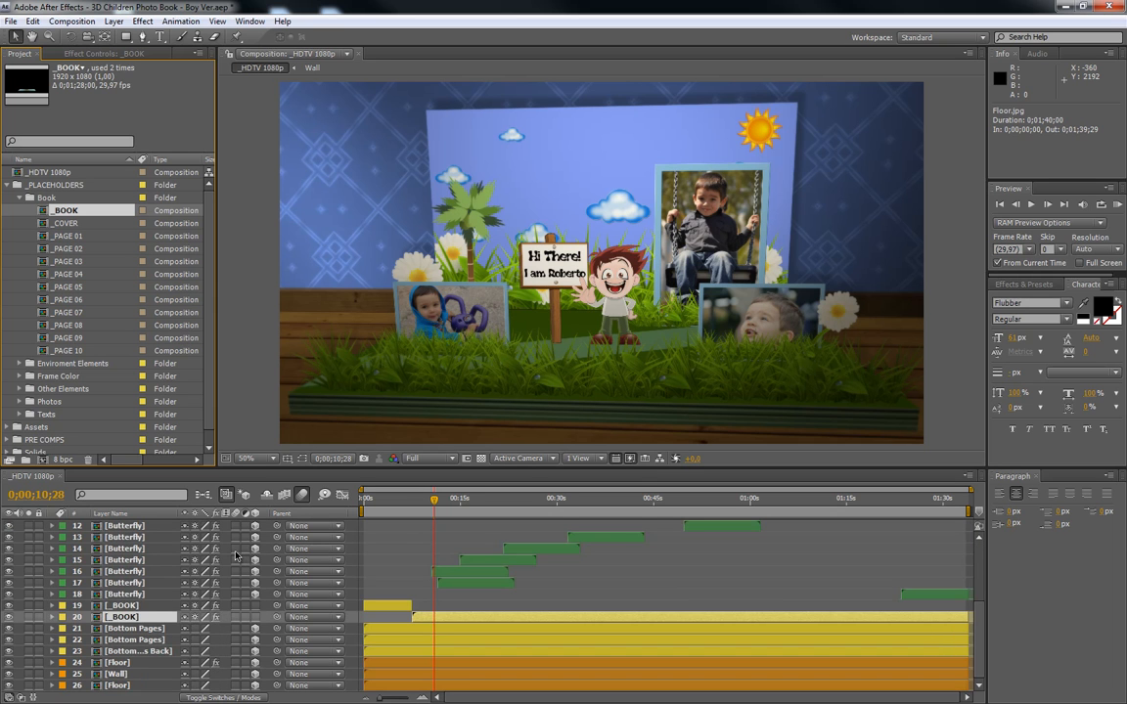
left_click(127, 606)
left_click(128, 618)
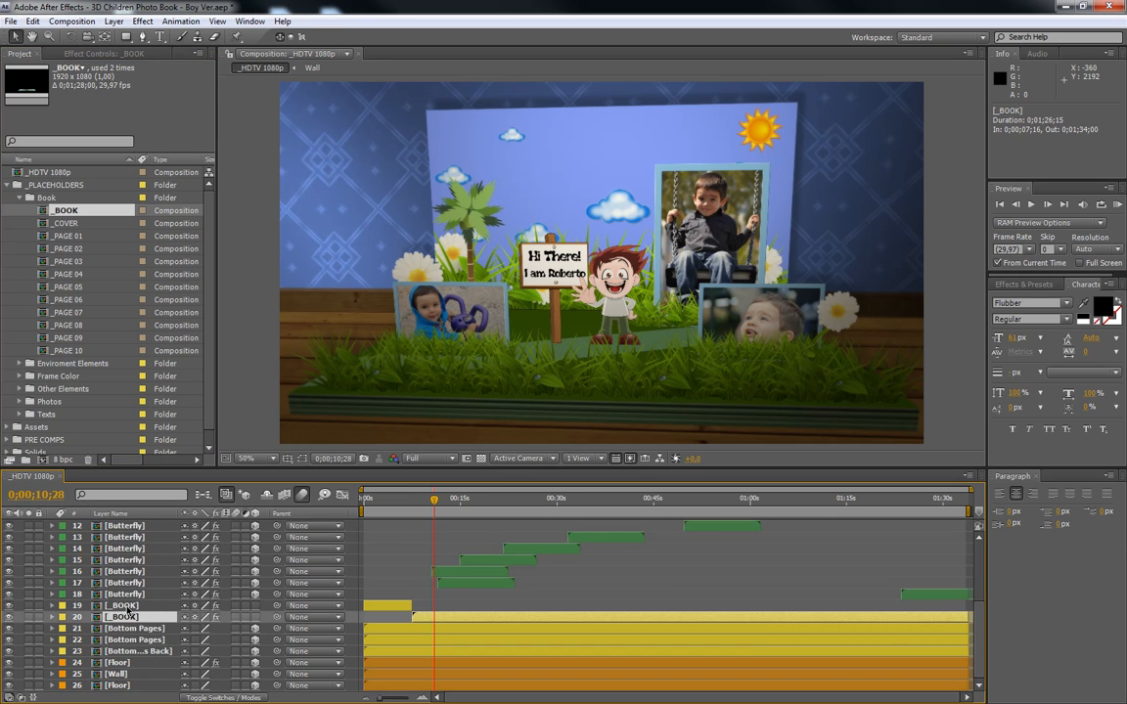
left_click(127, 608)
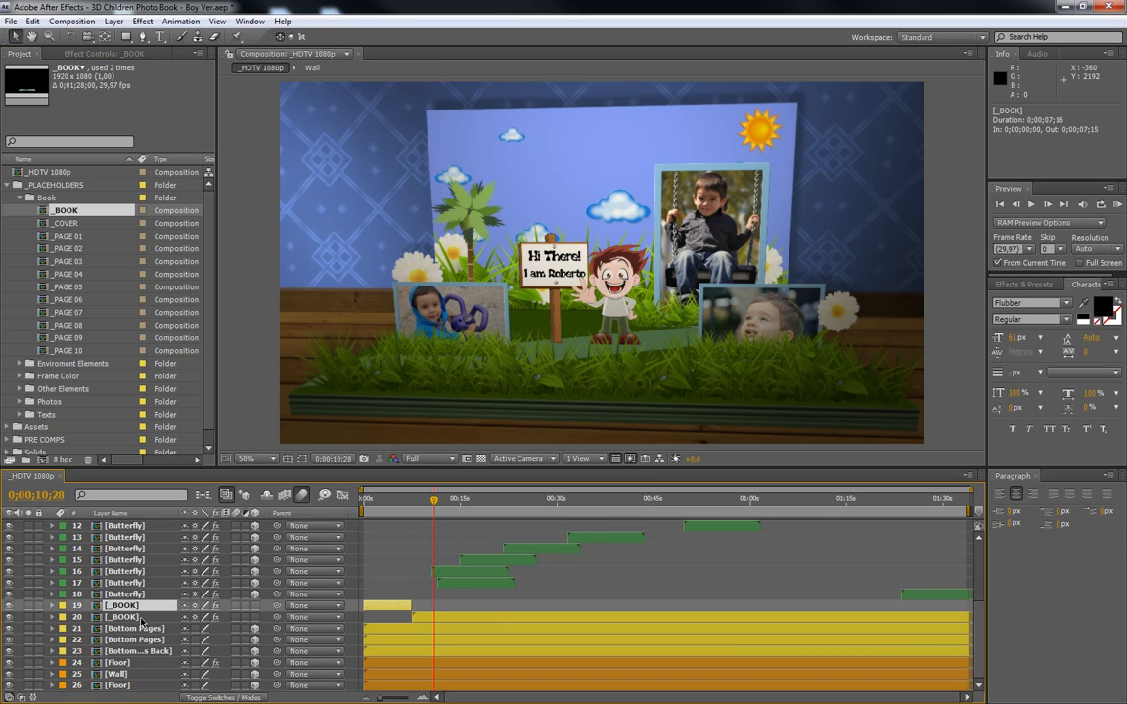
left_click(76, 236)
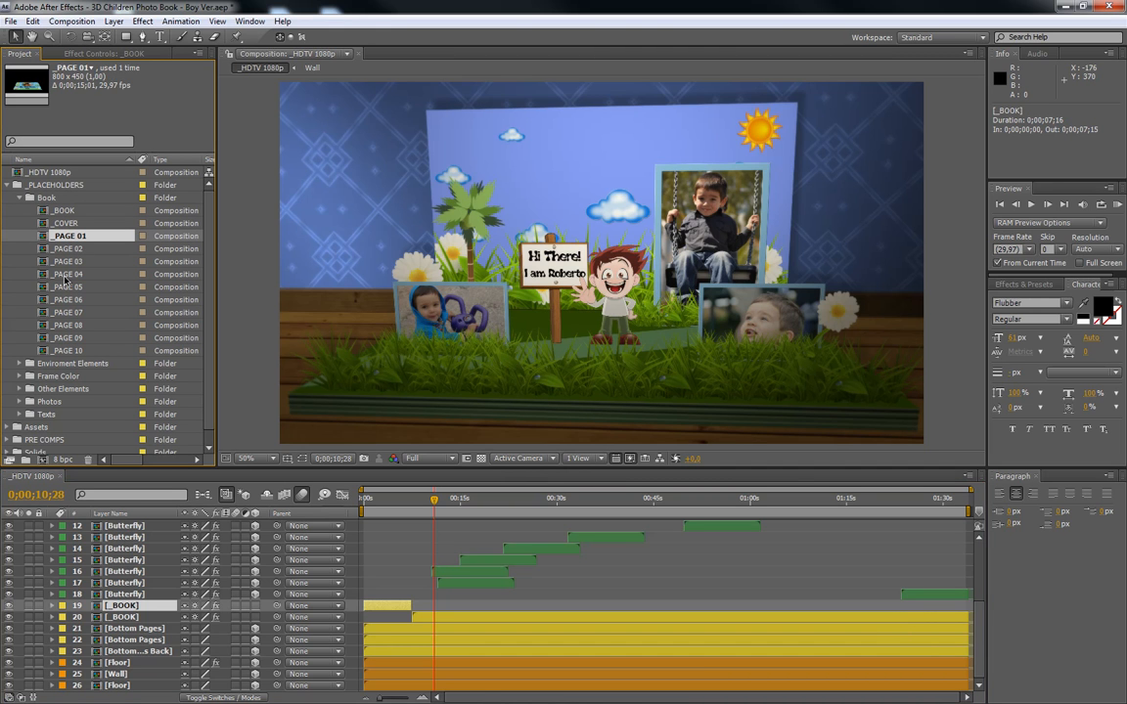
Open _BOOK, preview its pages up to about 0;00;13;11, compare it with _HDTV 1080p, and close _BOOK
double_click(65, 211)
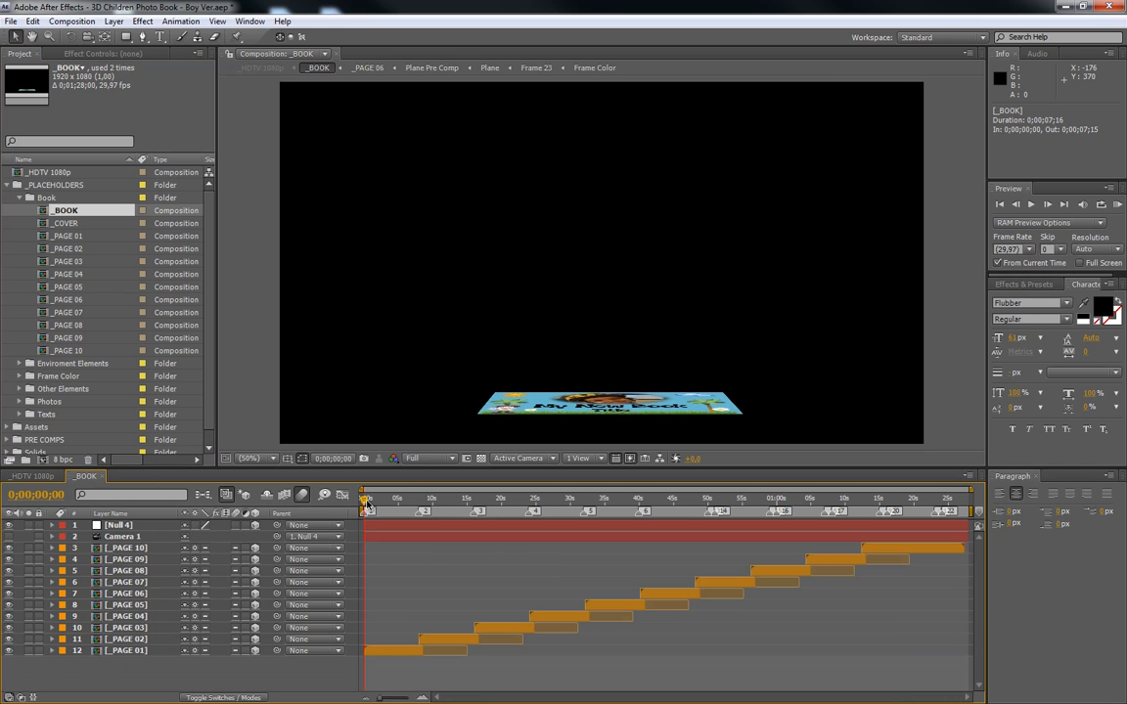
left_click_drag(365, 502, 435, 510)
left_click(32, 475)
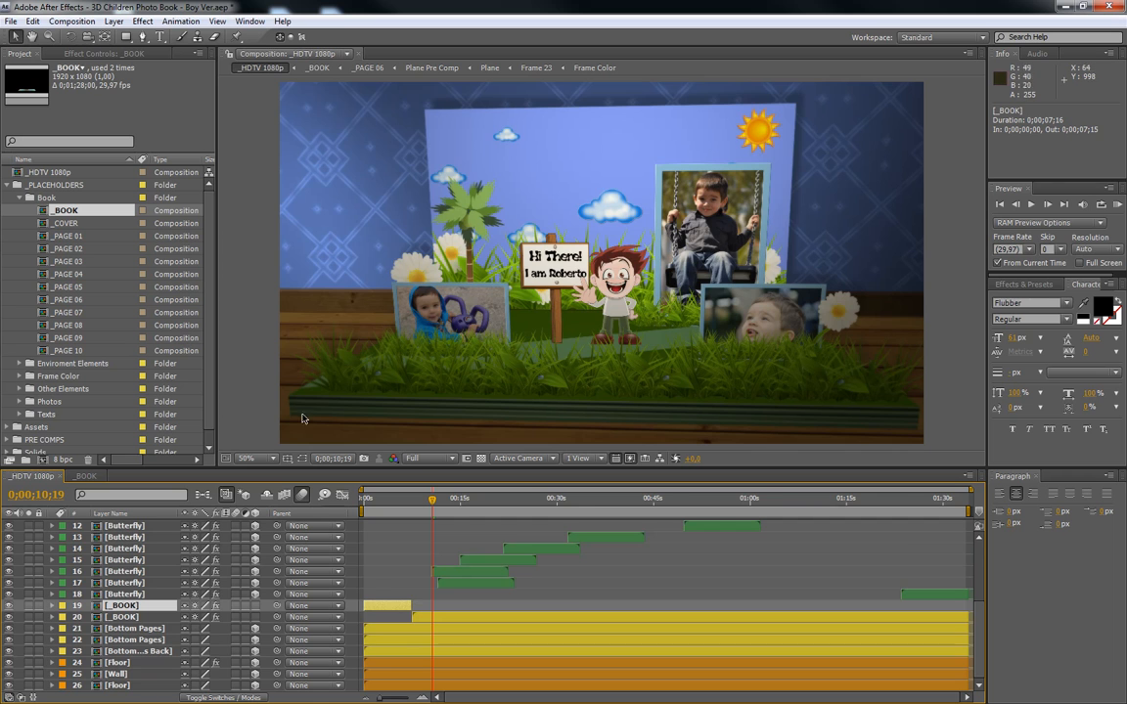
left_click(87, 477)
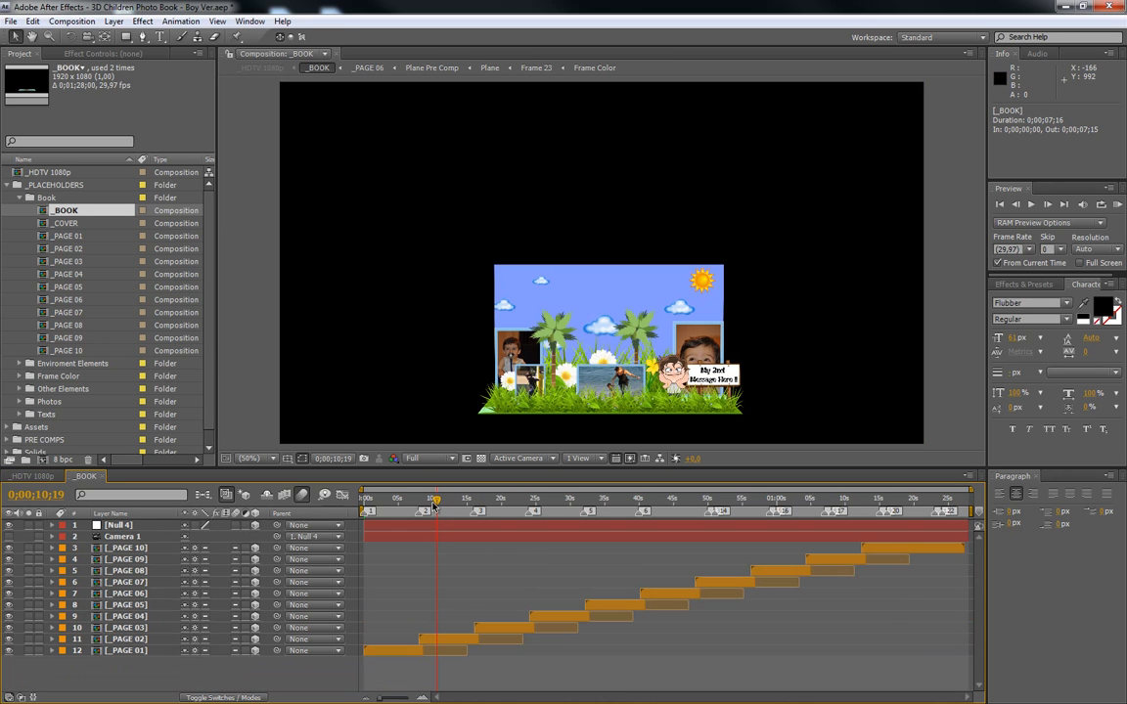
left_click_drag(434, 503, 456, 530)
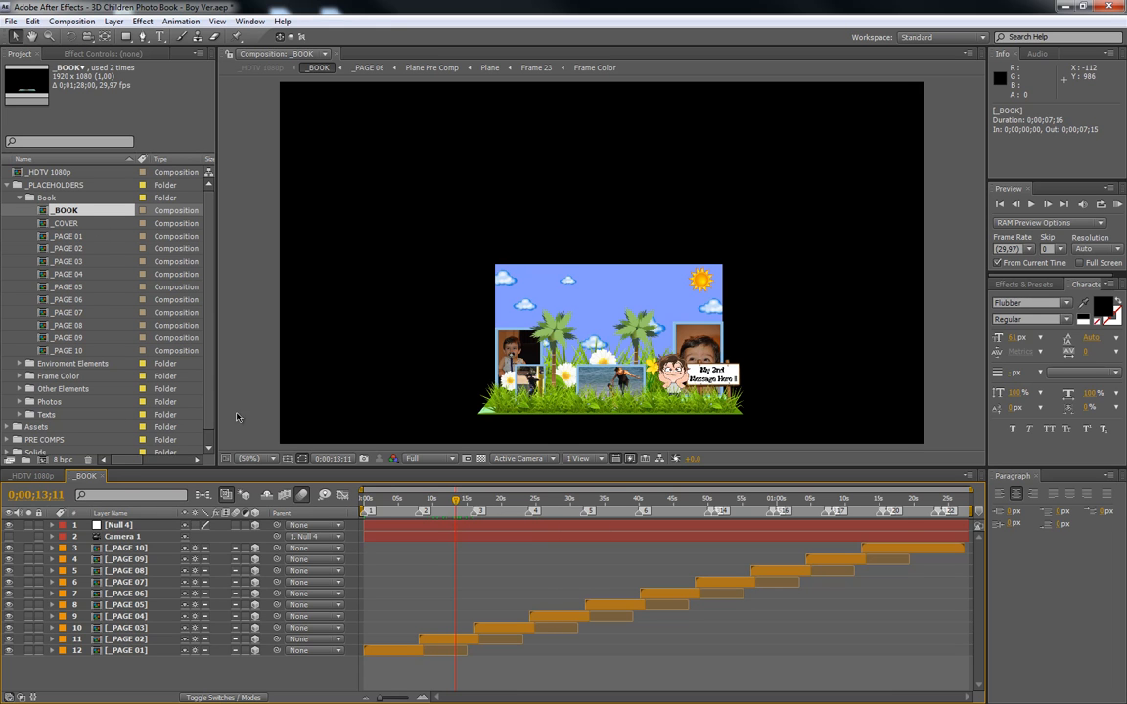
left_click(103, 479)
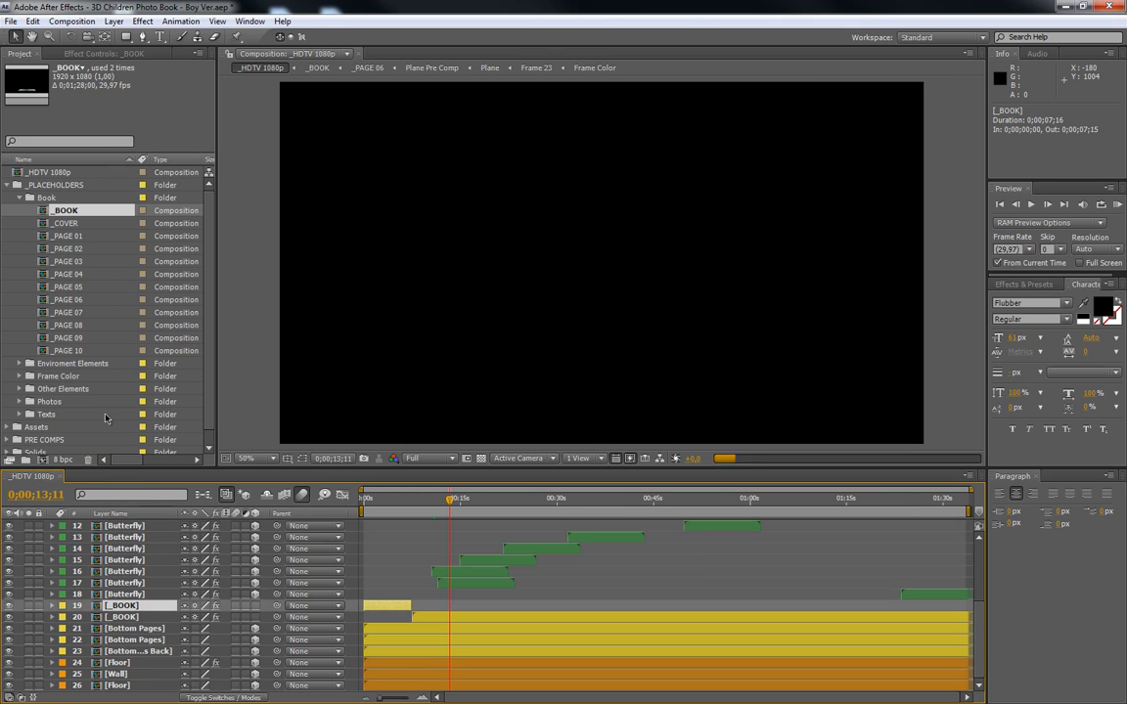
Open the _COVER composition from the Book folder and select its _Title Cover layer
double_click(78, 225)
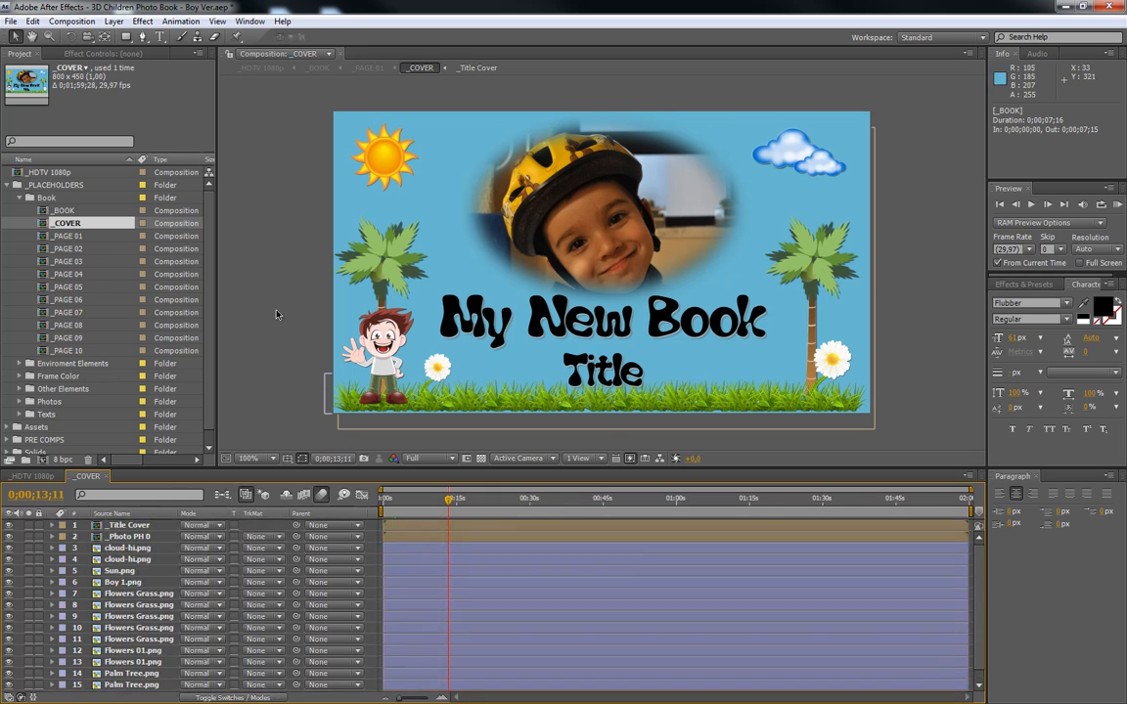
left_click(129, 525)
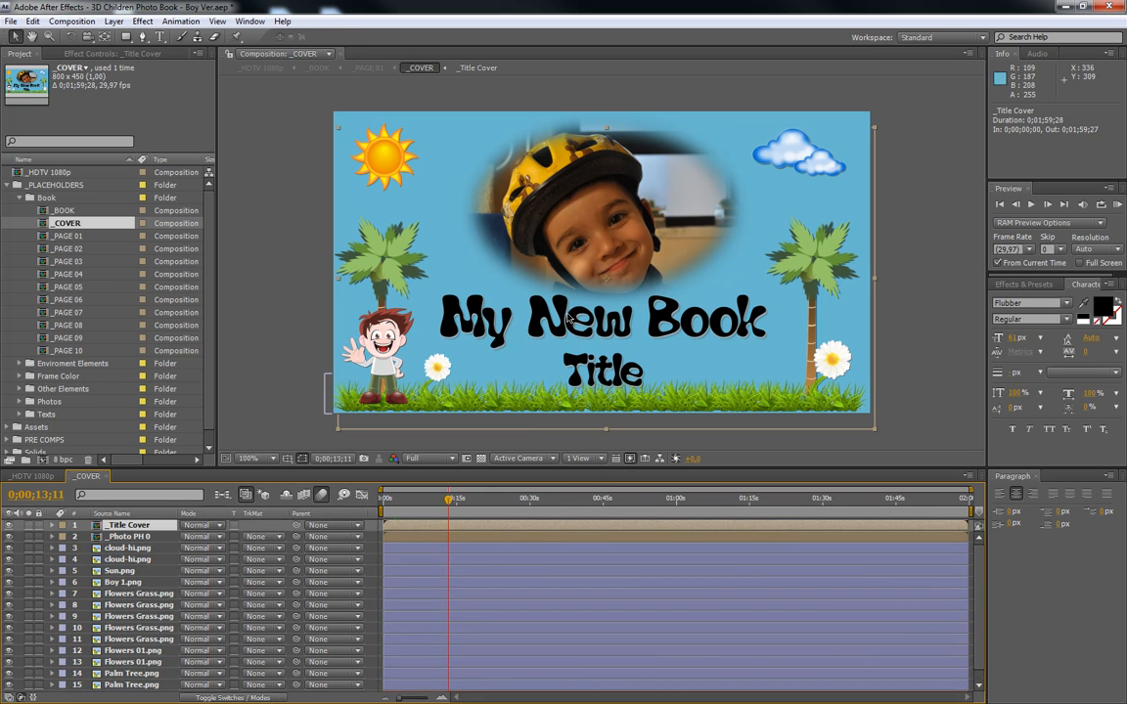
Try moving the cover title to about 415, 259 and scaling it to 86%, and undo both changes
mouse_move(541, 332)
left_mouse_down()
mouse_move(542, 245)
mouse_move(545, 343)
left_mouse_up()
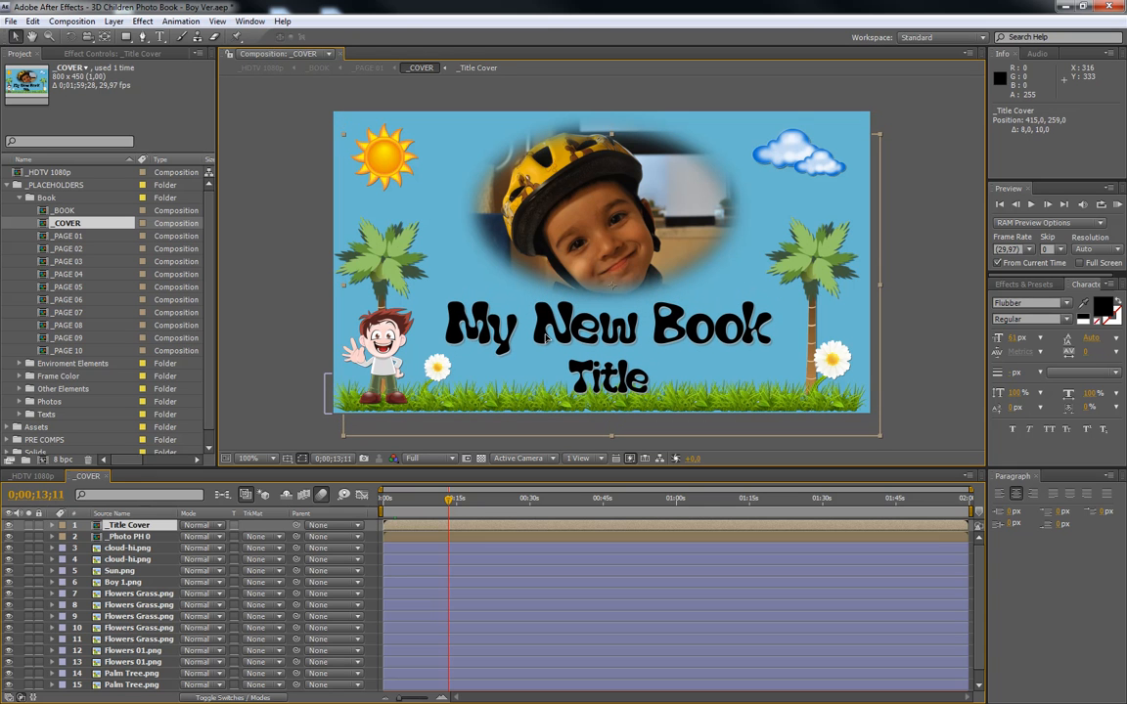
left_click(151, 528)
key("s")
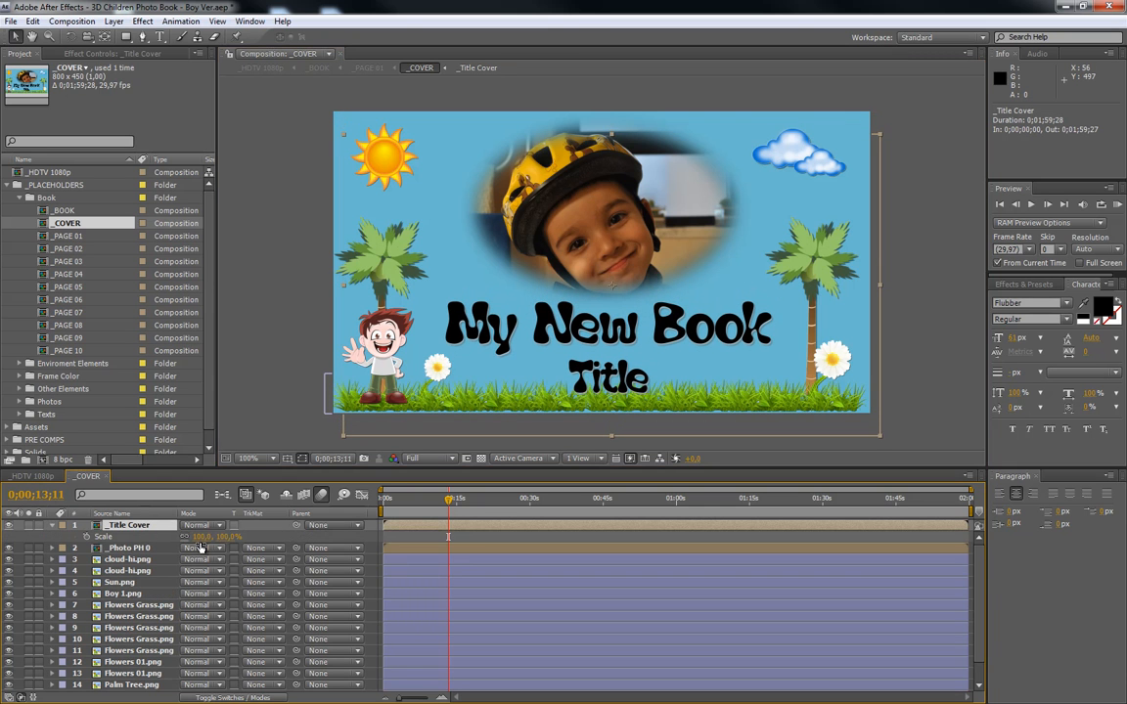
left_click_drag(206, 536, 196, 536)
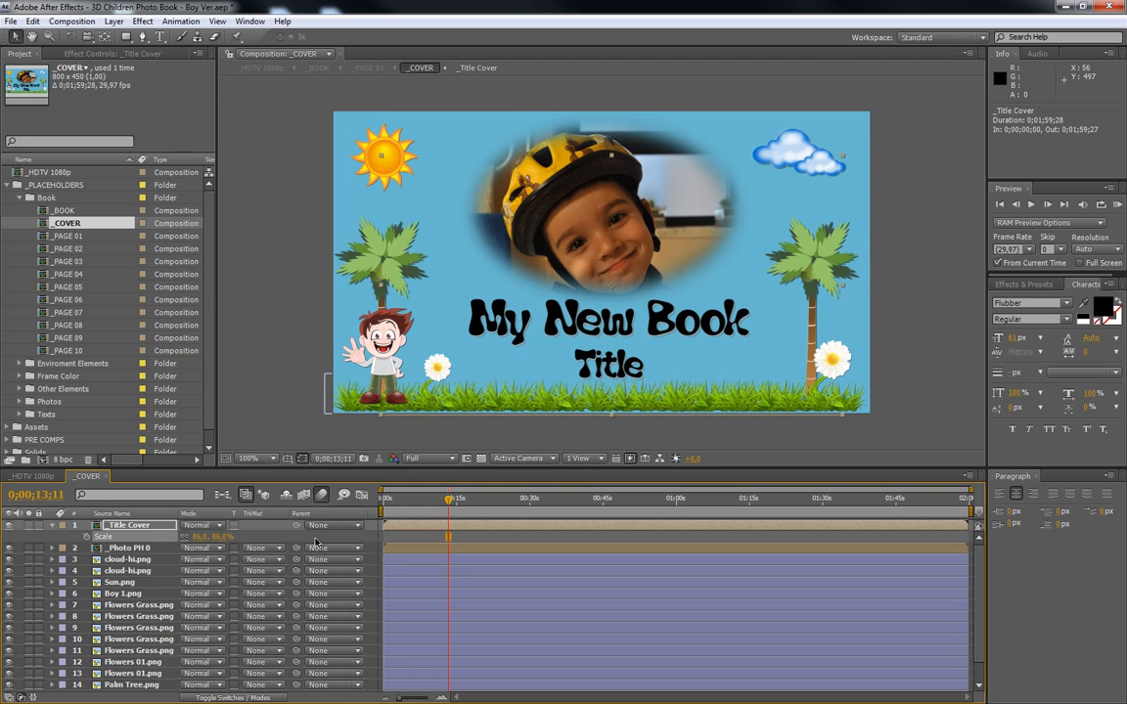
key("ctrl+z")
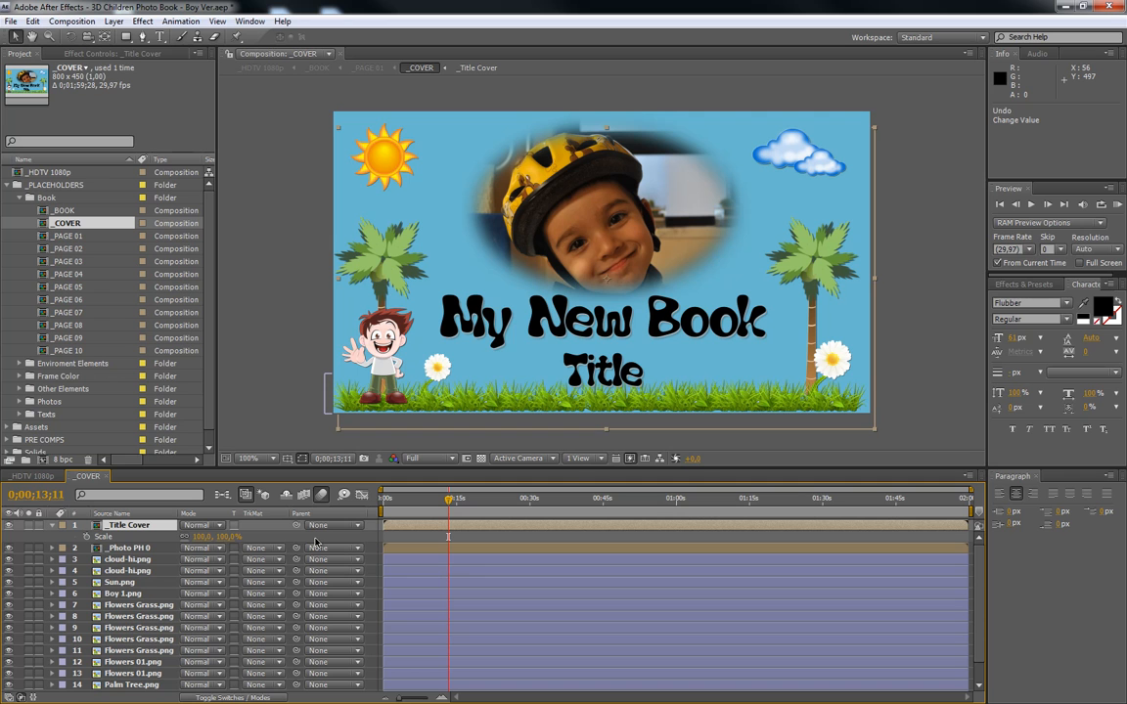
Set the Scale of the _Title Cover layer to about 94% and collapse its properties
left_click_drag(199, 537, 194, 537)
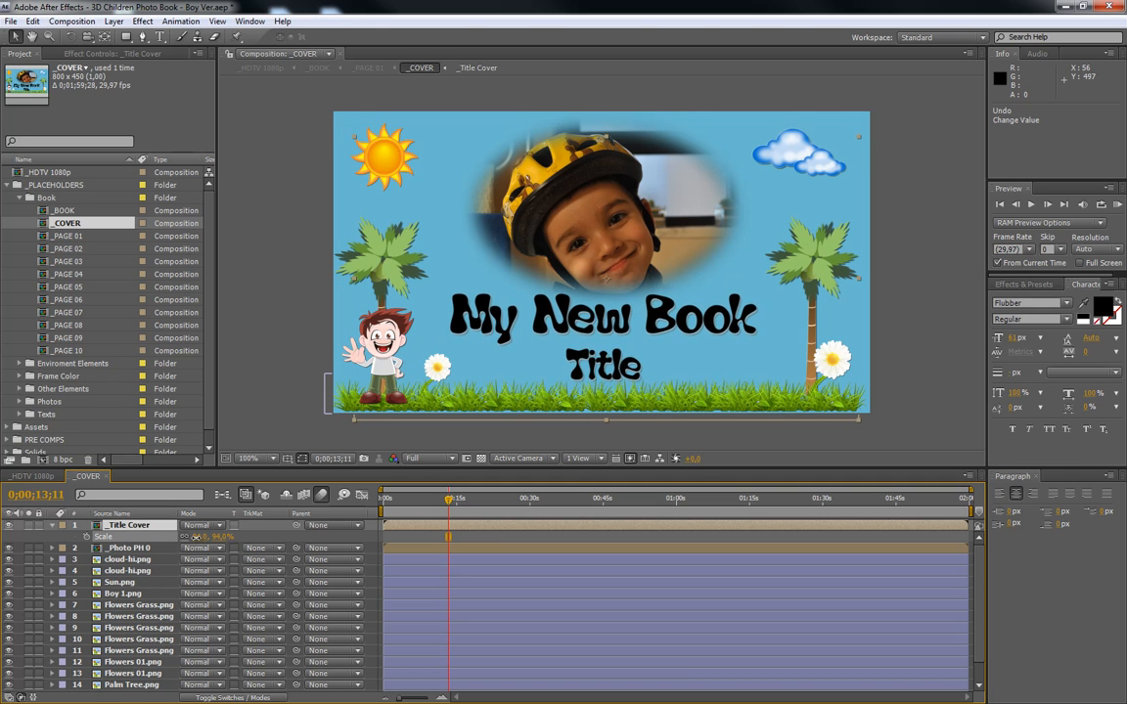
left_click(52, 526)
Select _Photo PH 0, hide the cloud, sun, boy, grass and flower layers of the cover, and show them again
left_click(123, 536)
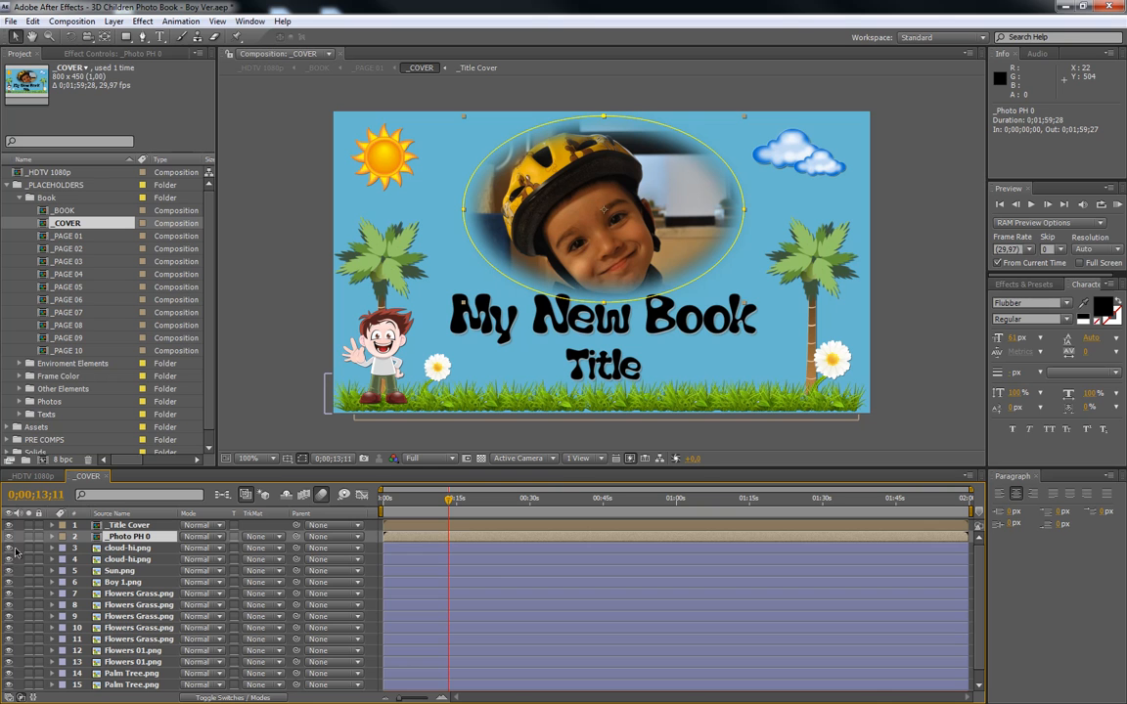
left_click_drag(9, 547, 8, 665)
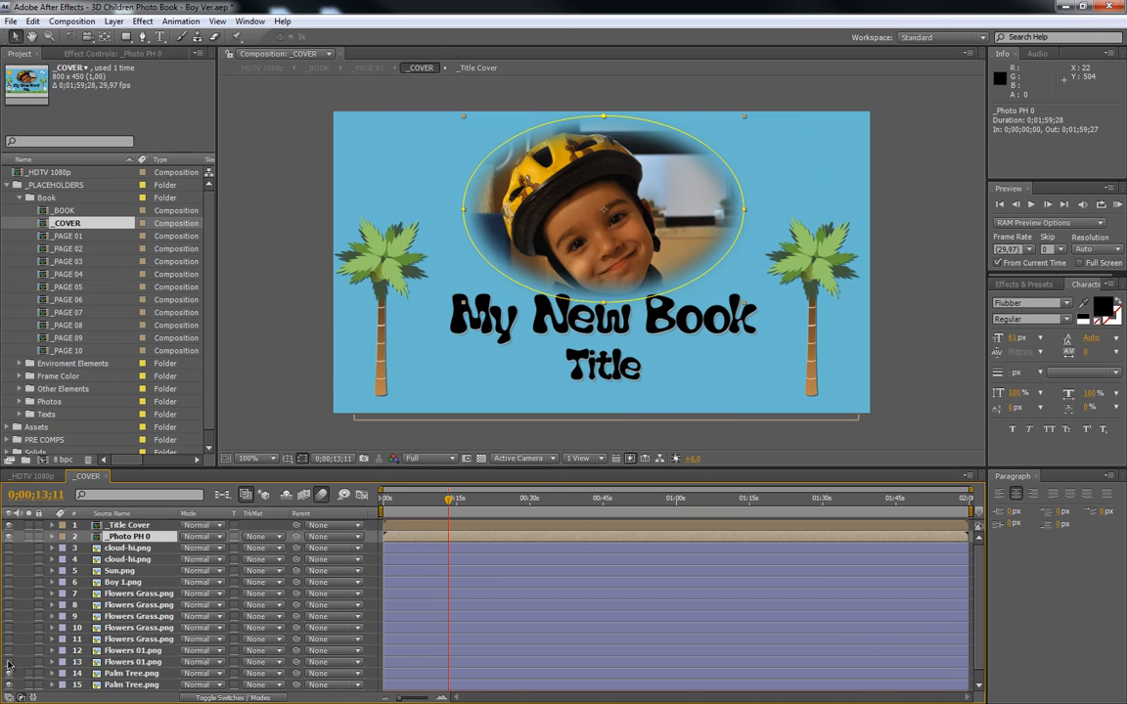
left_click_drag(8, 553, 9, 665)
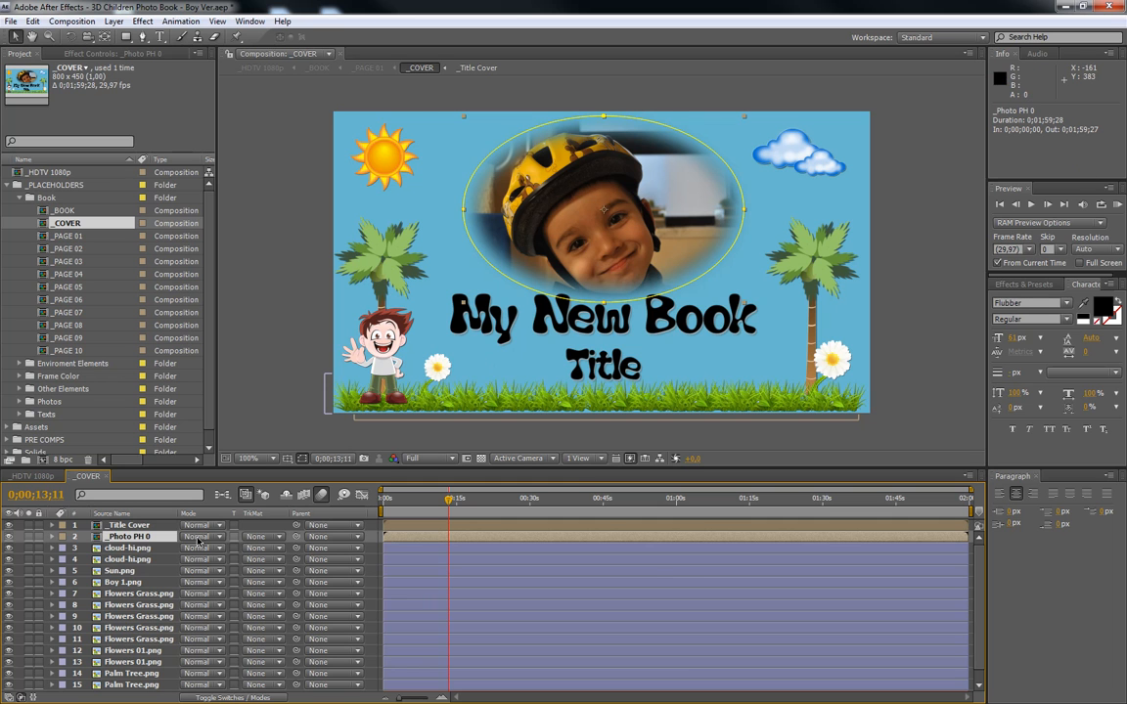
Stack Sun.png just above Dark Gray Solid 1 and move the sun behind the palm tree, to about 96, 165
left_click(122, 572)
left_click_drag(362, 145, 430, 202)
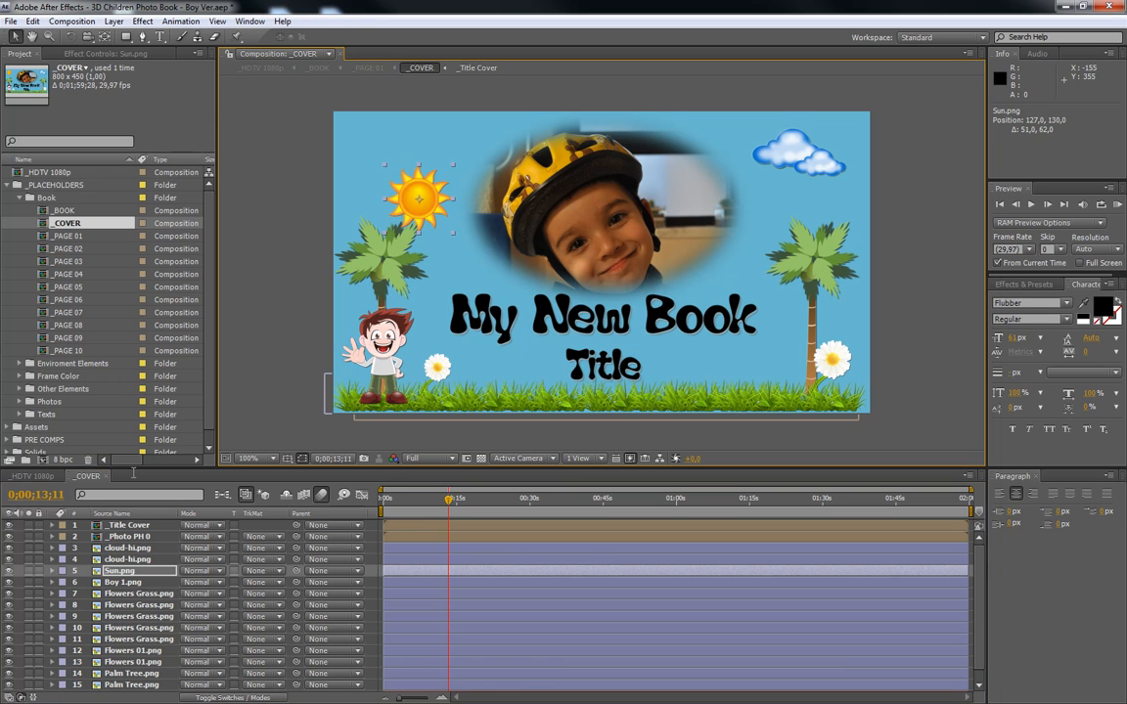
left_click_drag(128, 577, 136, 643)
scroll(137, 643, "down", 1)
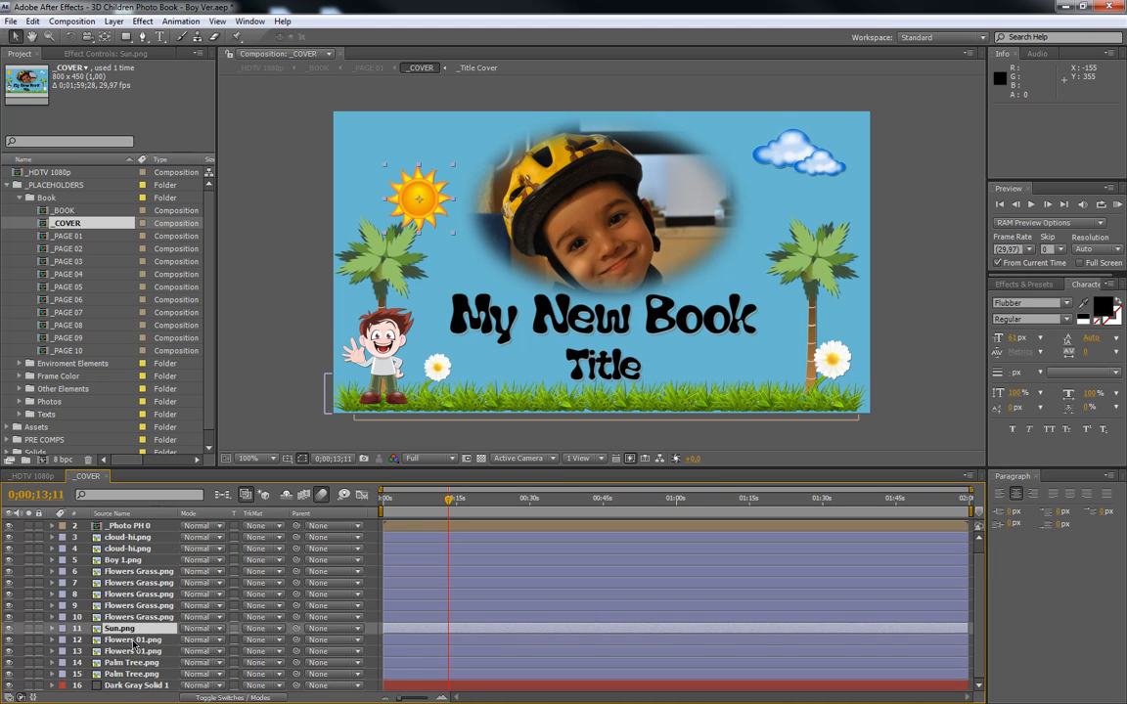
left_click_drag(125, 625, 121, 677)
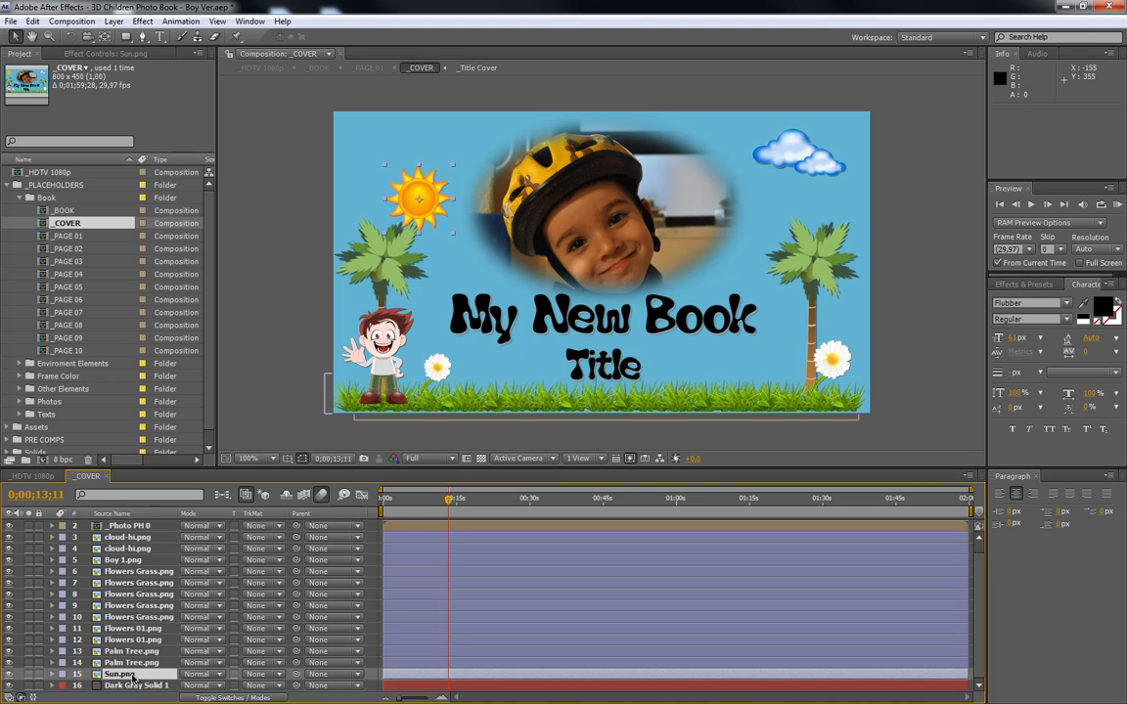
left_click_drag(436, 206, 413, 217)
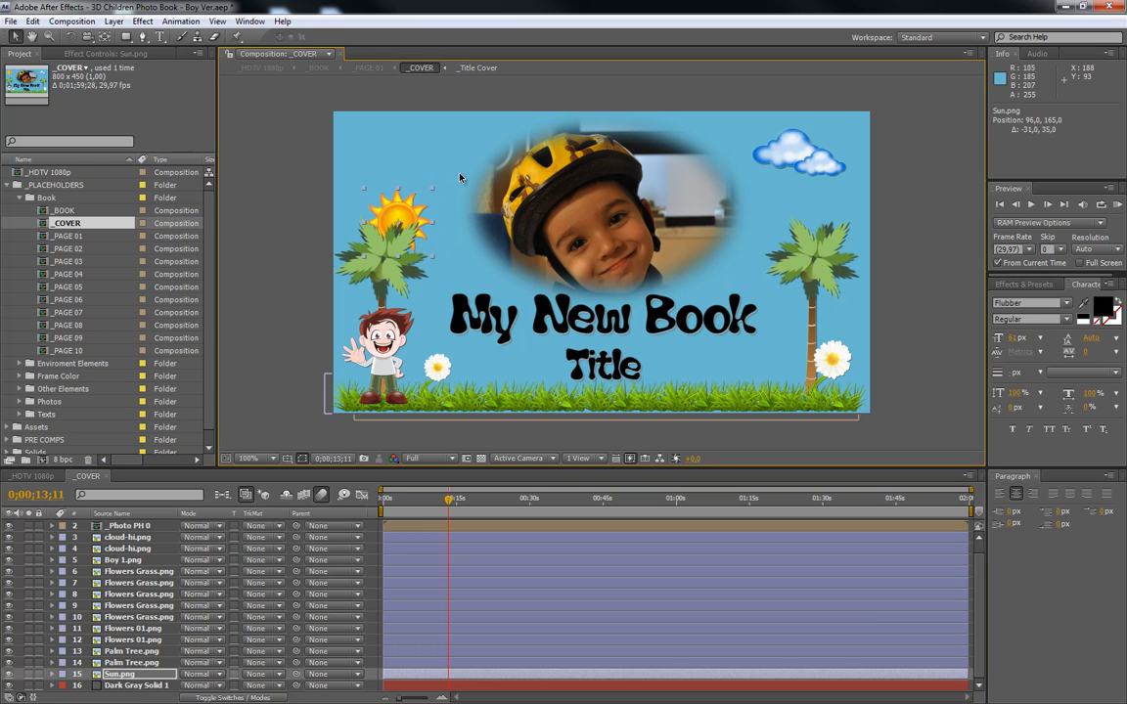
Restack Sun.png directly below _Photo PH 0 and move the sun to the cover's upper-left corner, at about 62, 59
left_click_drag(118, 682, 135, 544)
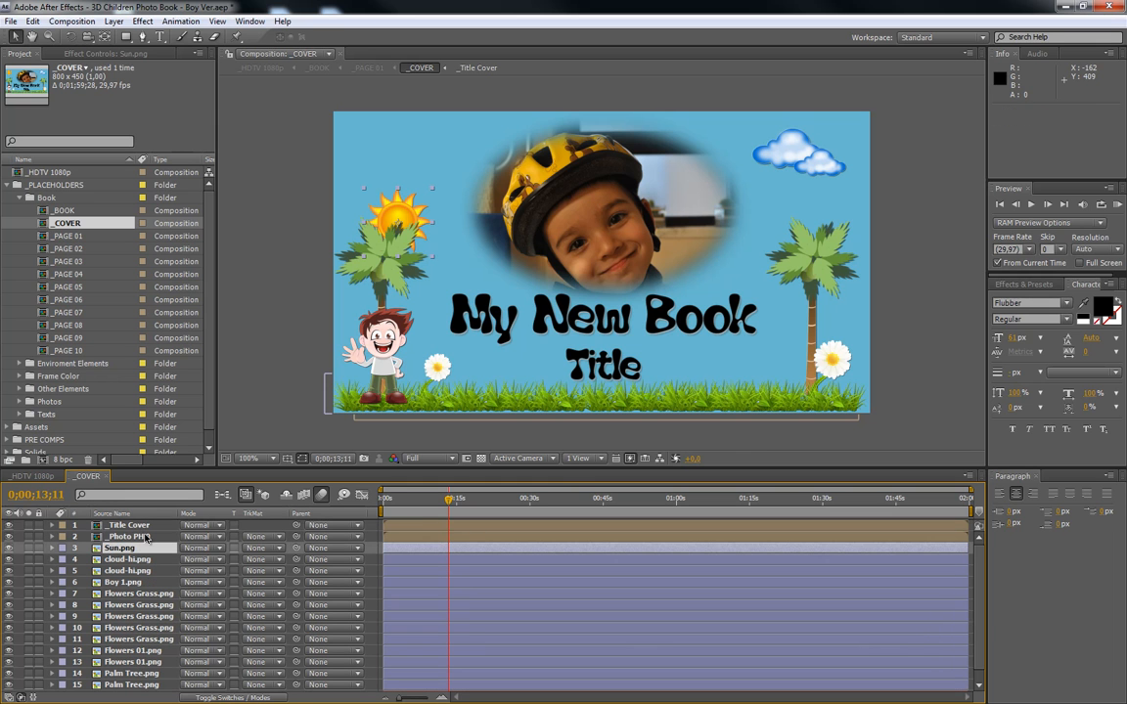
double_click(401, 225)
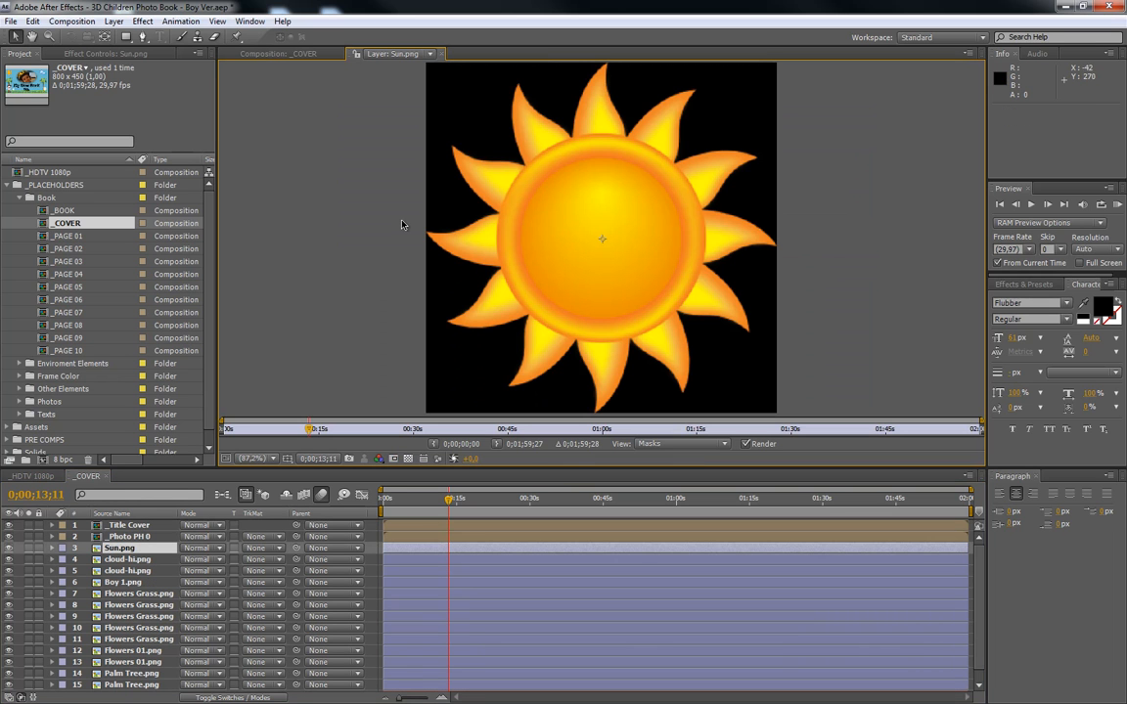
left_click(443, 55)
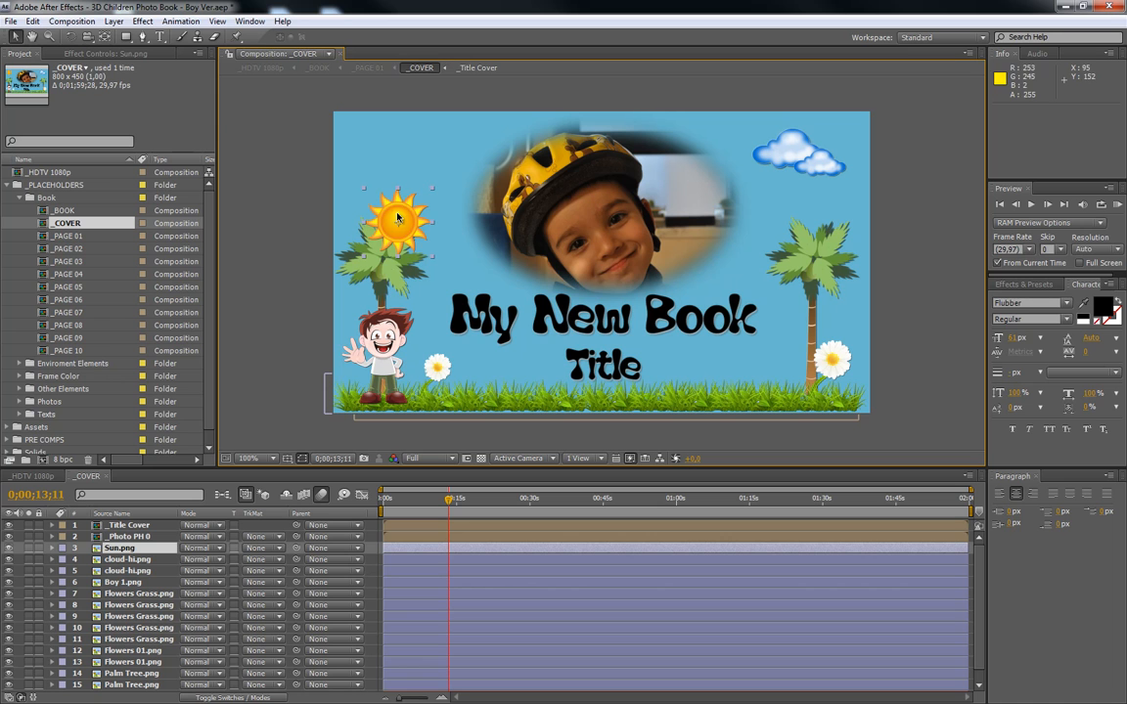
left_click_drag(394, 160, 379, 145)
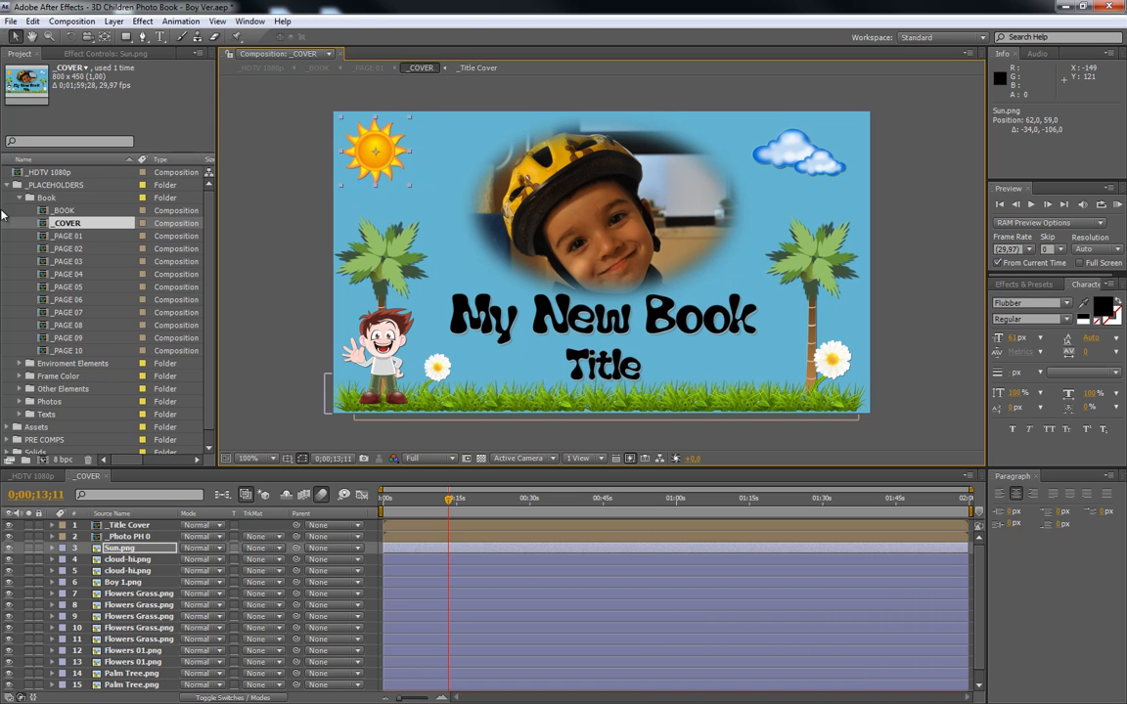
Open _PAGE 01, _PAGE 03 and _PAGE 04 in turn and scrub each one to view its unfolded pop-up scene
double_click(71, 237)
left_click_drag(368, 501, 426, 504)
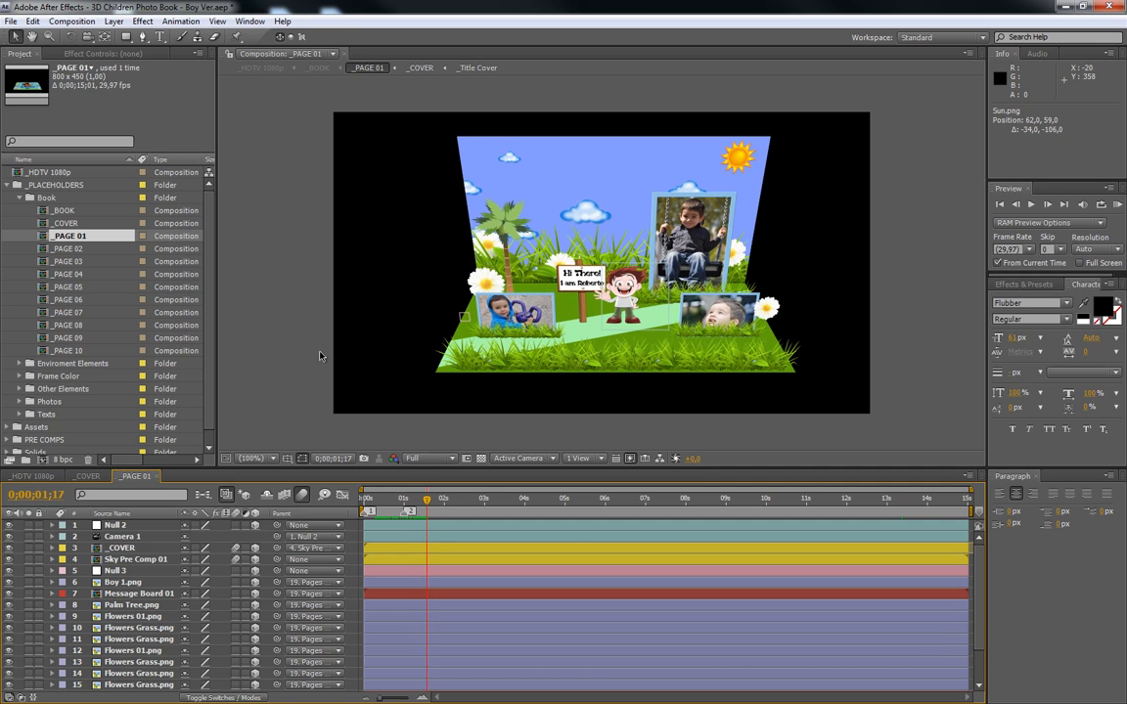
double_click(78, 261)
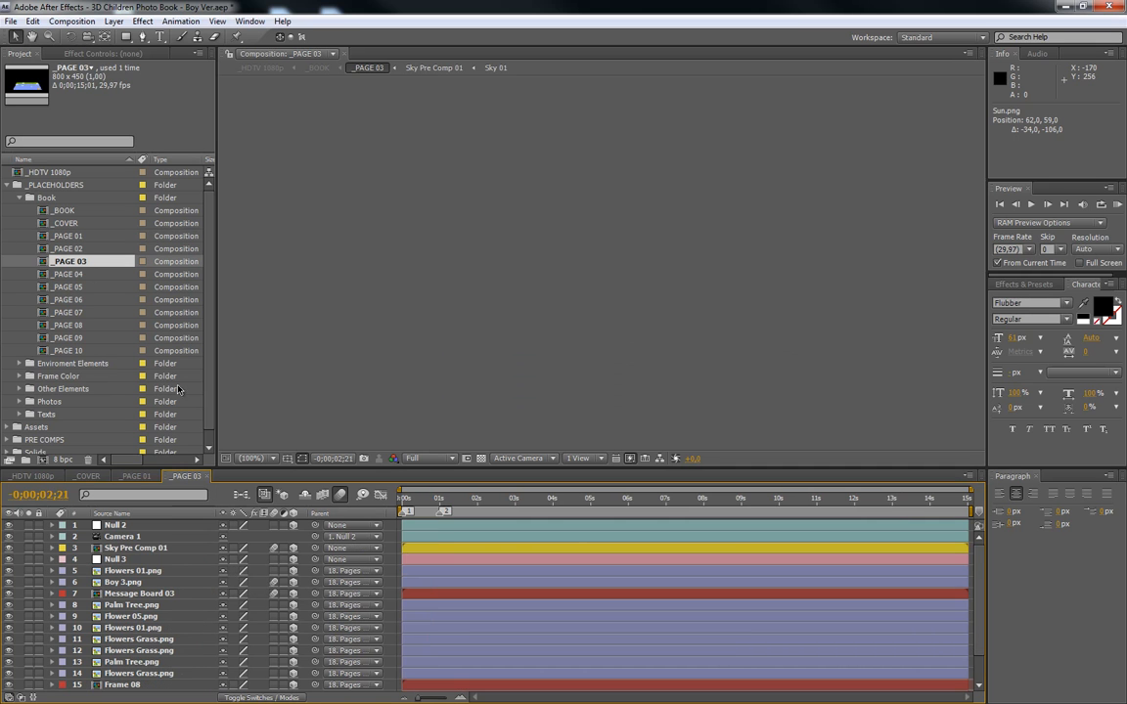
left_click_drag(429, 503, 490, 504)
double_click(73, 273)
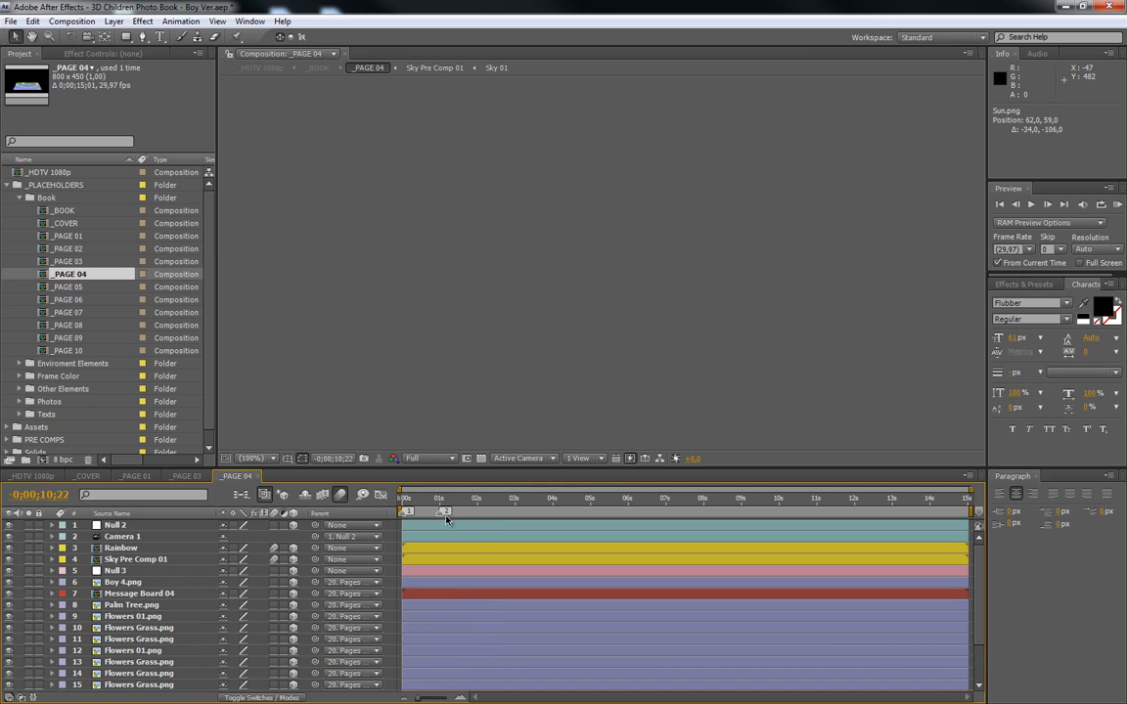
left_click_drag(406, 504, 486, 502)
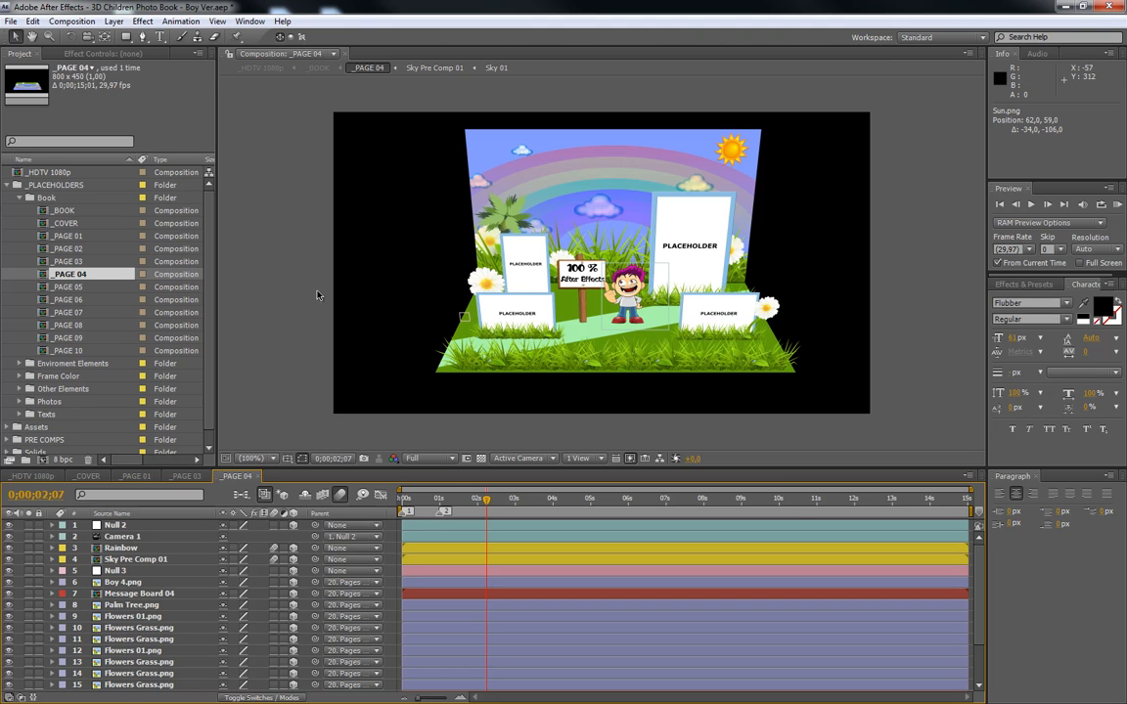
Hide and show the Rainbow layer of _PAGE 04, select it, and compare the scene with _PAGE 03
left_click(10, 551)
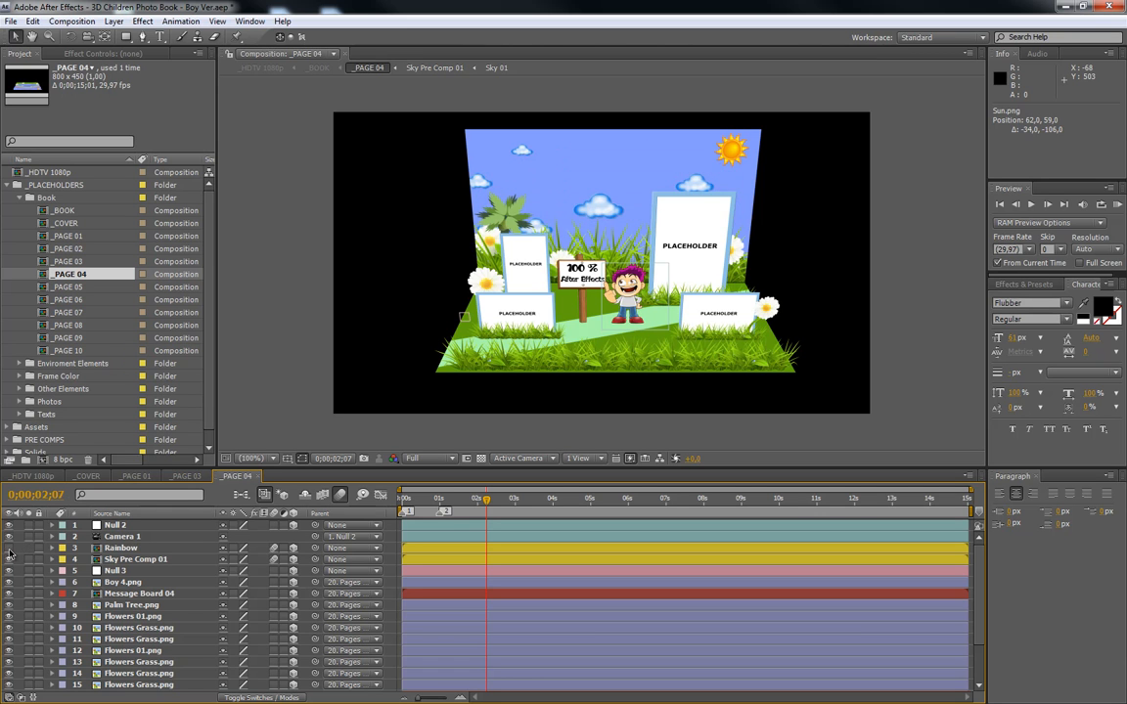
left_click(9, 550)
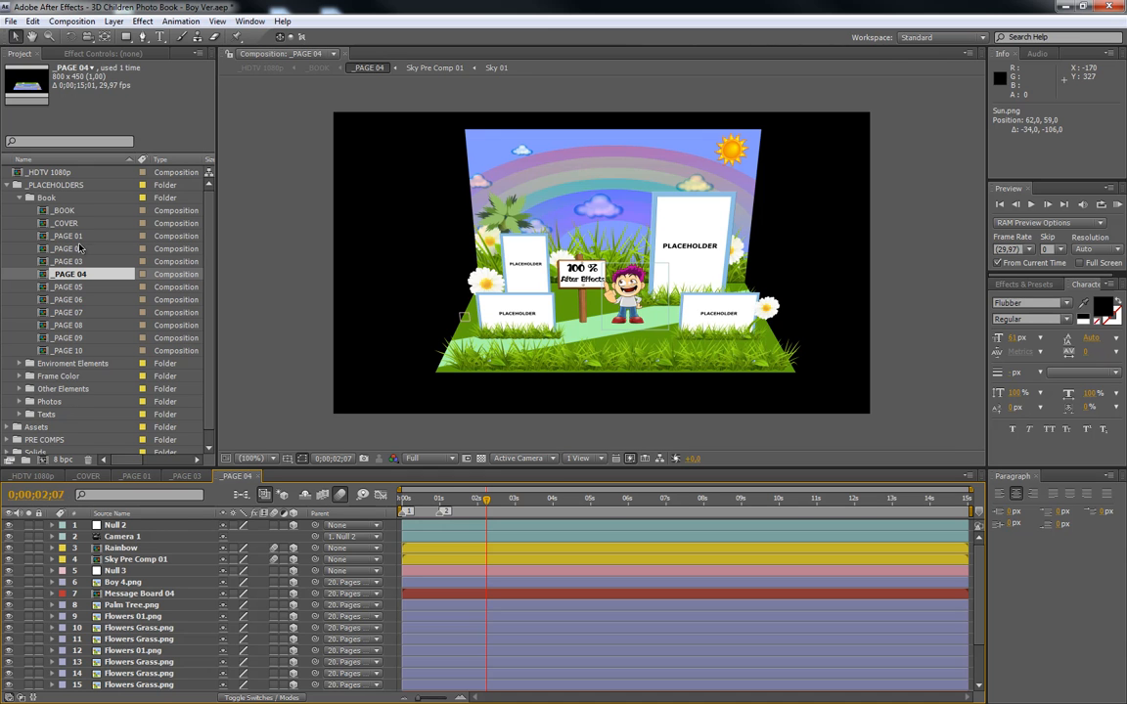
scroll(135, 607, "down", 3)
scroll(135, 606, "up", 3)
left_click(9, 549)
left_click(10, 549)
left_click(117, 549)
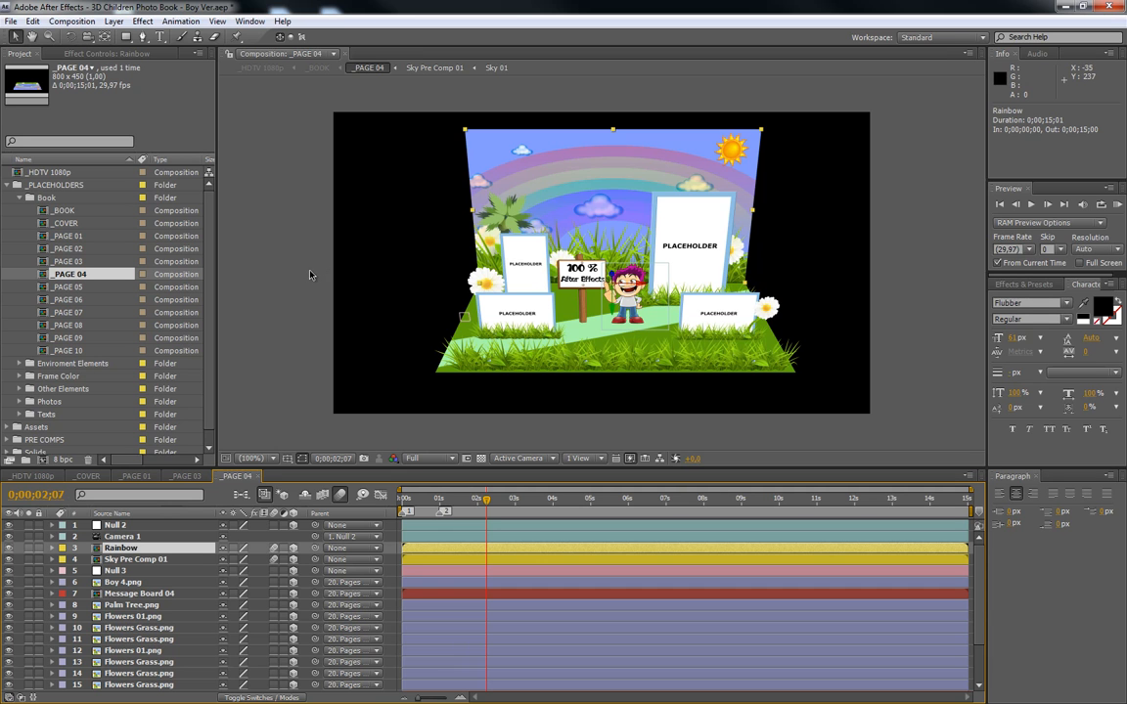
left_click(201, 476)
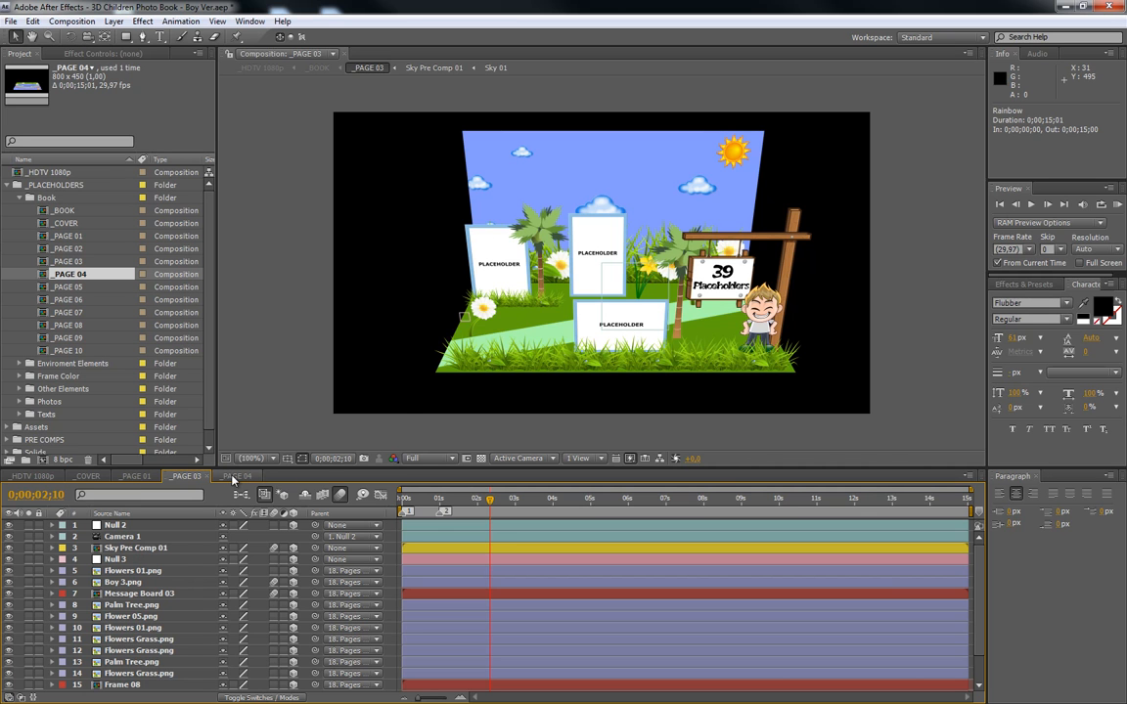
left_click(235, 476)
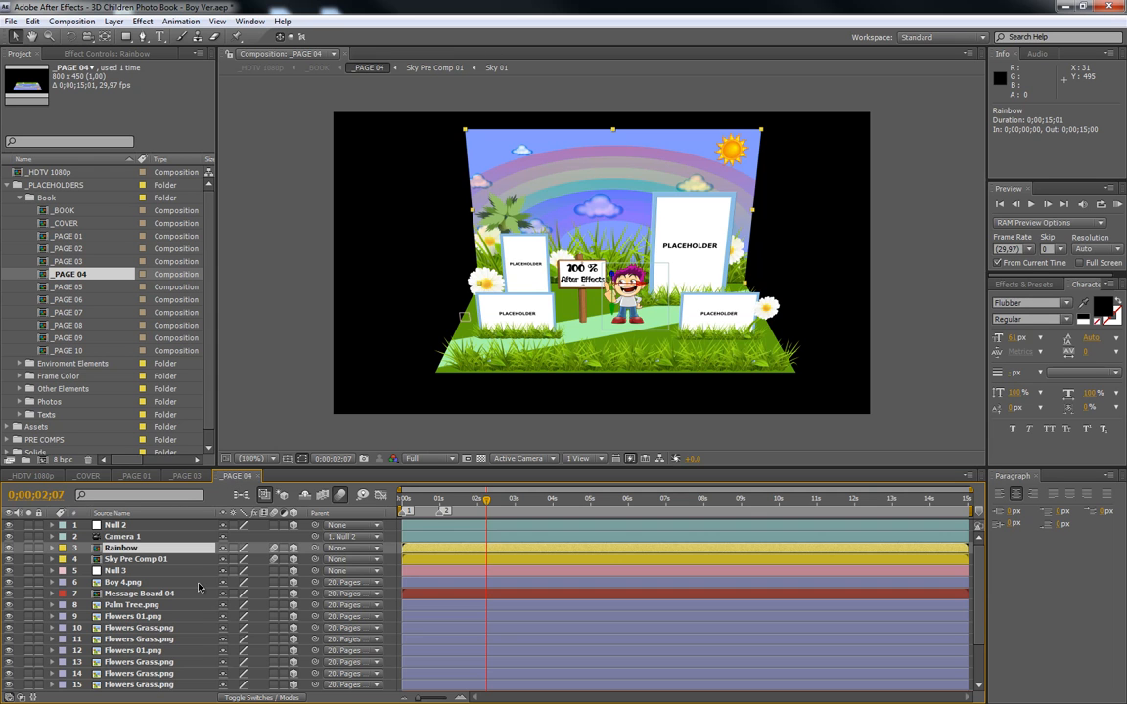
Move the Frame 11 layer of _PAGE 04 slightly along its X axis, to X 157.4
scroll(192, 588, "down", 2)
left_click(127, 641)
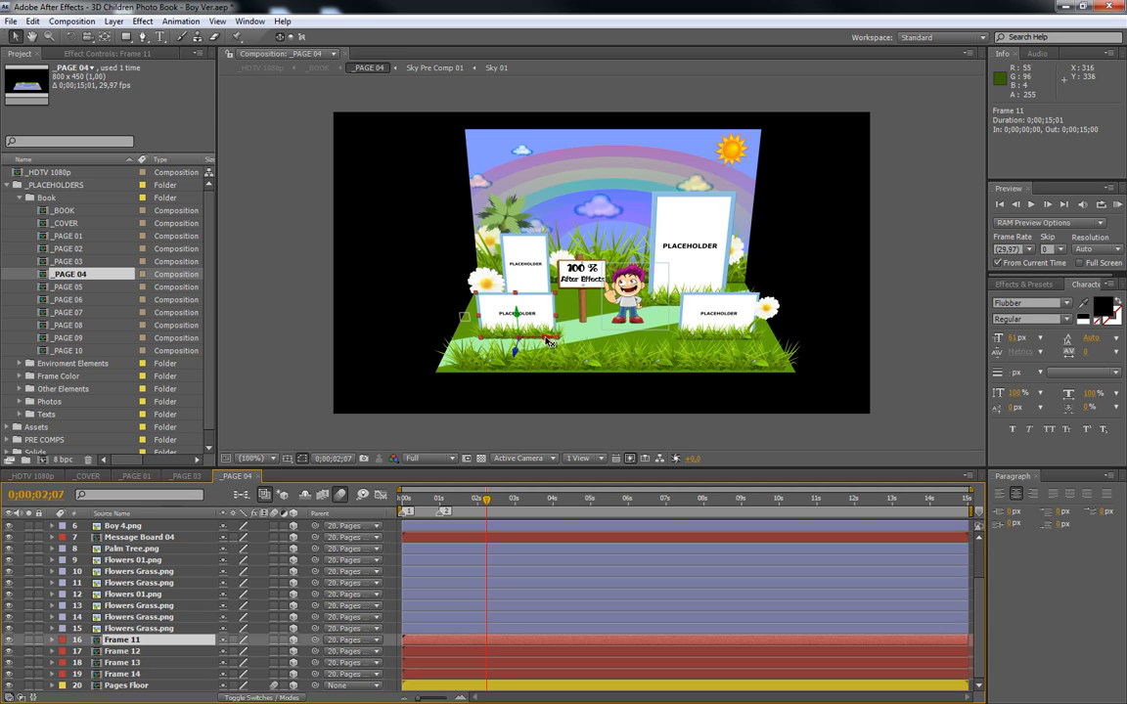
mouse_move(550, 342)
left_mouse_down()
mouse_move(709, 342)
mouse_move(460, 342)
mouse_move(567, 342)
mouse_move(544, 343)
left_mouse_up()
left_click(416, 291)
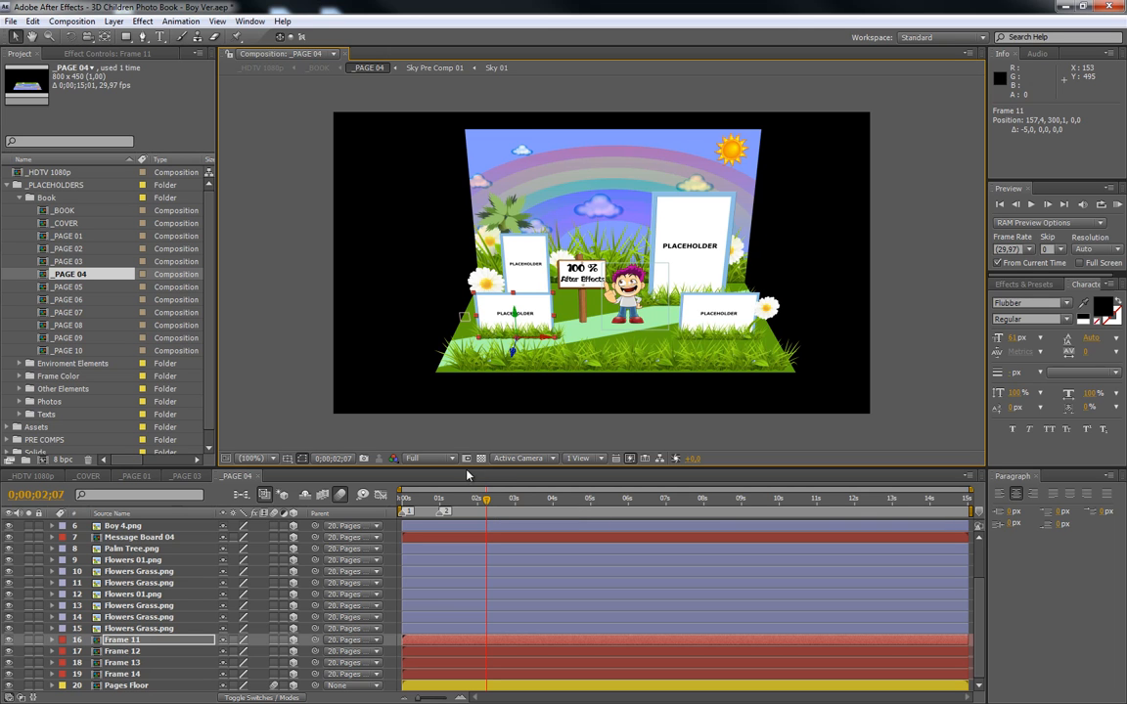
Try moving Frame 11 to X 314.4 in front of the message board, then back in depth to Y about 223
mouse_move(433, 506)
left_mouse_down()
mouse_move(414, 505)
mouse_move(525, 501)
mouse_move(425, 503)
left_mouse_up()
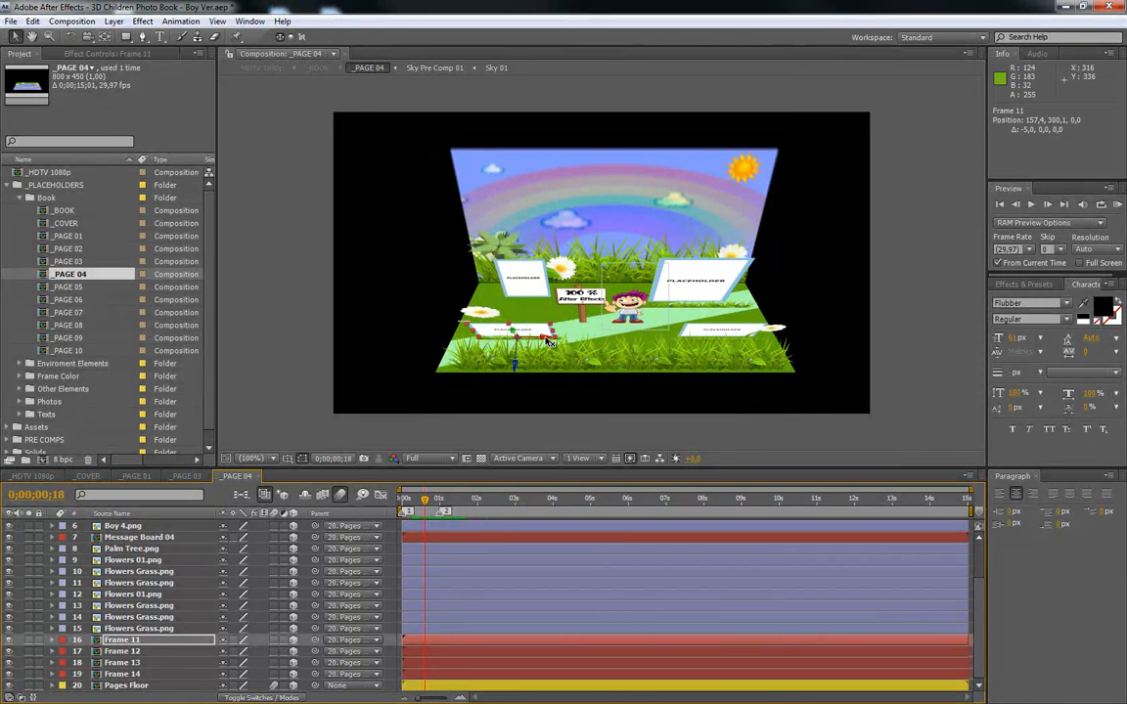
left_click_drag(577, 340, 637, 341)
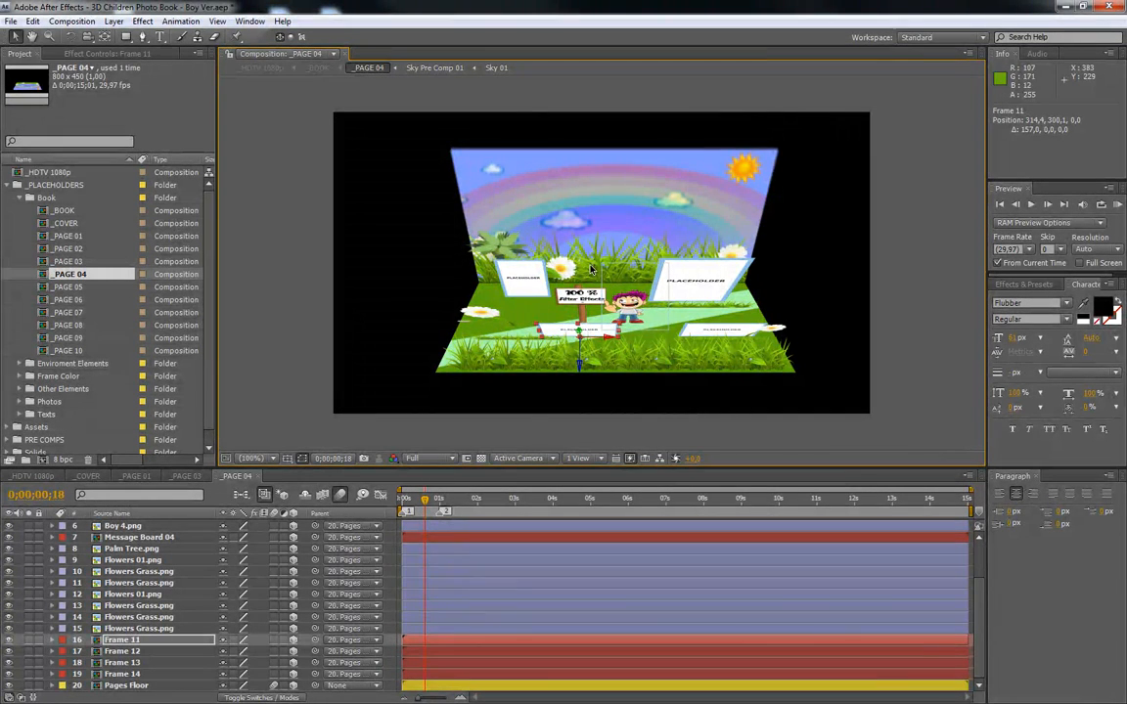
left_click_drag(425, 502, 595, 501)
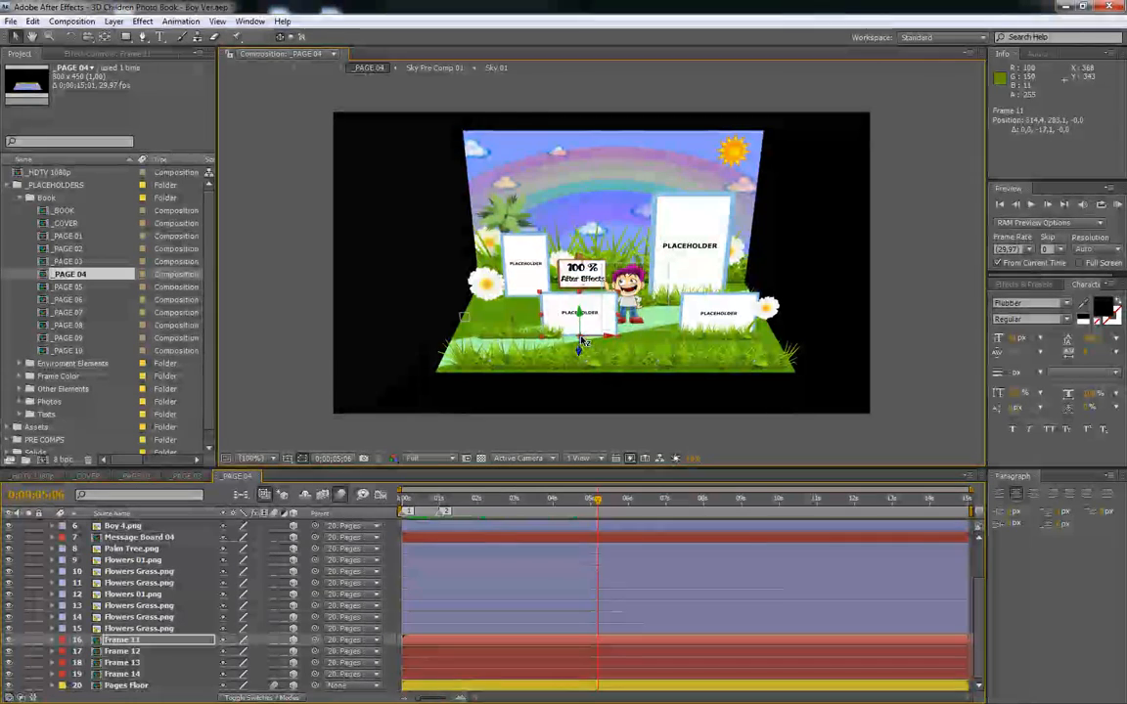
left_click_drag(582, 341, 588, 314)
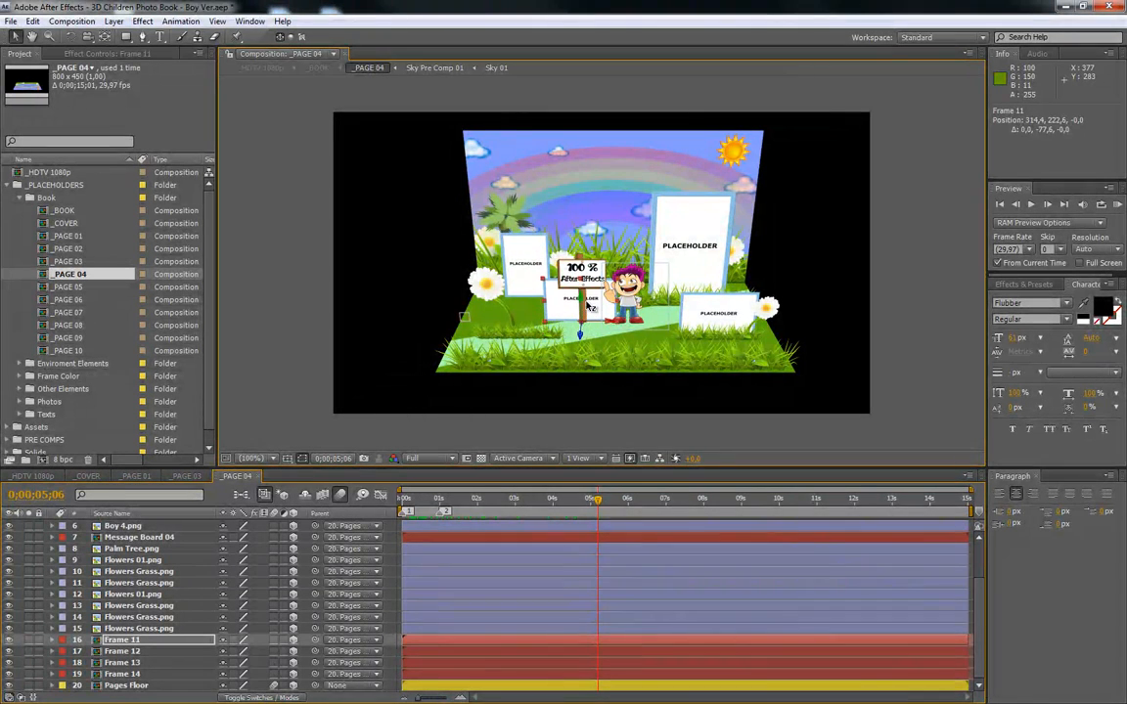
Try Frame 11 at Y about 263, 242 and 240, scrubbing the page's unfolding to check overlap with the message board
left_click_drag(596, 501, 460, 542)
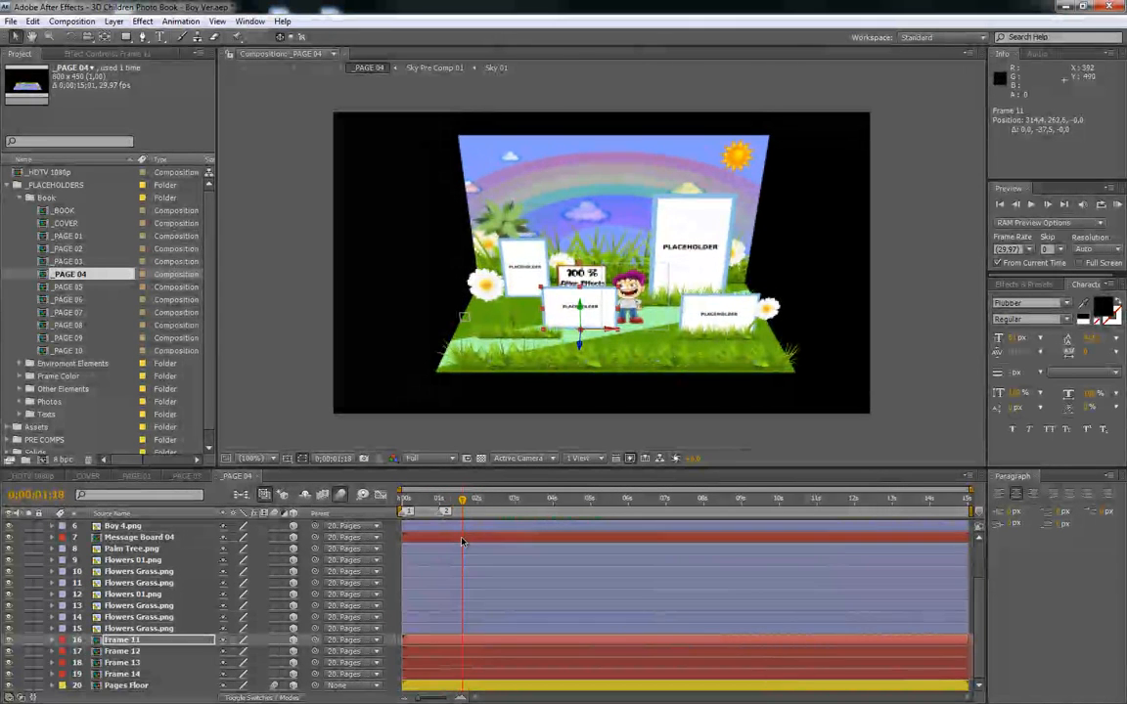
left_click_drag(542, 502, 593, 502)
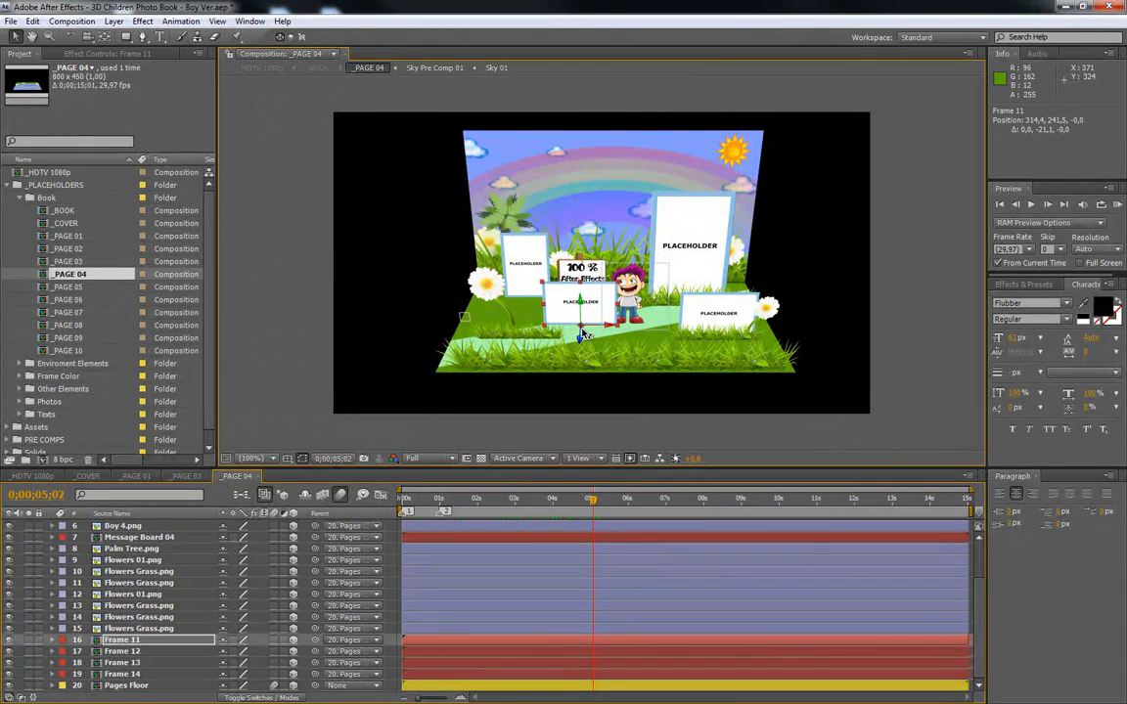
left_click_drag(591, 506, 465, 521)
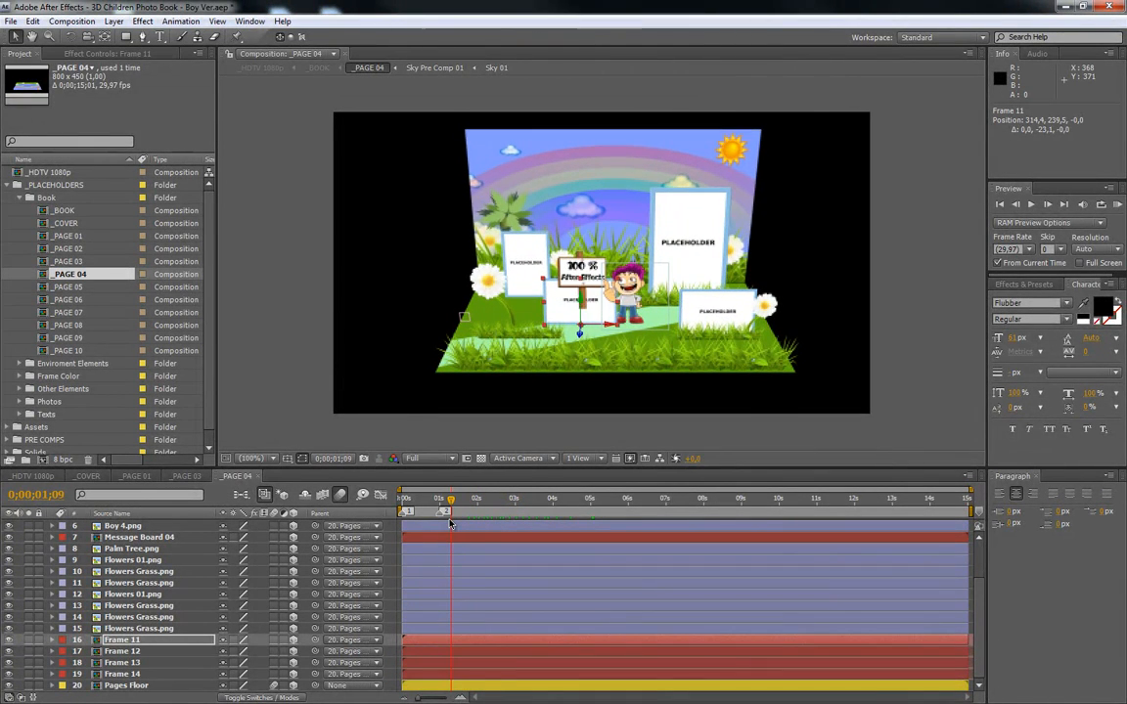
left_click_drag(453, 525, 464, 526)
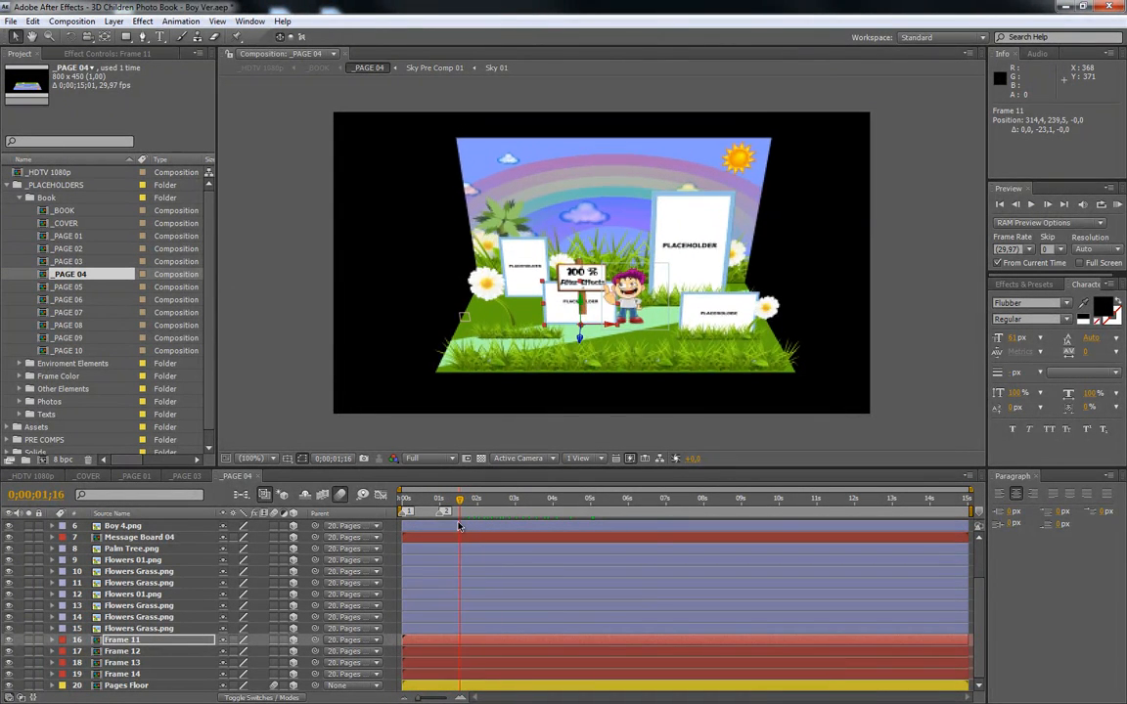
mouse_move(459, 527)
left_mouse_down()
mouse_move(436, 526)
mouse_move(463, 526)
left_mouse_up()
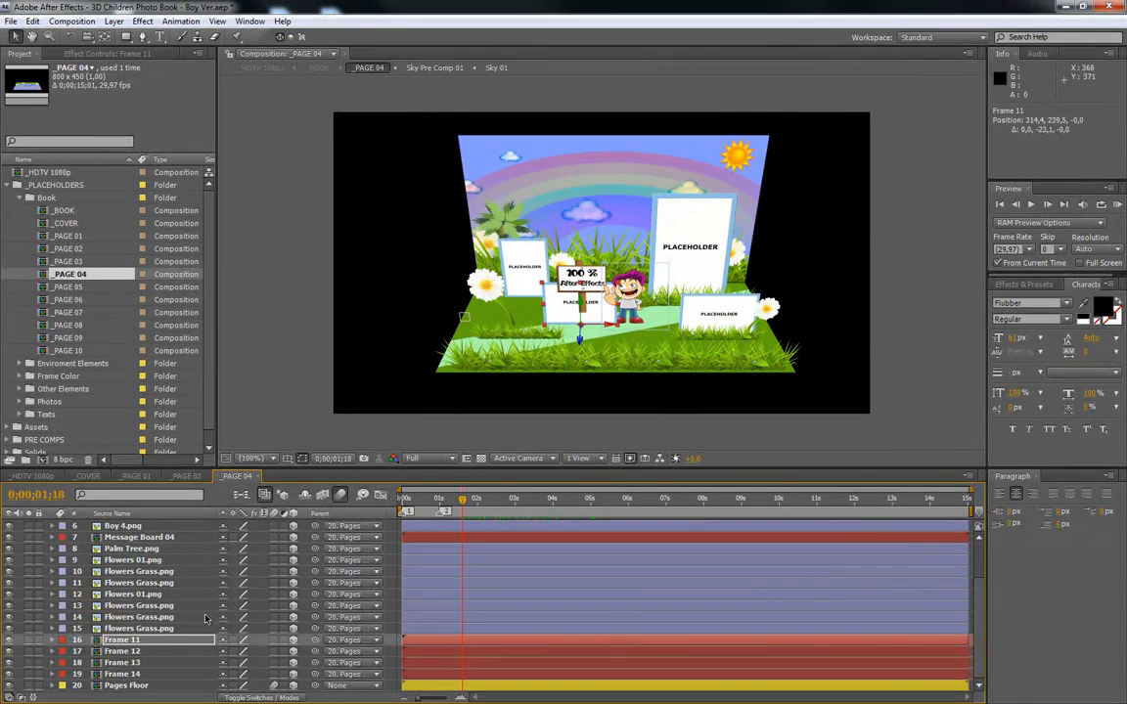
Reveal the rotation properties and keyframes of Frame 11, and collapse them again
left_click(154, 641)
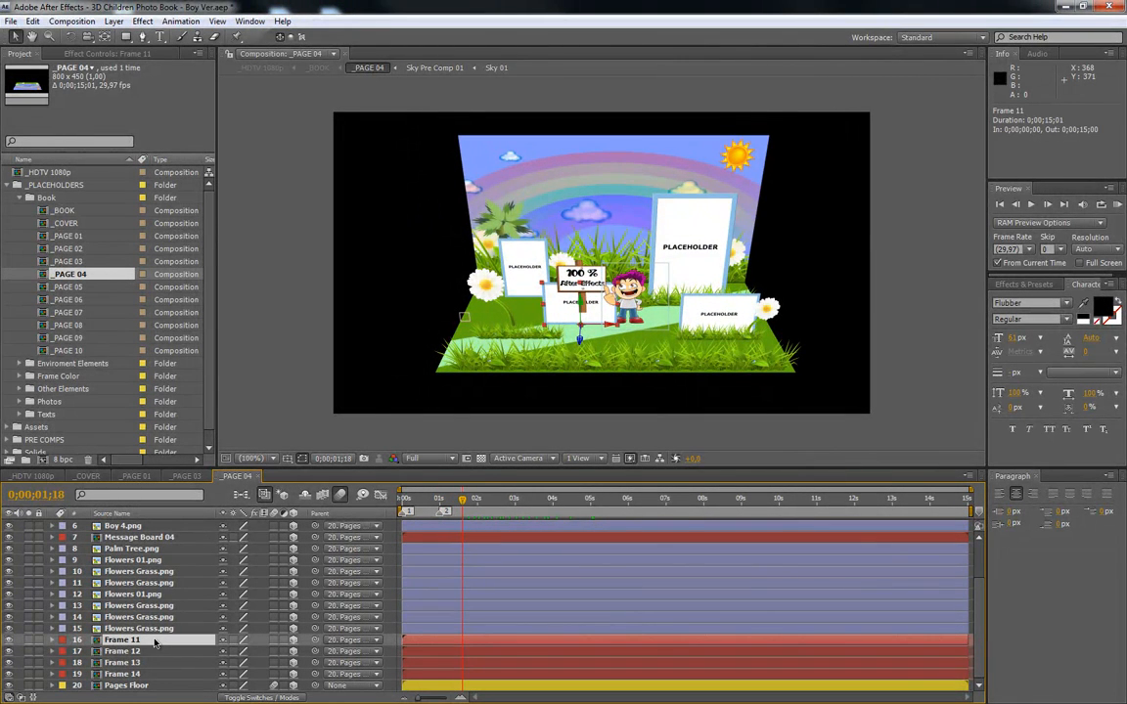
key("r")
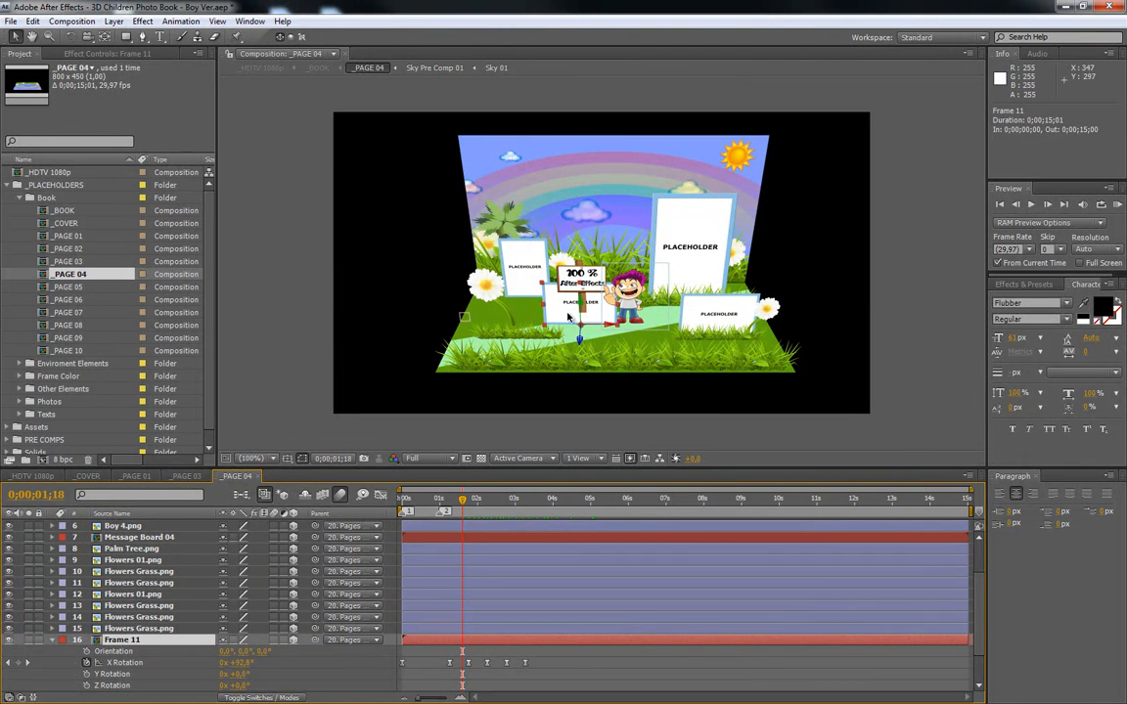
left_click(52, 640)
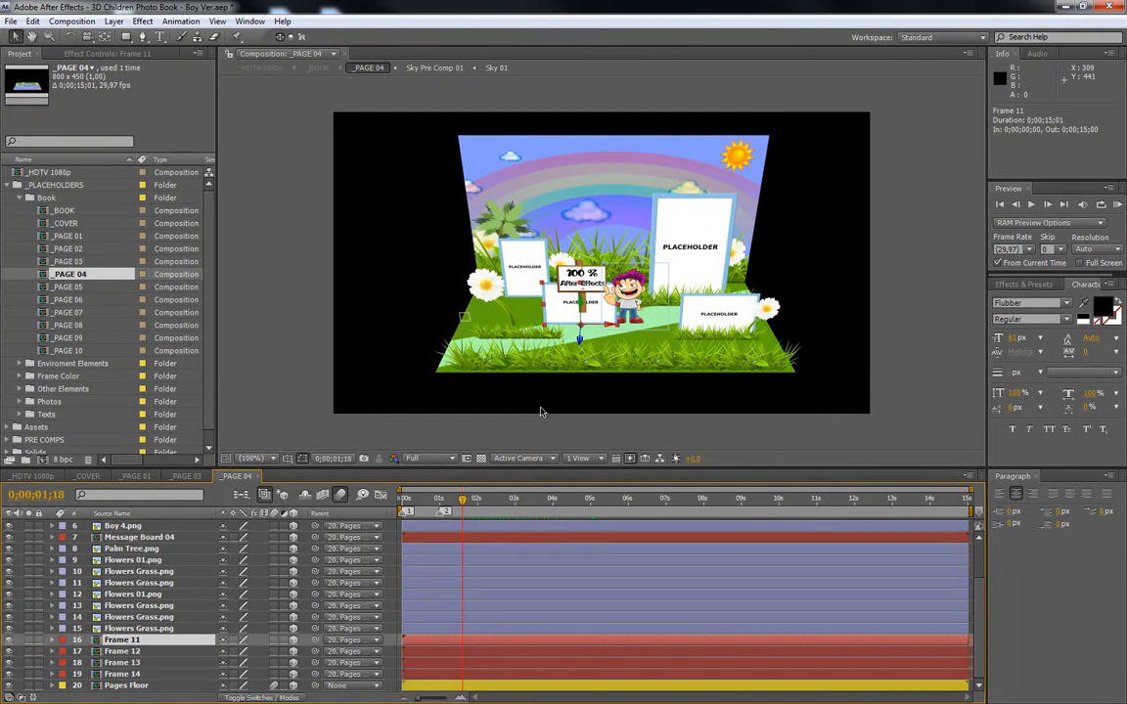
Undo the trial moves of Frame 11 back to X 157.4 and scrub the page's unfolding
key("ctrl+z")
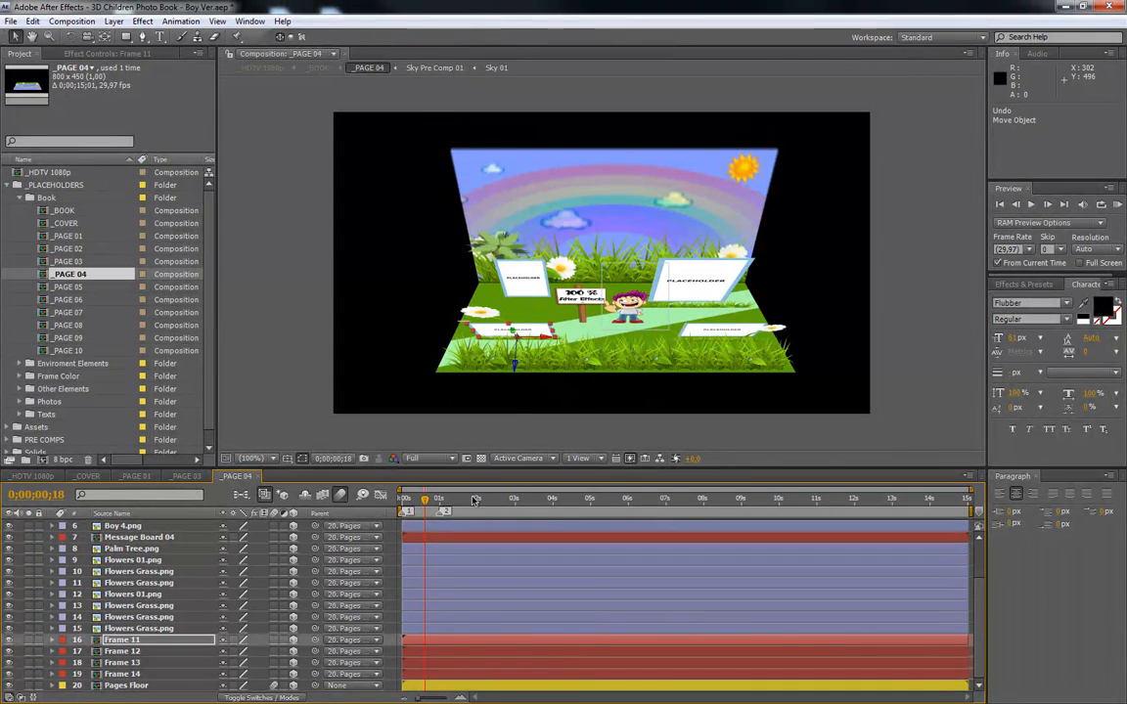
left_click_drag(424, 502, 524, 499)
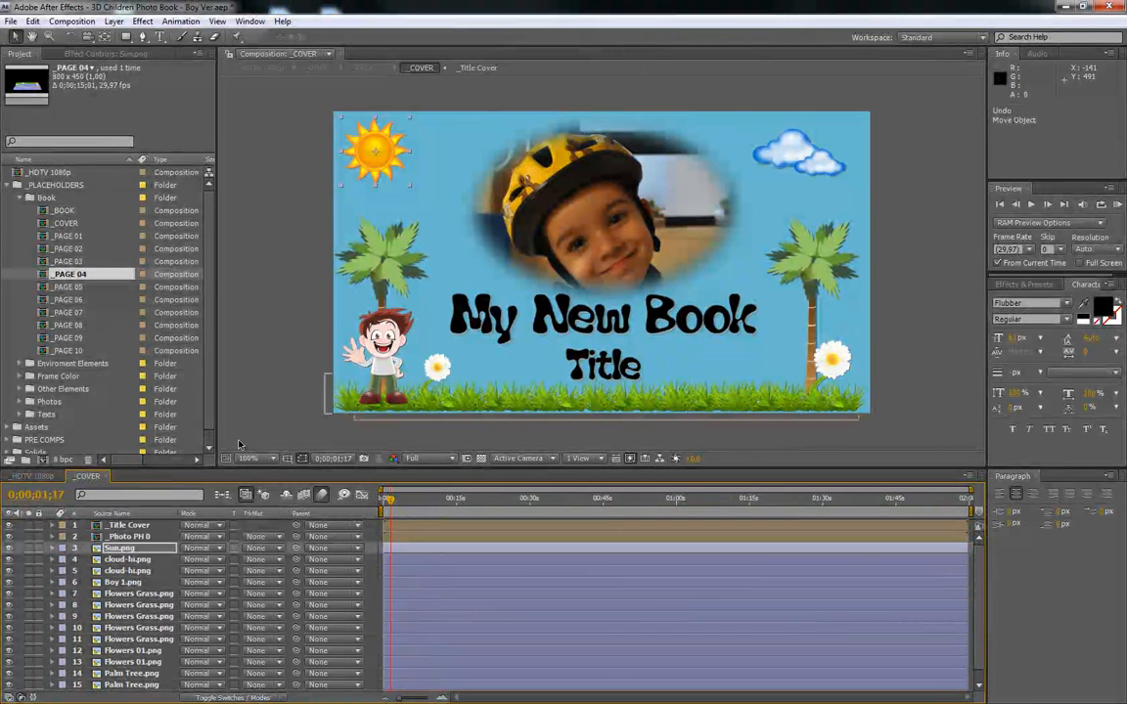
Close the _COVER composition to return to _HDTV 1080p, and collapse the Book folder in the project
left_click(108, 479)
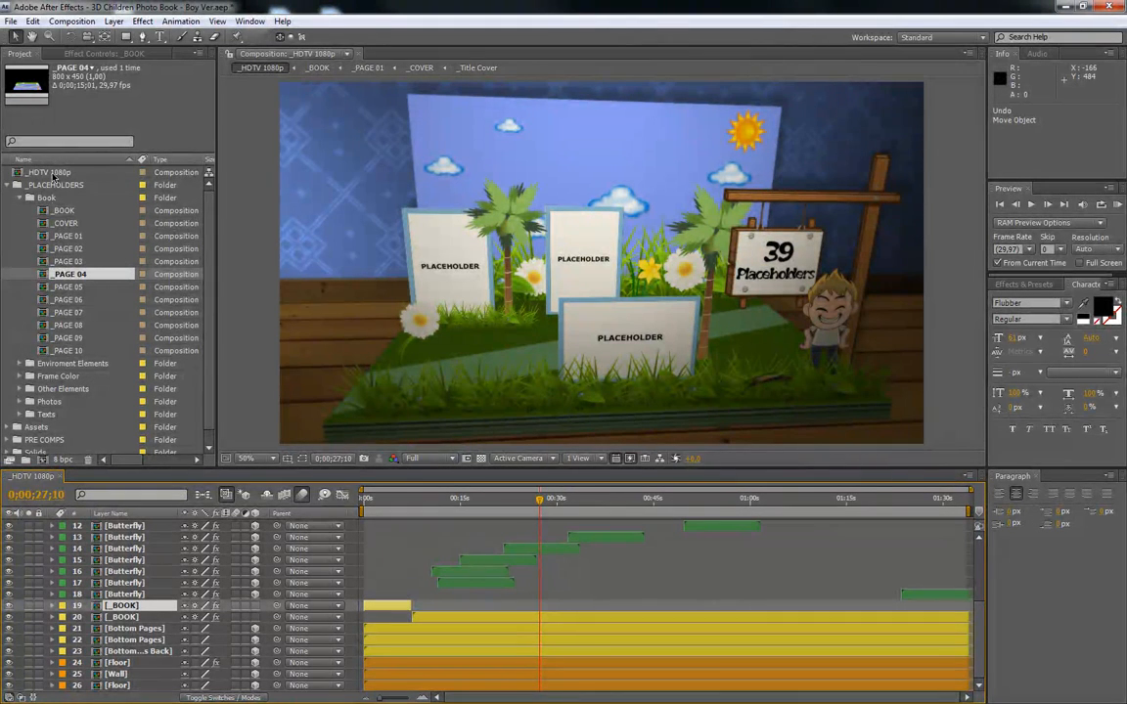
left_click(44, 199)
left_click(24, 199)
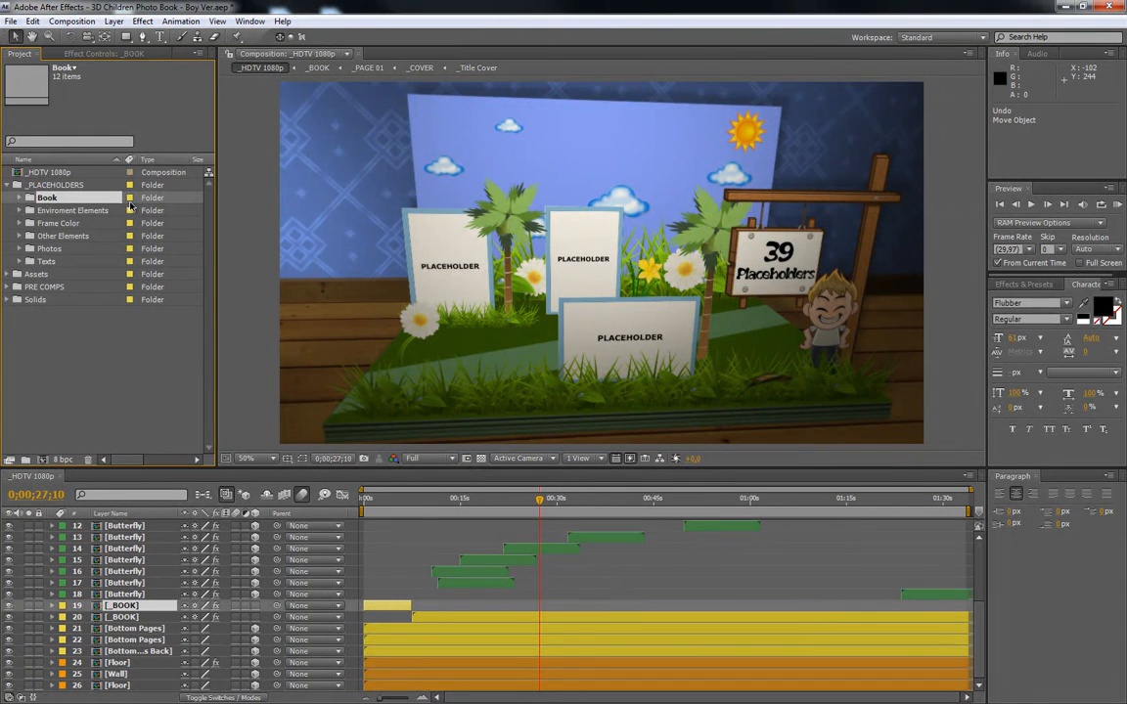
Go through the project folders from Enviroment Elements to Texts, and expand Assets to look over its image files
left_click(73, 210)
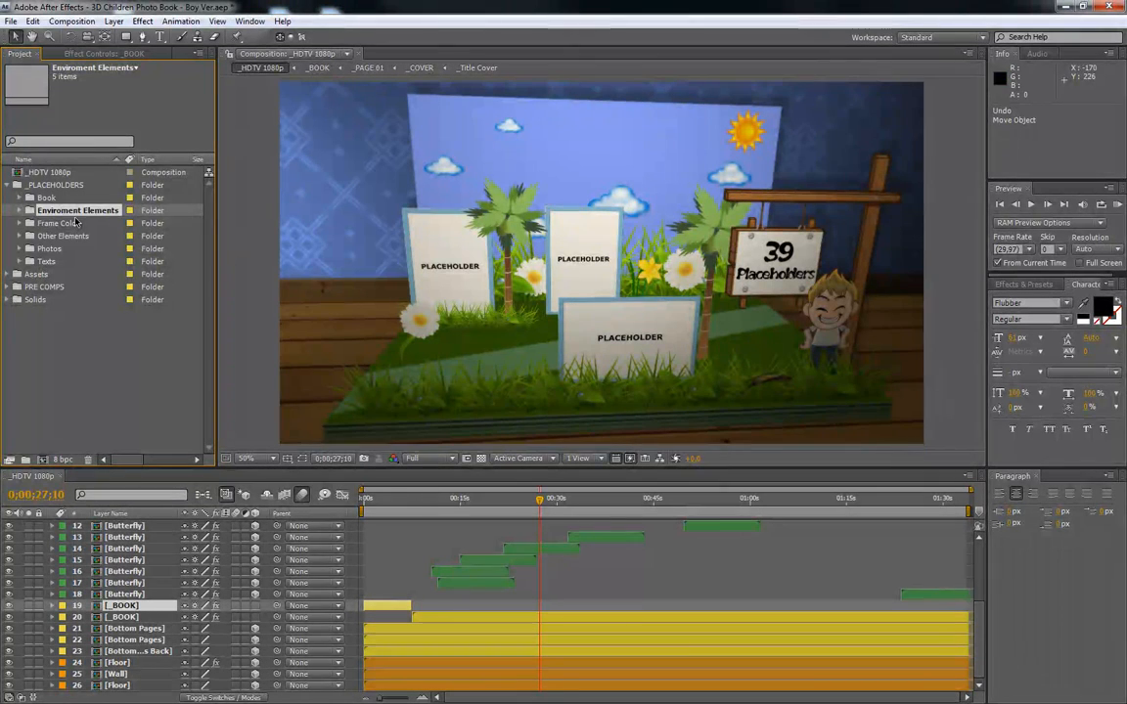
left_click(75, 222)
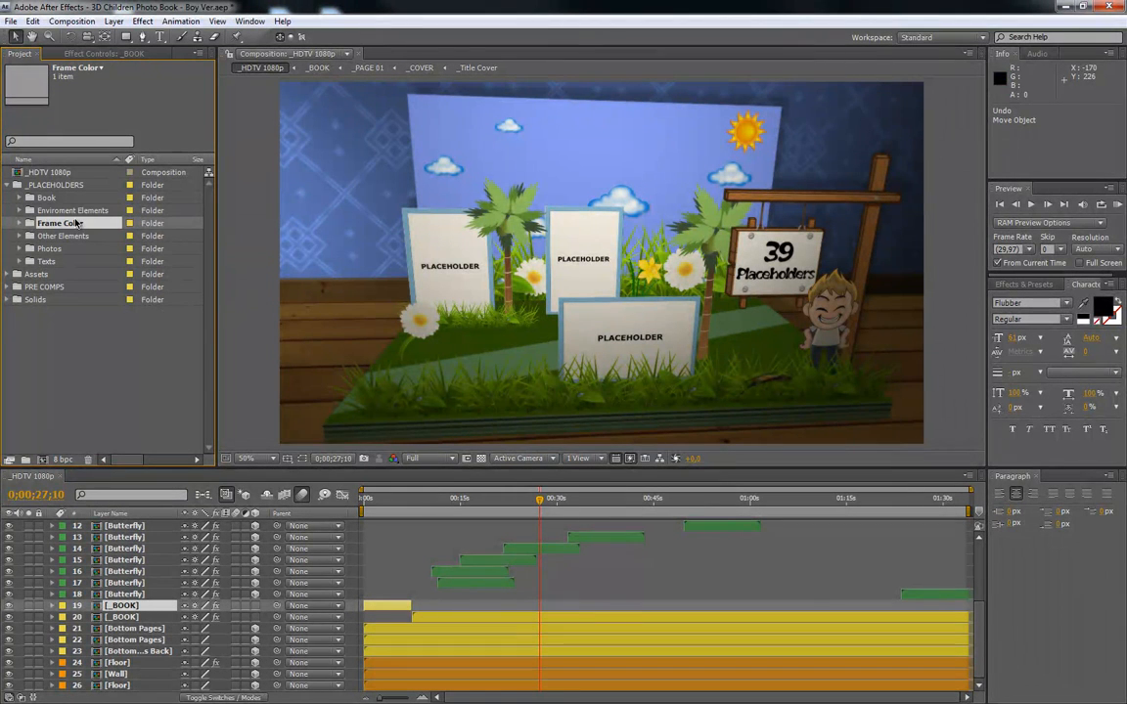
left_click(64, 237)
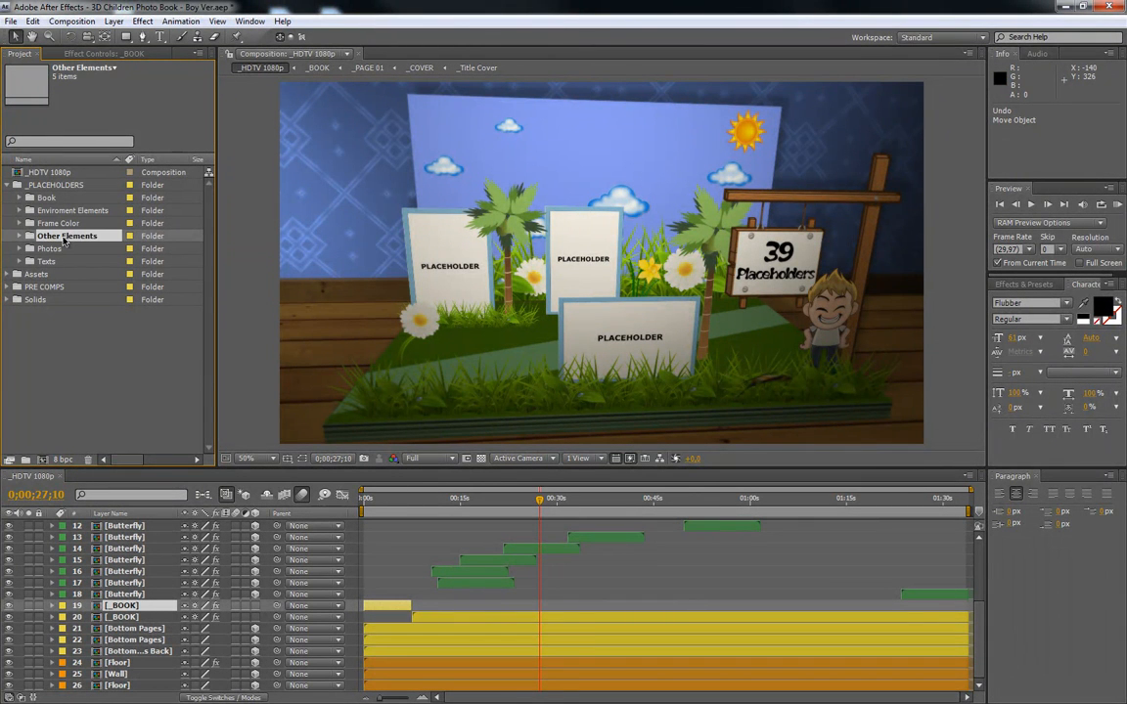
left_click(49, 249)
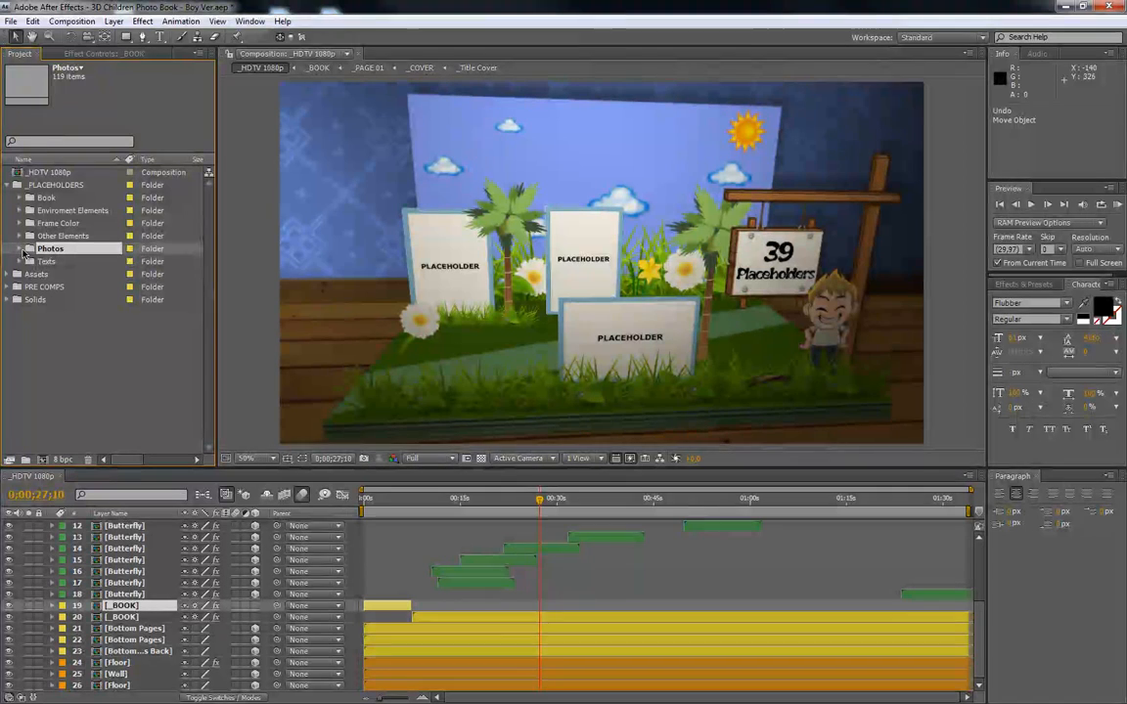
left_click(41, 262)
left_click(39, 274)
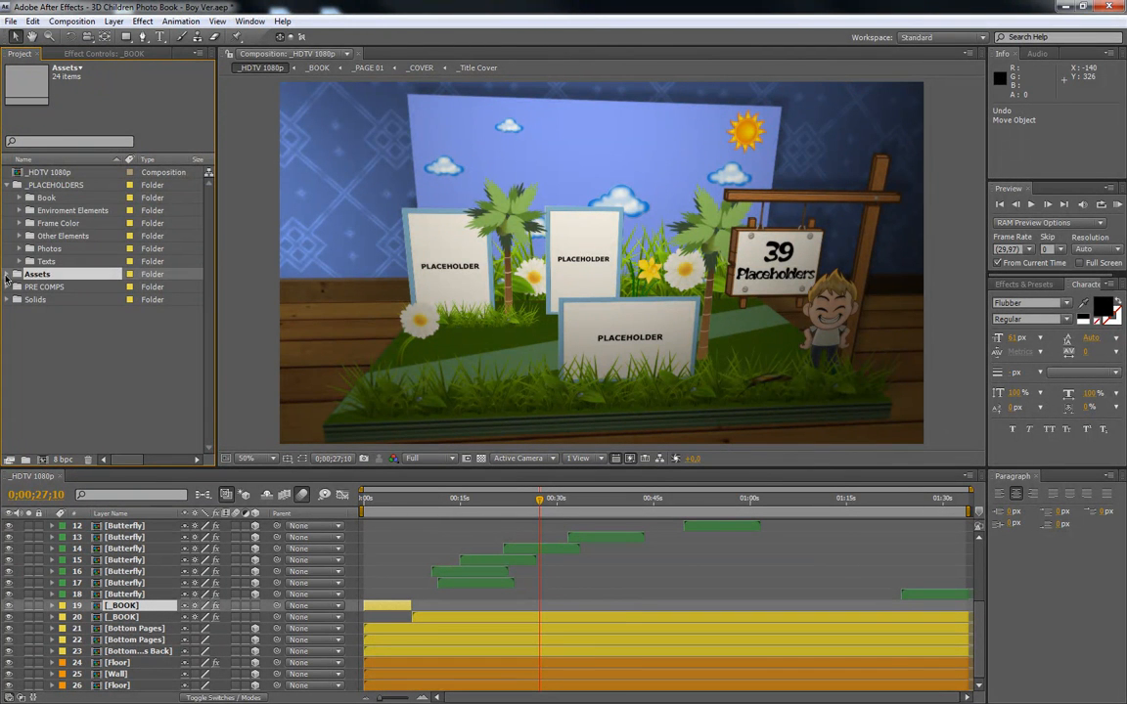
left_click(5, 274)
scroll(94, 293, "down", 2)
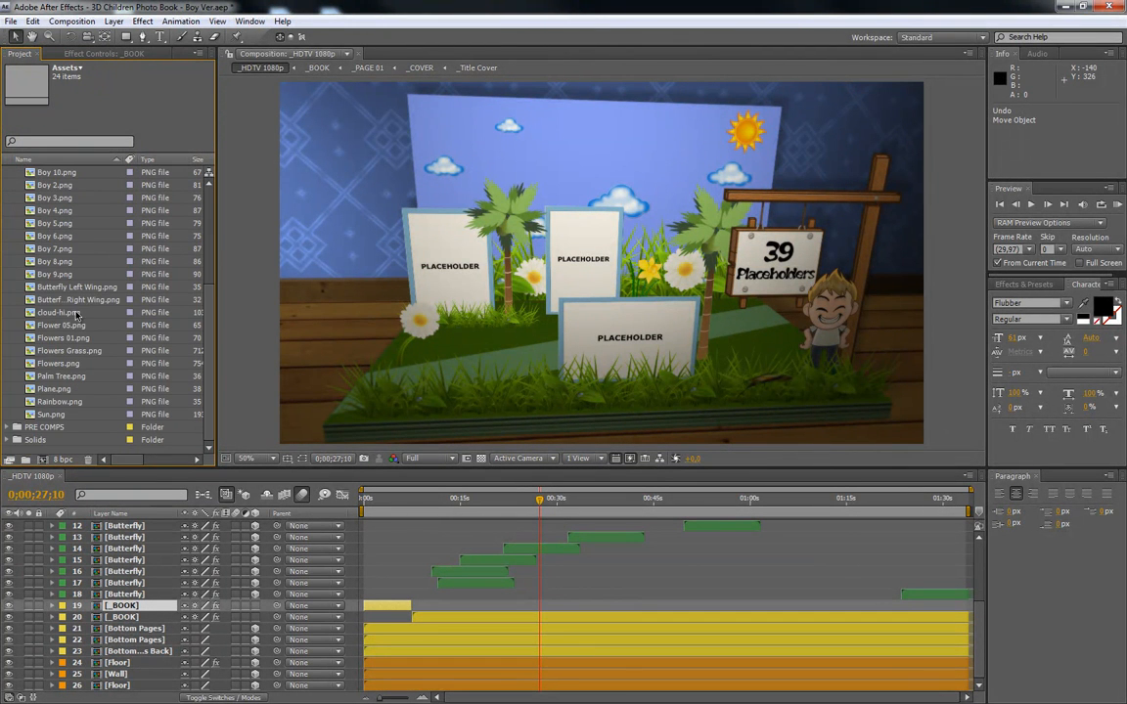
scroll(77, 315, "up", 5)
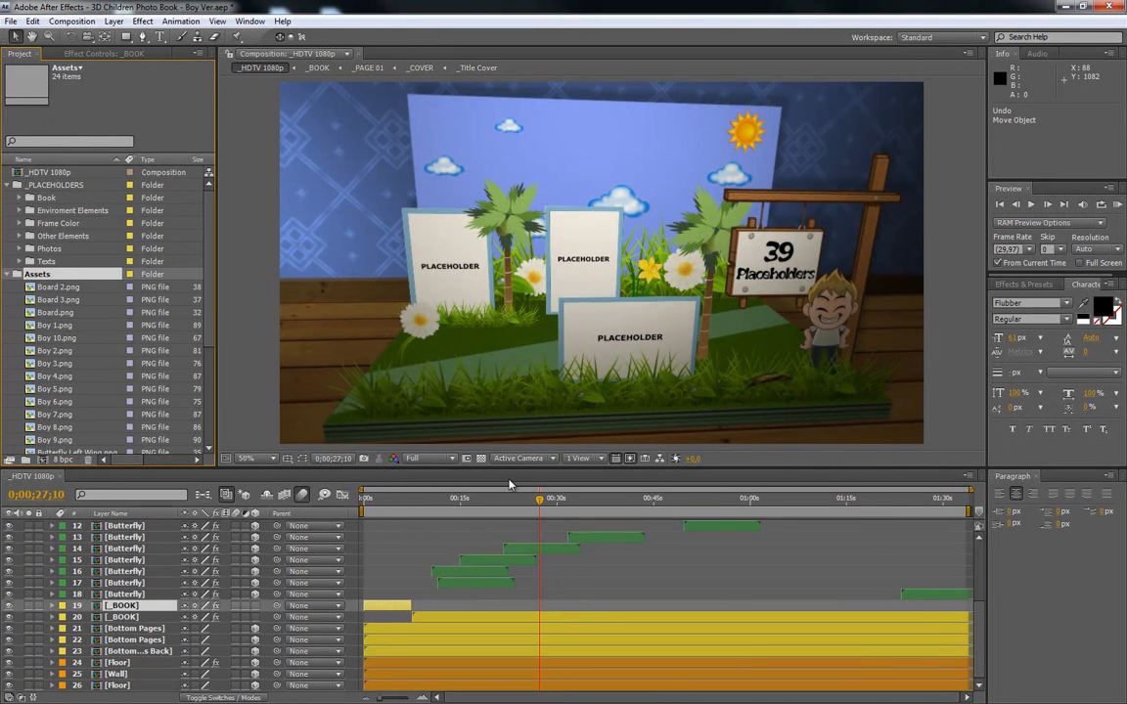
Scrub the start of _HDTV 1080p around 0;00;04;27 to preview the customized book cover
left_click(390, 500)
left_click_drag(390, 500, 405, 500)
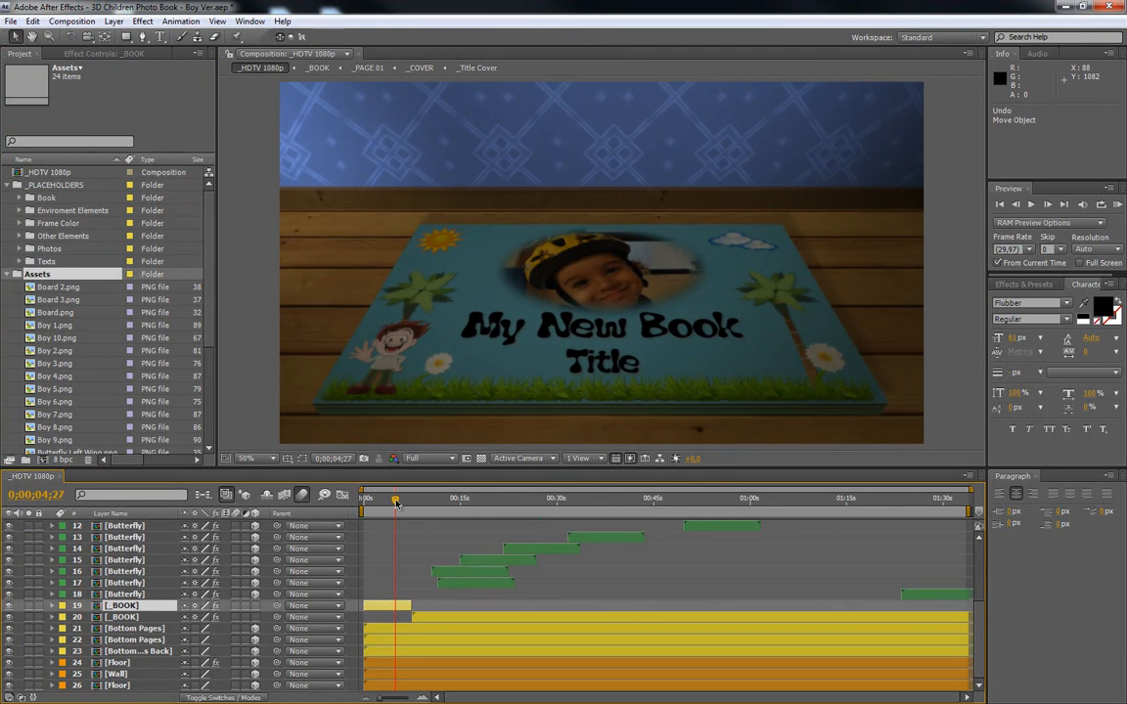
Scrub _HDTV 1080p forward to 0;00;20;13 to preview the first and second pop-up pages
left_click_drag(398, 504, 423, 502)
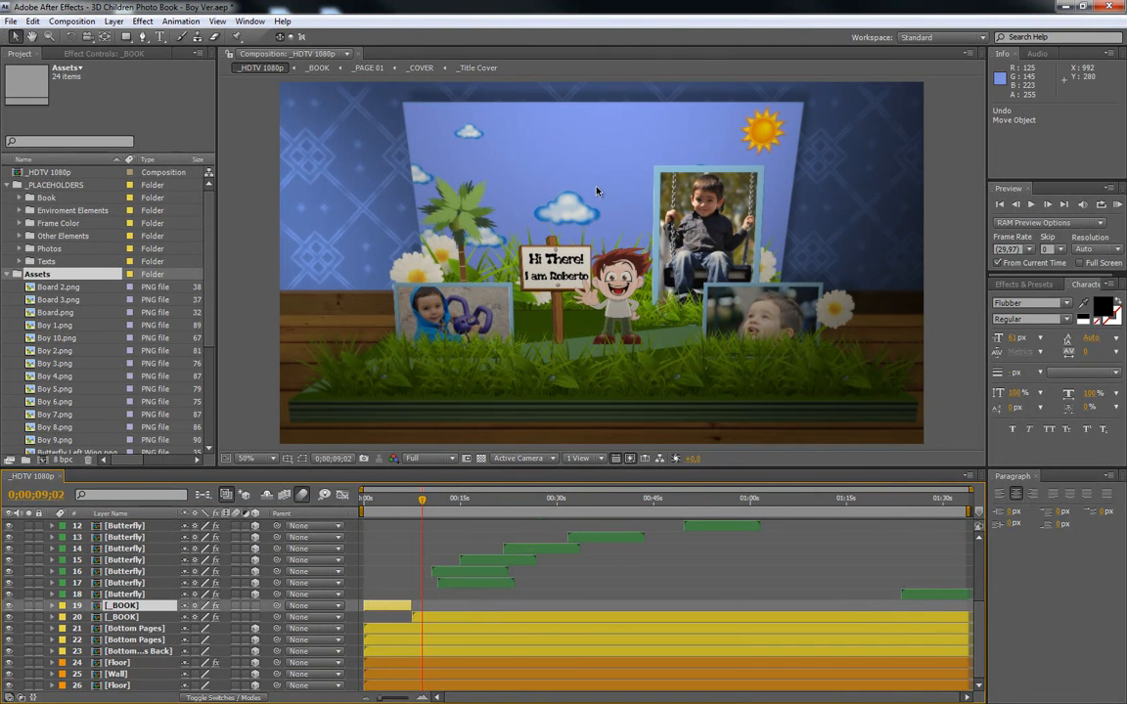
left_click_drag(422, 502, 472, 505)
left_click_drag(473, 504, 494, 505)
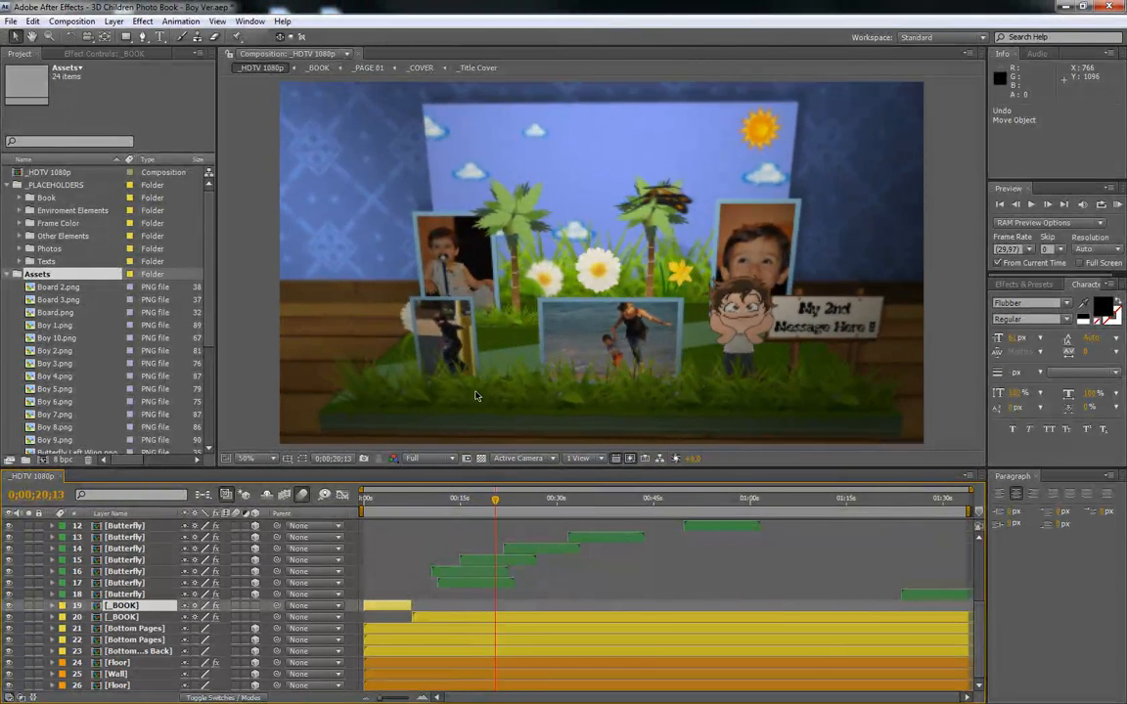
Replace the Boy 2.png footage in Assets with the Girl 2 image from the Other Elements folder
left_click(65, 350)
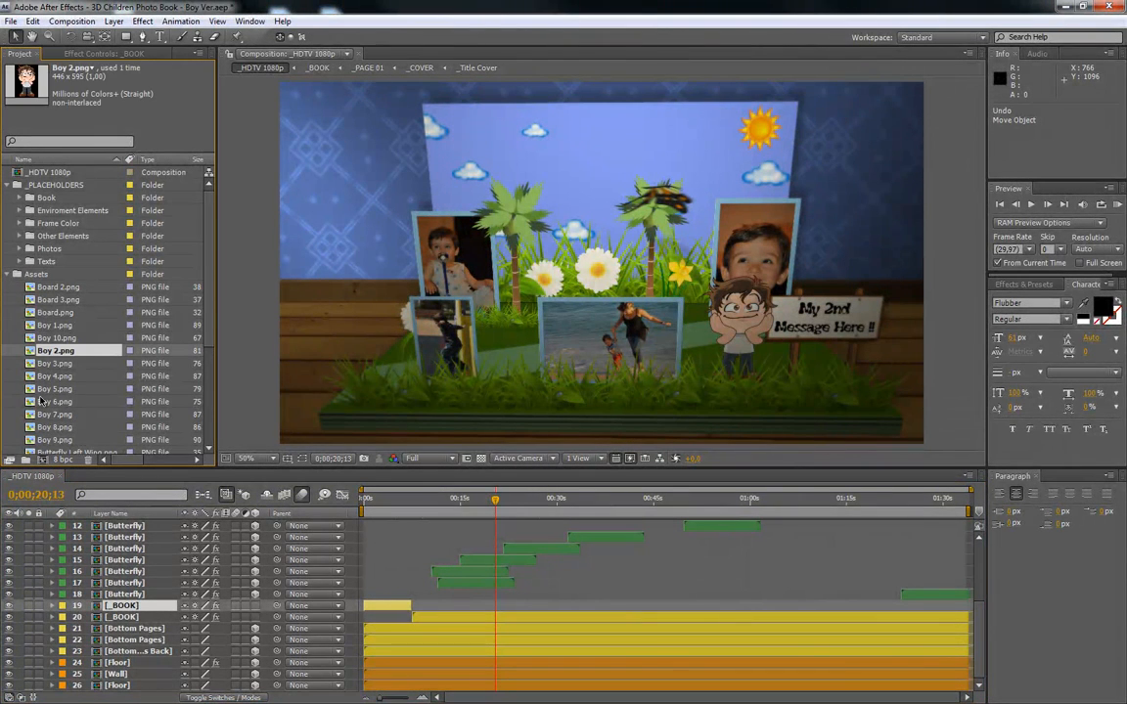
right_click(59, 352)
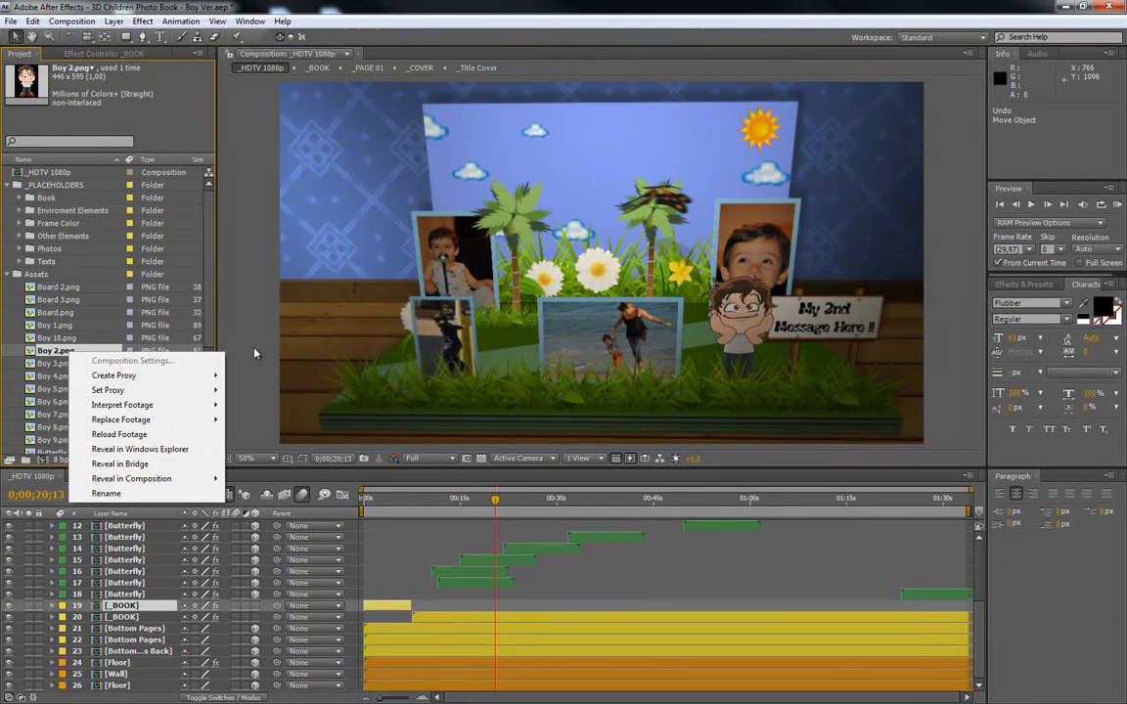
mouse_move(117, 380)
mouse_move(146, 419)
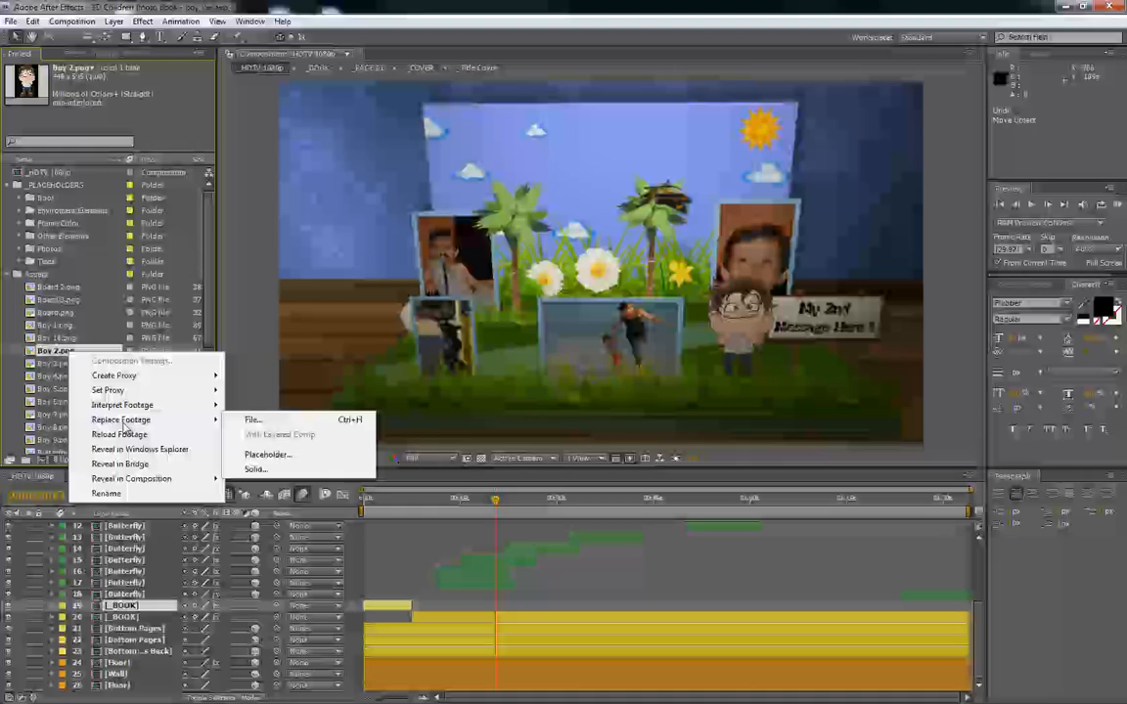
left_click(279, 423)
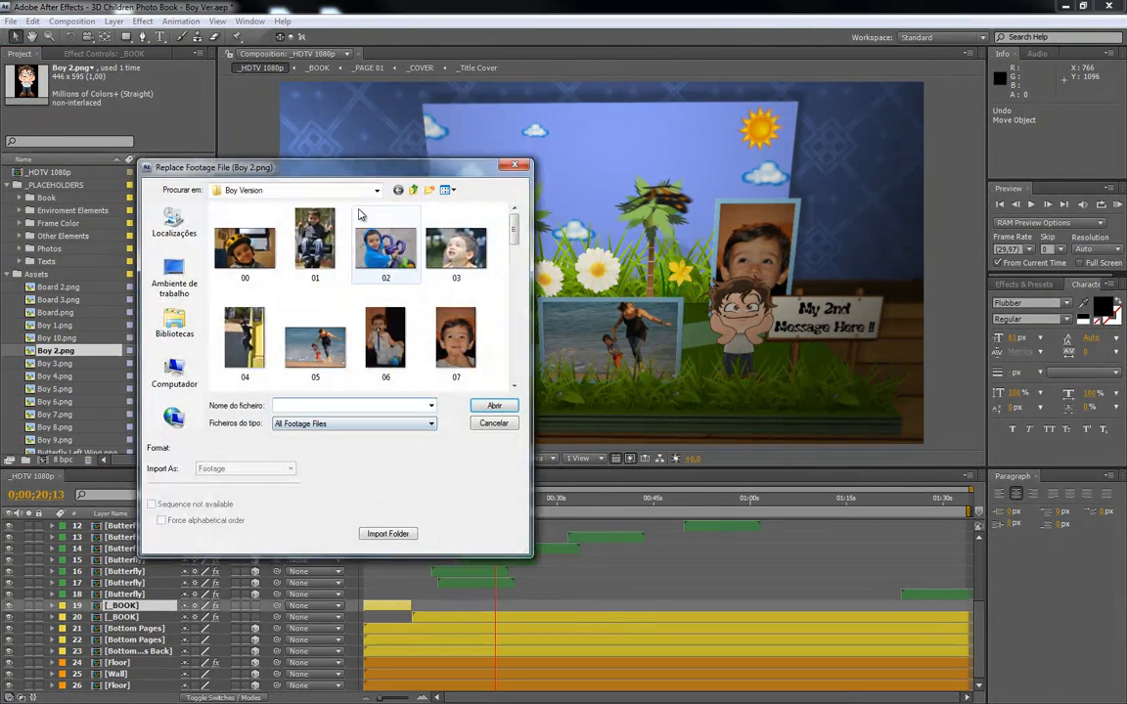
left_click(415, 191)
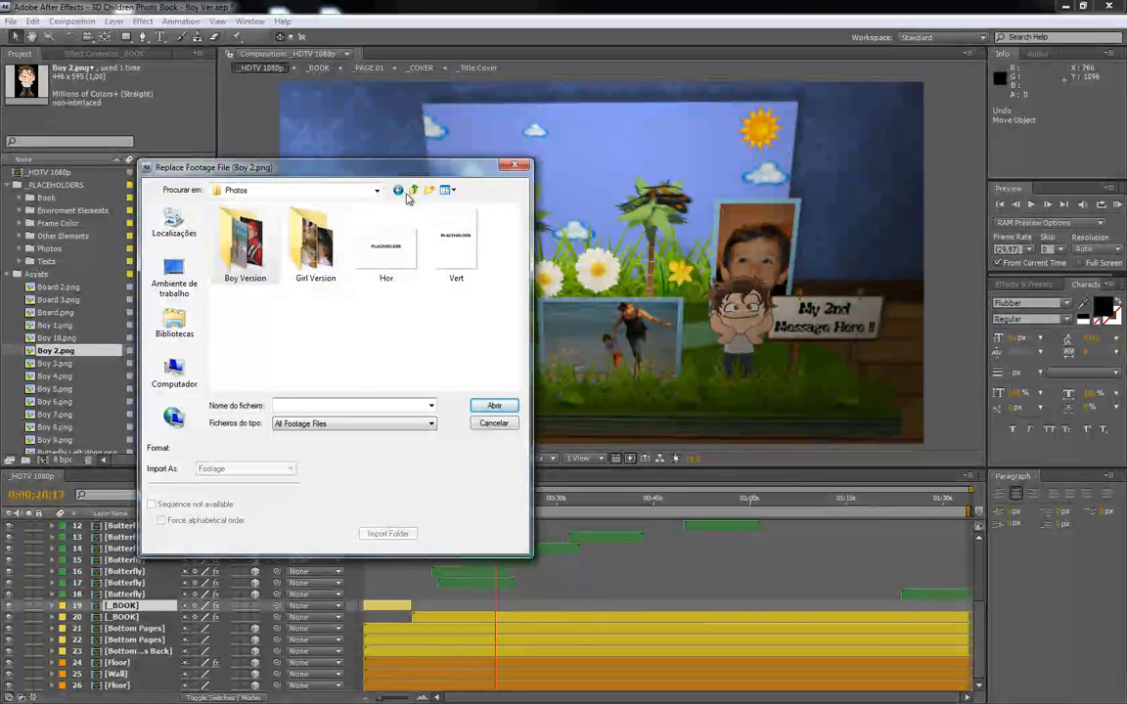
left_click(414, 191)
double_click(264, 225)
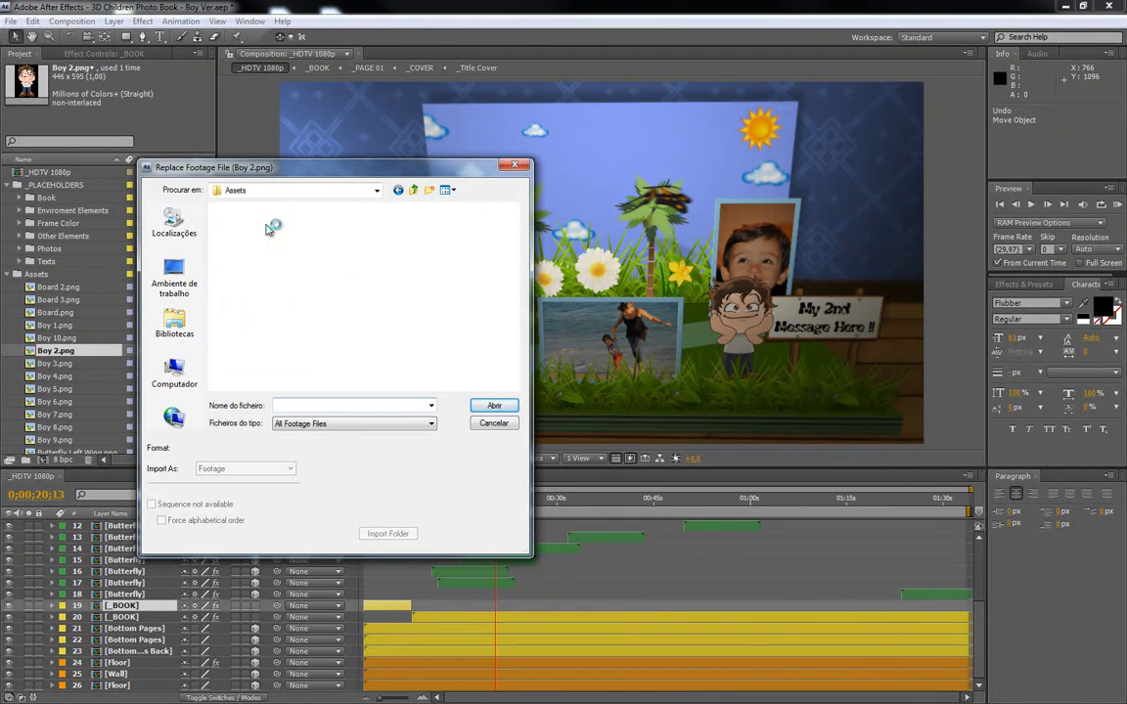
double_click(240, 233)
scroll(322, 313, "down", 2)
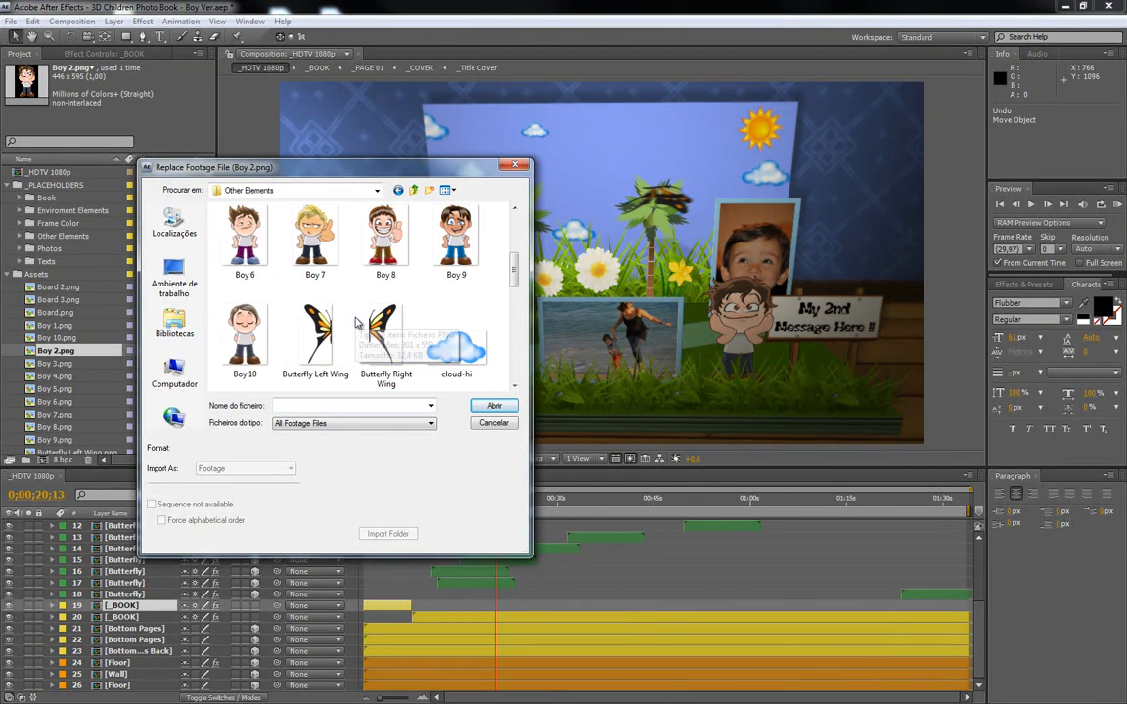
scroll(354, 315, "down", 3)
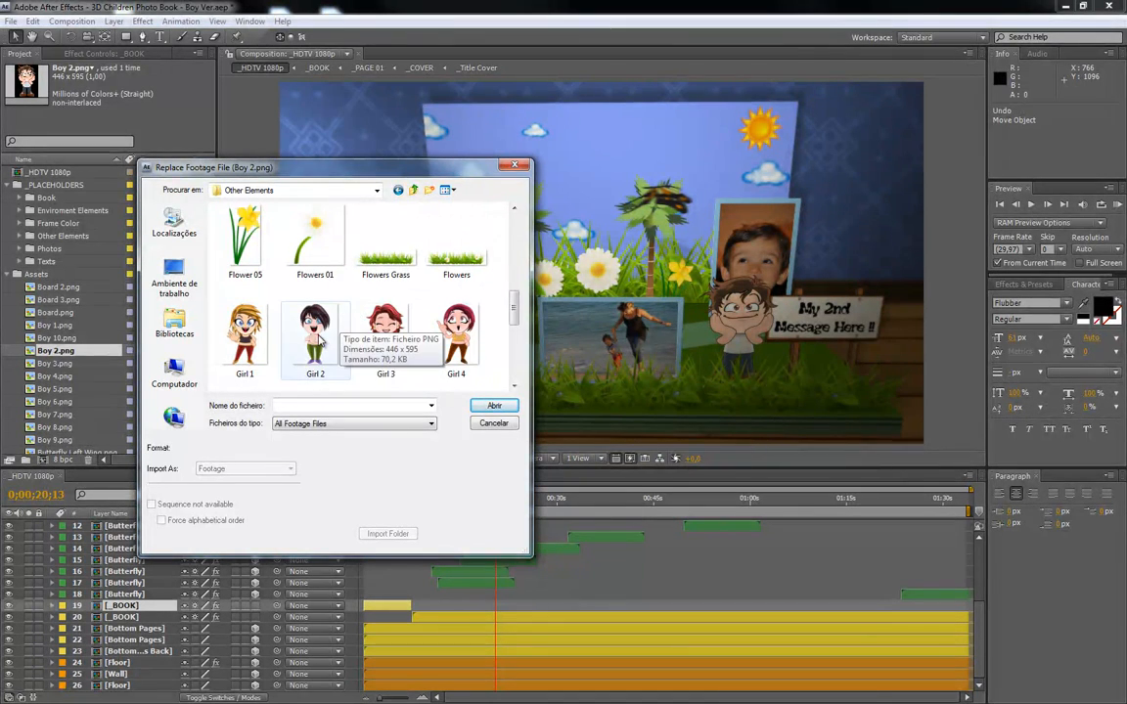
left_click(313, 338)
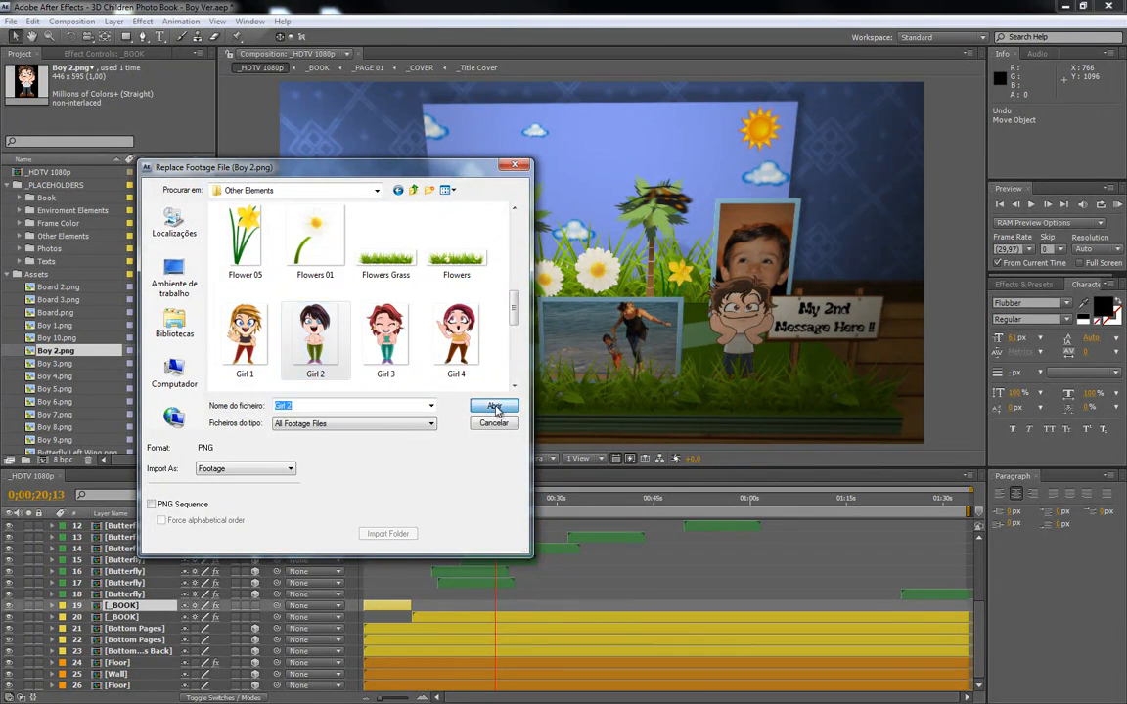
left_click(494, 406)
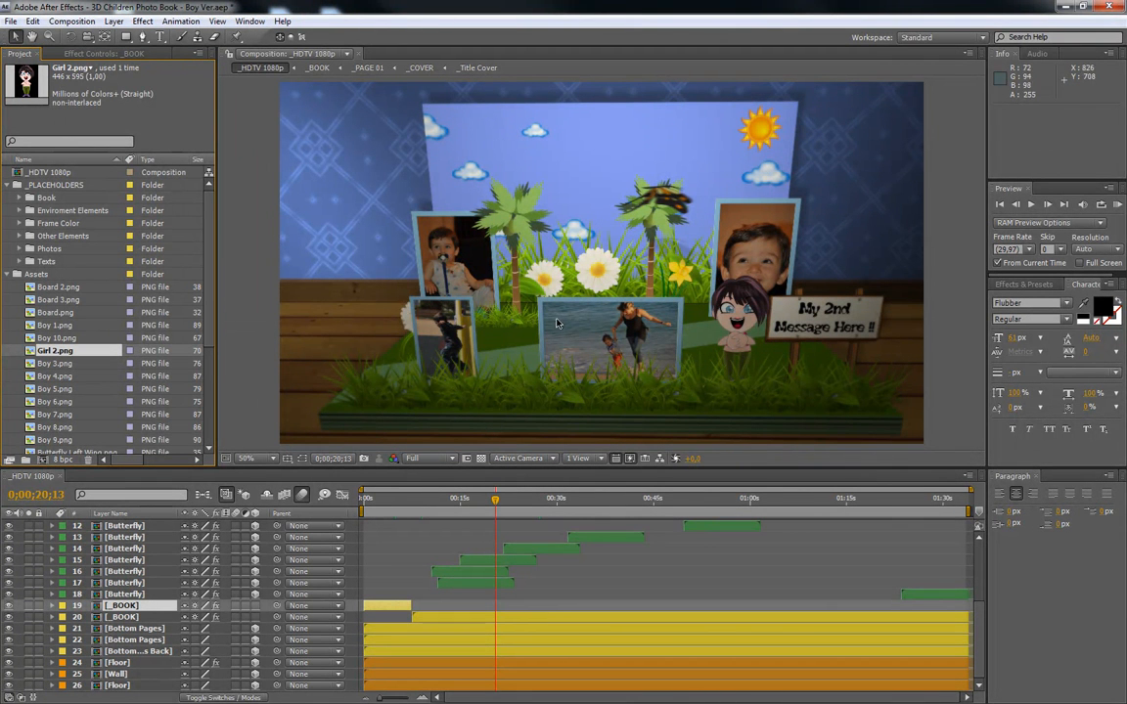
Collapse Assets, expand the Frames folder inside Photos, and look through Frame 01 to Frame 04 to identify the frame compositions
left_click(8, 274)
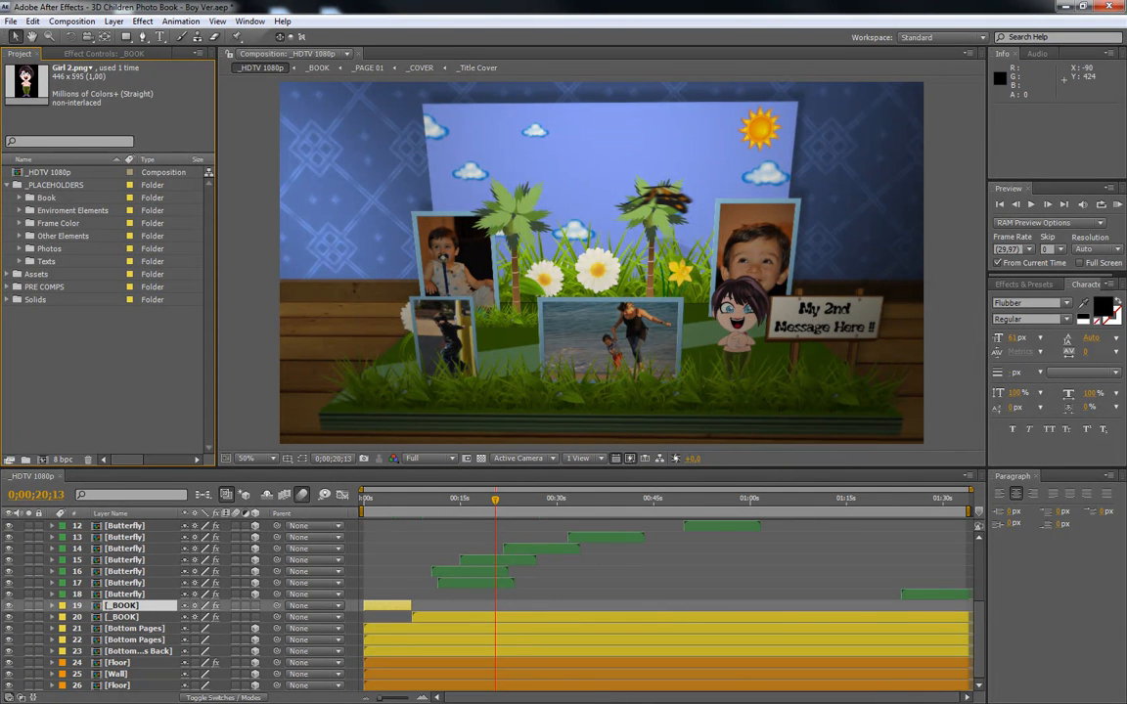
left_click(19, 249)
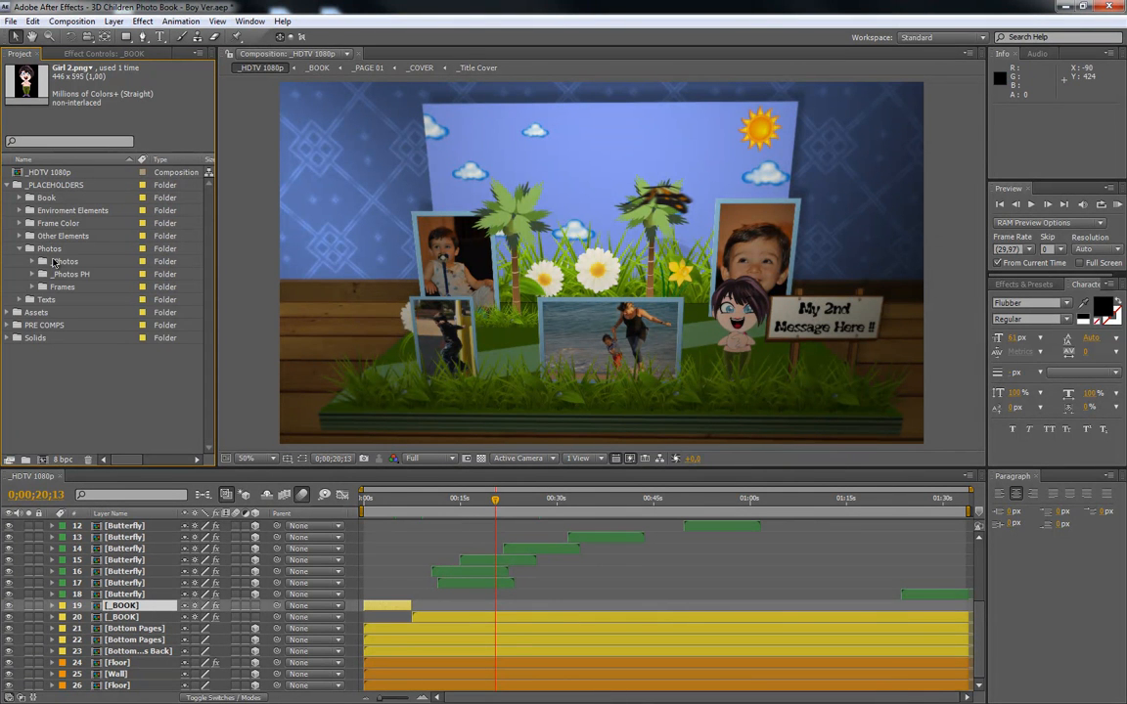
left_click(30, 287)
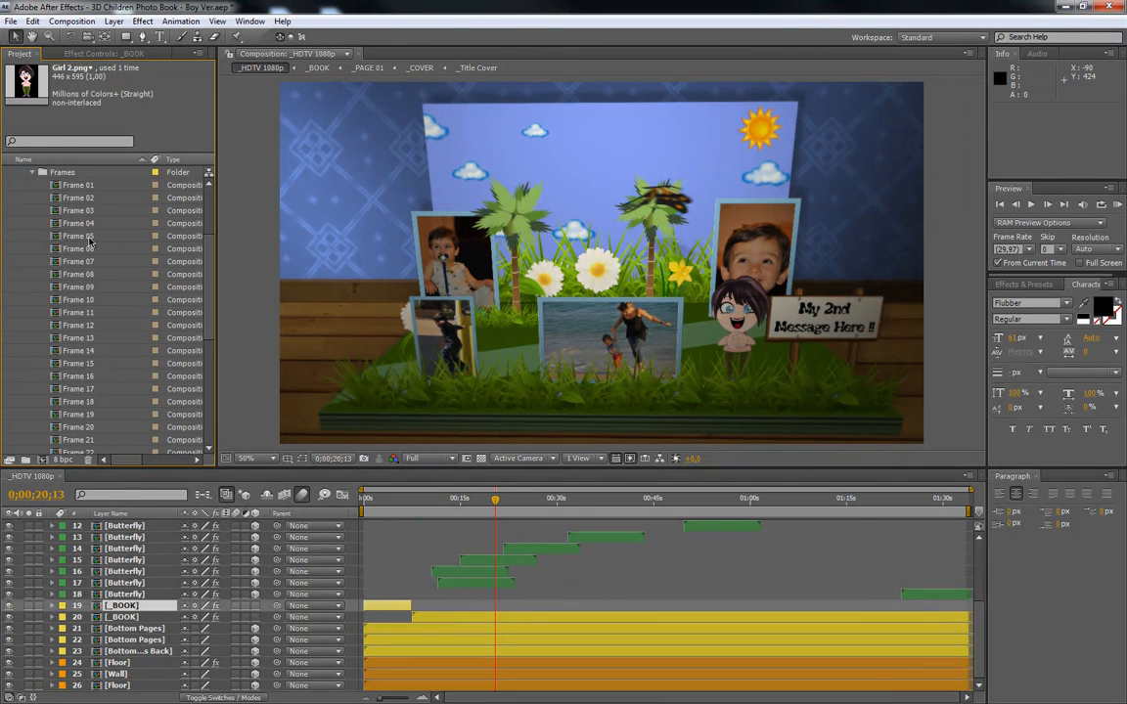
left_click(86, 186)
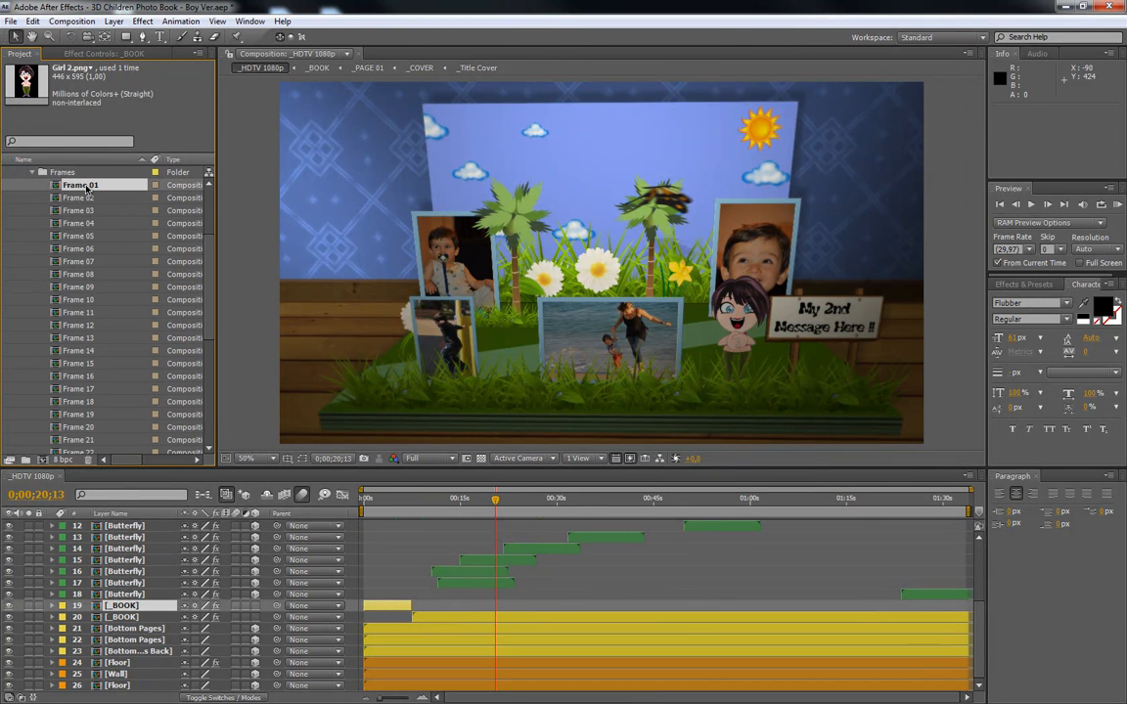
left_click(86, 199)
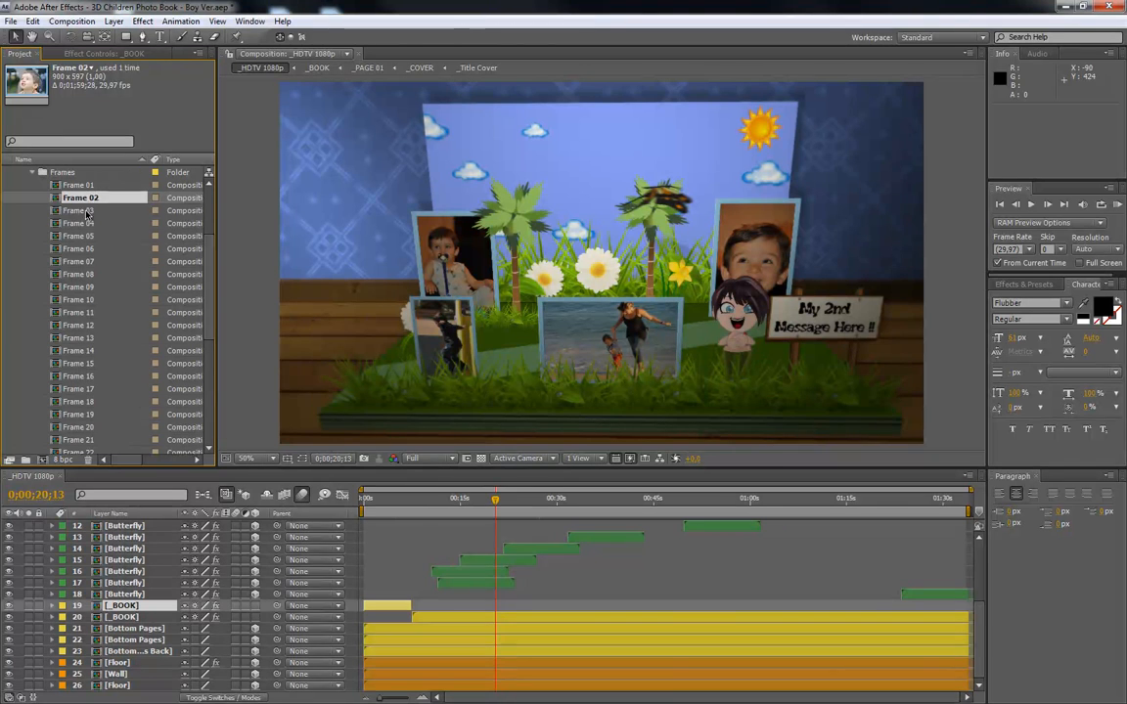
left_click(87, 210)
left_click(86, 223)
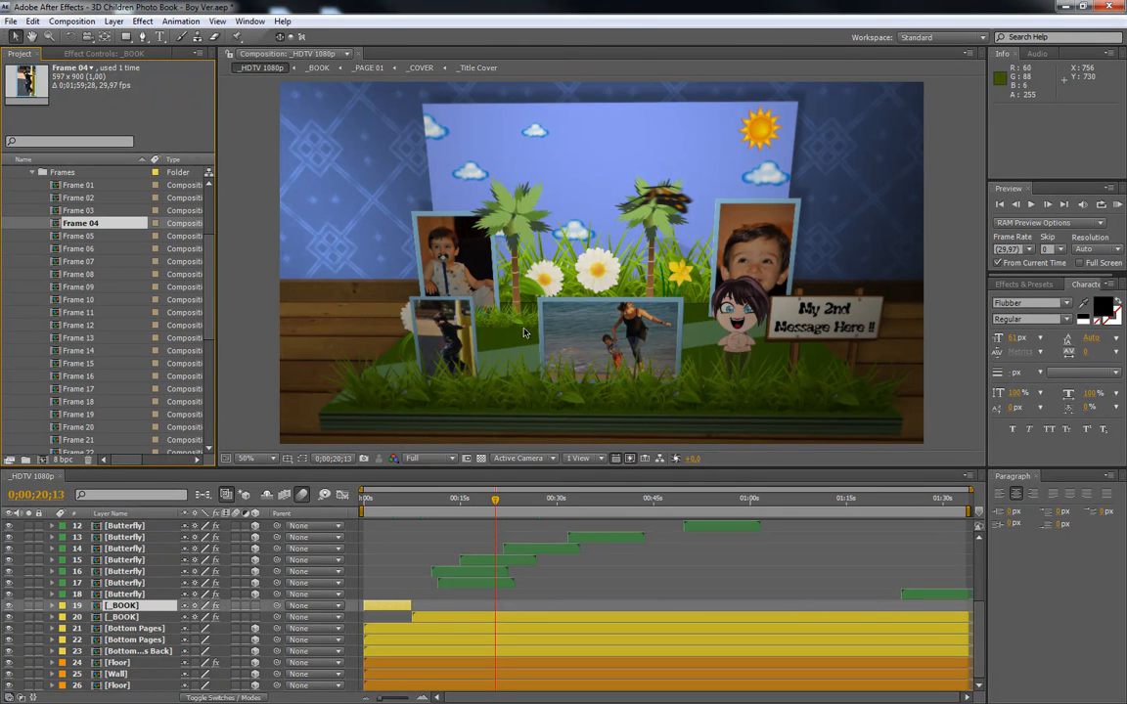
Open the Frame 04 composition at its first frame and apply Hue/Saturation to its Frame Color layer
double_click(74, 225)
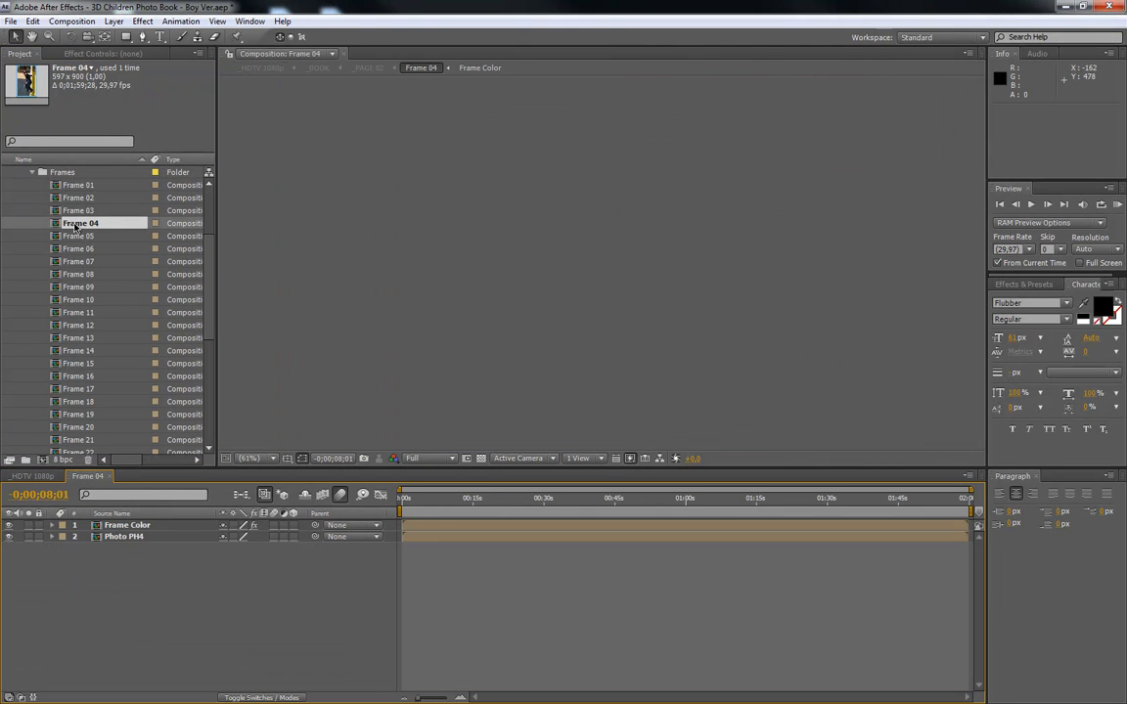
left_click_drag(423, 503, 402, 498)
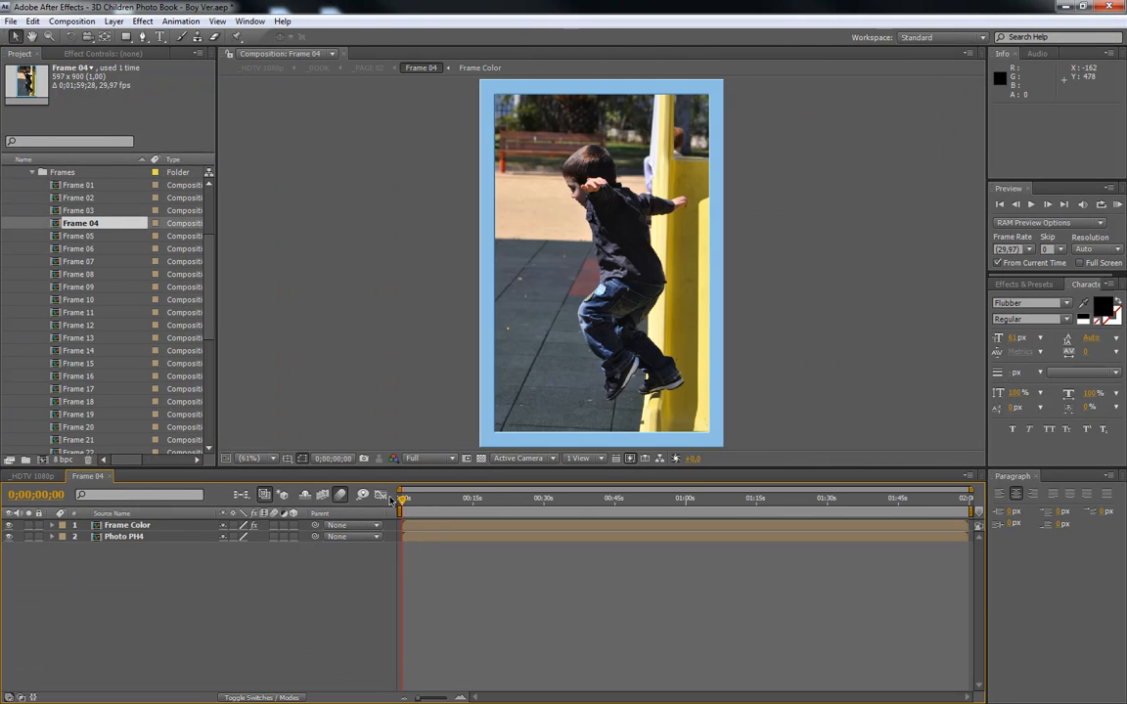
left_click(147, 525)
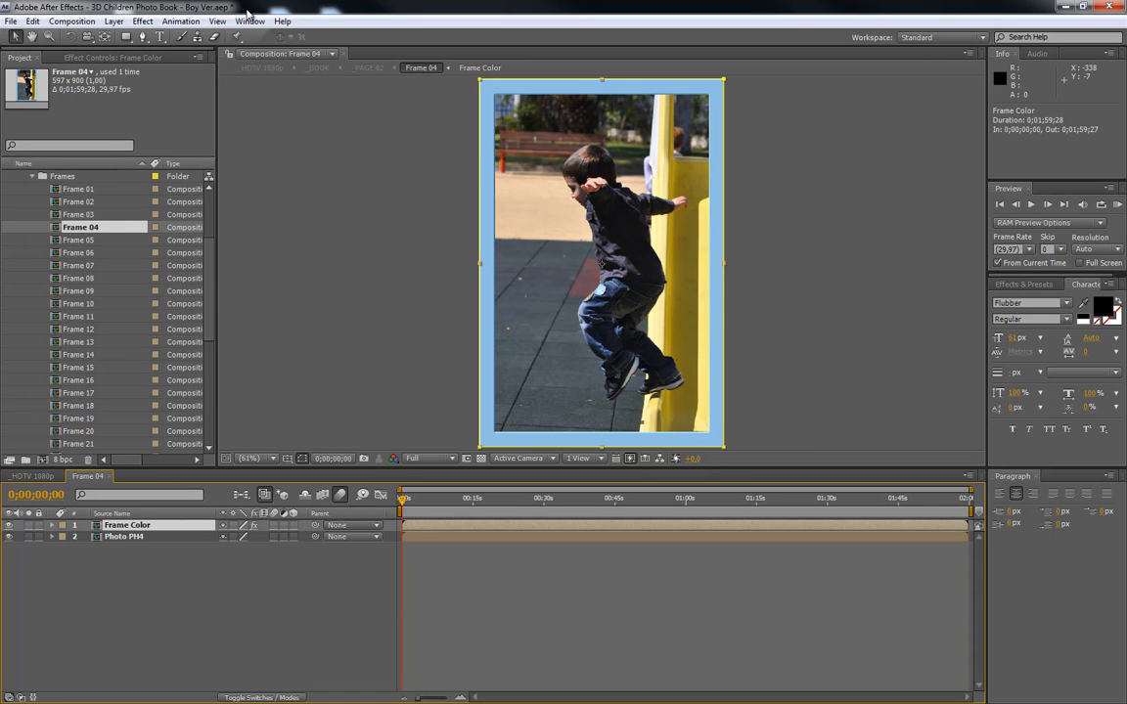
left_click(143, 22)
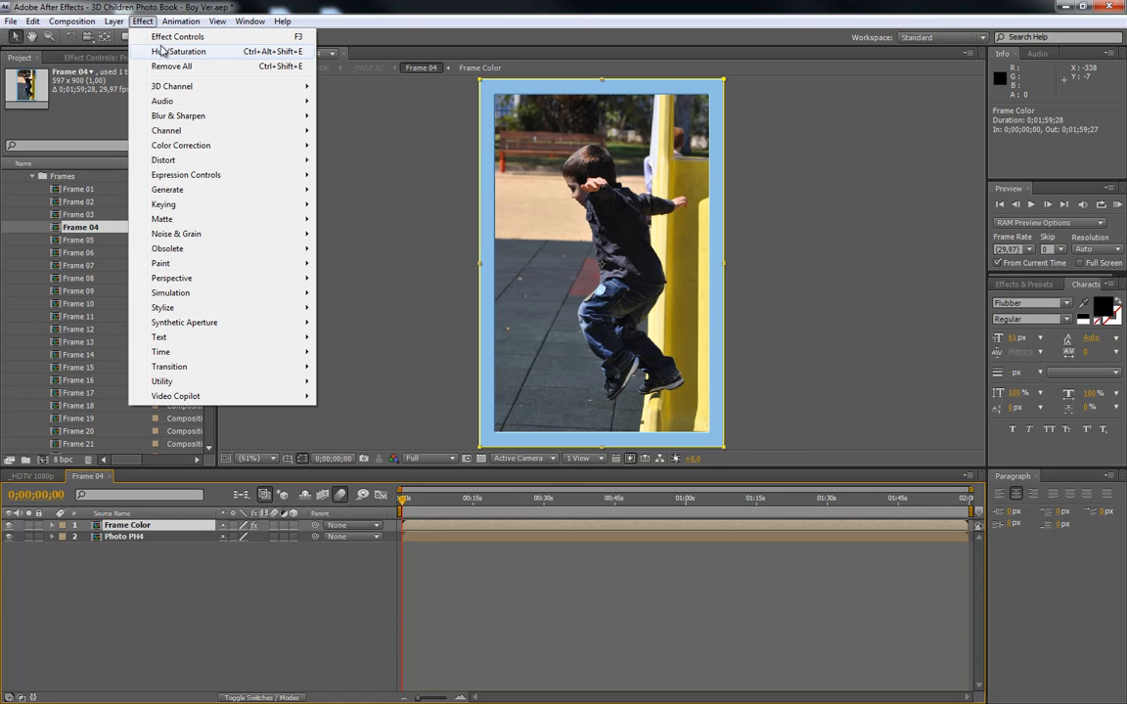
left_click(166, 52)
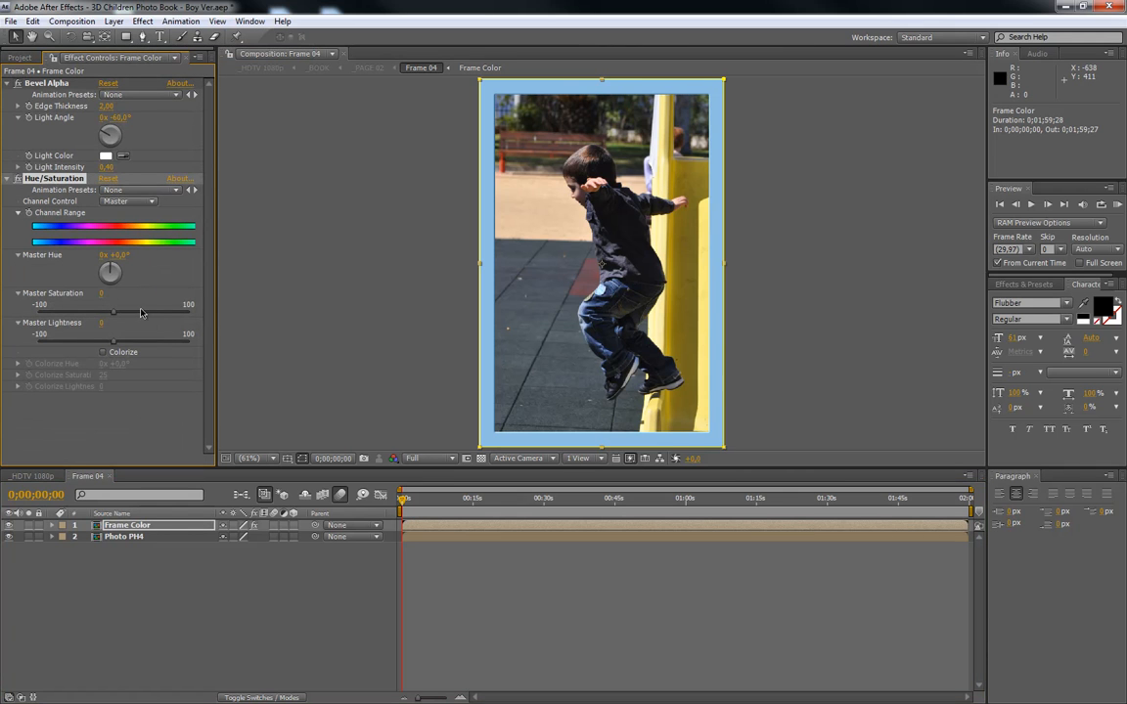
Colorize Frame 04's border pink with Colorize Hue -36° and Colorize Saturation 74, and copy the Hue/Saturation effect
left_click(103, 353)
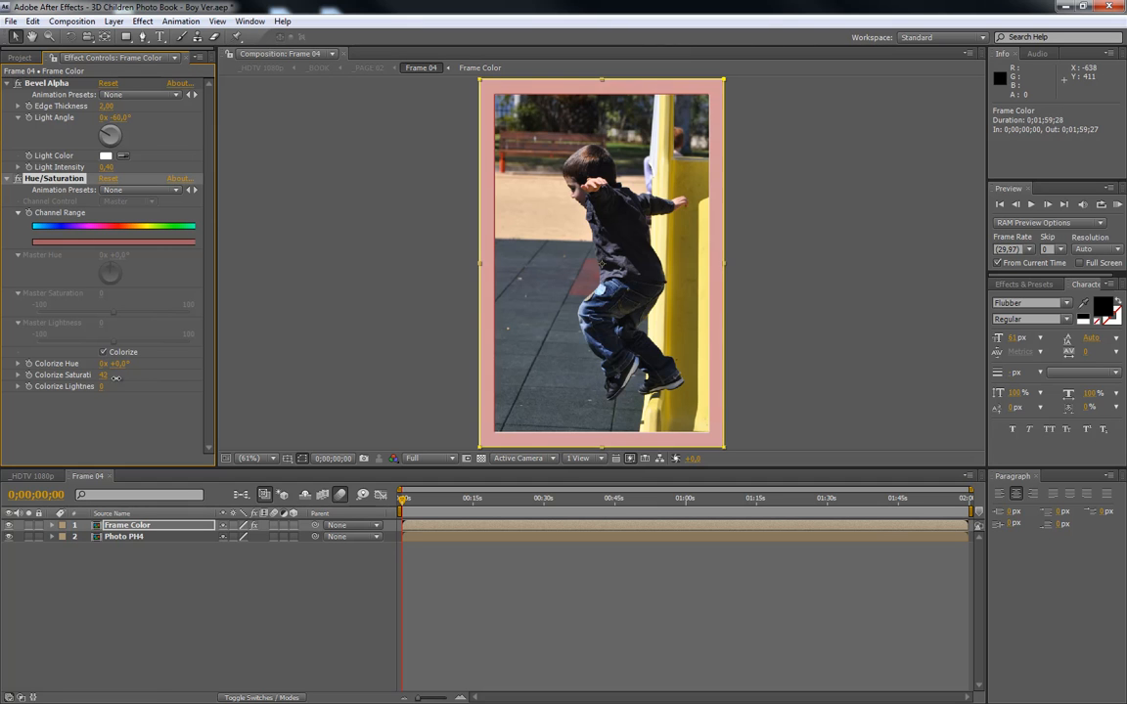
left_click_drag(129, 380, 97, 362)
left_click(32, 20)
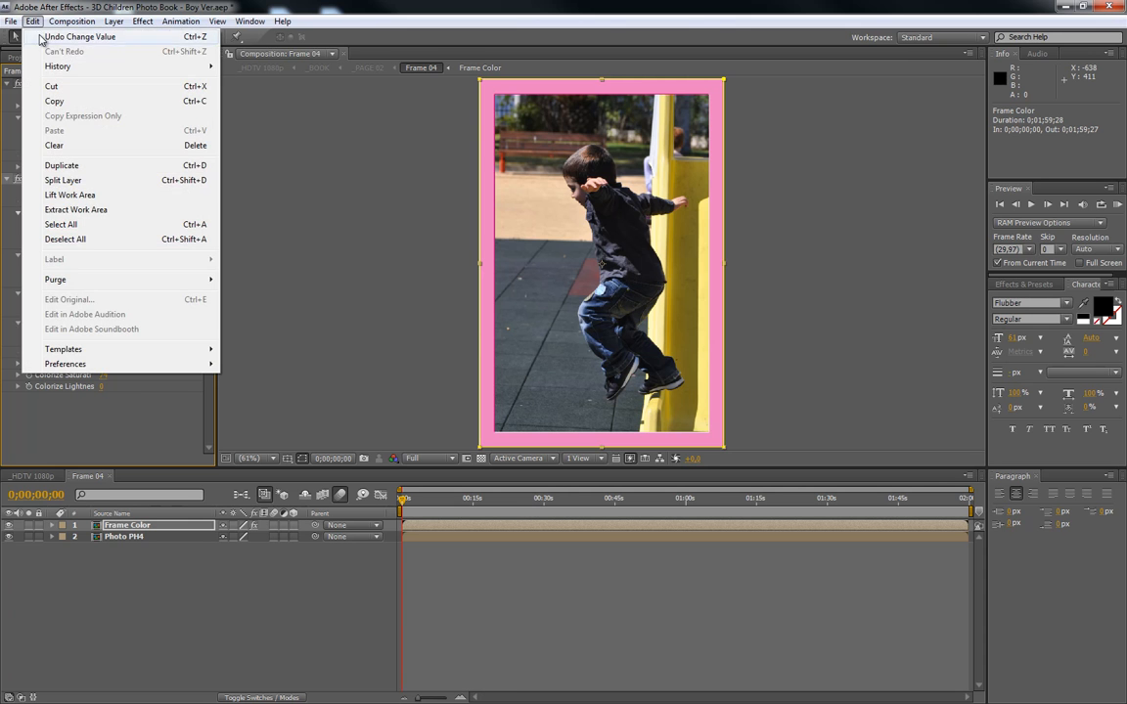
left_click(57, 94)
Return to _HDTV 1080p and open the Frame 05, Frame 06 and Frame 07 compositions from the Frames folder together
left_click(32, 475)
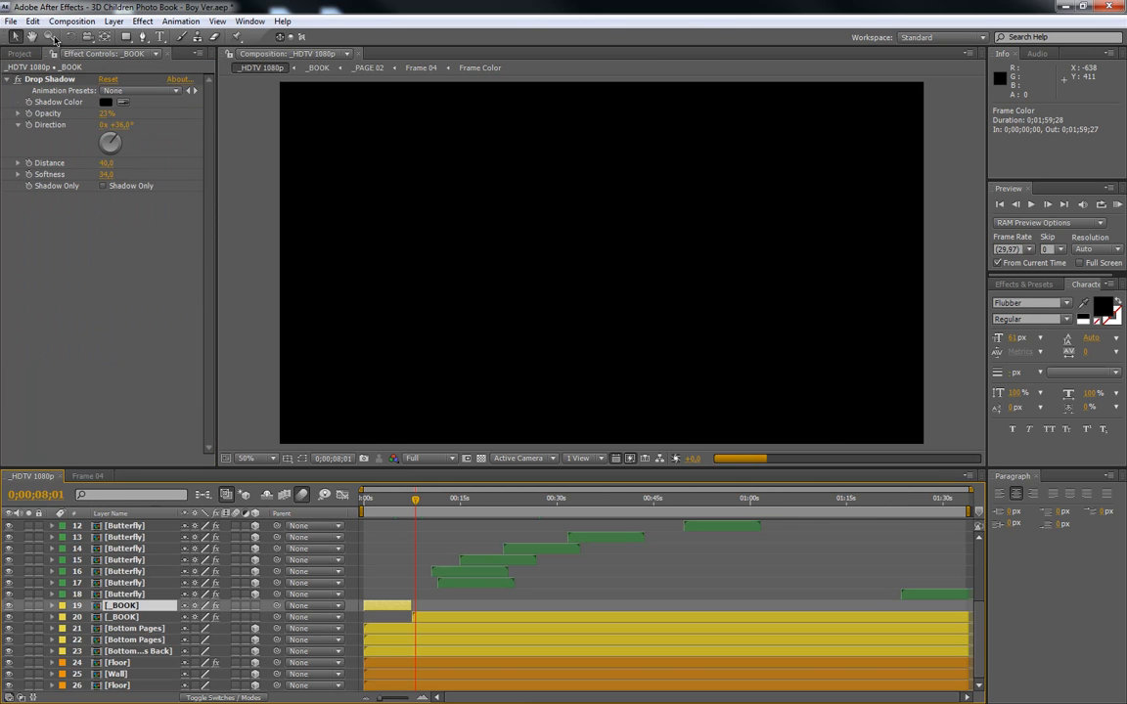
left_click(22, 56)
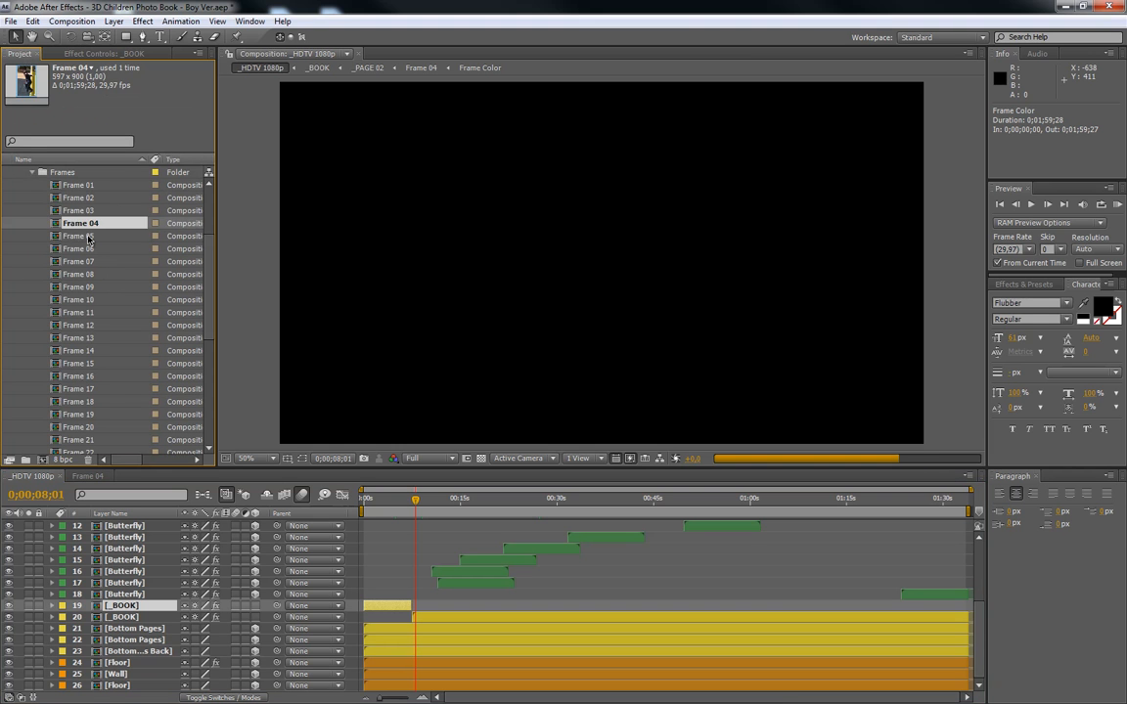
left_click(88, 237)
left_click(92, 262, "shift")
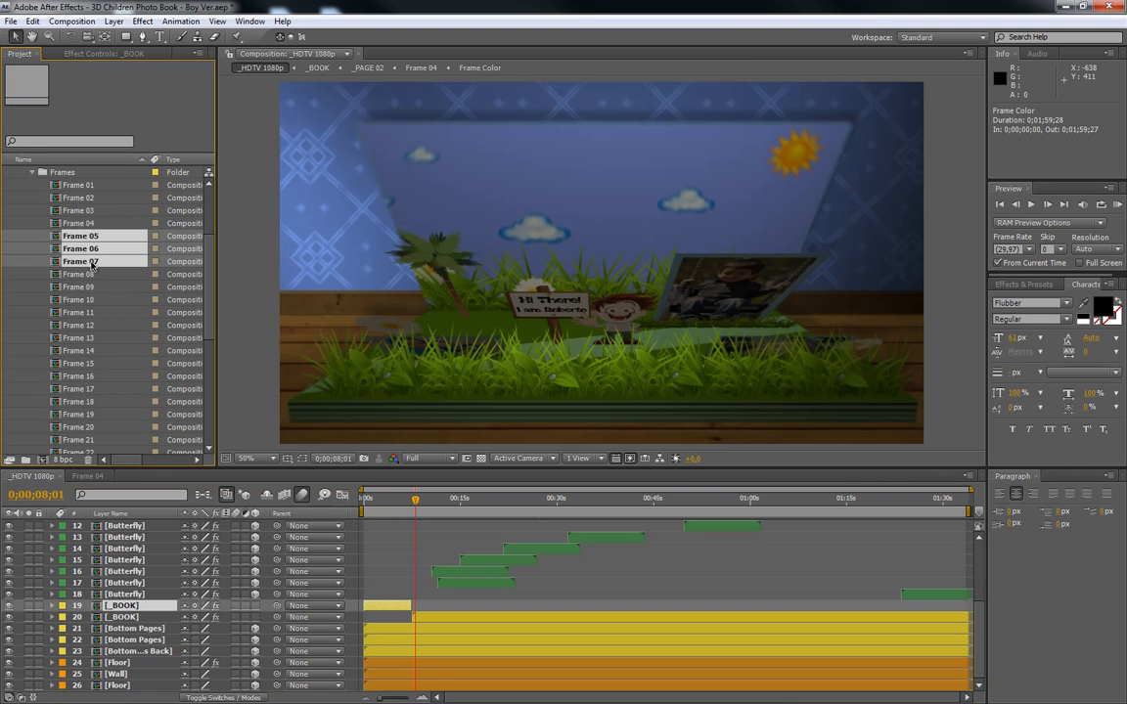
double_click(92, 262)
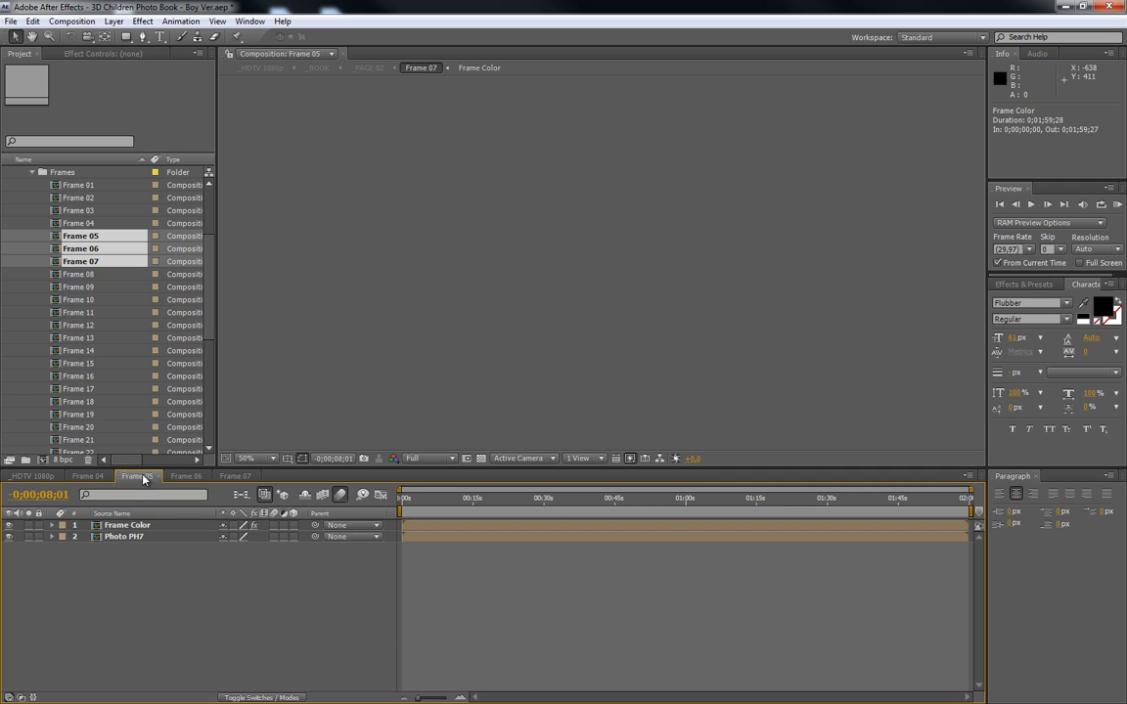
Paste the Hue/Saturation effect onto Frame 05's Frame Color layer and enable Colorize
left_click(130, 525)
left_click(85, 57)
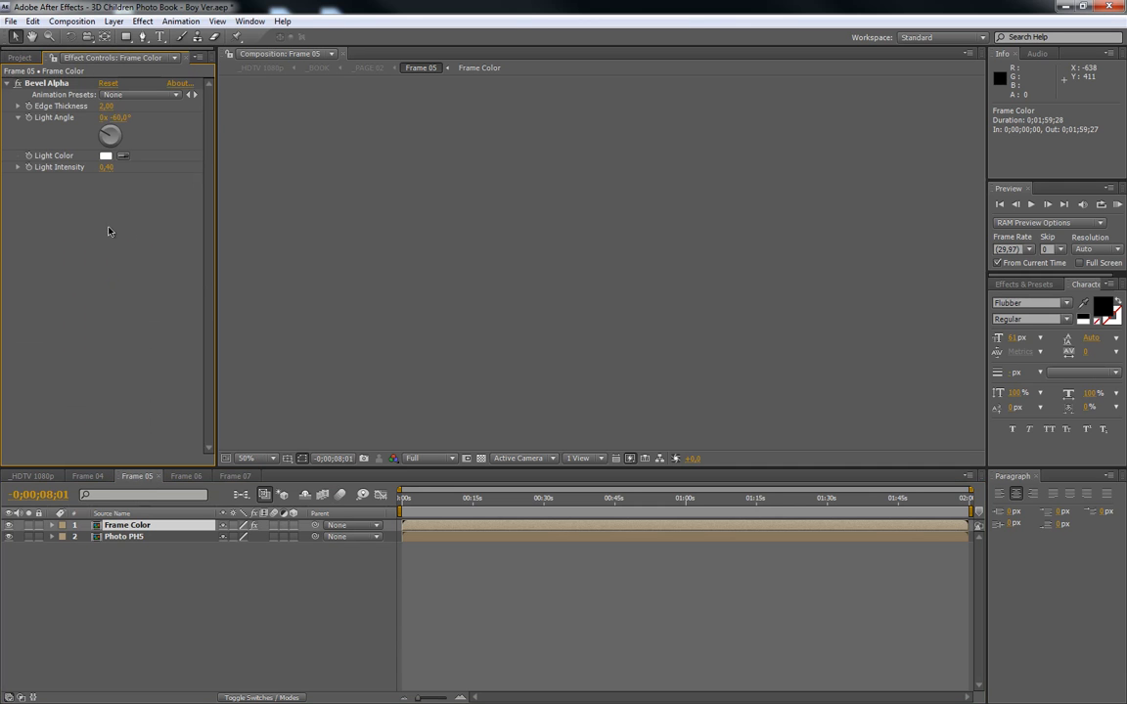
key("ctrl+v")
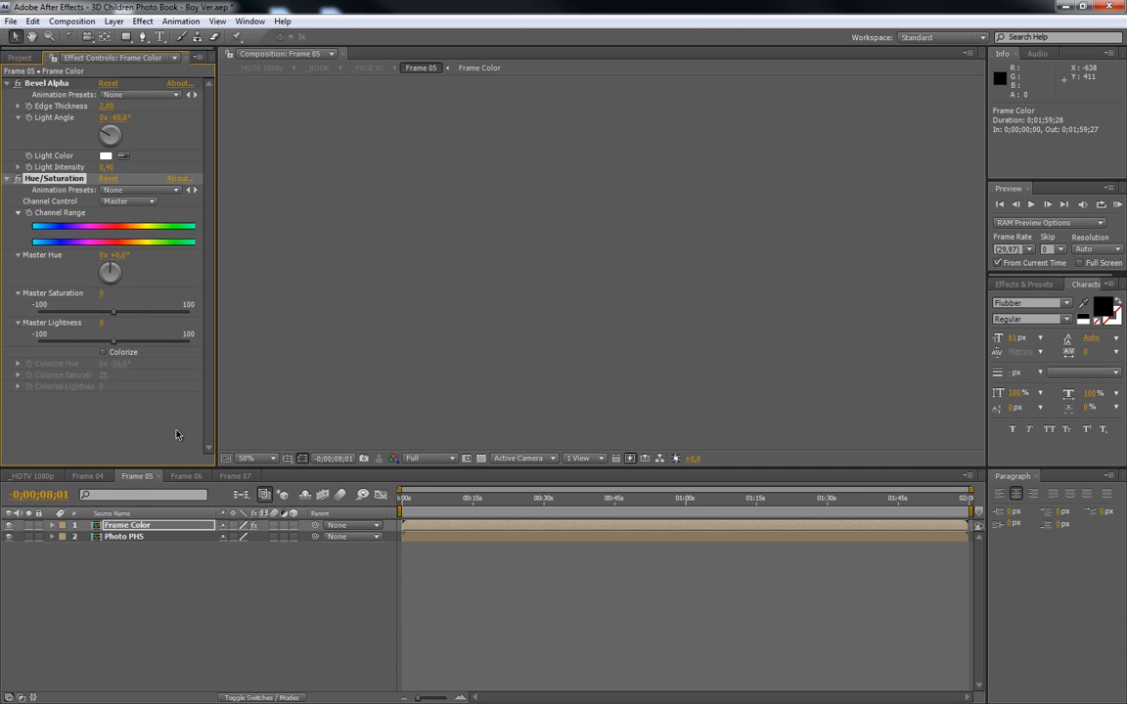
left_click(103, 352)
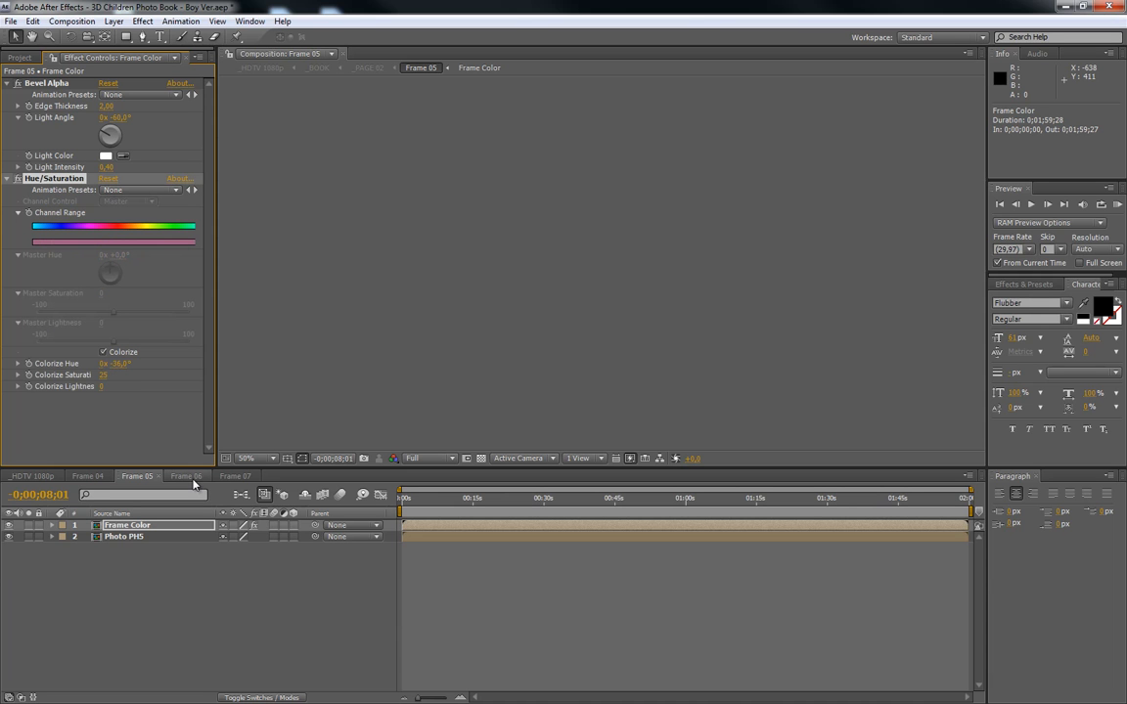
Check Frame 04's colorize values and set Frame 05's Colorize Saturation to 74
left_click(88, 476)
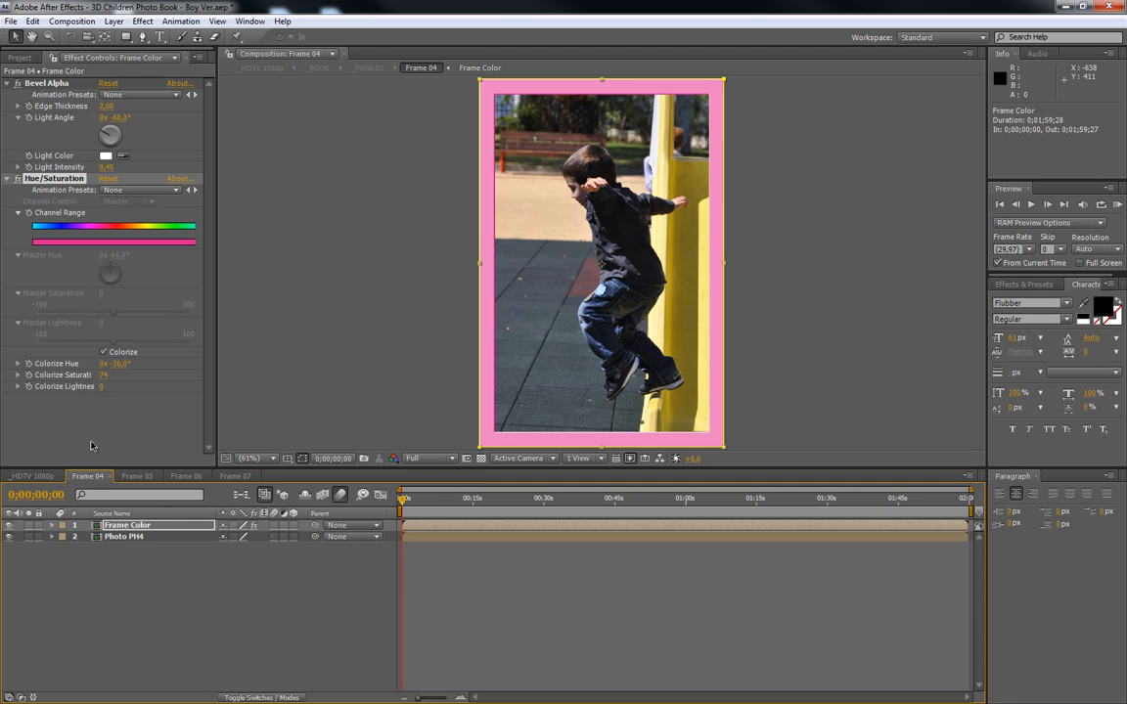
left_click(149, 474)
left_click(102, 374)
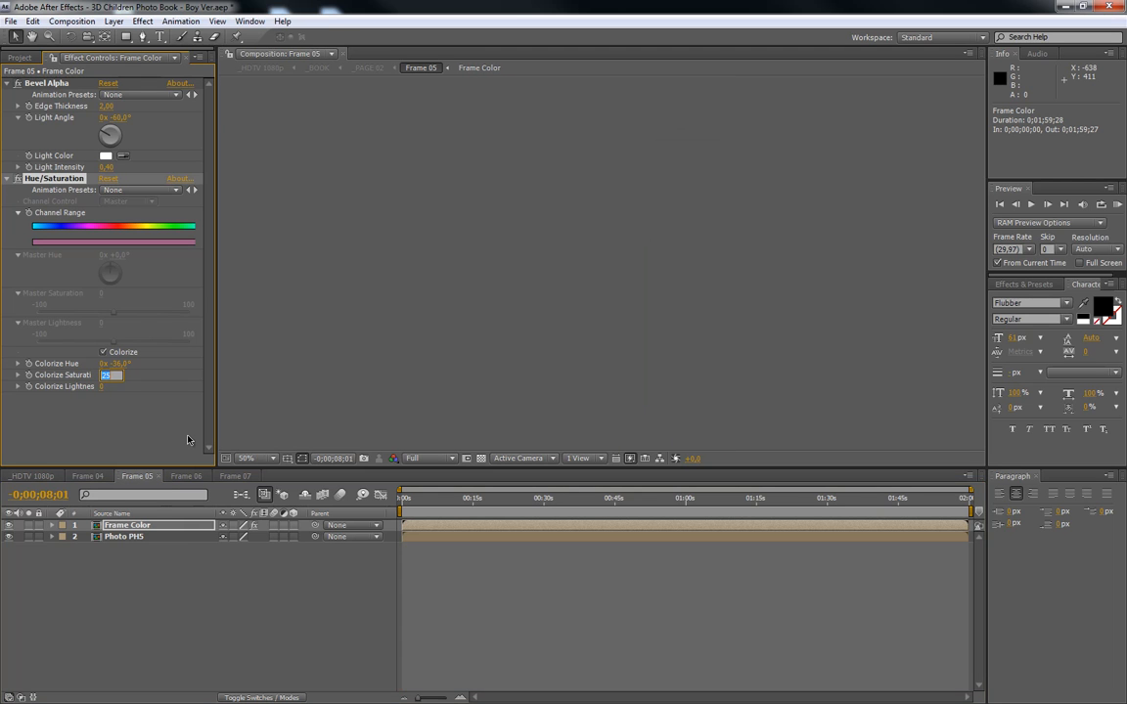
type("74")
key("Return")
Paste the Hue/Saturation effect onto Frame 06's Frame Color layer, enable Colorize and set Colorize Saturation to 74
left_click(186, 475)
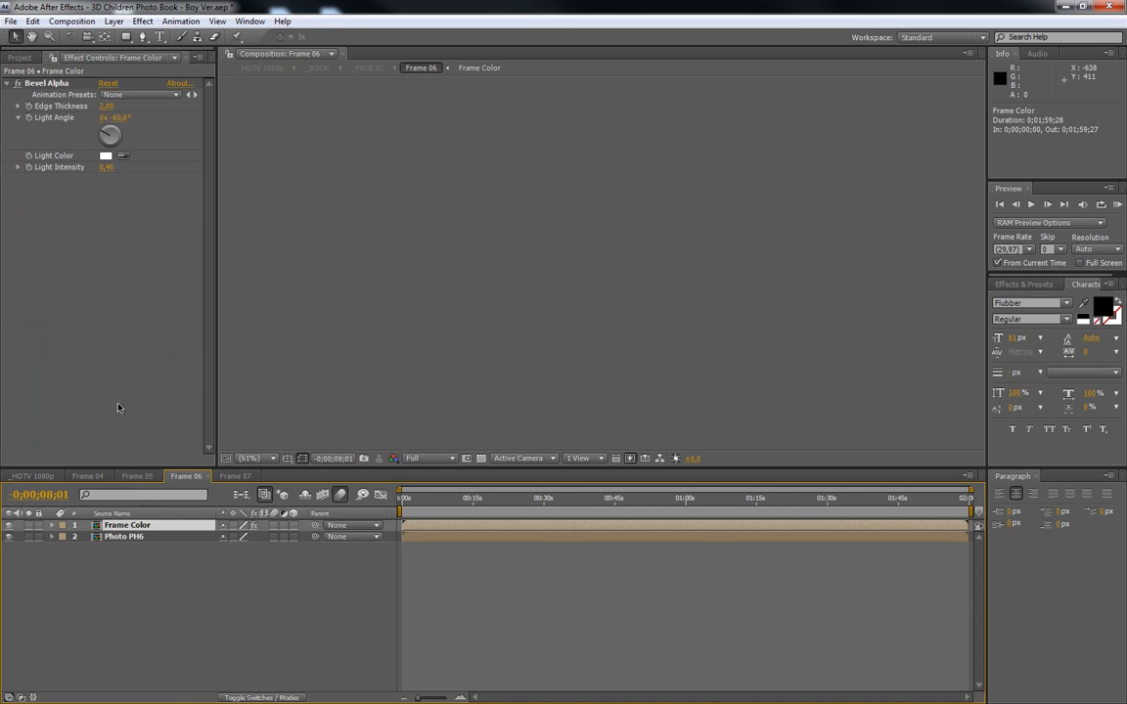
key("ctrl+v")
left_click(103, 354)
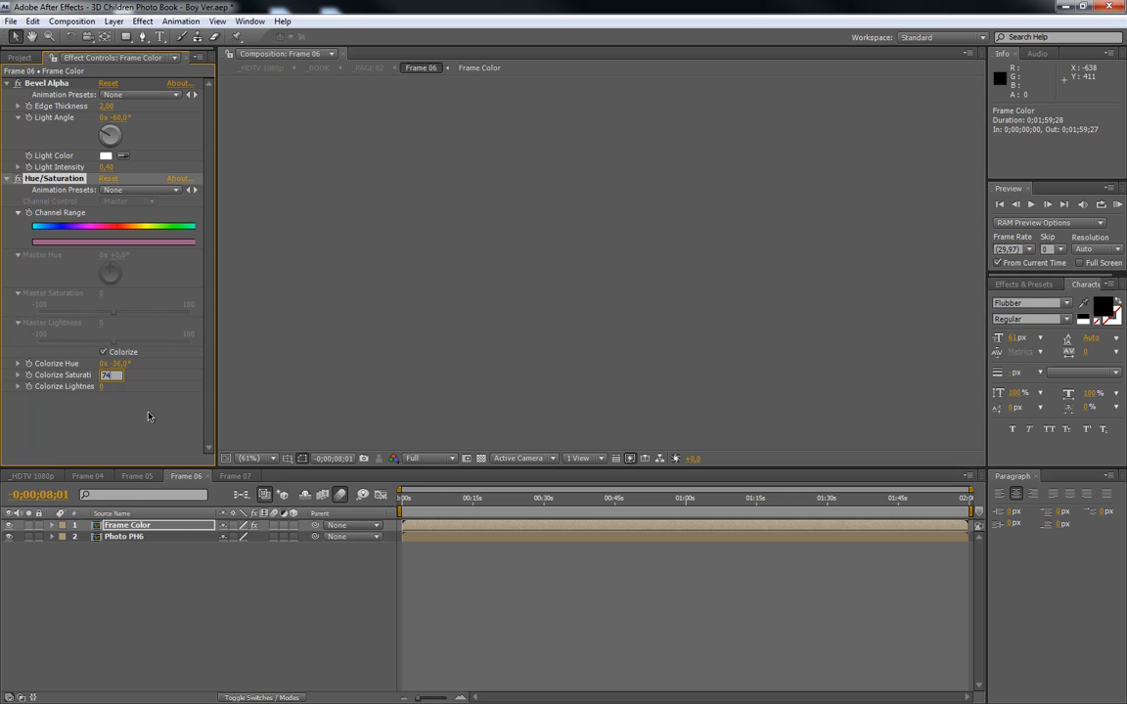
Paste the Hue/Saturation effect onto Frame 07's Frame Color layer and match its Colorize Saturation to the other recoloured frames
left_click(237, 476)
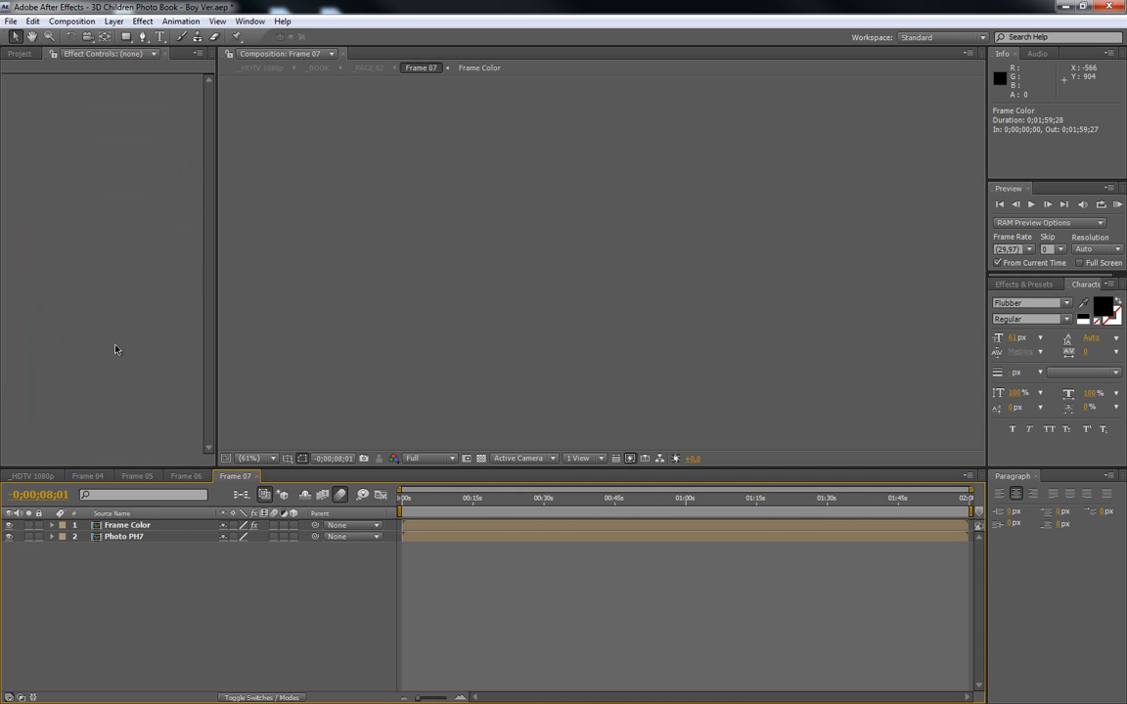
left_click(127, 525)
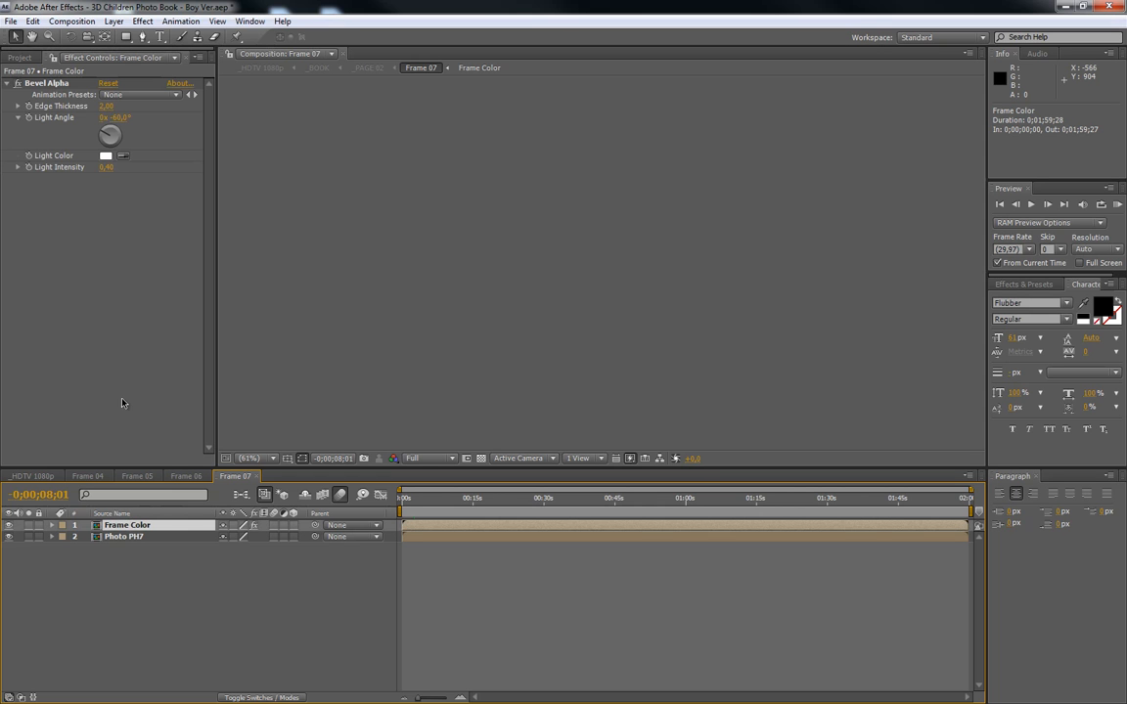
key("ctrl+v")
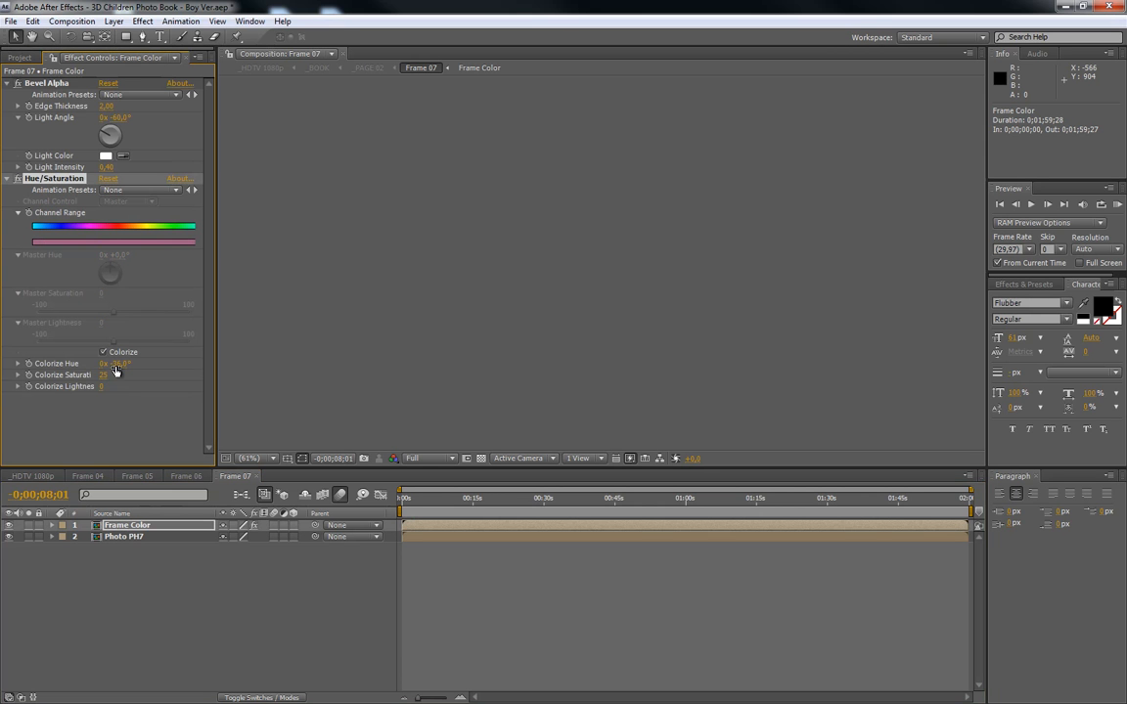
left_click(105, 376)
key("Return")
Return to _HDTV 1080p and review the recoloured second page and the following placeholder page along the timeline
left_click(88, 476)
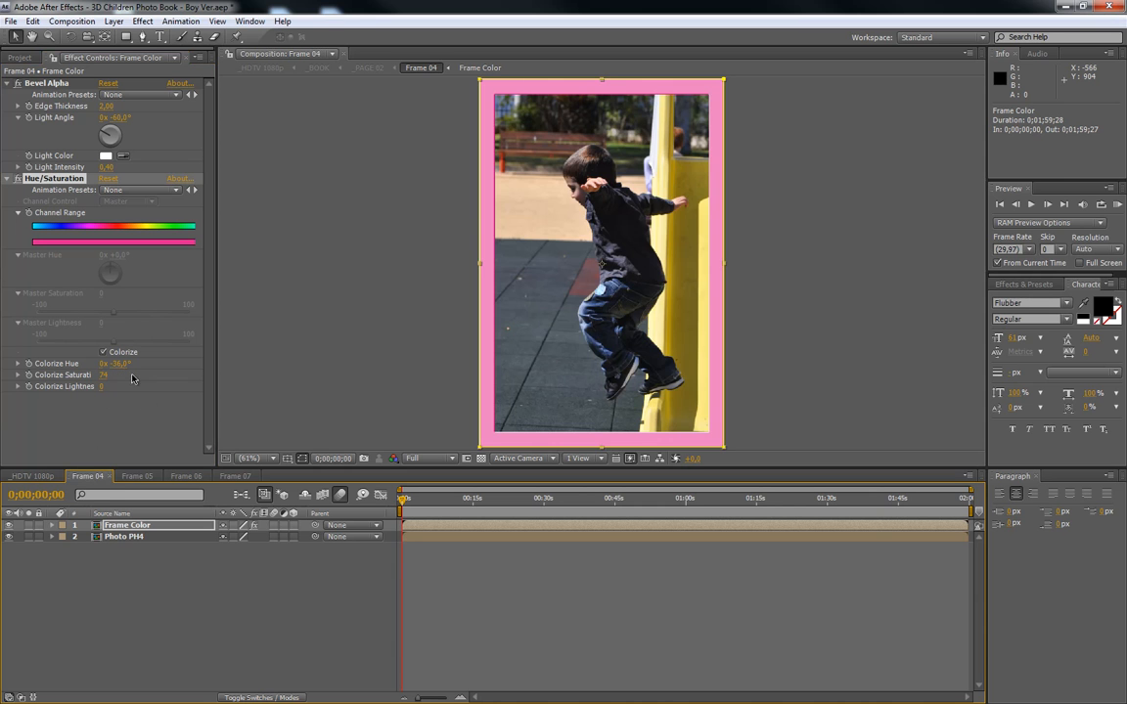
left_click(35, 475)
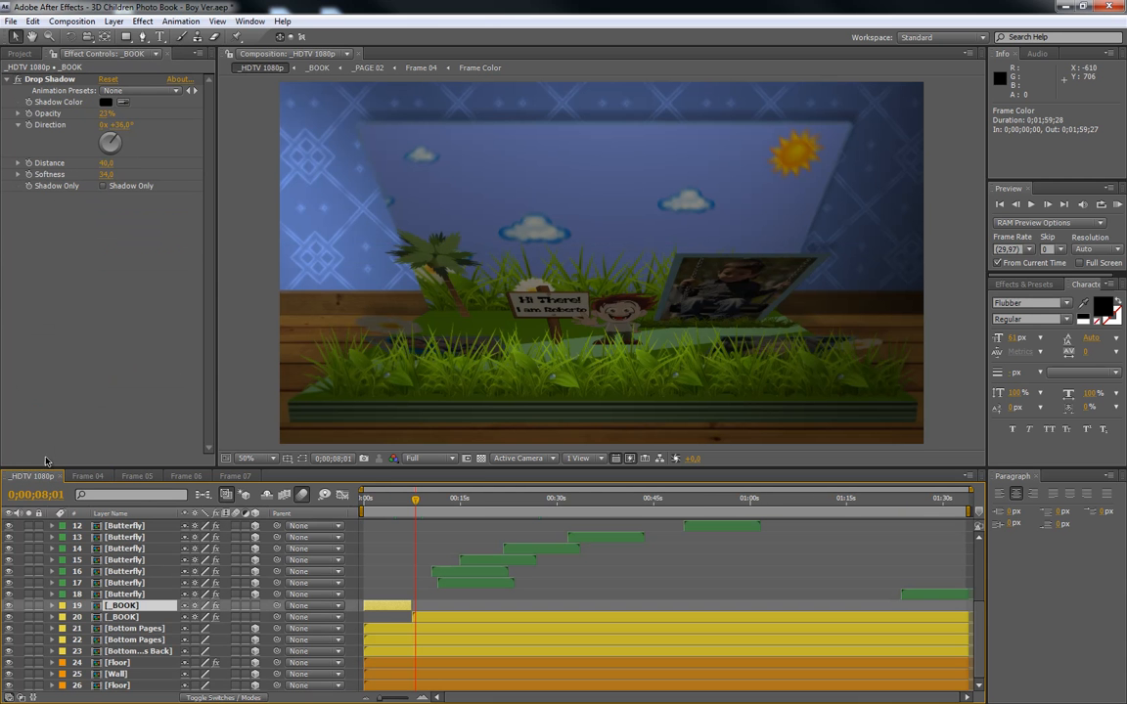
left_click_drag(416, 501, 499, 500)
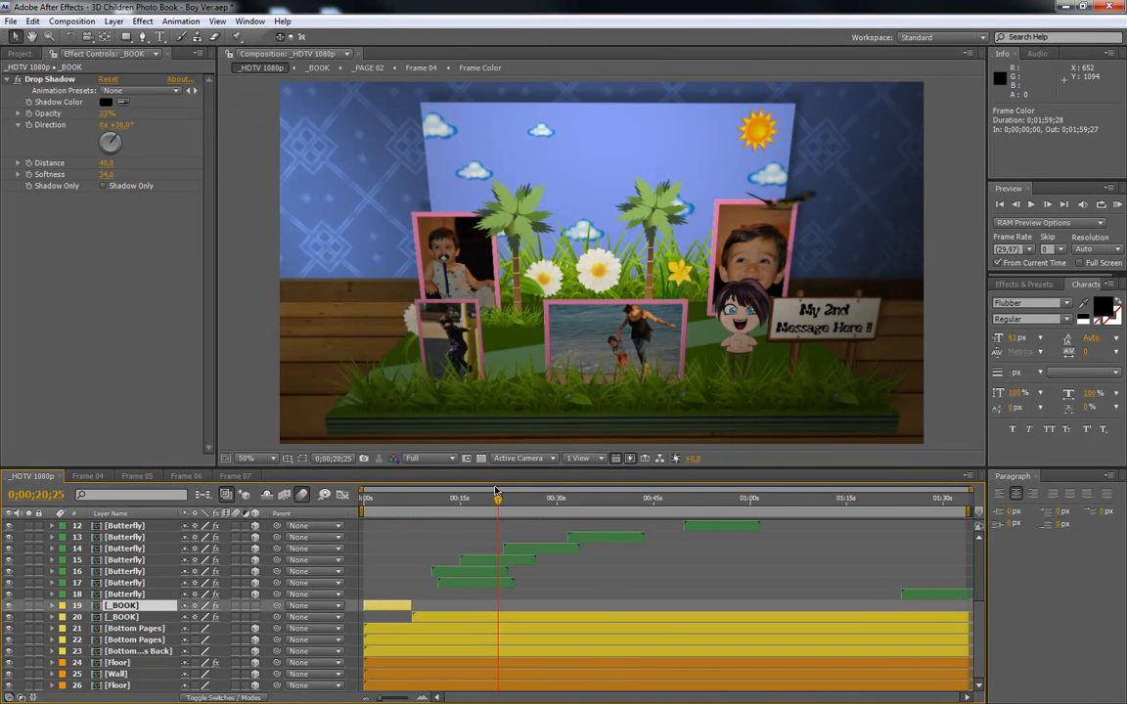
left_click_drag(499, 501, 614, 504)
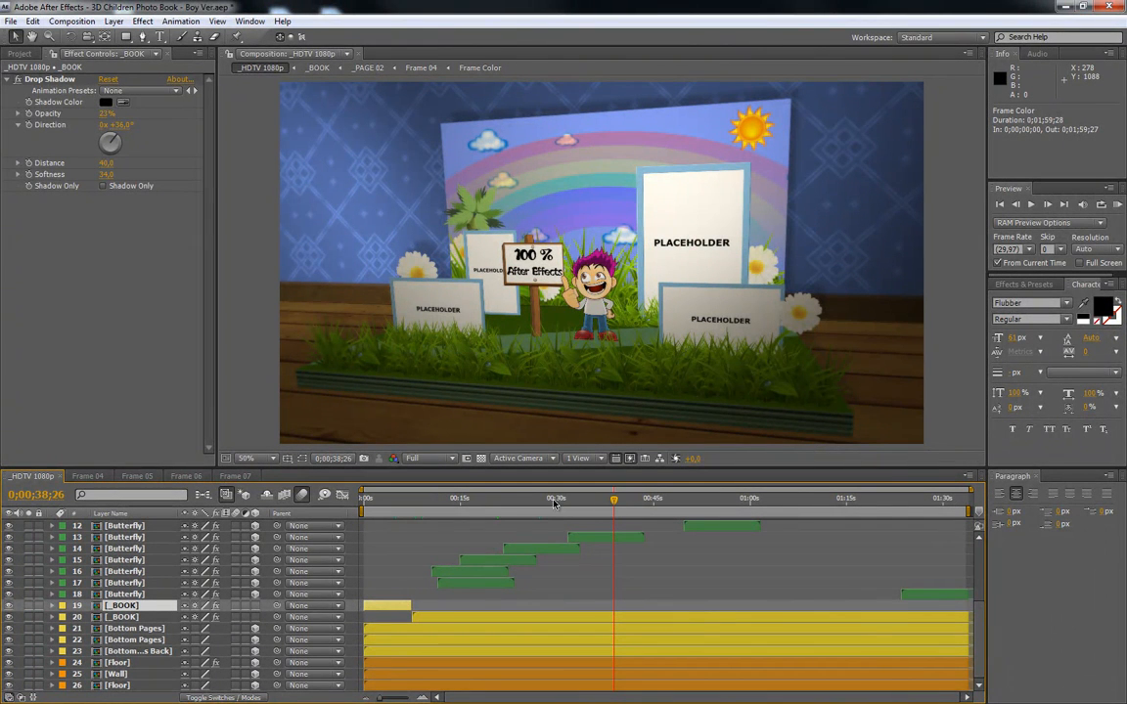
Collapse the Frames folder in the project and examine the PNG images in the Assets folder
left_click(18, 53)
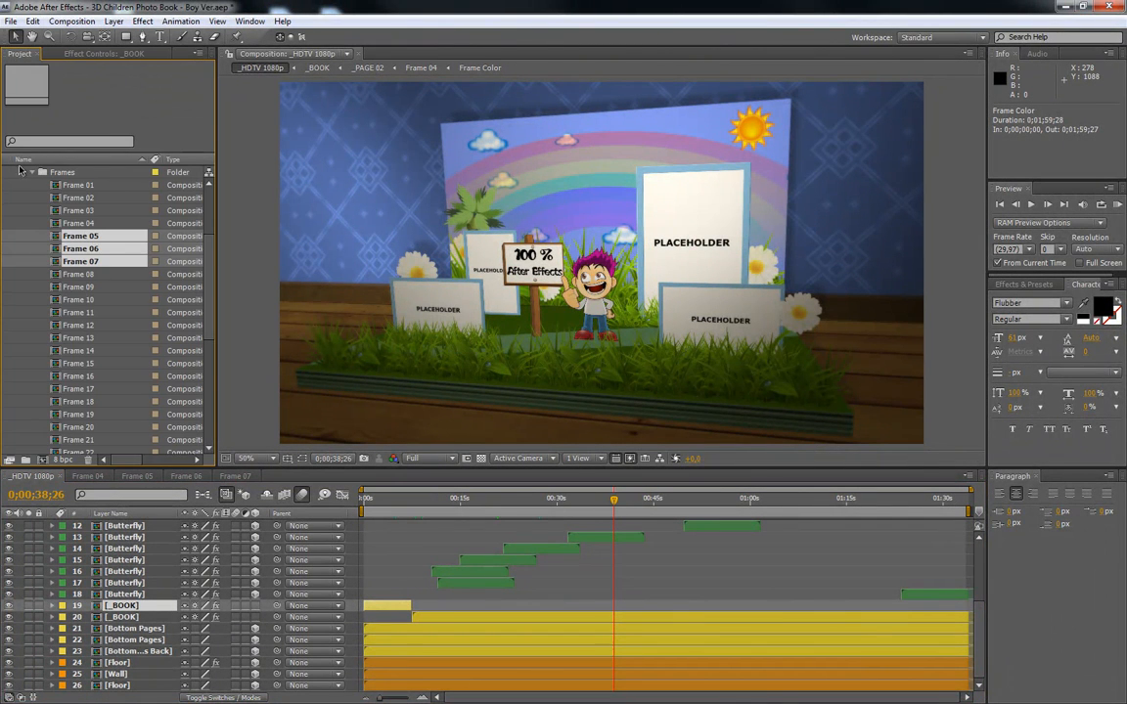
left_click(72, 274)
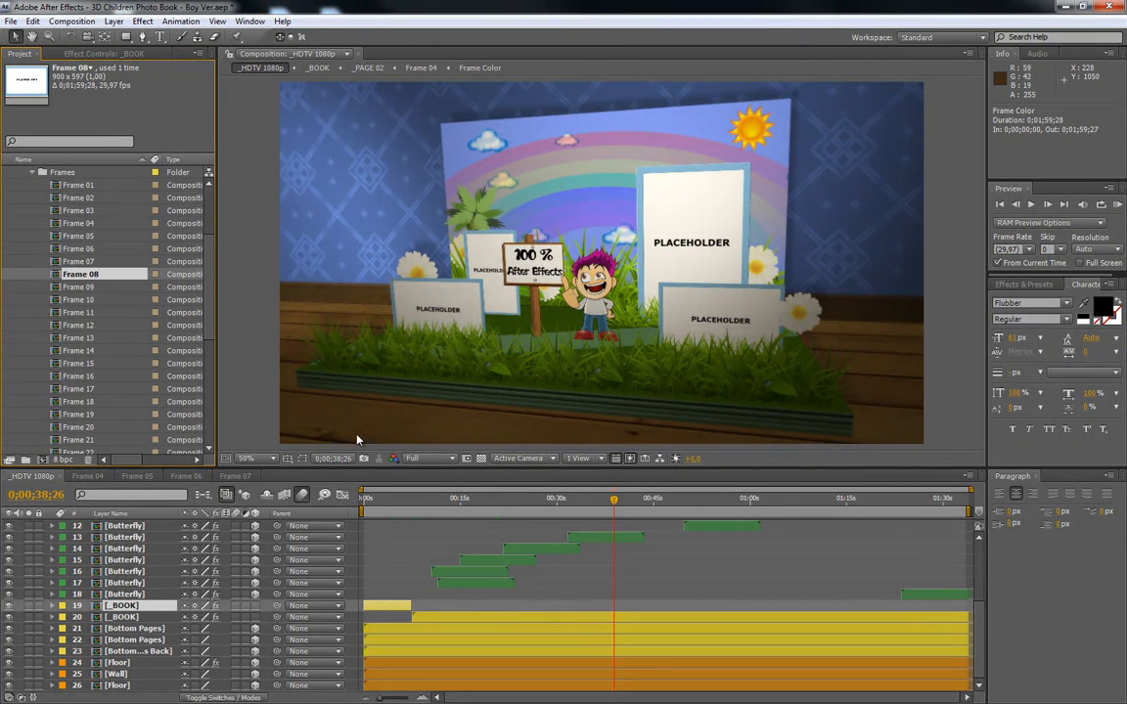
scroll(113, 301, "up", 3)
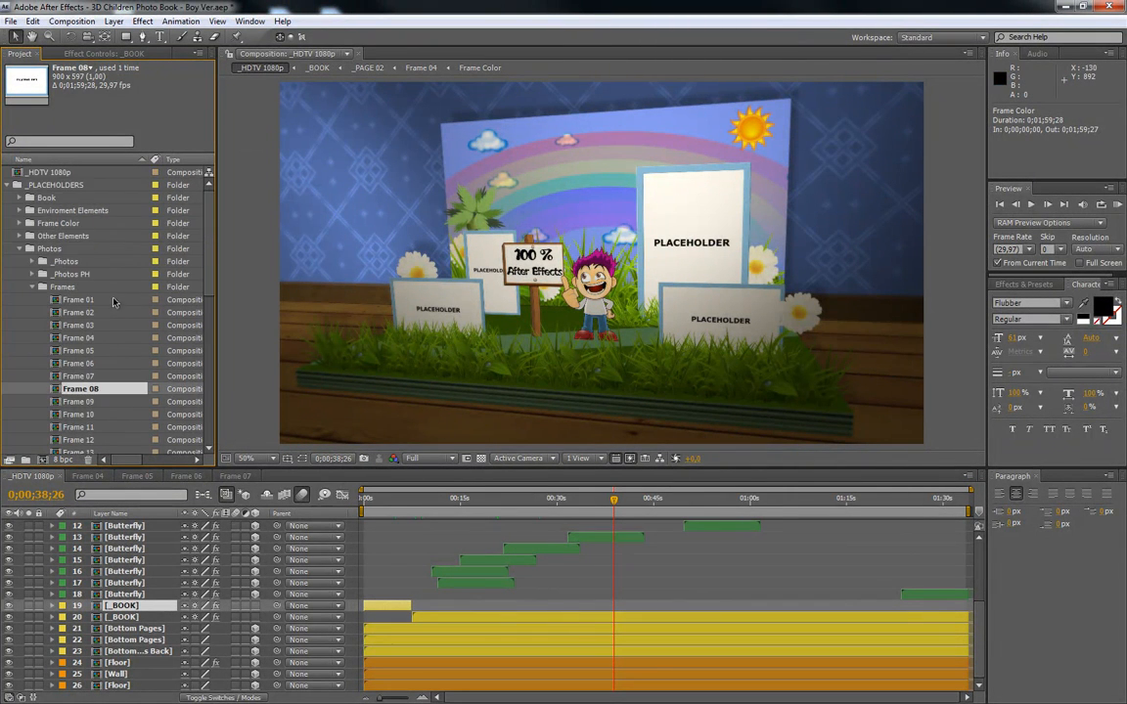
left_click(42, 287)
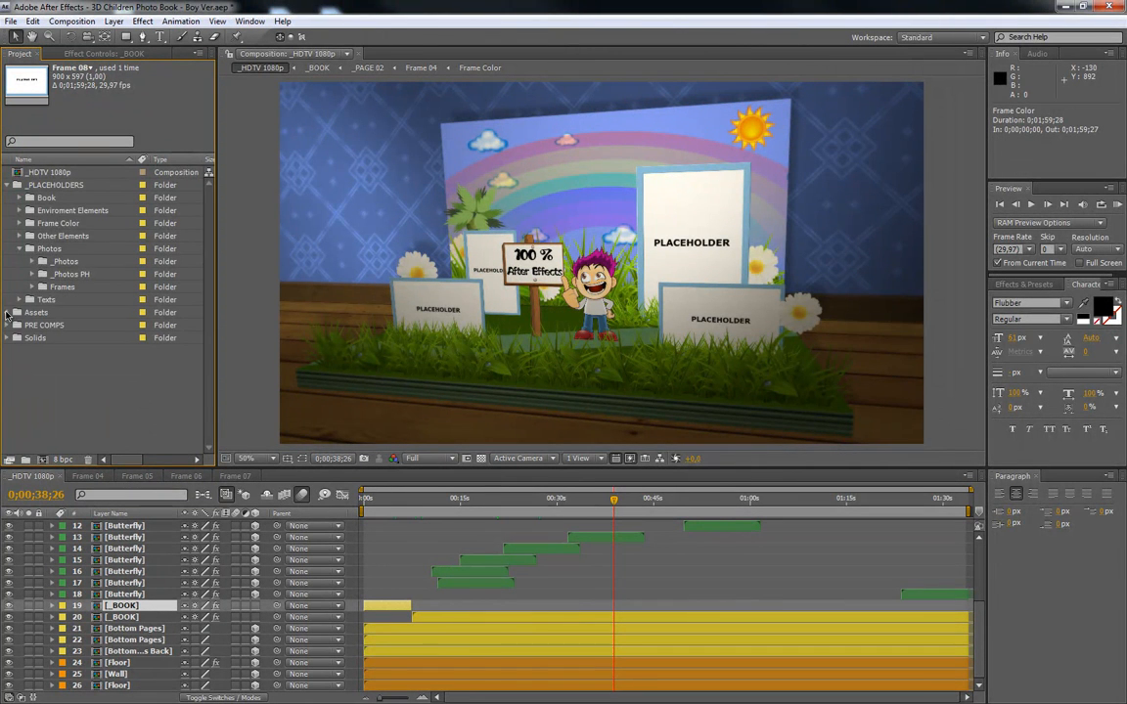
left_click(13, 312)
scroll(58, 240, "down", 2)
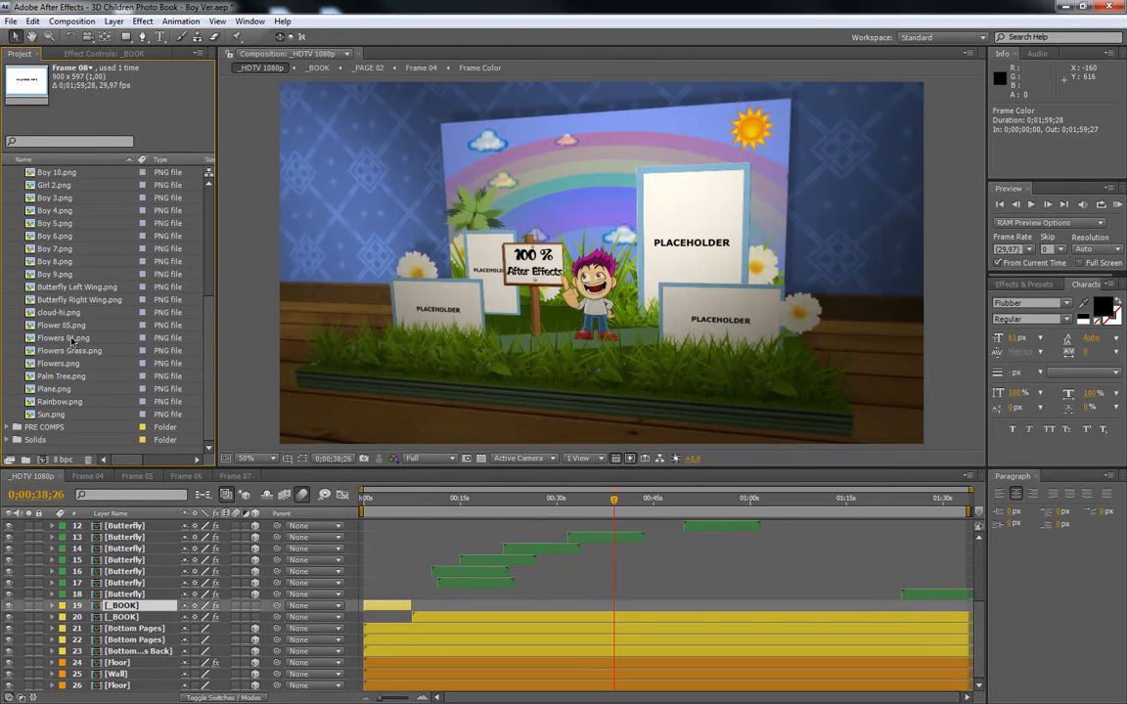
Collapse the Assets, Photos and _PLACEHOLDERS folders in the project
scroll(76, 311, "up", 5)
left_click(16, 312)
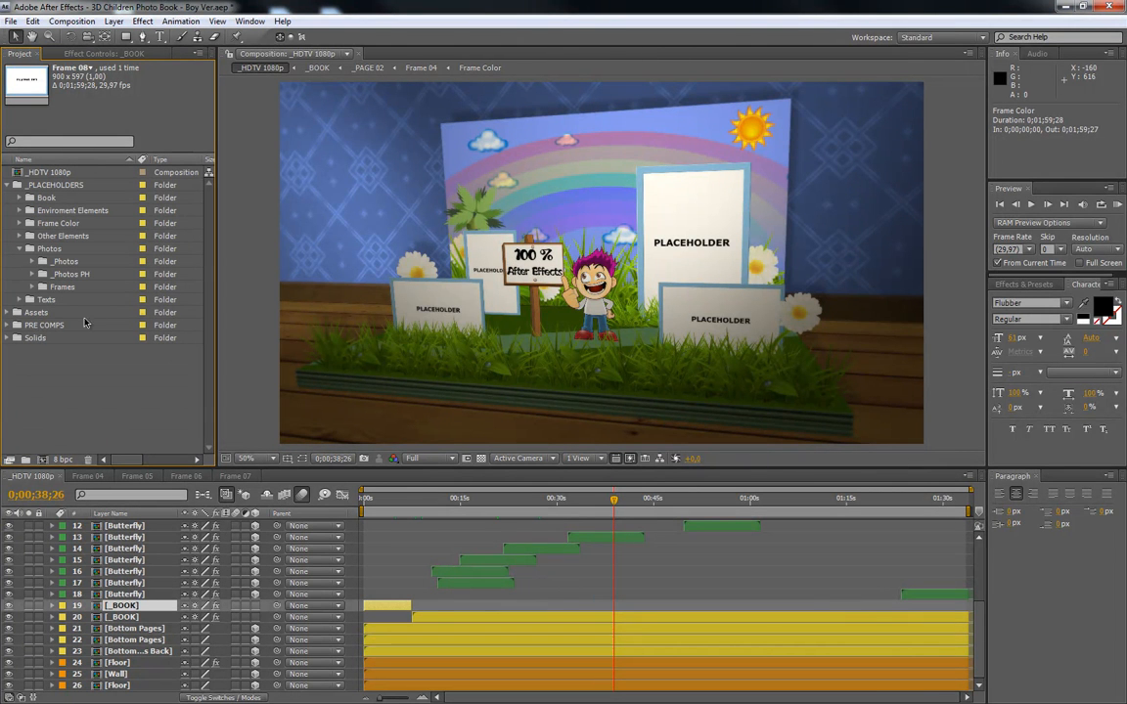
left_click(19, 249)
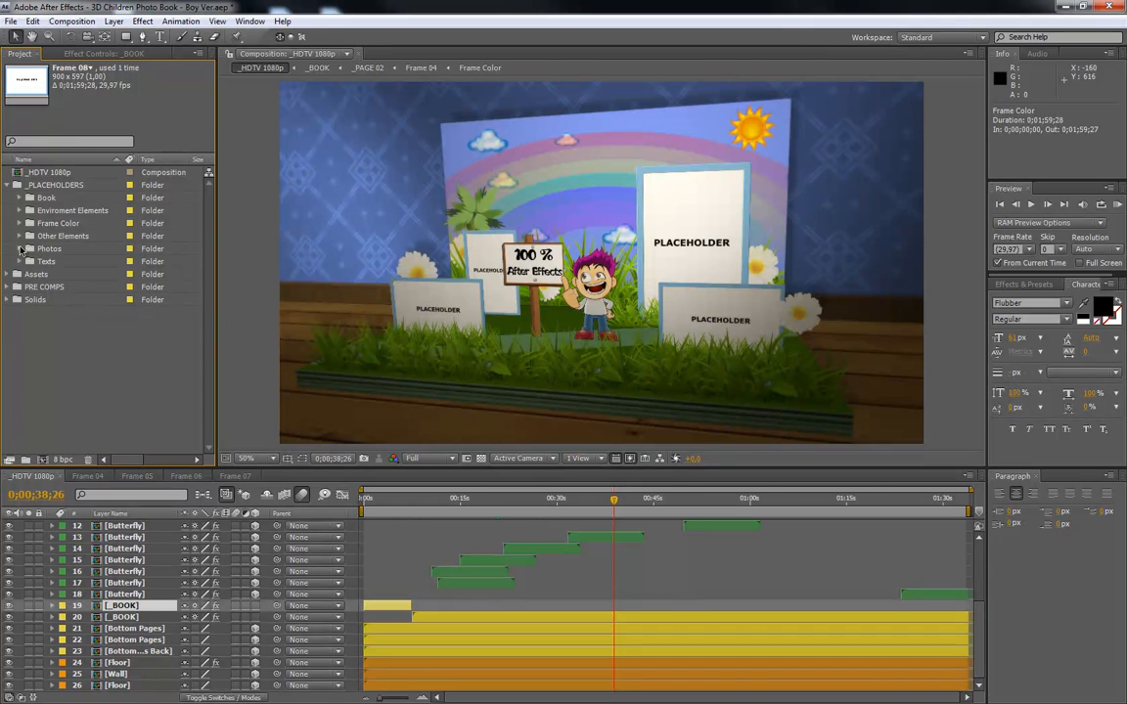
left_click(8, 185)
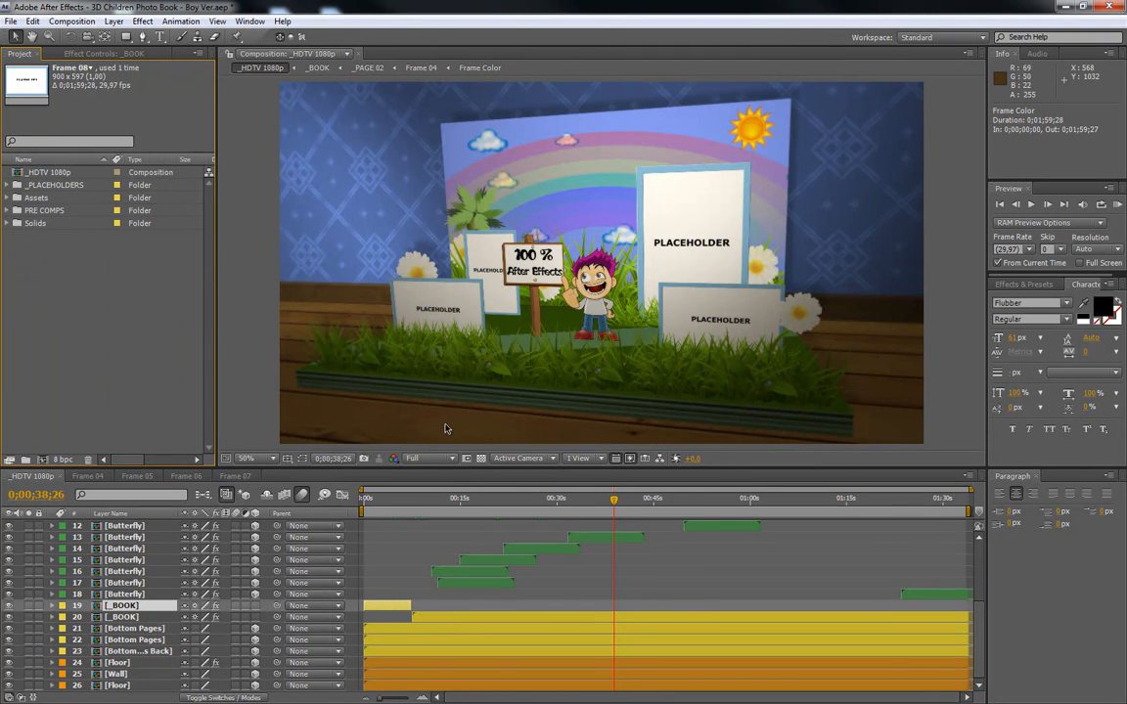
Move the _HDTV 1080p current time to 0;00;10;19 and close the Frame 04, 05, 06 and 07 compositions
left_click(377, 502)
left_click_drag(377, 502, 433, 518)
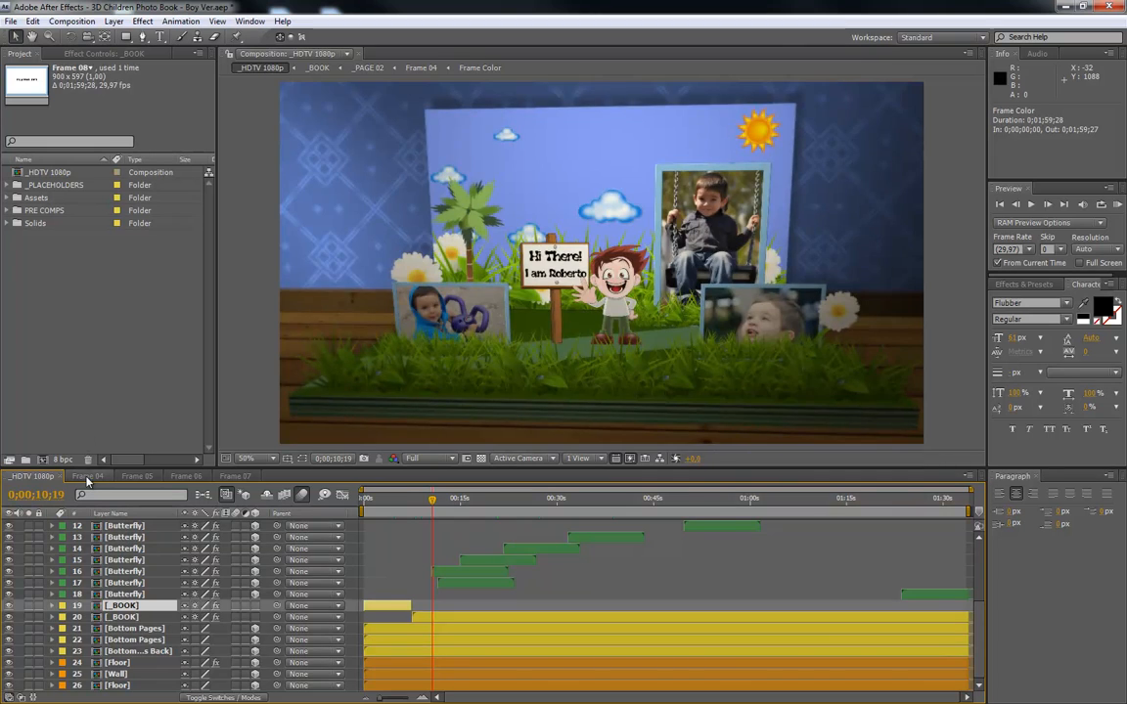
left_click(89, 477)
left_click(109, 477)
left_click(109, 476)
left_click(108, 477)
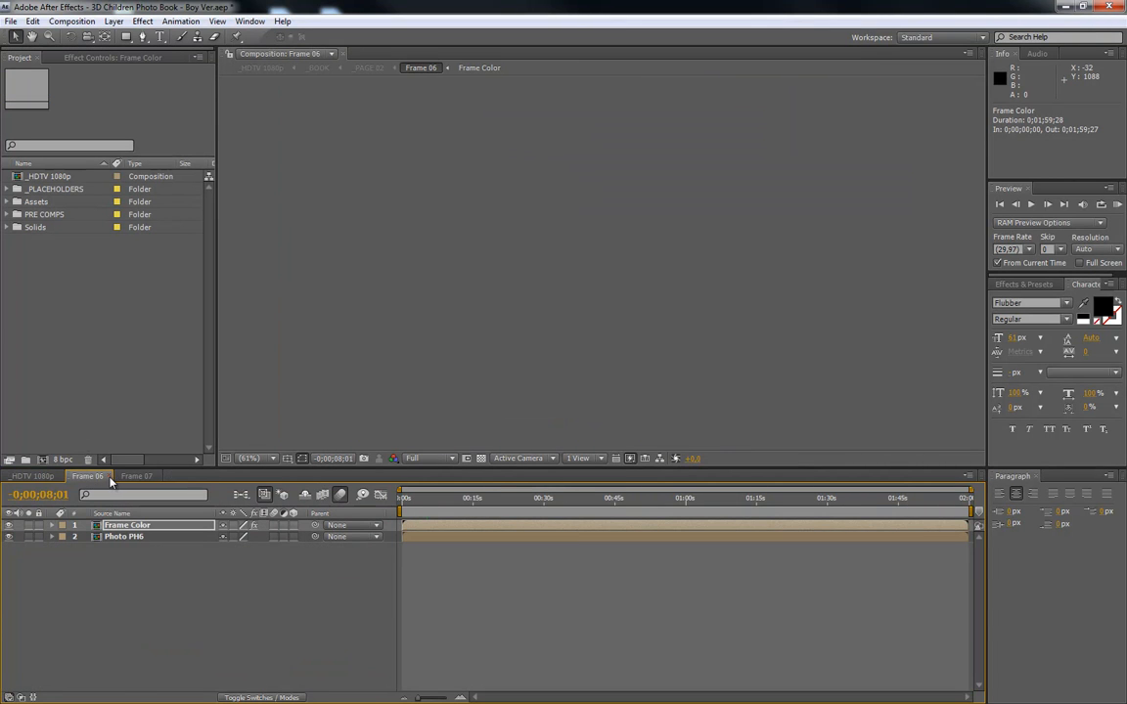
left_click(108, 477)
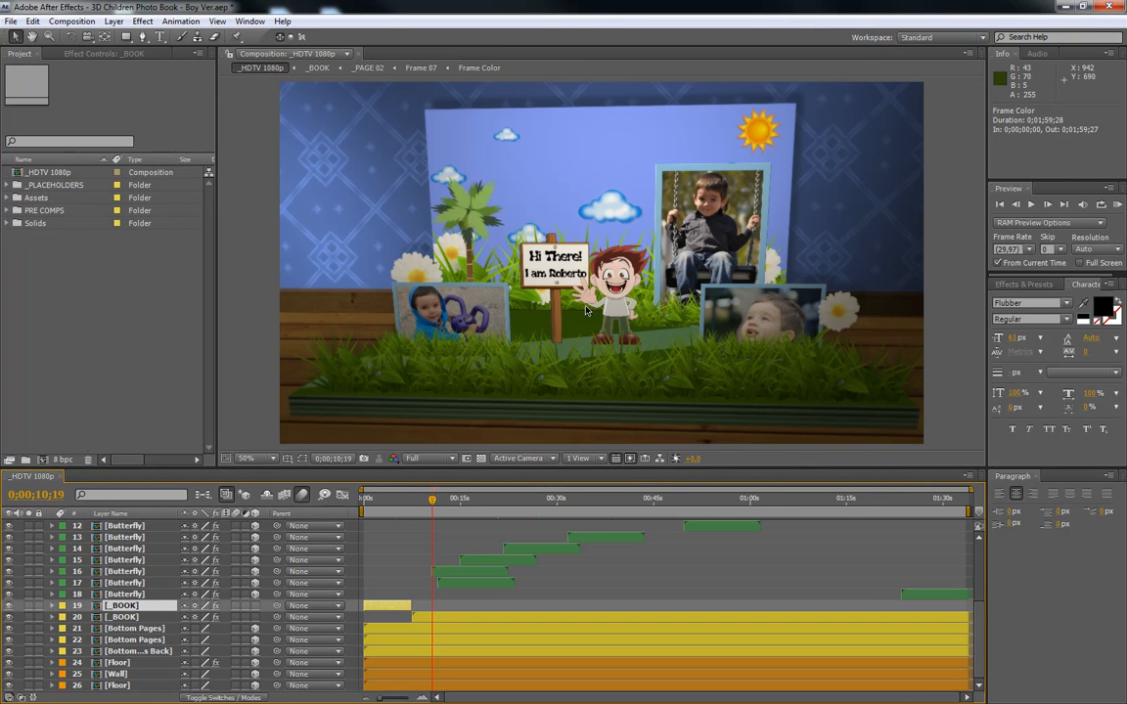